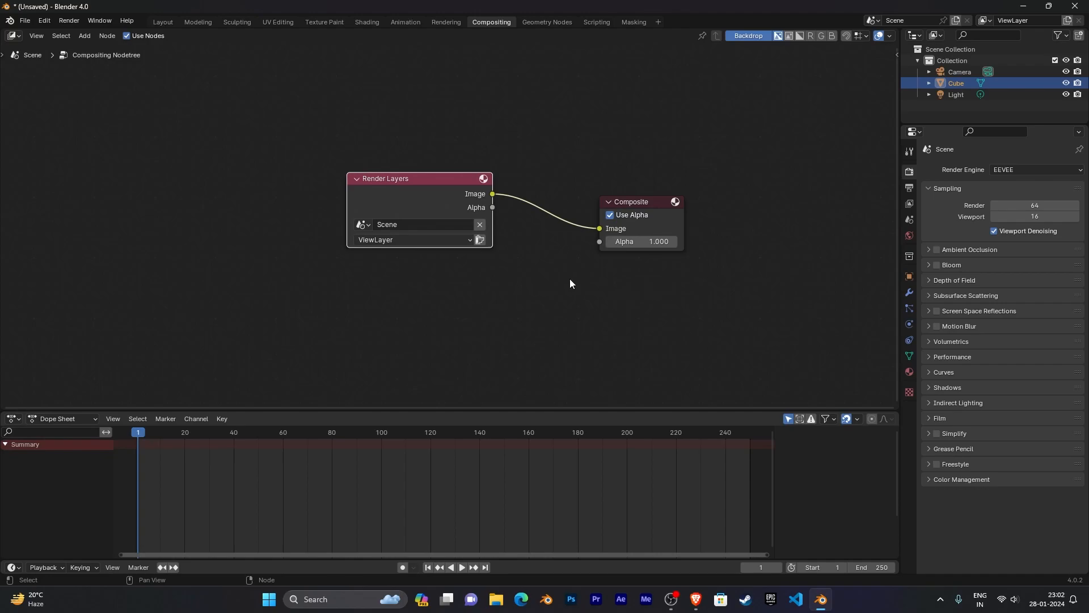
Move the Composite node up so it sits higher than the Render Layers node
scroll(578, 301, "right", 3)
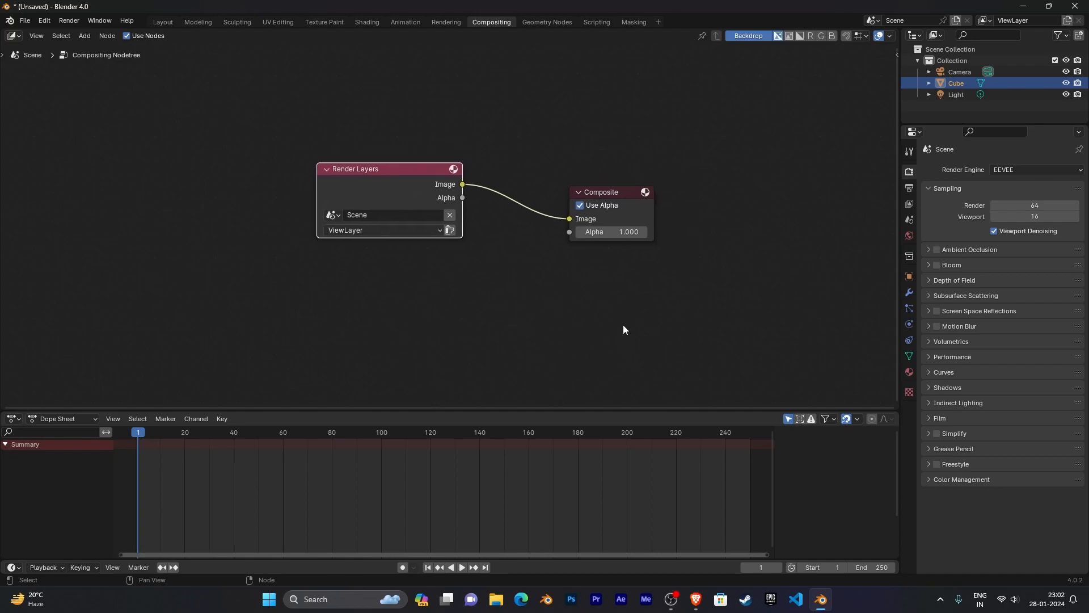
scroll(576, 362, "right", 3)
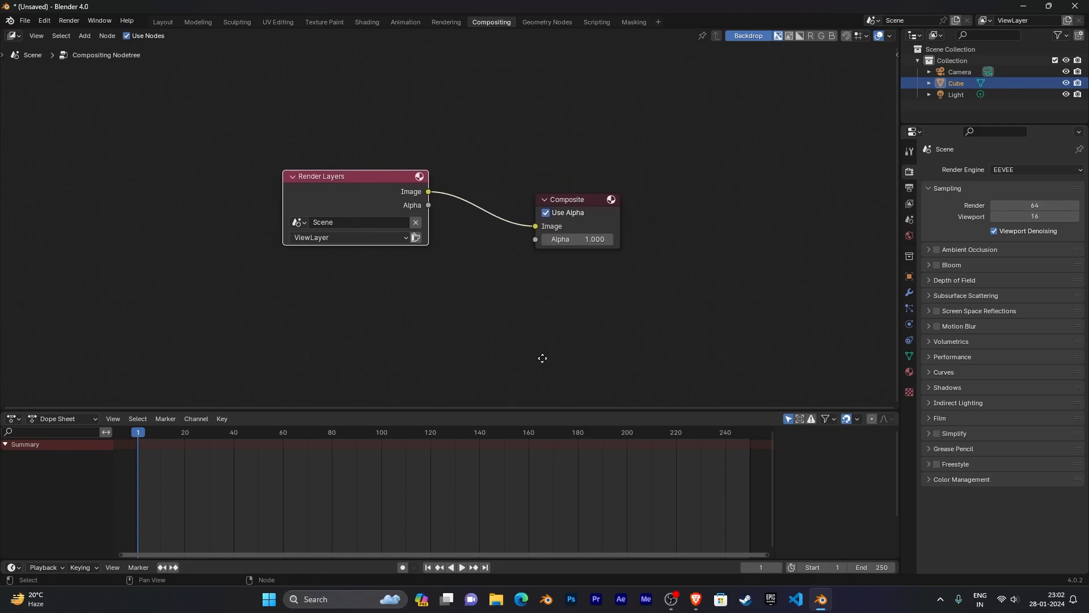
left_click_drag(599, 195, 631, 108)
scroll(611, 334, "up", 3, "shift")
scroll(611, 333, "up", 1)
scroll(611, 337, "down", 1, "shift")
scroll(606, 337, "right", 1)
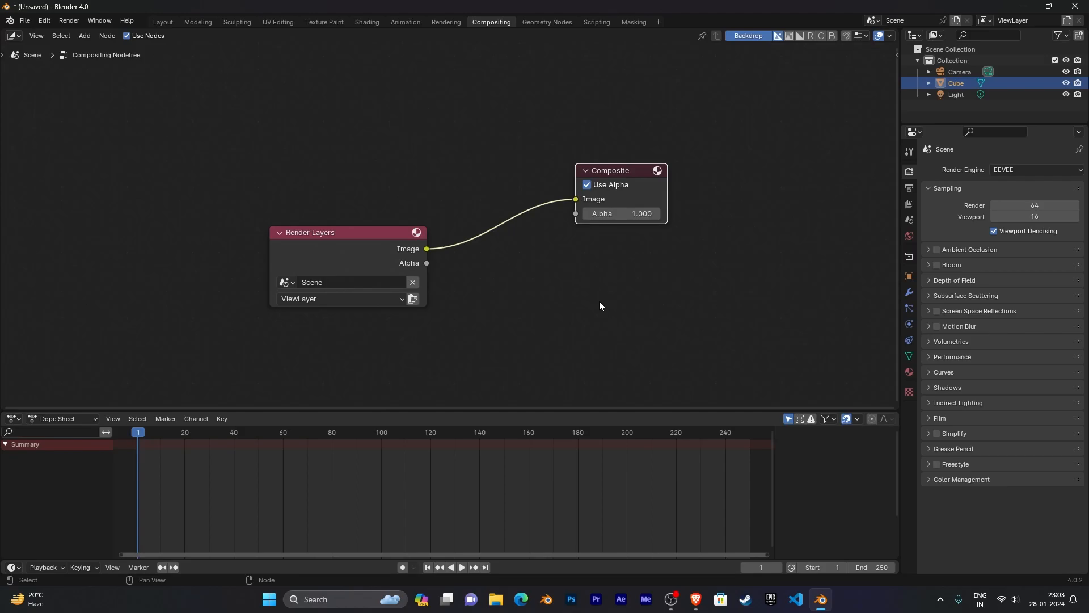
middle_click_drag(599, 301, 506, 284)
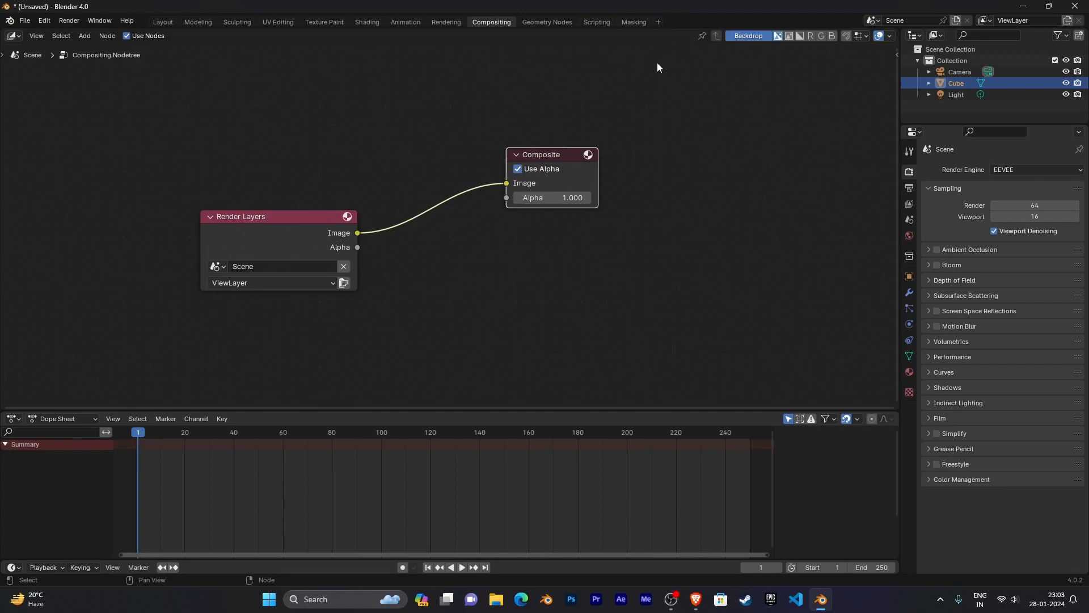
Look through the VFX workspace options and view the Masking workspace, then return to Compositing
left_click(659, 22)
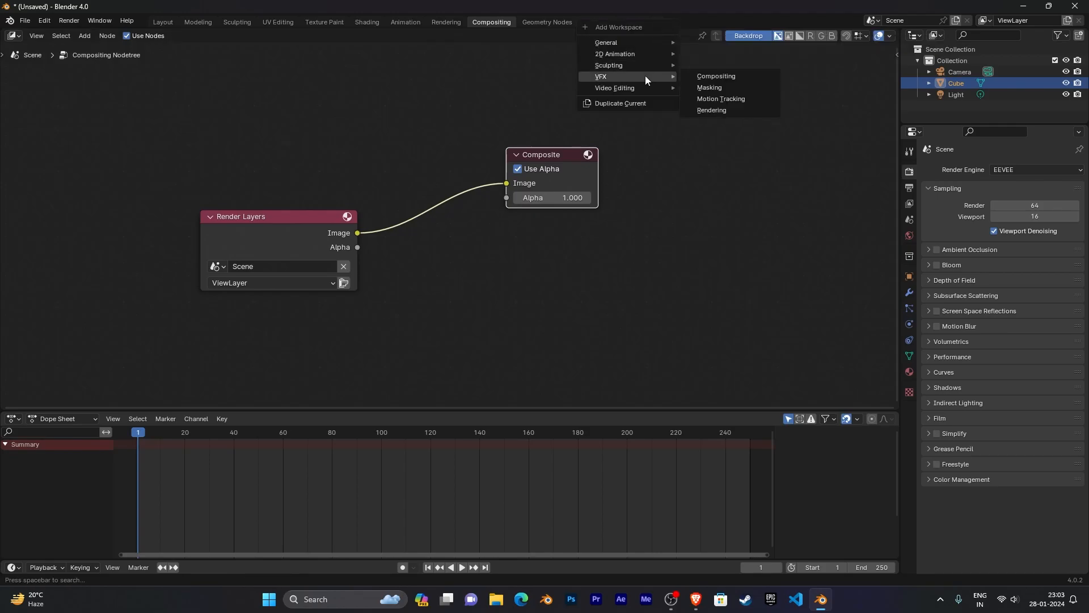
left_click(734, 87)
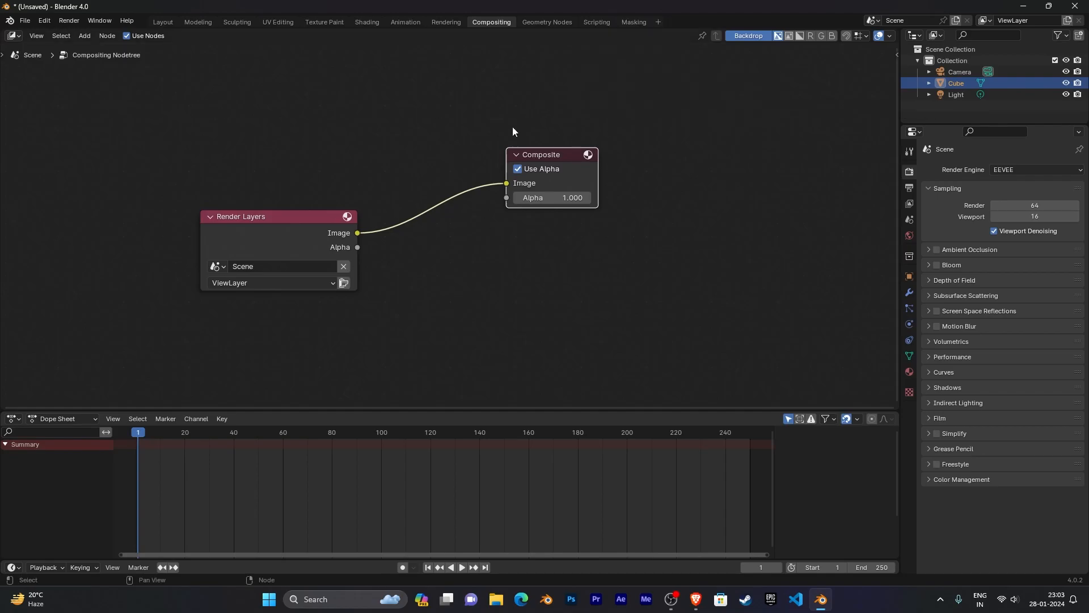
left_click(634, 22)
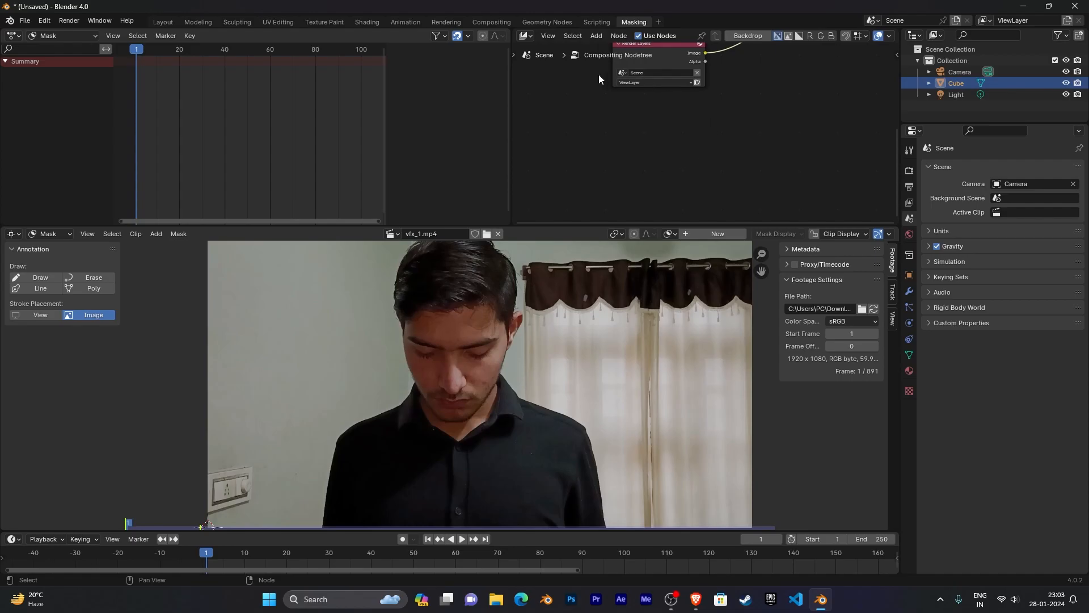
left_click(490, 23)
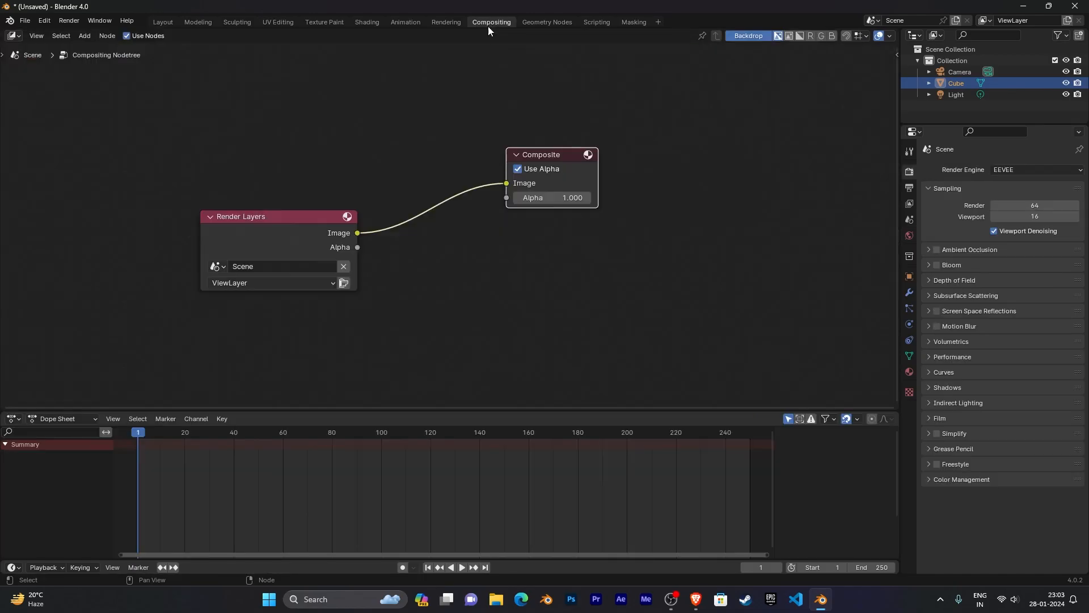
Delete the Render Layers node from the compositing node tree
scroll(511, 224, "down", 1)
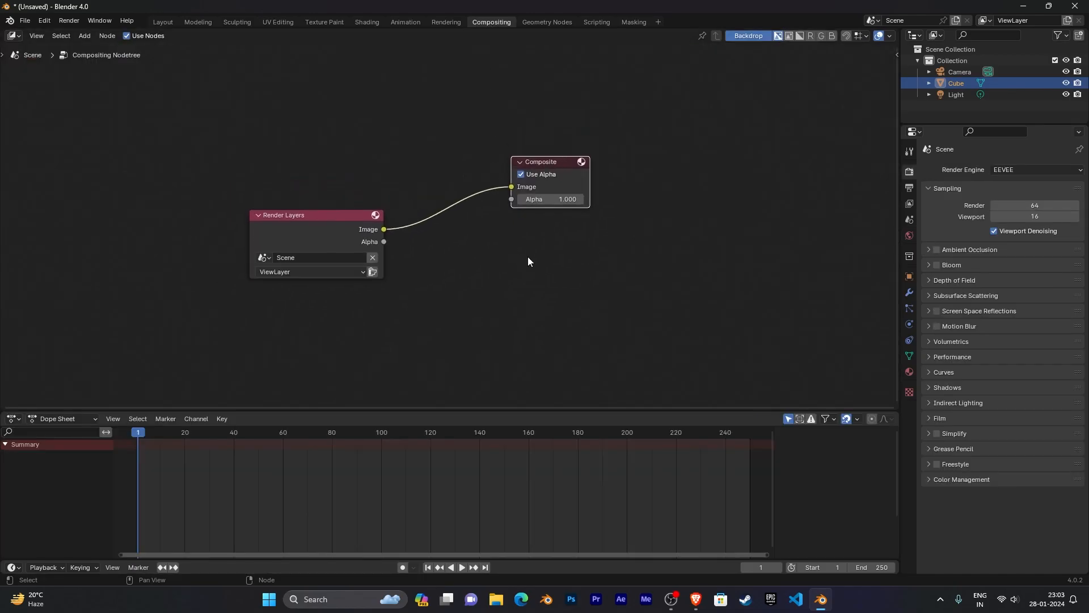
left_click_drag(358, 218, 356, 151)
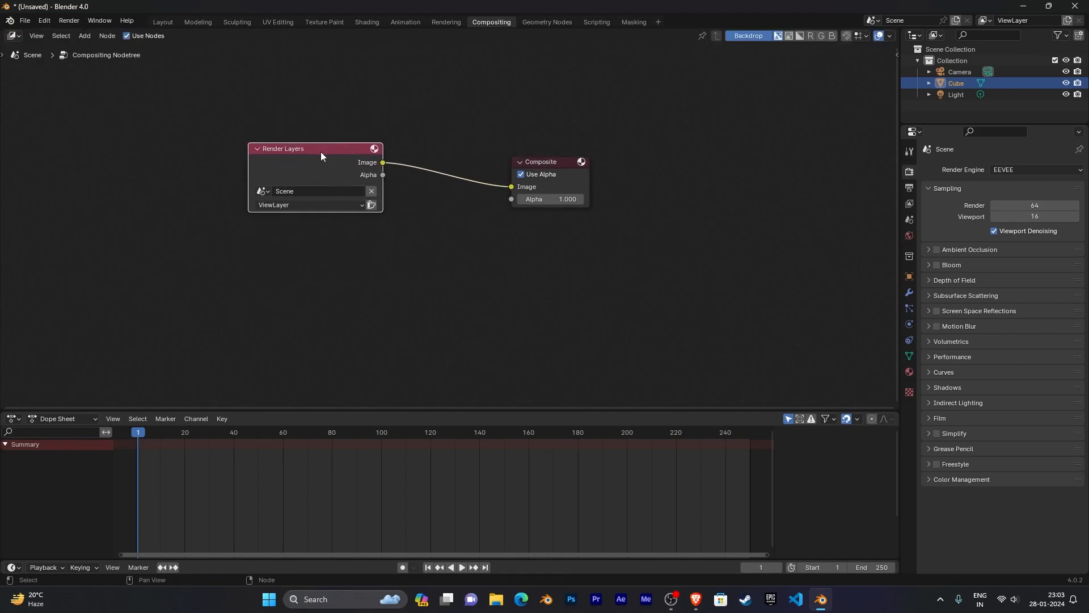
key("x")
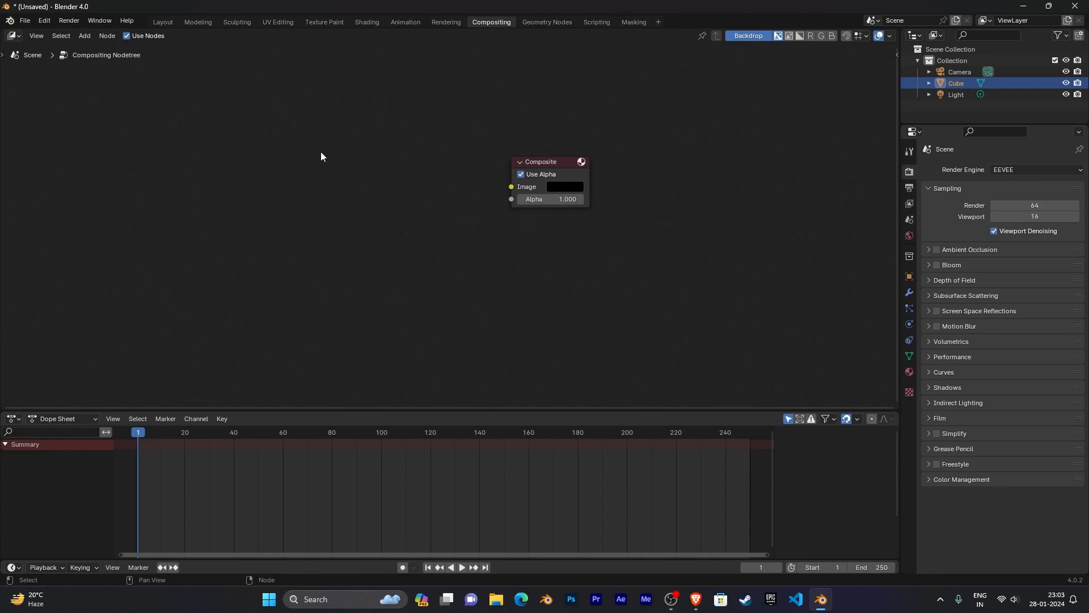
Add a Movie Clip node and place it to the left of the Composite node
key("shift+a")
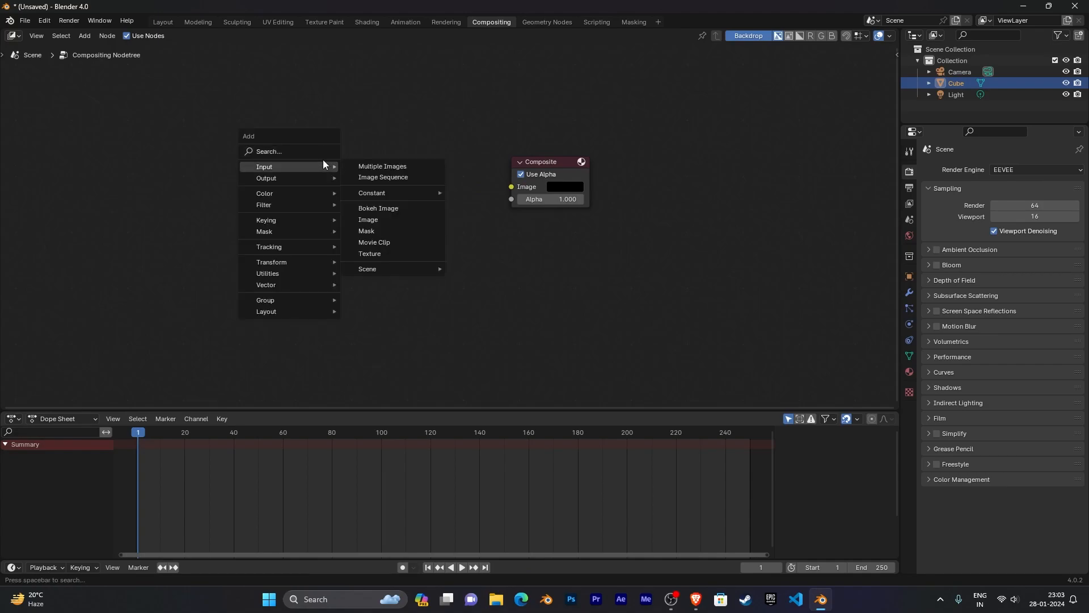
left_click(322, 155)
type("movi")
key("Return")
left_click(323, 161)
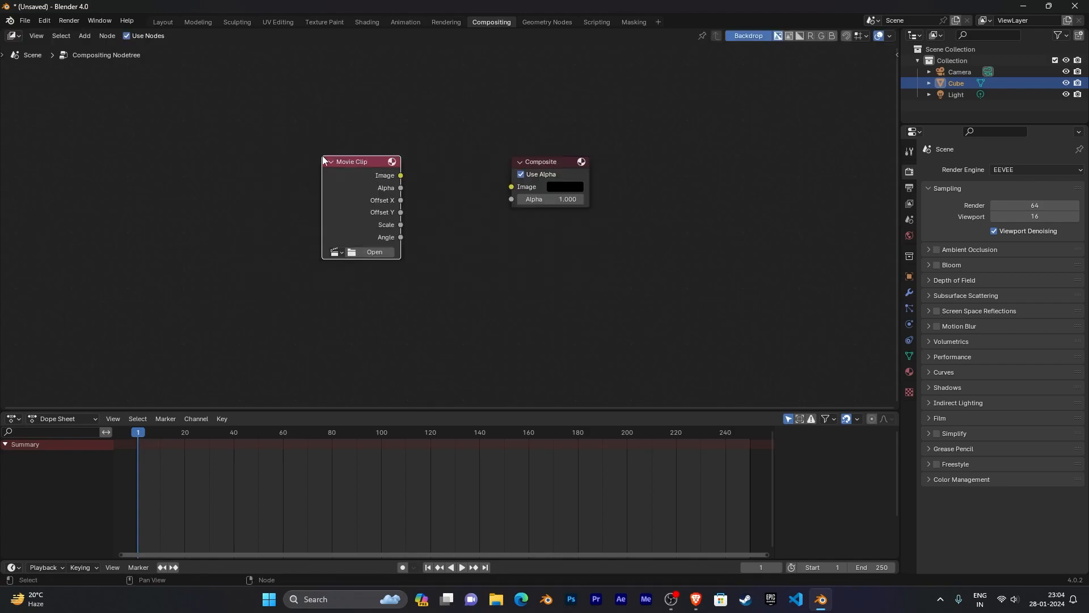
left_click_drag(363, 168, 318, 174)
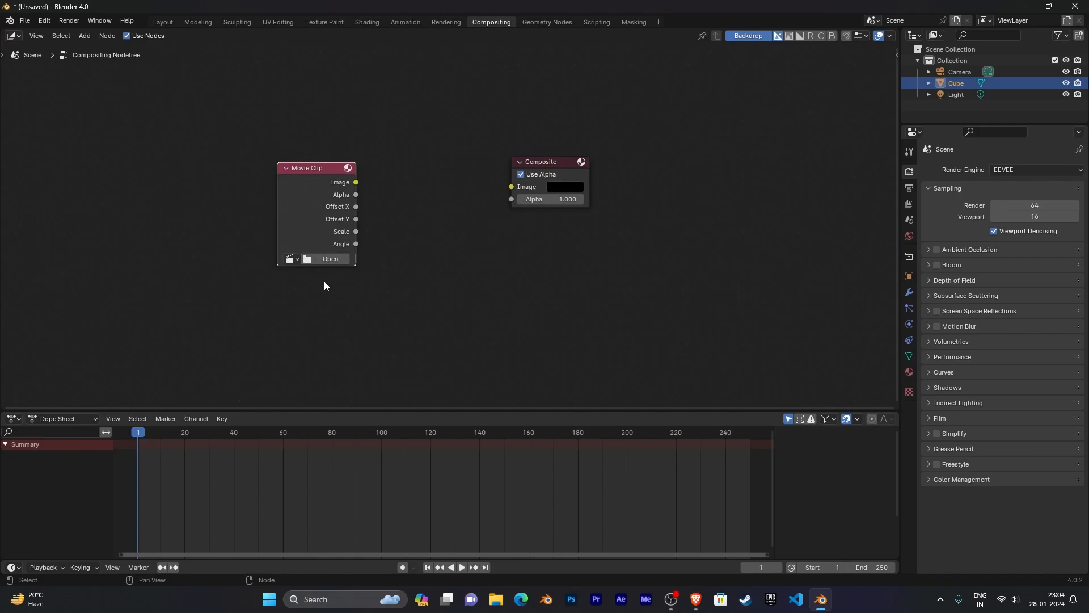
Unlink the footage in the Masking workspace's clip editor and reassign vfx_1.mp4
left_click(629, 22)
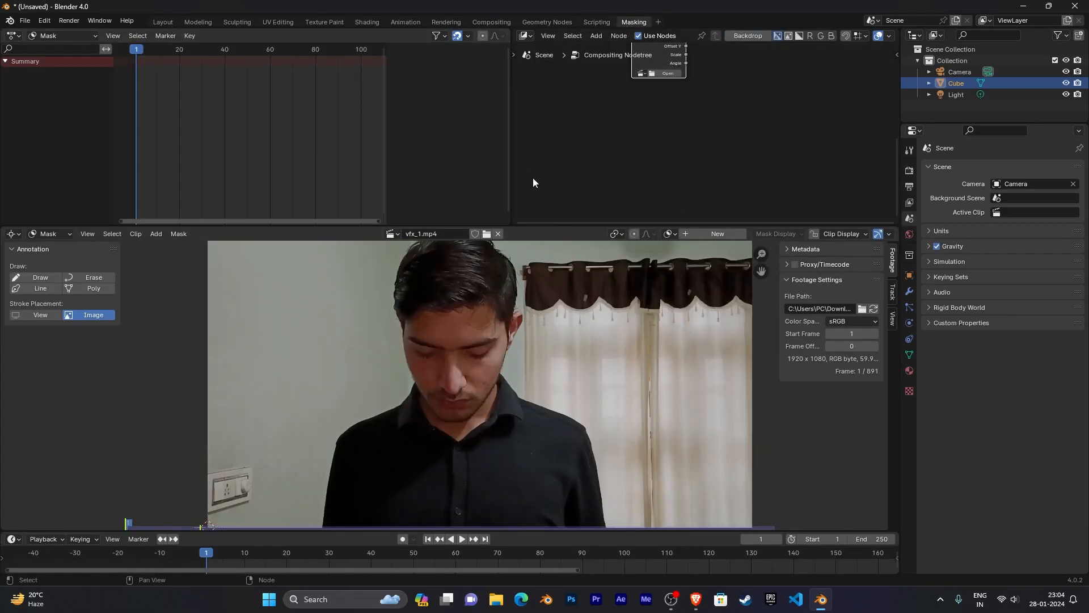
left_click(499, 234)
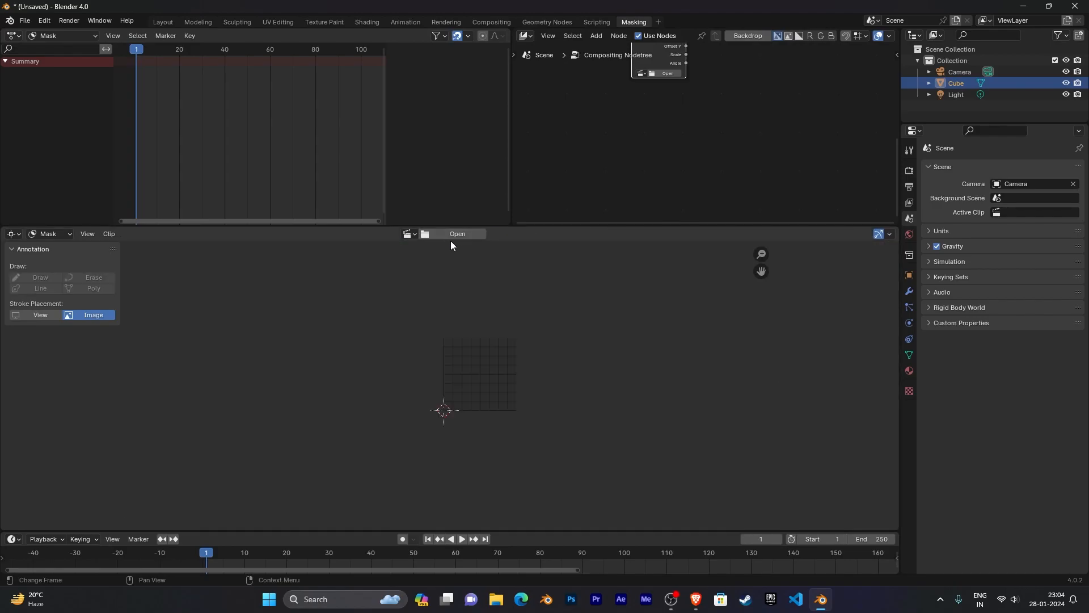
left_click(409, 233)
left_click(418, 252)
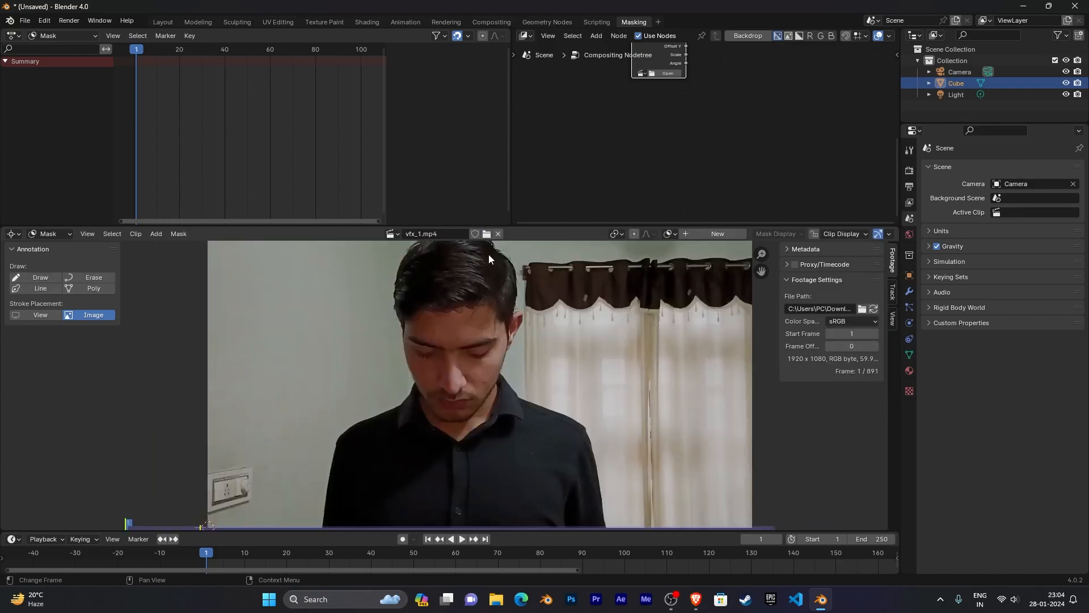
left_click(393, 234)
Return to the Compositing workspace and assign the vfx_1.mp4 clip to the Movie Clip node
left_click(488, 22)
scroll(441, 244, "up", 1)
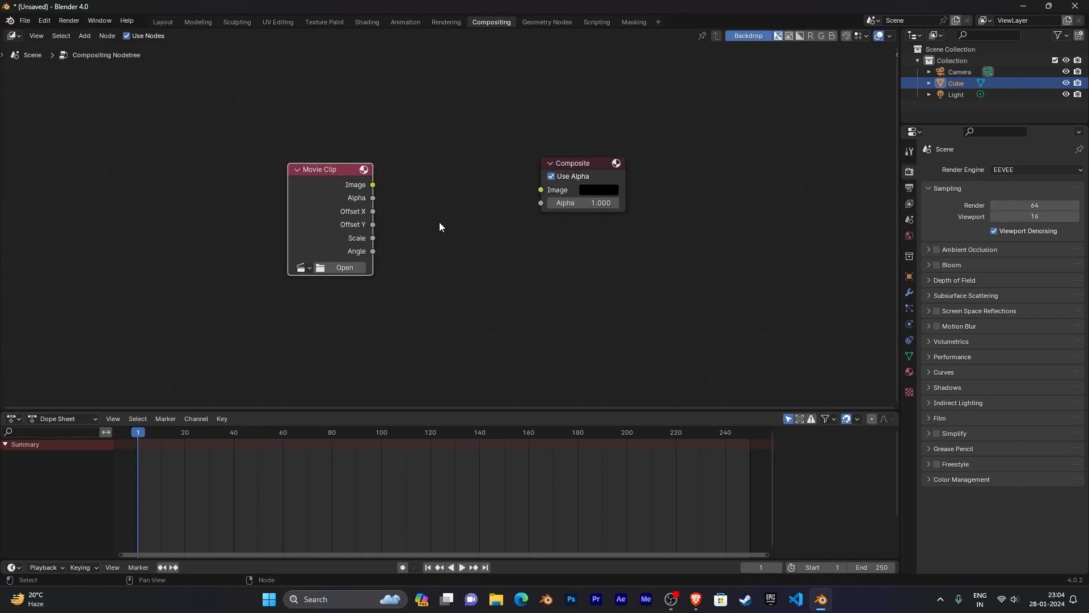
left_click(311, 270)
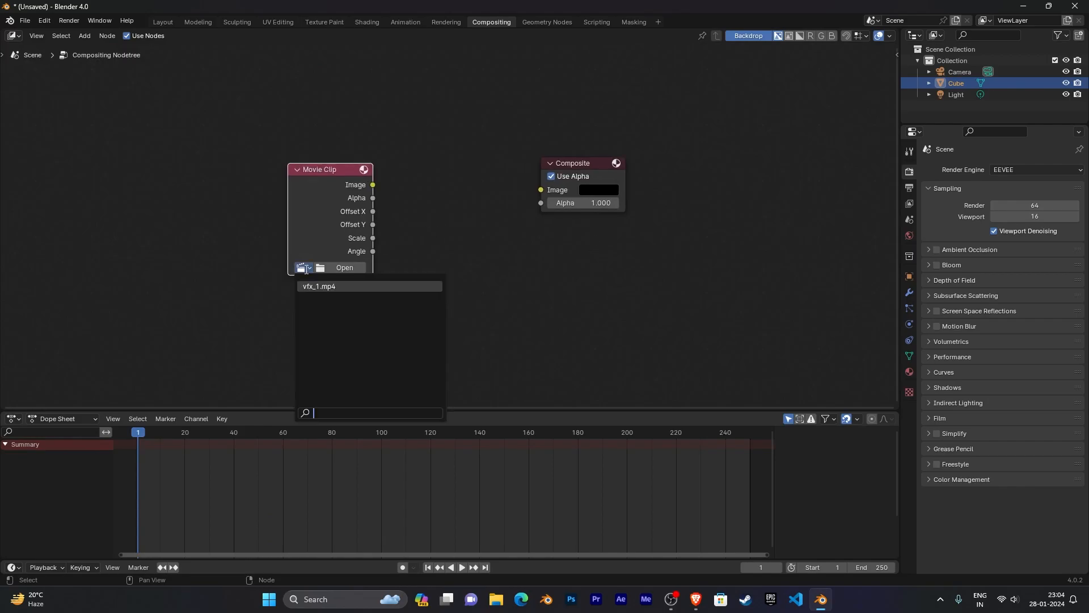
left_click(334, 288)
Shift the Composite node up and right, and connect the Movie Clip image to a new Viewer node placed below it
middle_click_drag(481, 227, 404, 265)
scroll(457, 254, "down", 1)
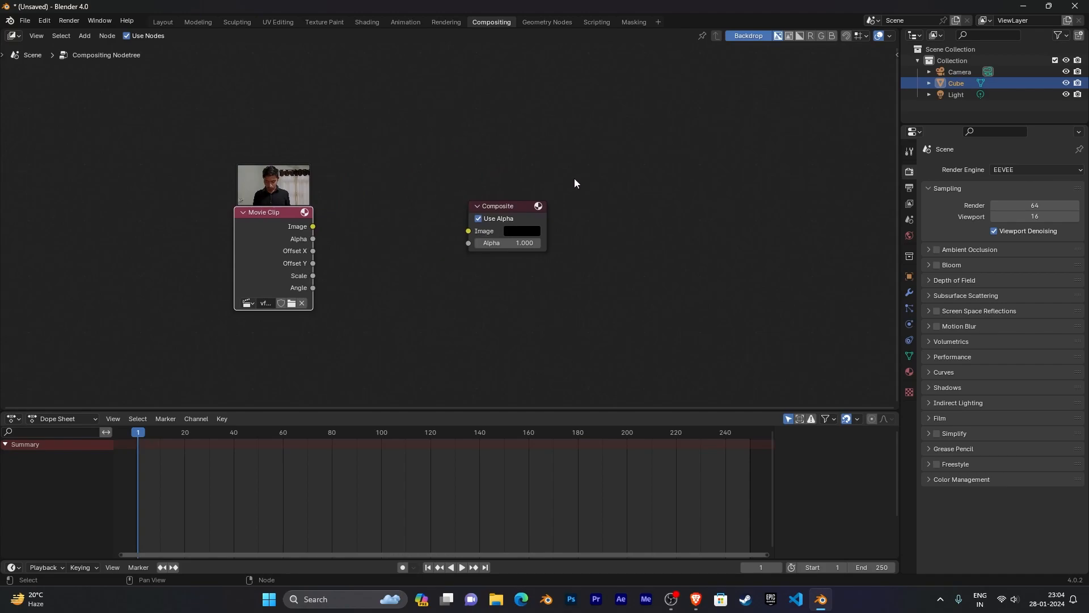
left_click_drag(508, 207, 549, 186)
left_click(261, 238)
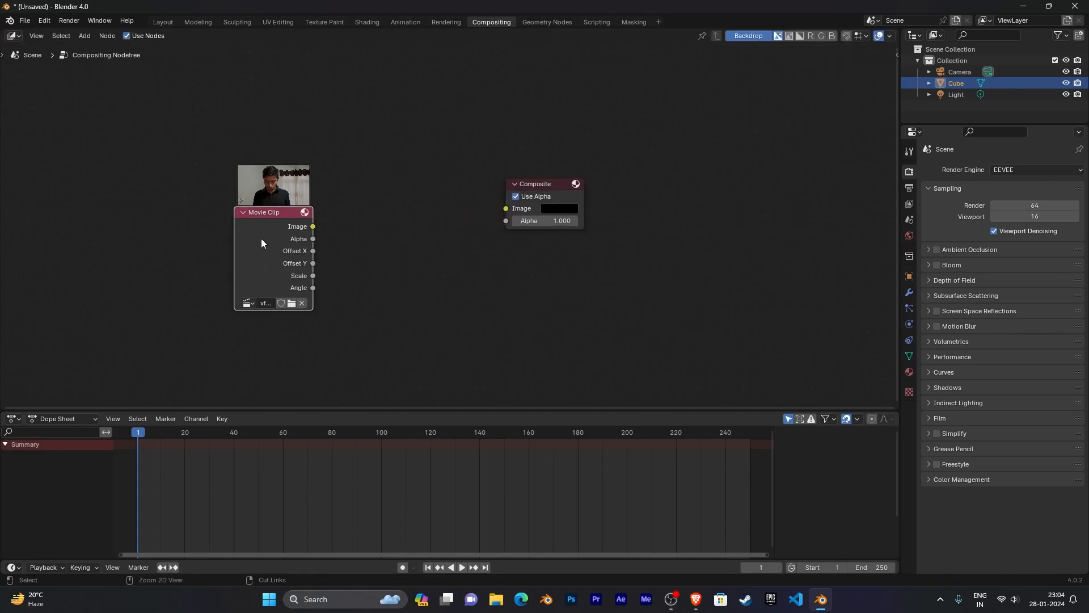
left_click(261, 238, "ctrl+shift")
left_click_drag(399, 234, 573, 261)
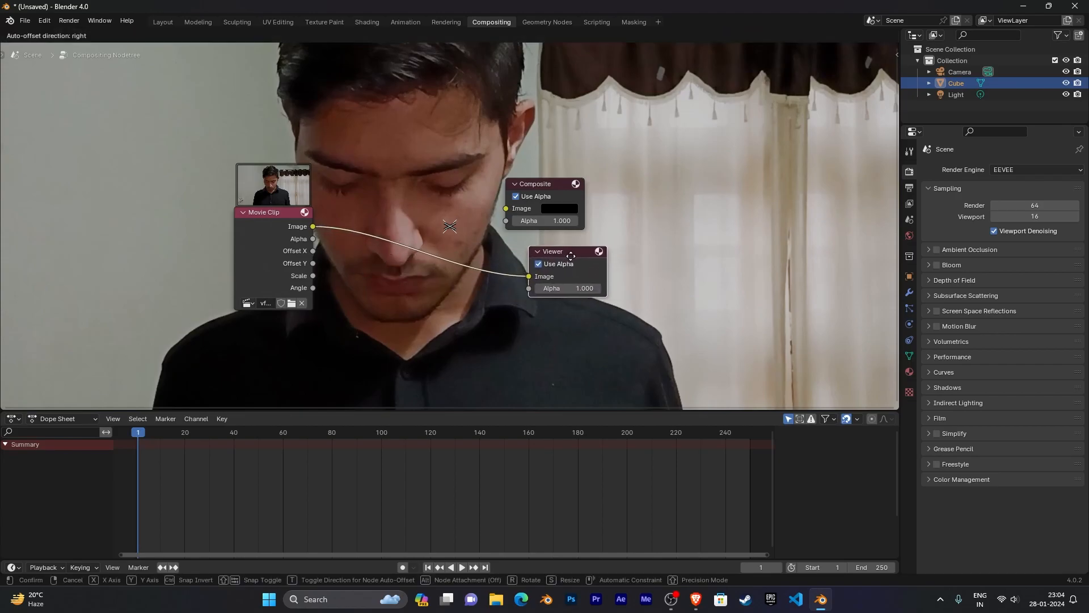
key("shift+a")
left_click(409, 284)
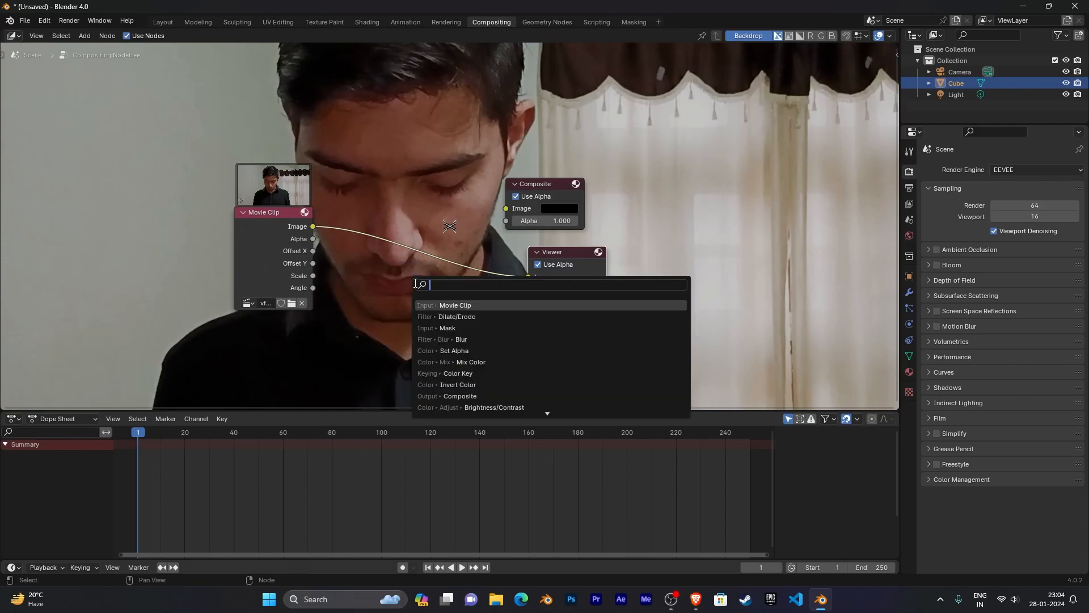
type("ve")
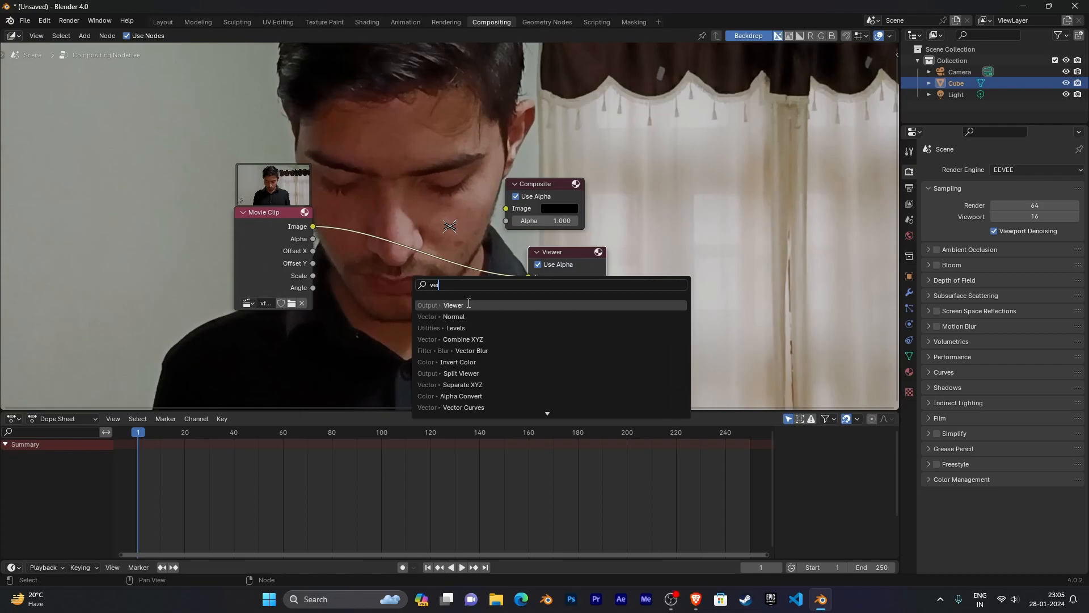
left_click(426, 199)
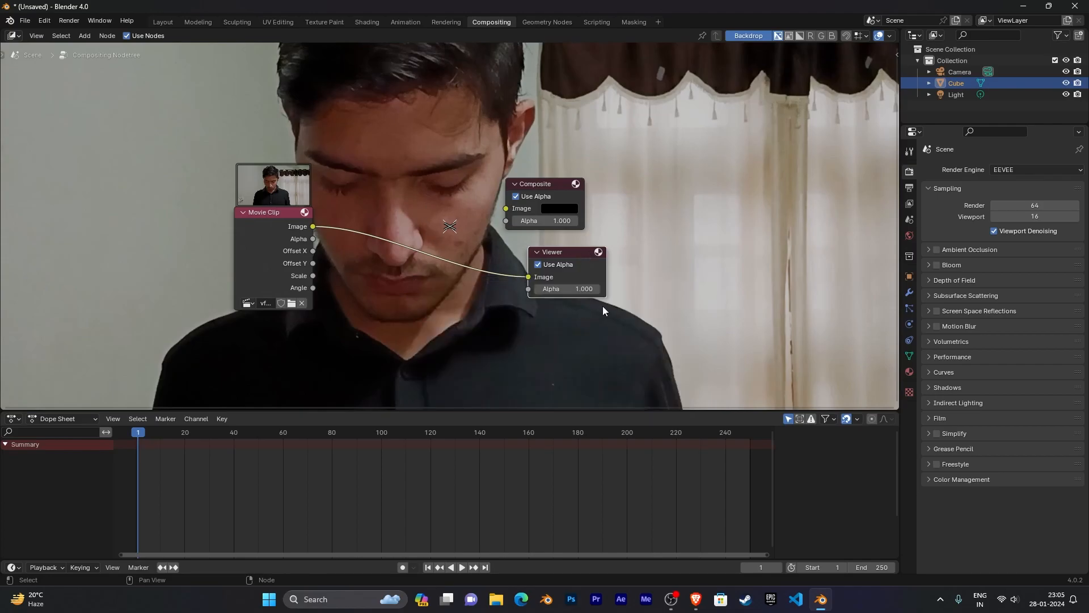
left_click(542, 314)
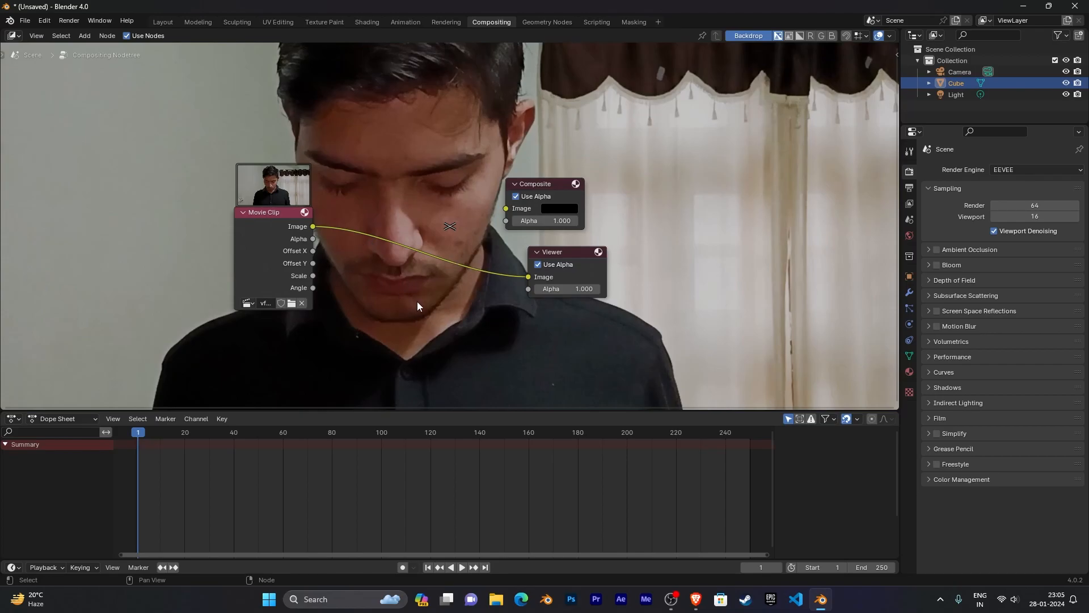
Search the add-ons in Preferences for "node" to check Node Wrangler, then close Preferences
left_click(44, 23)
left_click(81, 168)
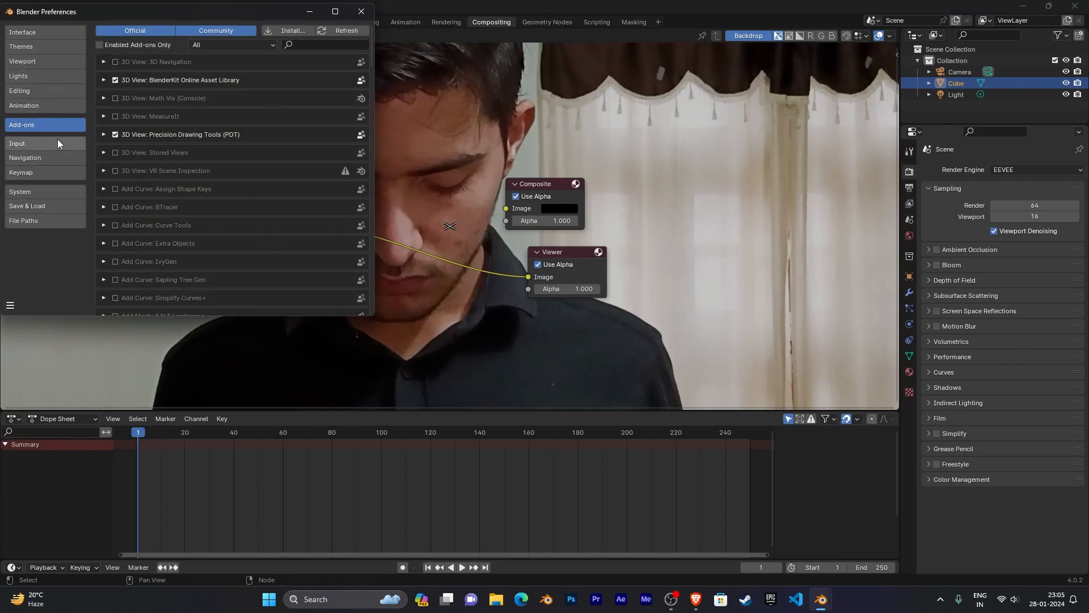
left_click(309, 45)
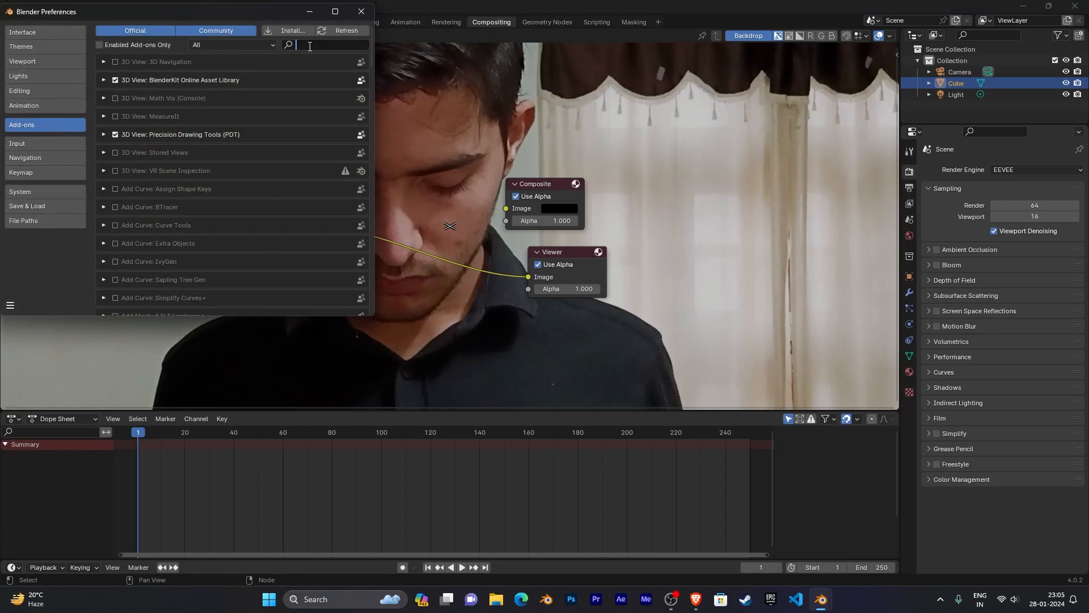
type("node")
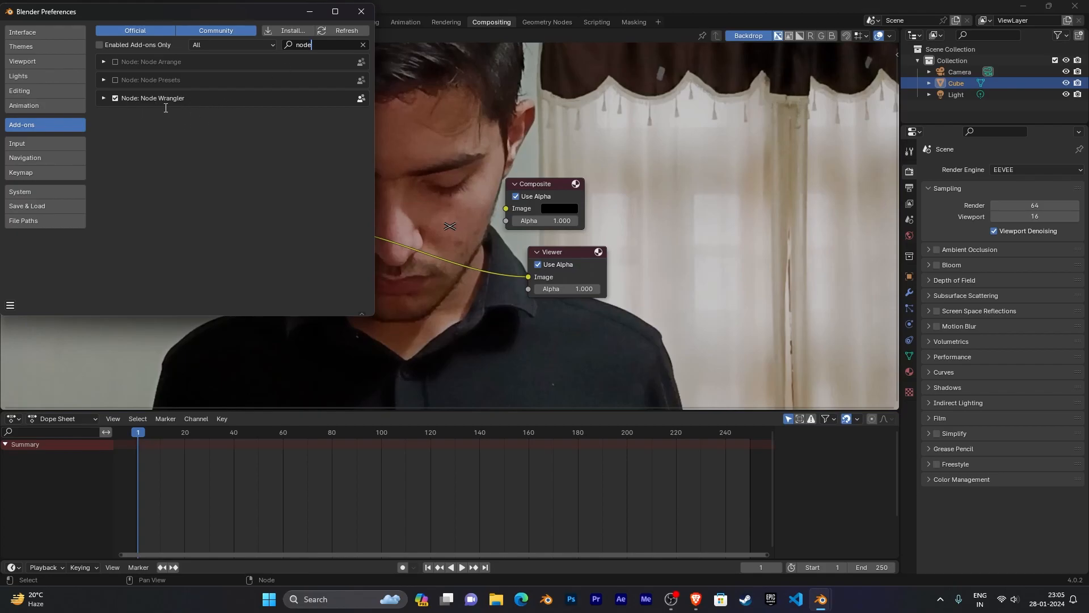
left_click(361, 11)
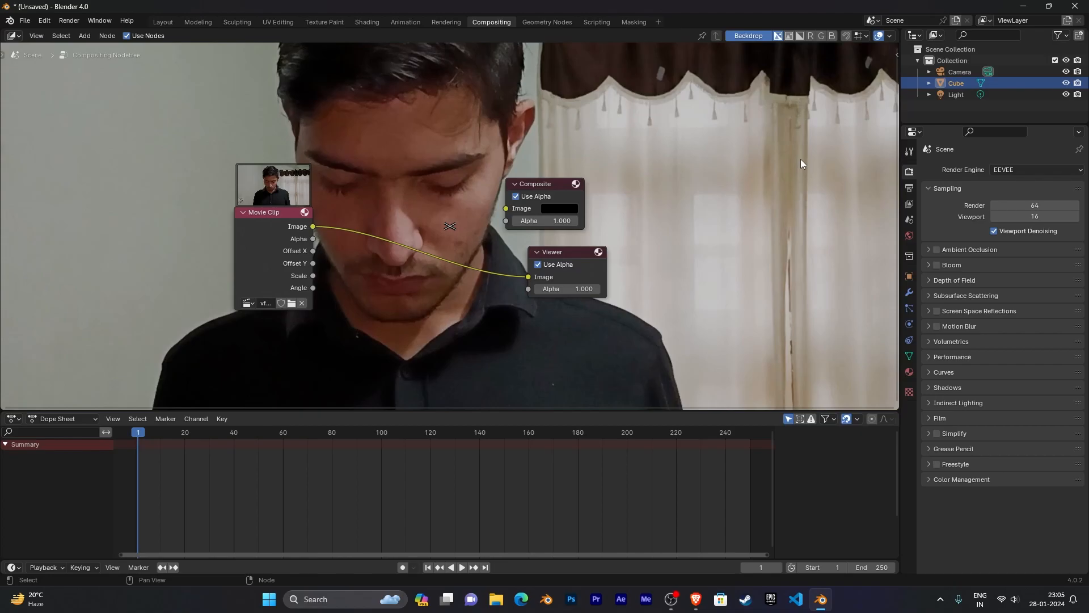
key("n")
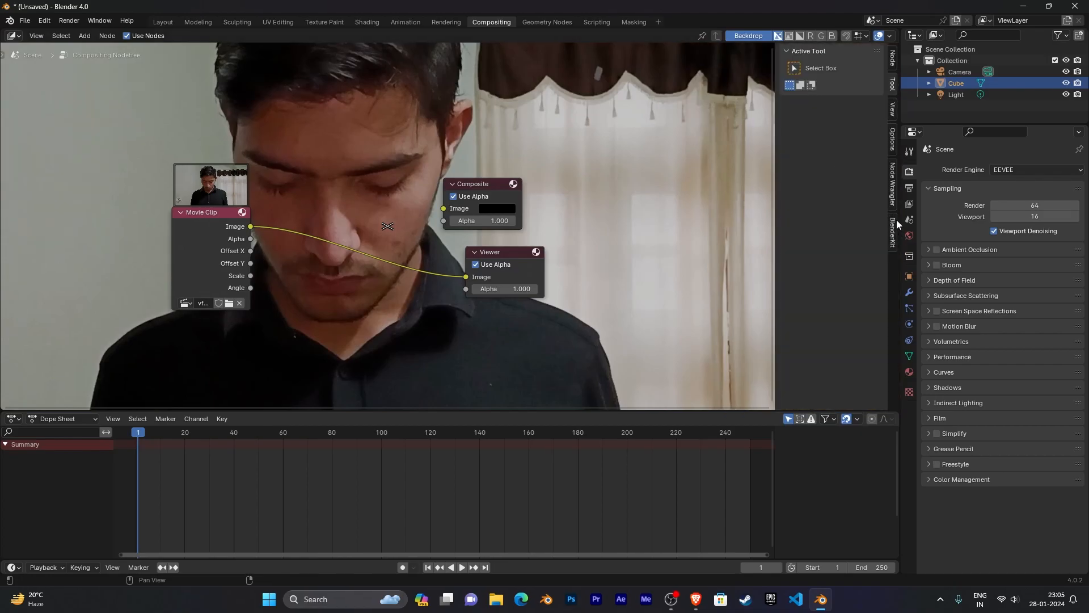
left_click(893, 192)
left_click(893, 228)
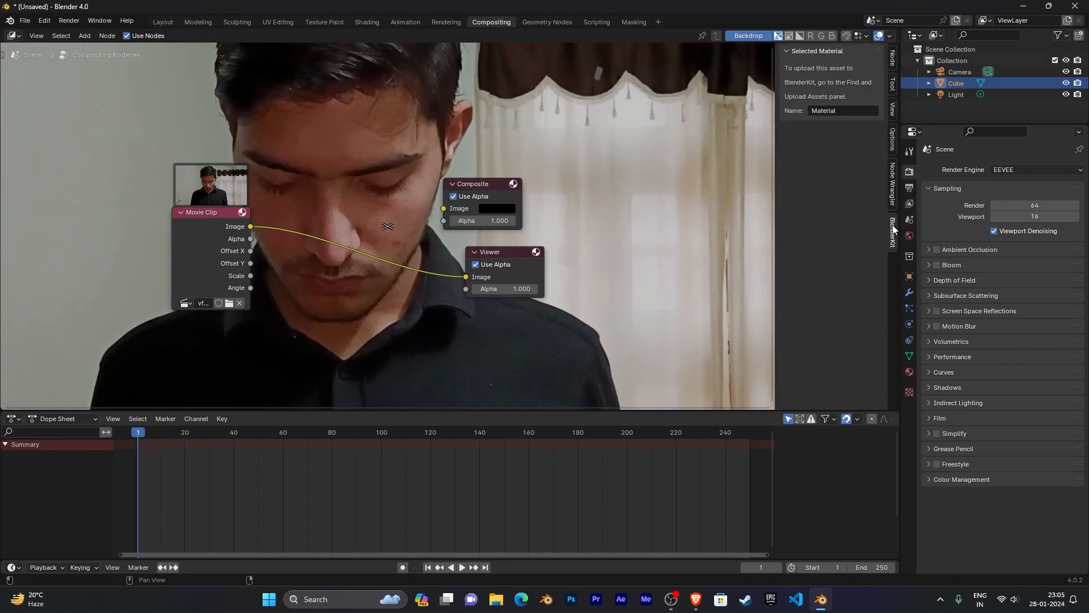
left_click(894, 141)
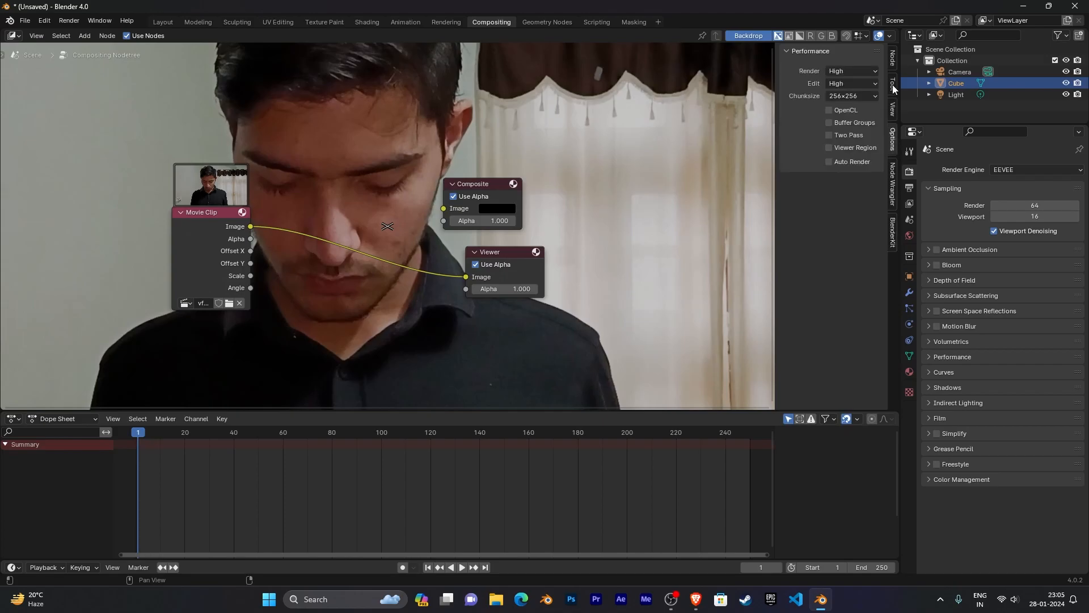
left_click(893, 107)
left_click(896, 238)
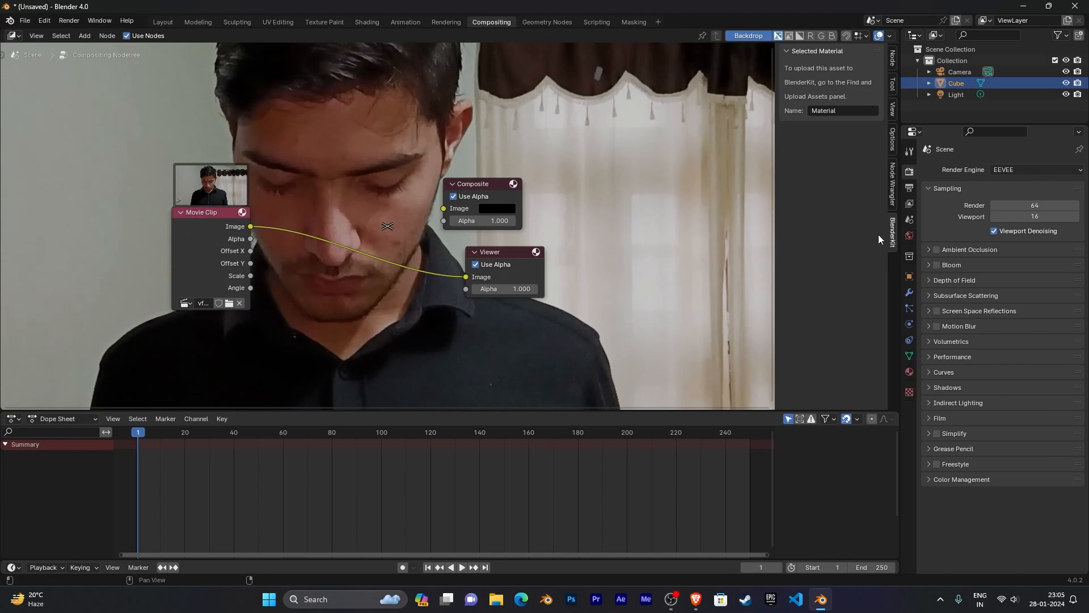
key("n")
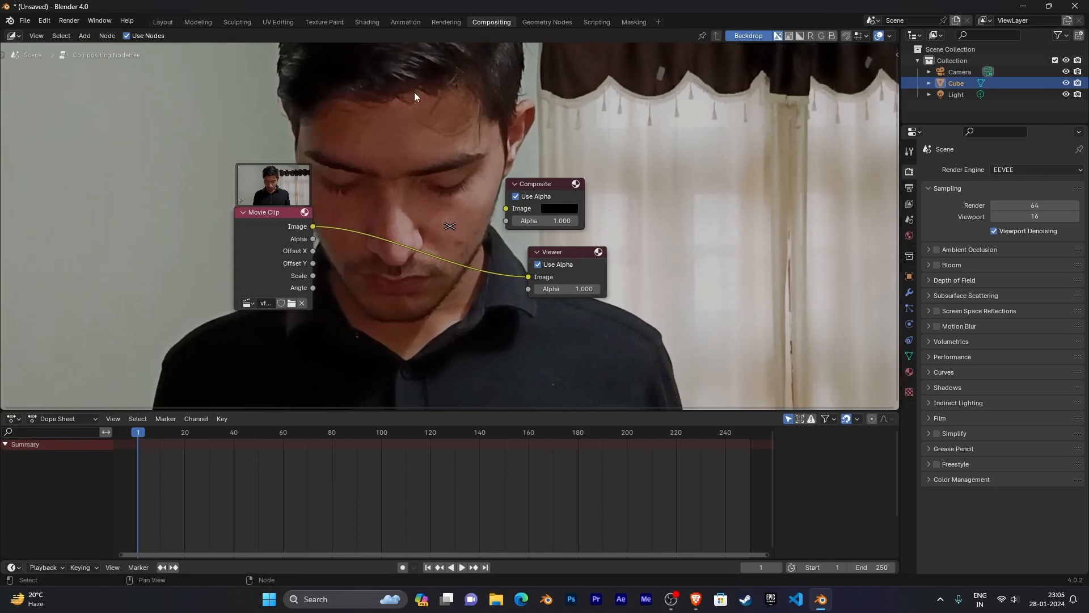
Start the Shortcut VUr input display from the Layout workspace's 3D viewport and return to the Compositing workspace
left_click(164, 22)
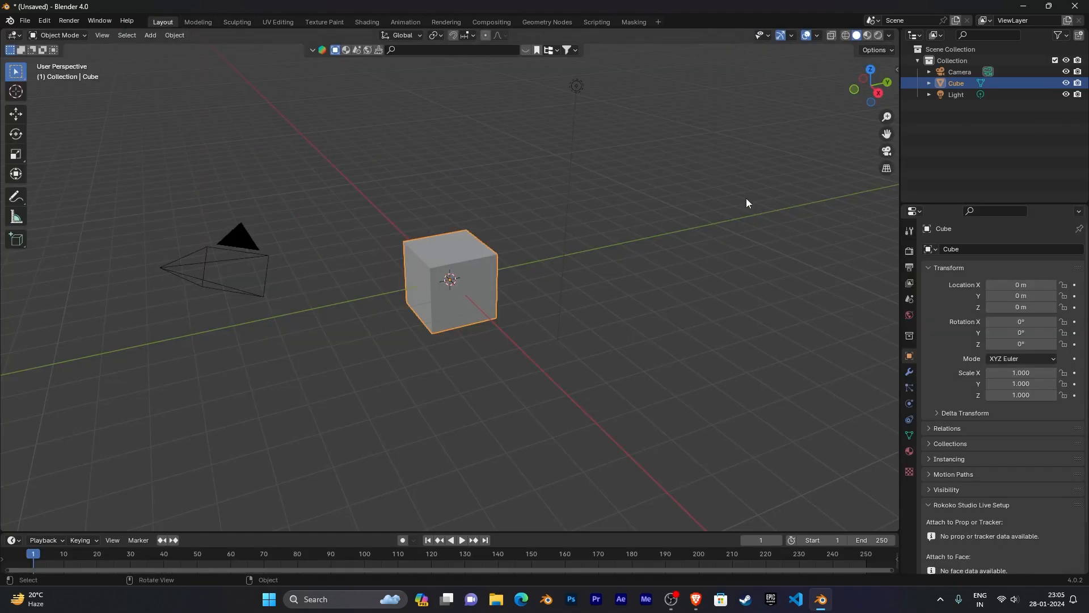
key("n")
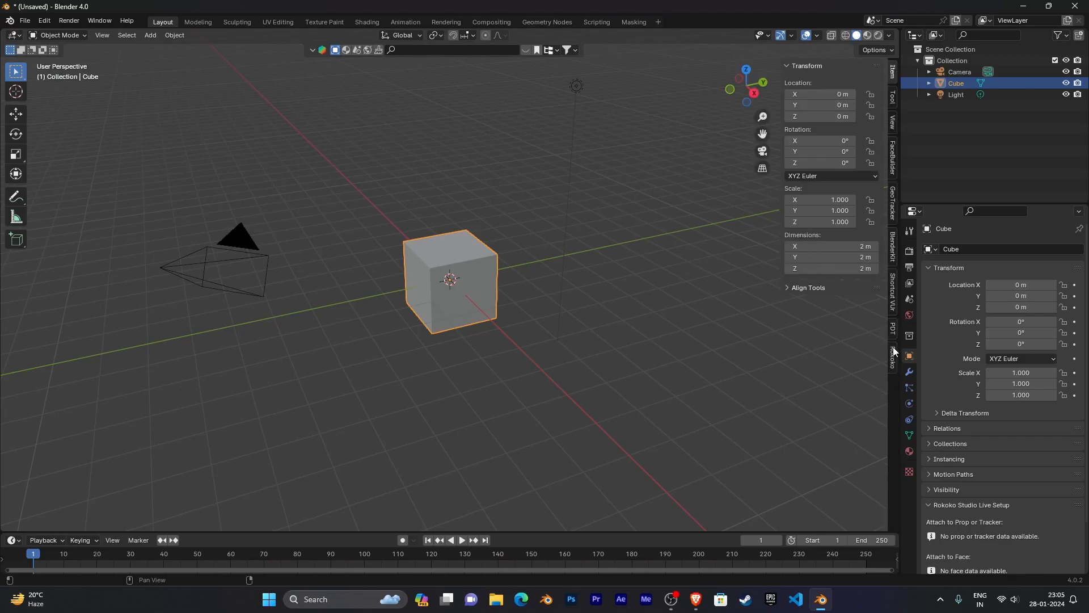
left_click(893, 292)
left_click(824, 84)
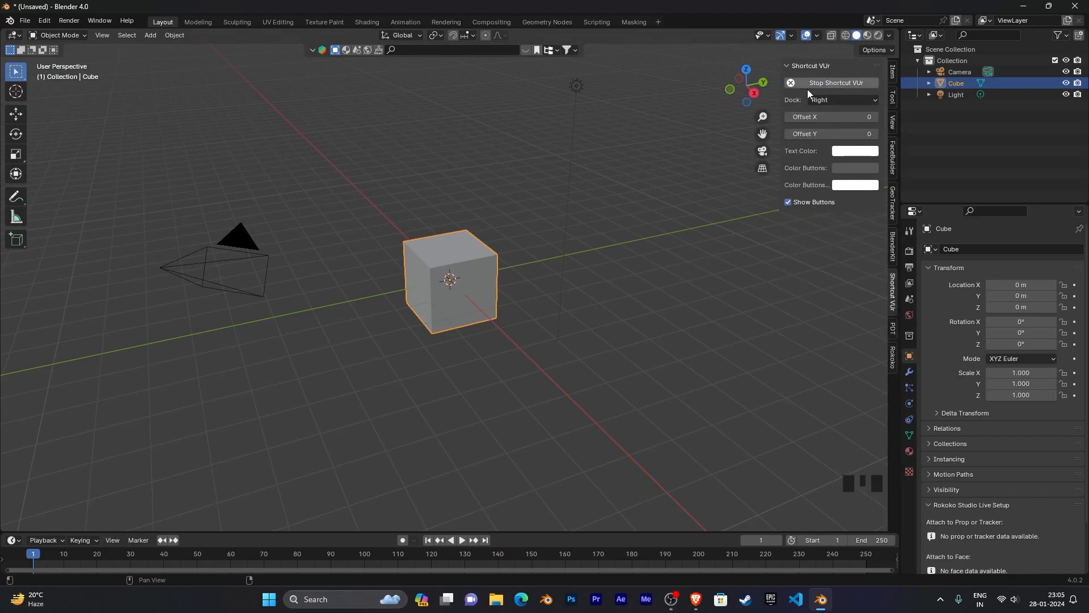
left_click(489, 22)
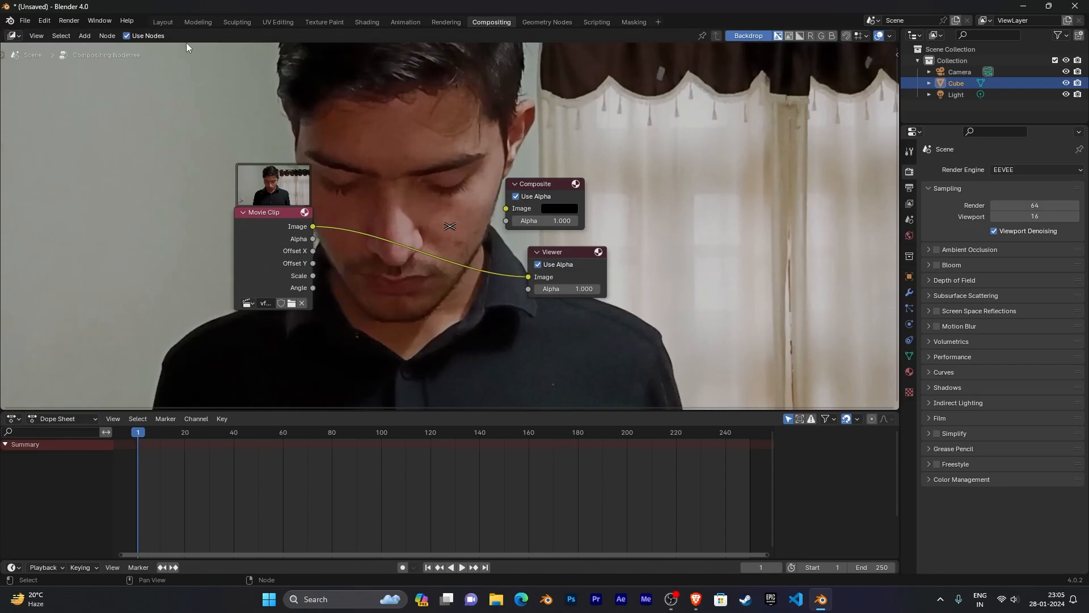
Move the Composite and Viewer nodes farther to the right of the Movie Clip node, keeping Composite above Viewer
middle_click_drag(650, 150, 636, 180)
scroll(648, 171, "down", 2)
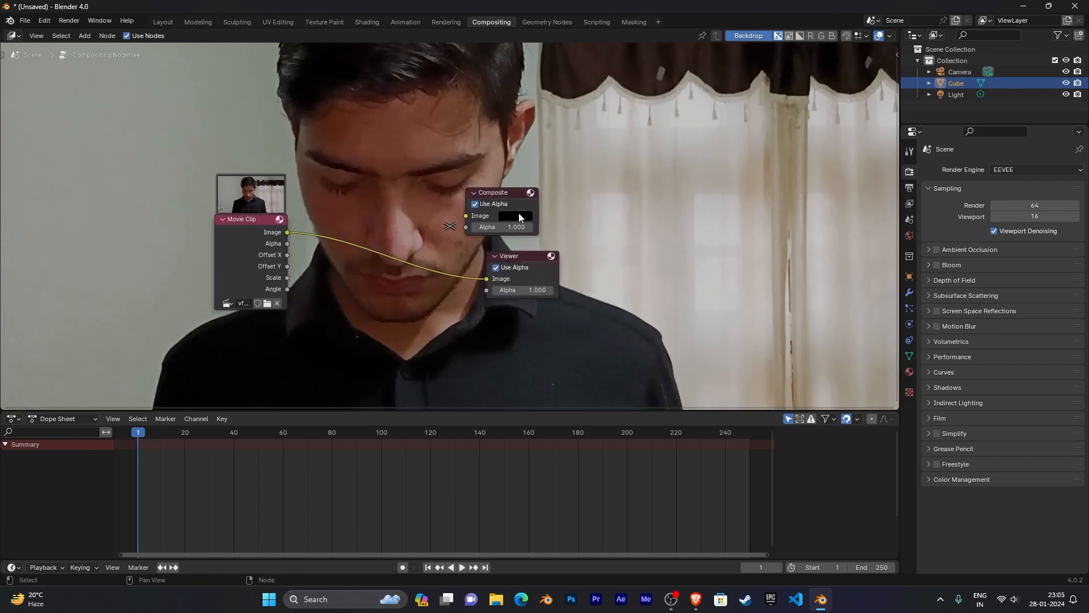
left_click_drag(515, 191, 663, 136)
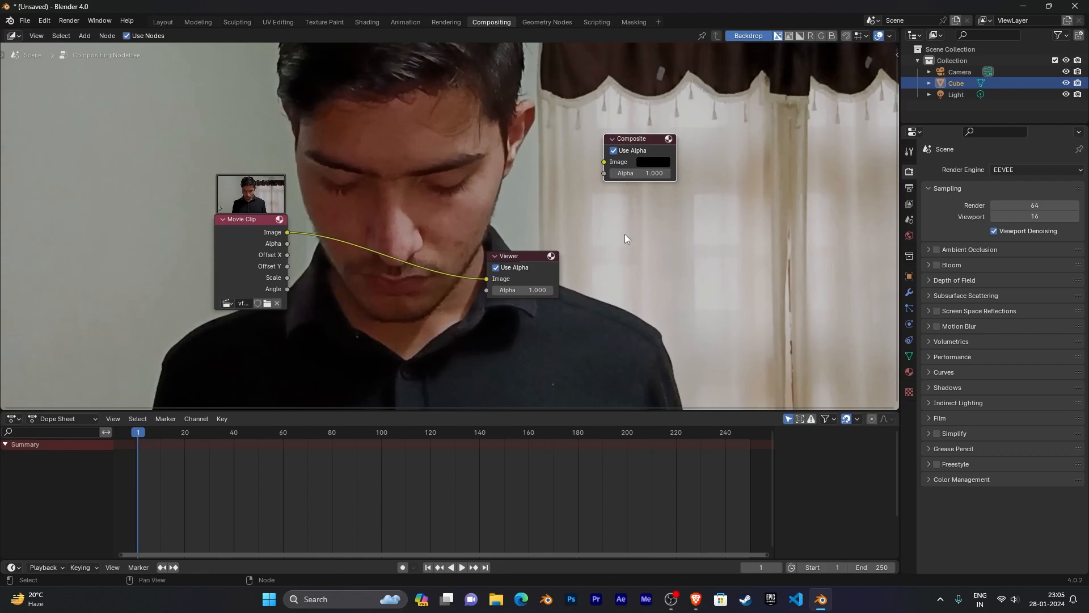
left_click_drag(535, 257, 717, 212)
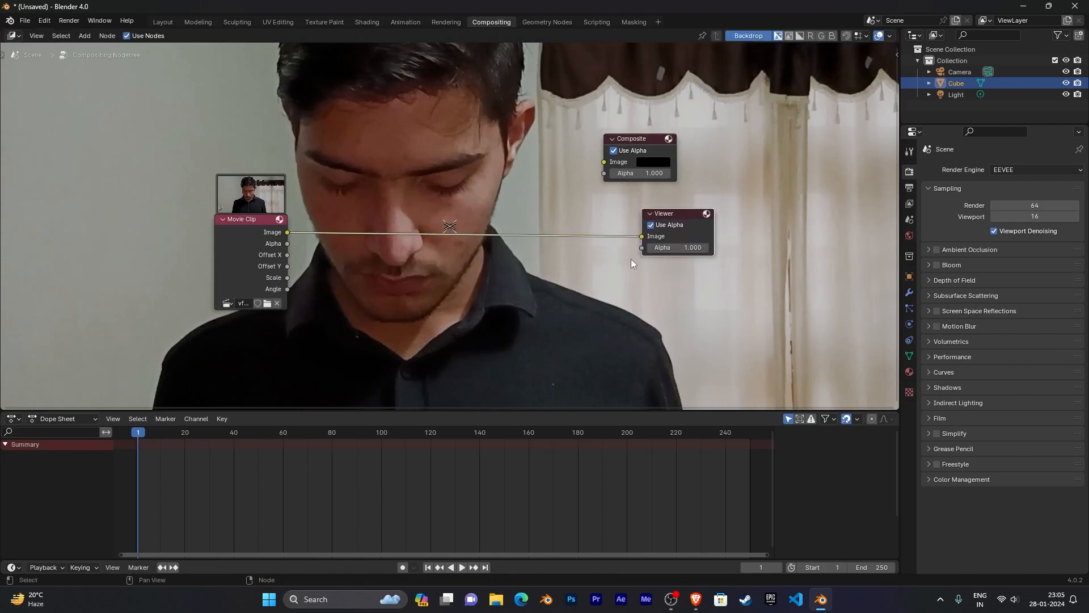
middle_click_drag(578, 274, 489, 295)
scroll(576, 273, "down", 2)
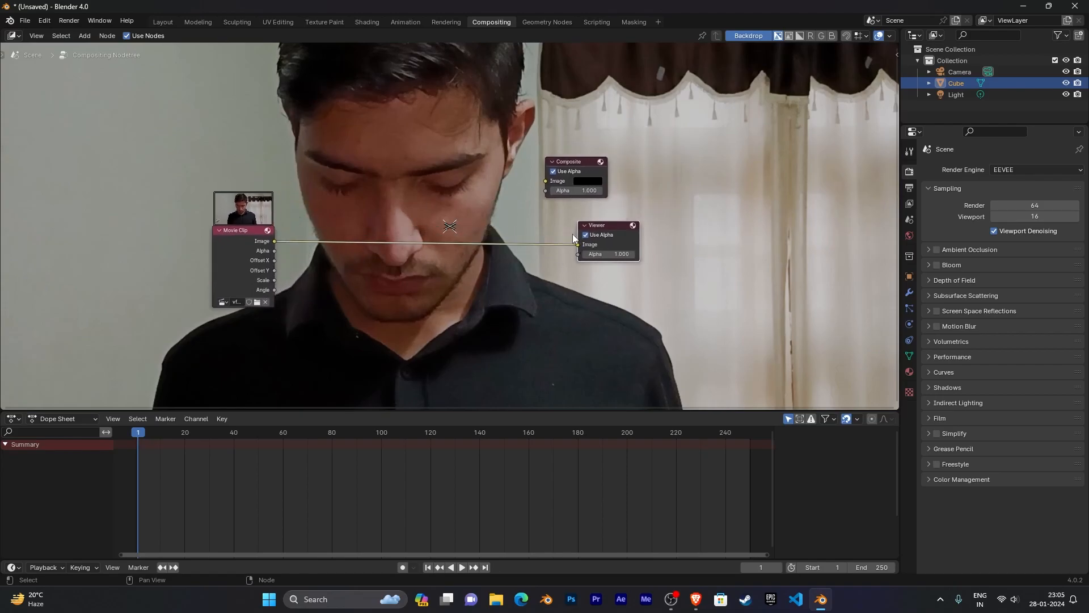
Shrink the backdrop until the whole footage frame fits in the node editor, and shift it slightly with the timeline at frame 2
key("v")
key("v")
key("v")
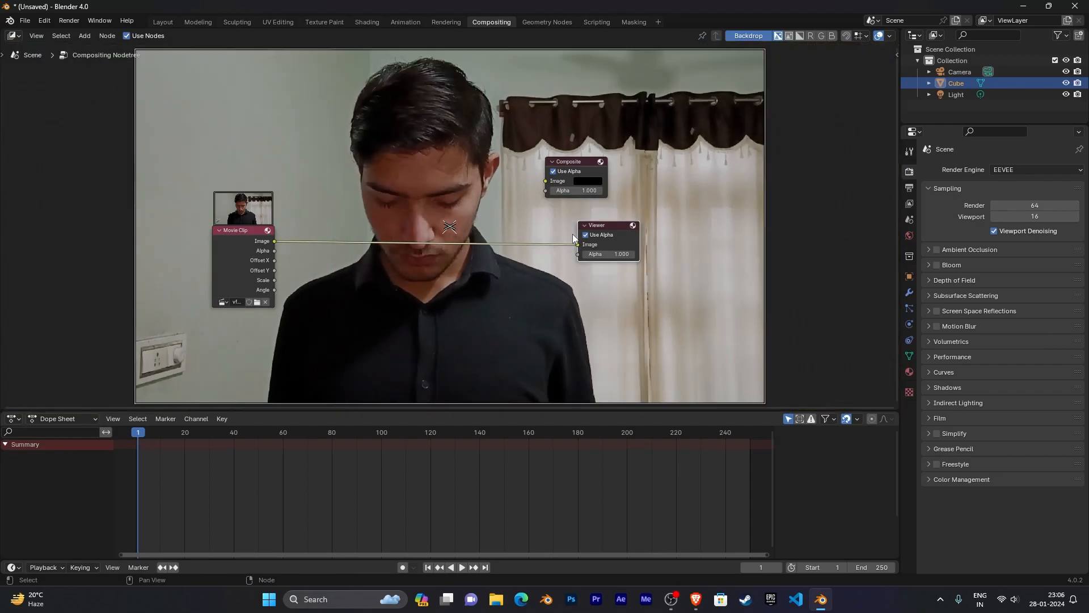
key("alt+v")
key("alt+v")
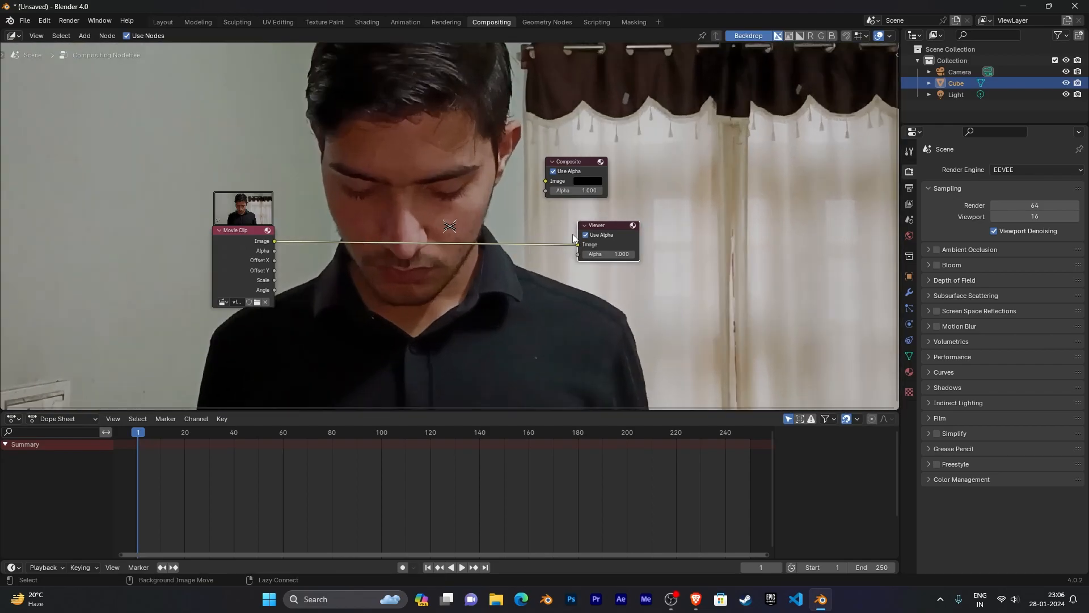
key("v")
key("v")
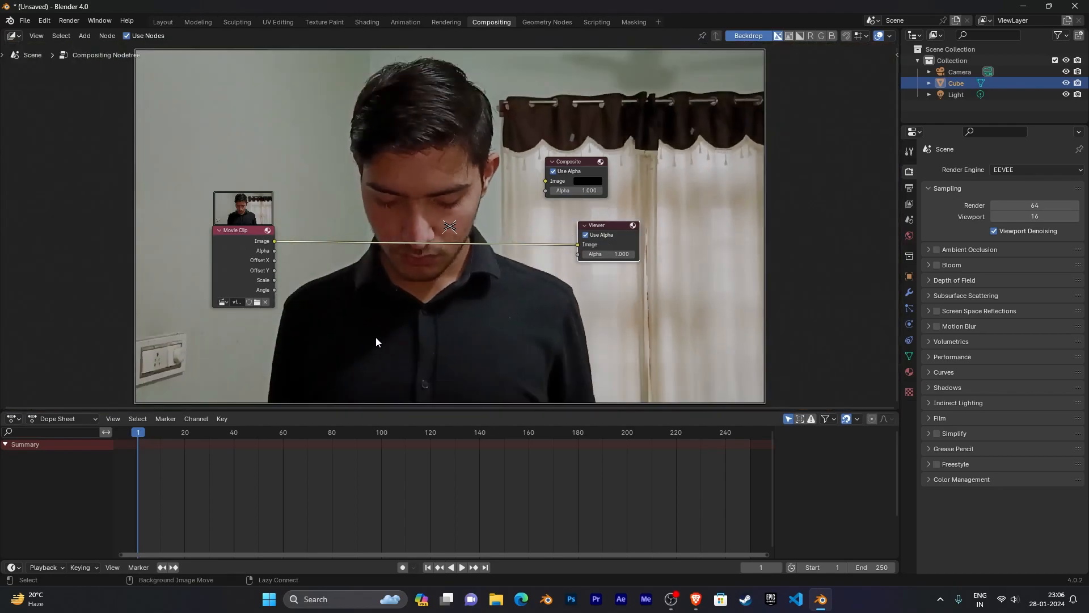
key("Right")
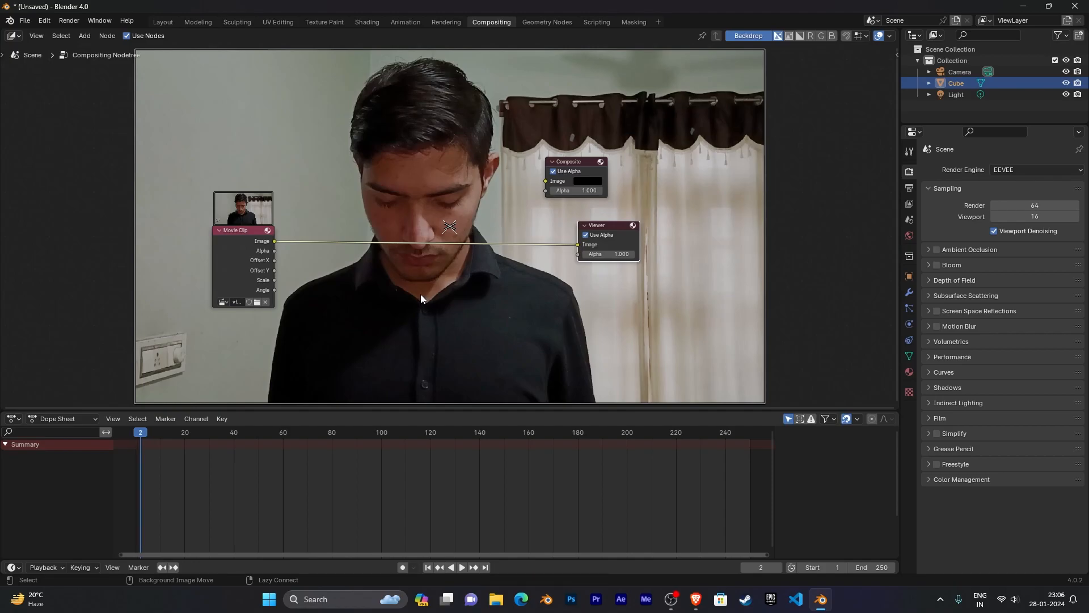
mouse_move(419, 294)
middle_mouse_down("alt")
mouse_move(397, 294)
mouse_move(426, 266)
mouse_move(388, 310)
mouse_move(451, 311)
mouse_move(437, 311)
mouse_move(444, 291)
mouse_move(433, 302)
middle_mouse_up("alt")
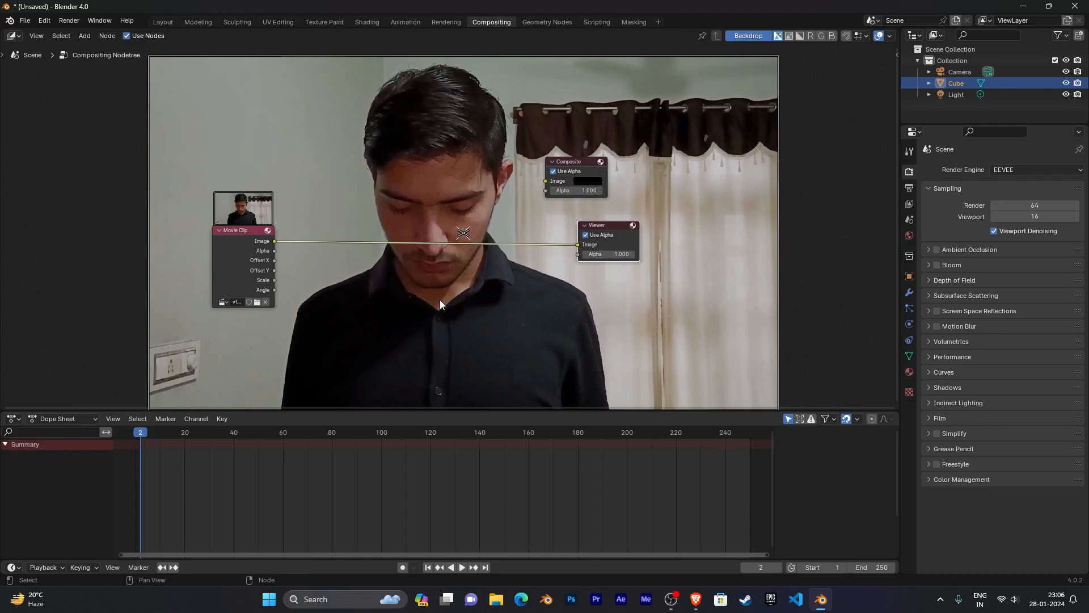
Add a Color Key node on the link between the Movie Clip and Viewer nodes
middle_click_drag(440, 300, 474, 278)
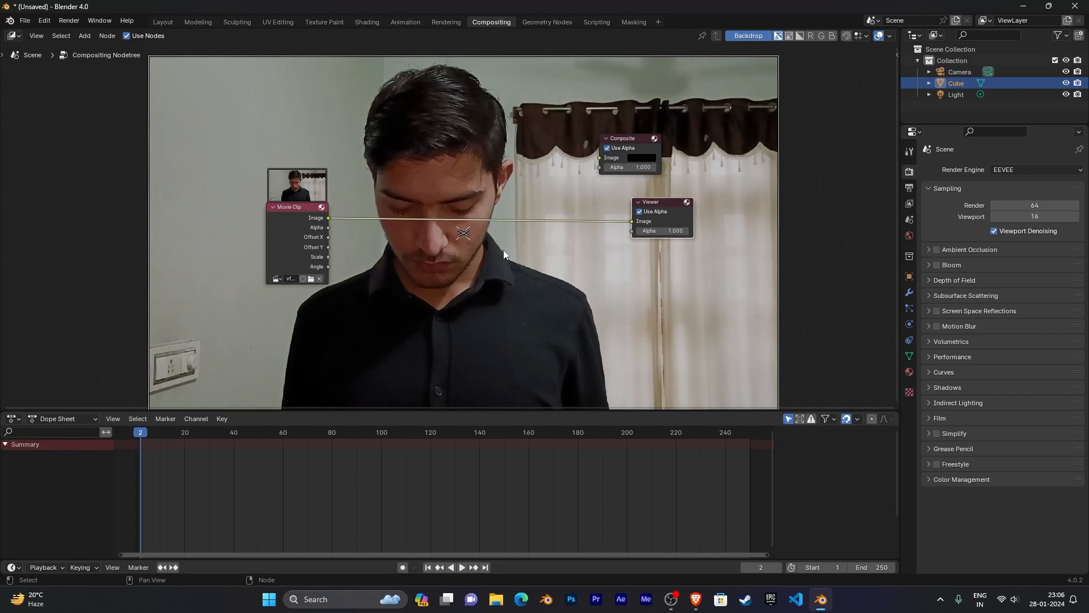
scroll(465, 275, "up", 2)
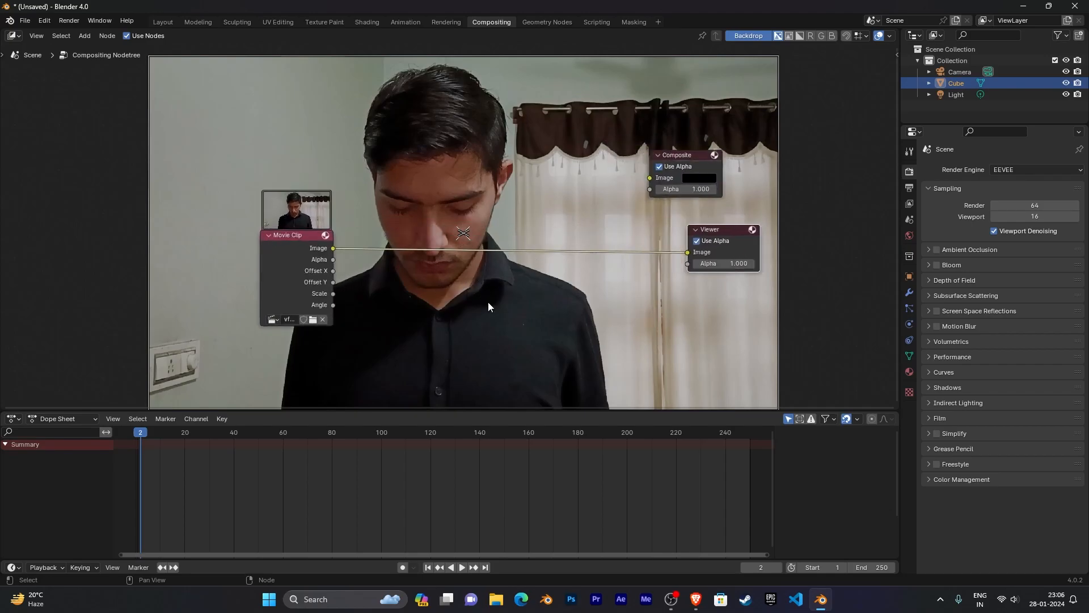
middle_click_drag(593, 318, 489, 306)
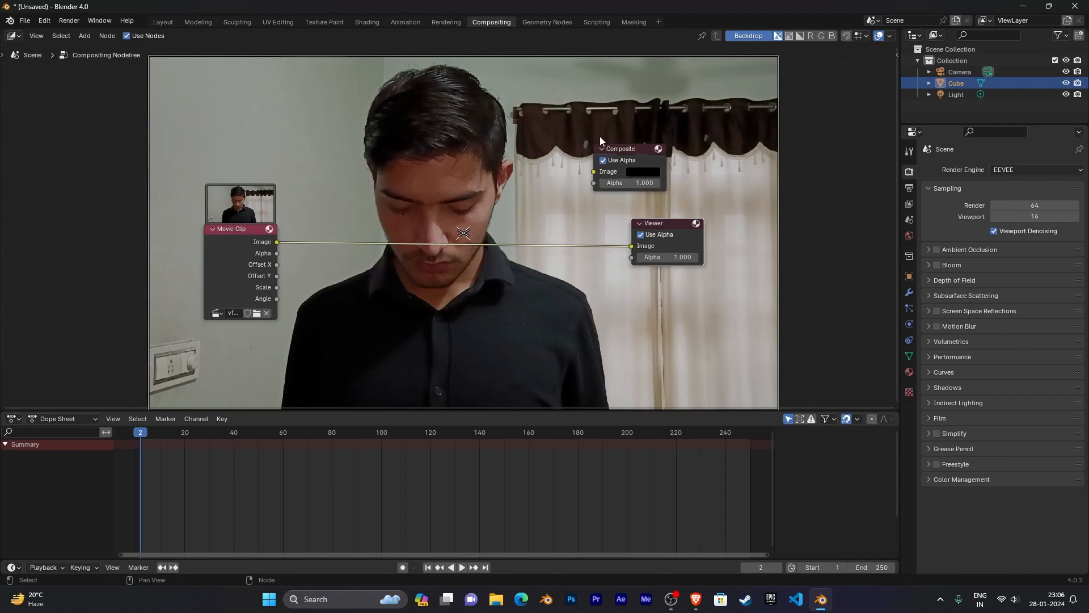
key("shift+a")
left_click(468, 311)
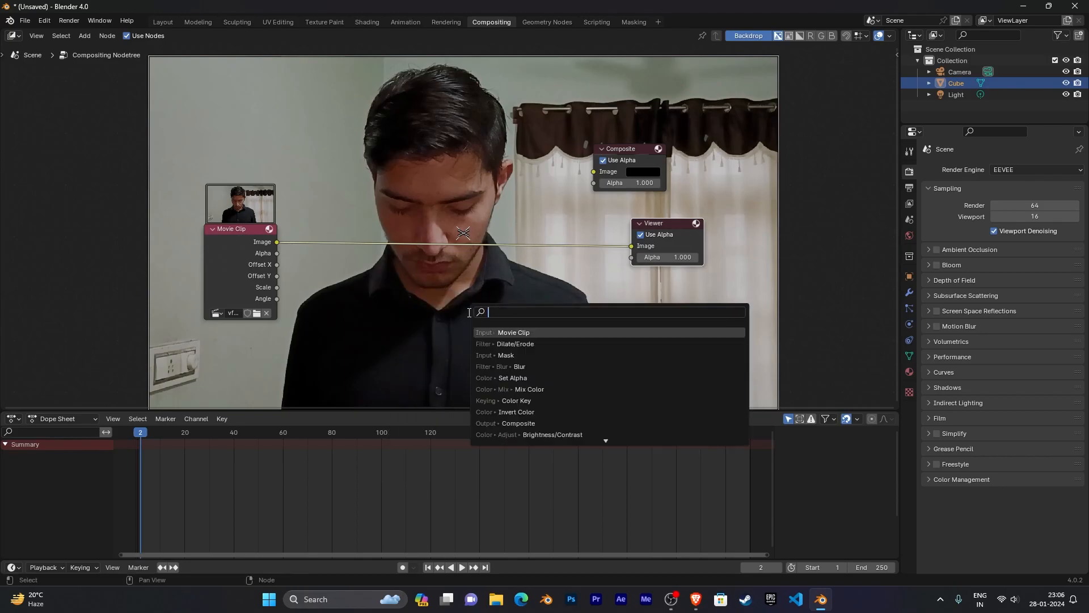
type("color")
key("Return")
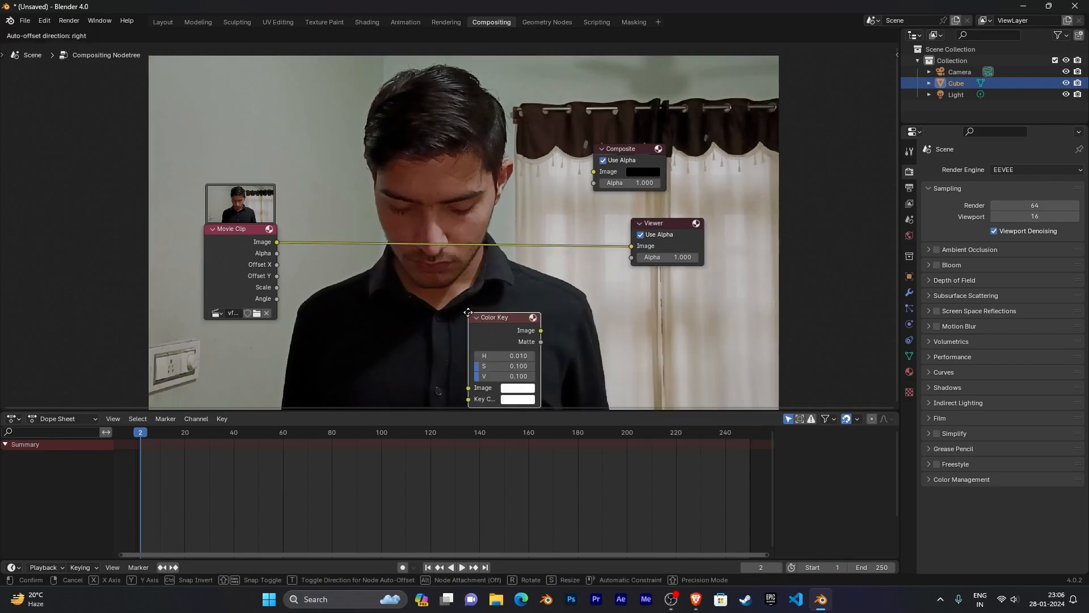
left_click(333, 207)
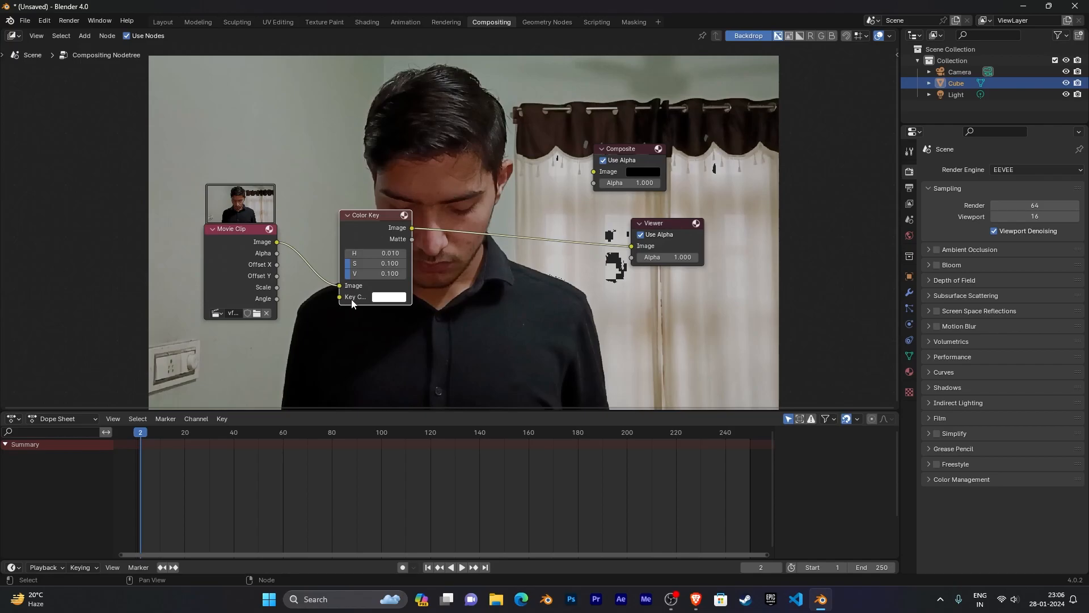
Set the Color Key node's key color by sampling the grey-green wall beside the man in the backdrop
left_click(379, 301)
left_click(397, 298)
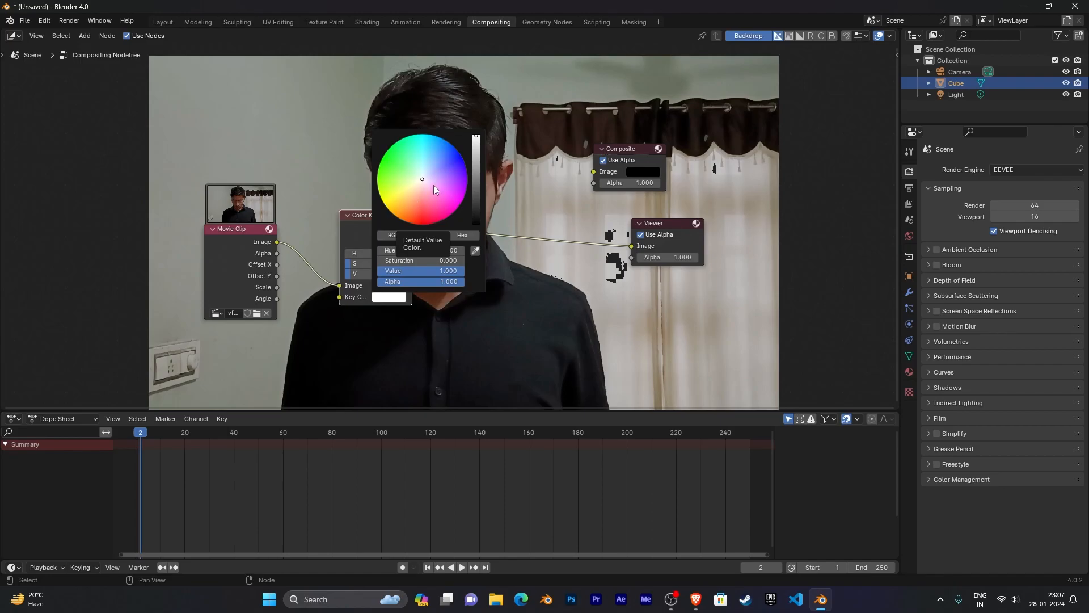
left_click(475, 251)
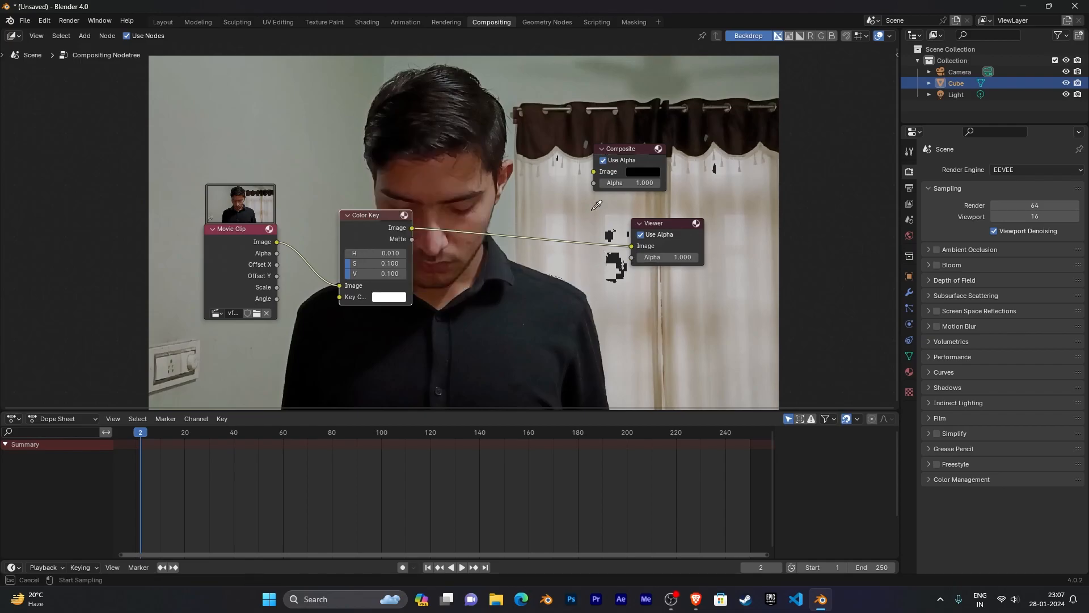
left_click(271, 135)
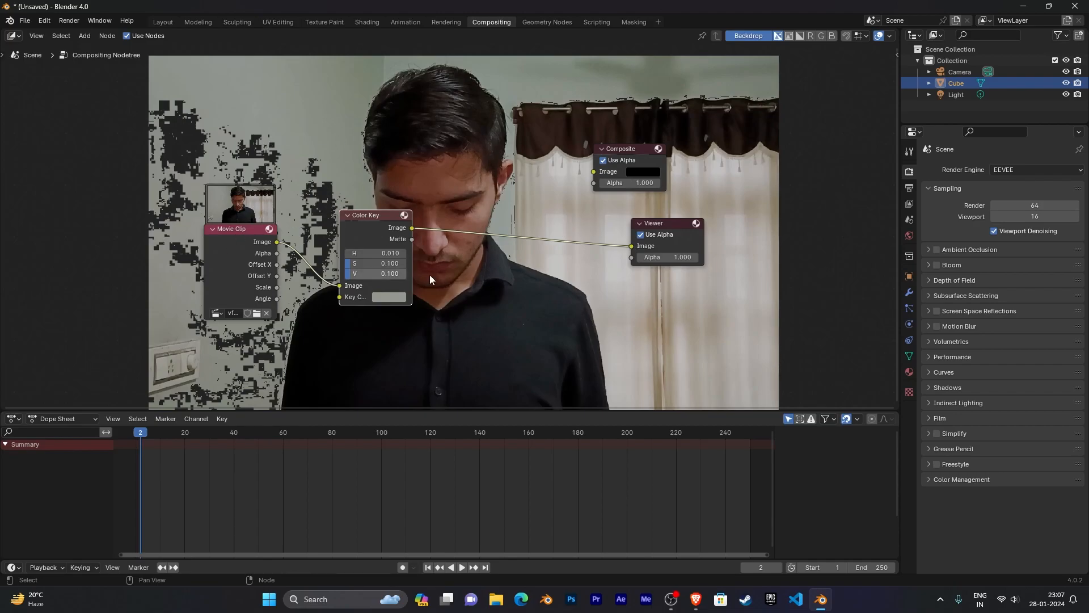
Set the Color Key node's hue tolerance to 0.577
scroll(478, 279, "up", 2)
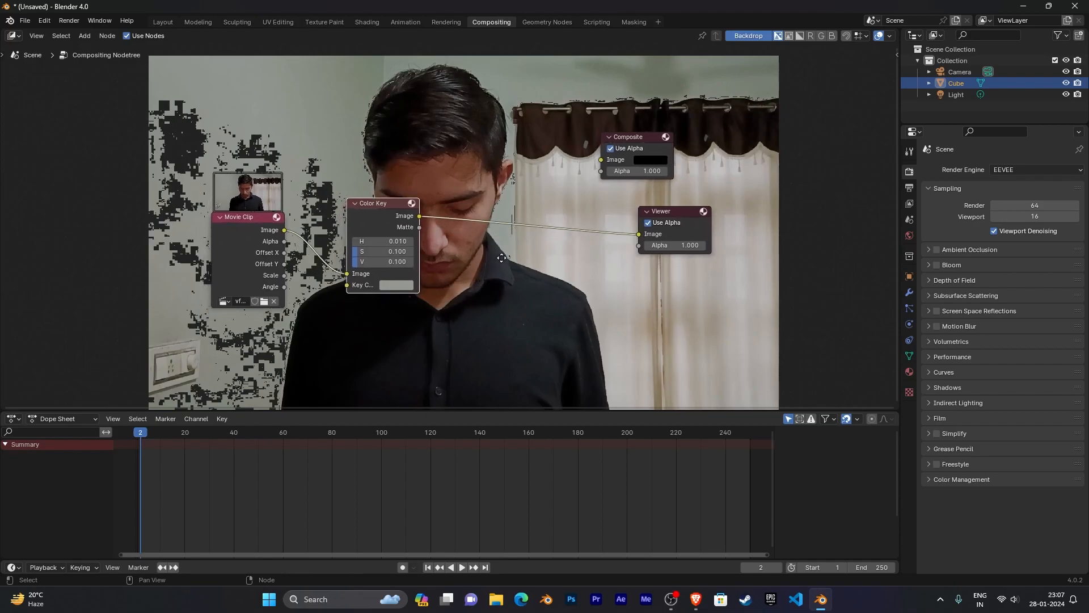
middle_click_drag(509, 254, 512, 246)
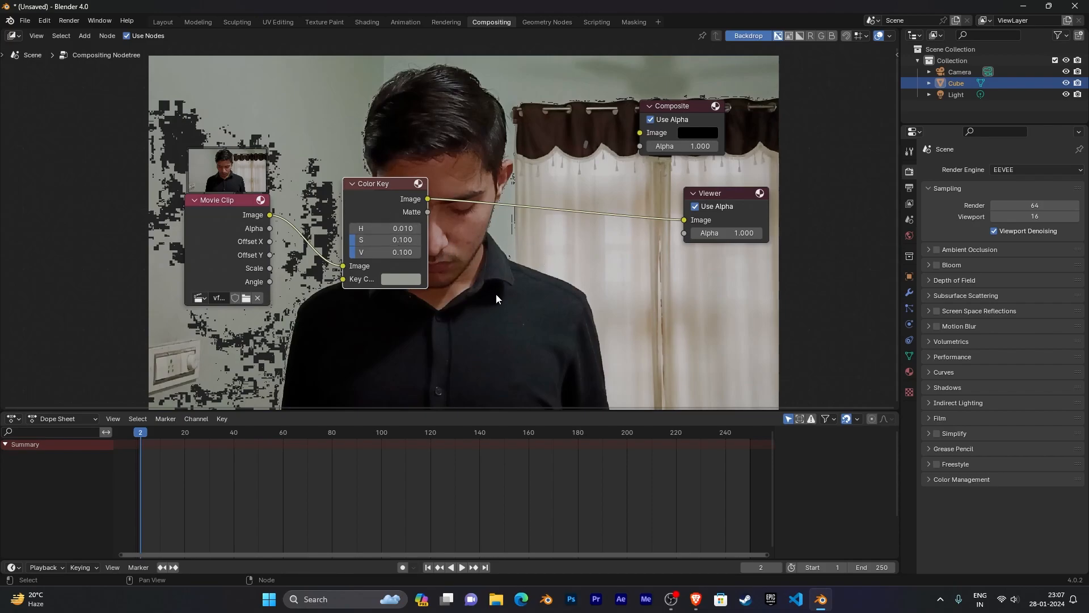
scroll(480, 287, "up", 1)
scroll(475, 301, "up", 1)
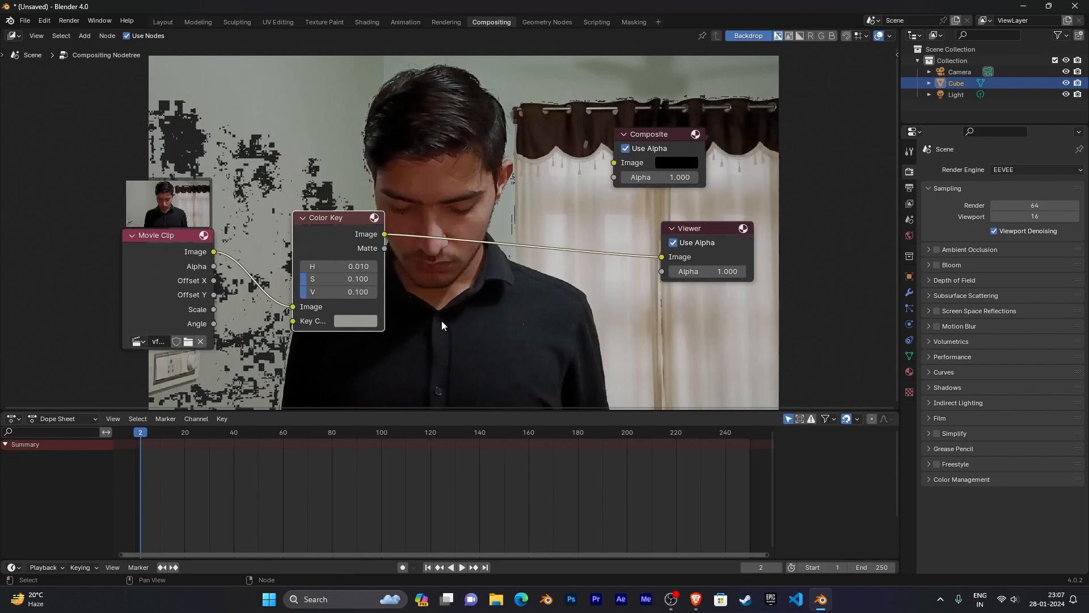
scroll(476, 299, "down", 1)
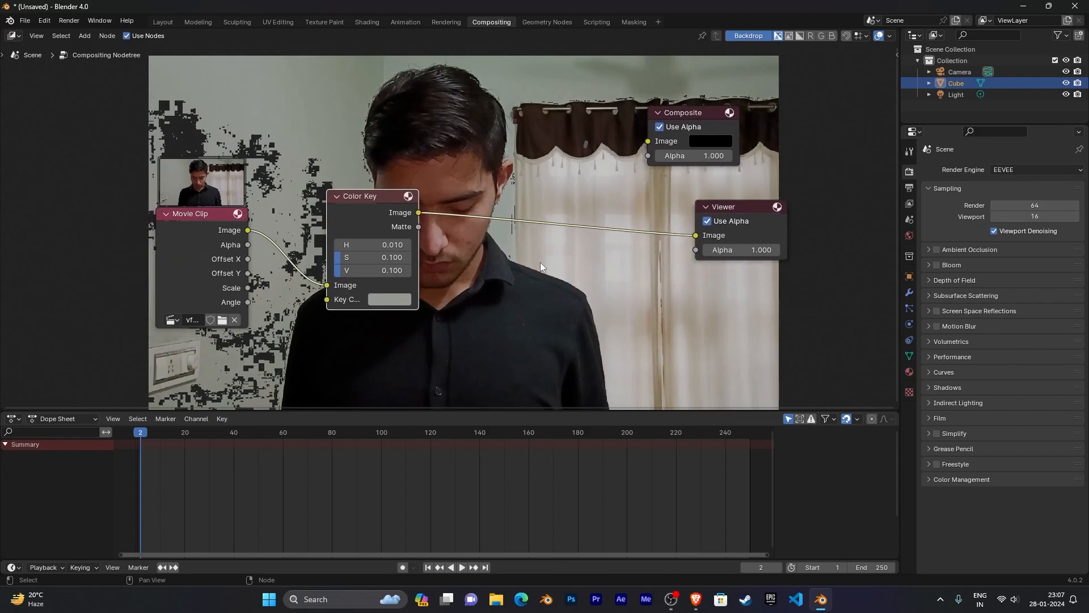
left_click_drag(353, 246, 397, 246)
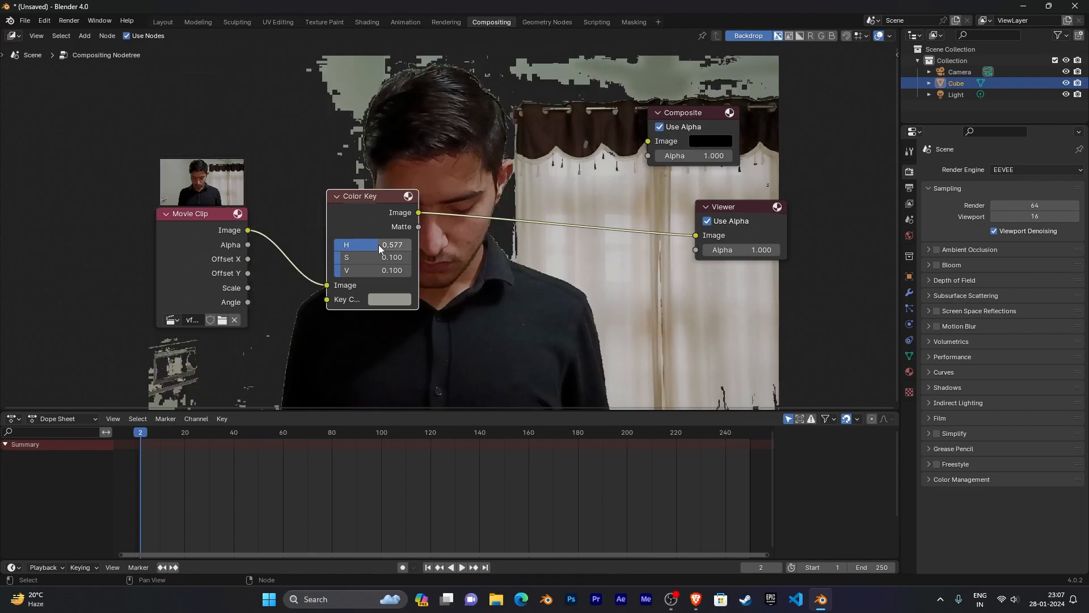
Raise the Color Key node's saturation tolerance to 0.383
scroll(515, 281, "down", 2)
middle_click_drag(515, 282, 555, 315)
middle_click_drag(517, 275, 485, 302)
scroll(595, 247, "up", 1)
scroll(485, 303, "up", 1)
mouse_move(321, 295)
left_mouse_down()
mouse_move(335, 296)
mouse_move(322, 297)
left_mouse_up()
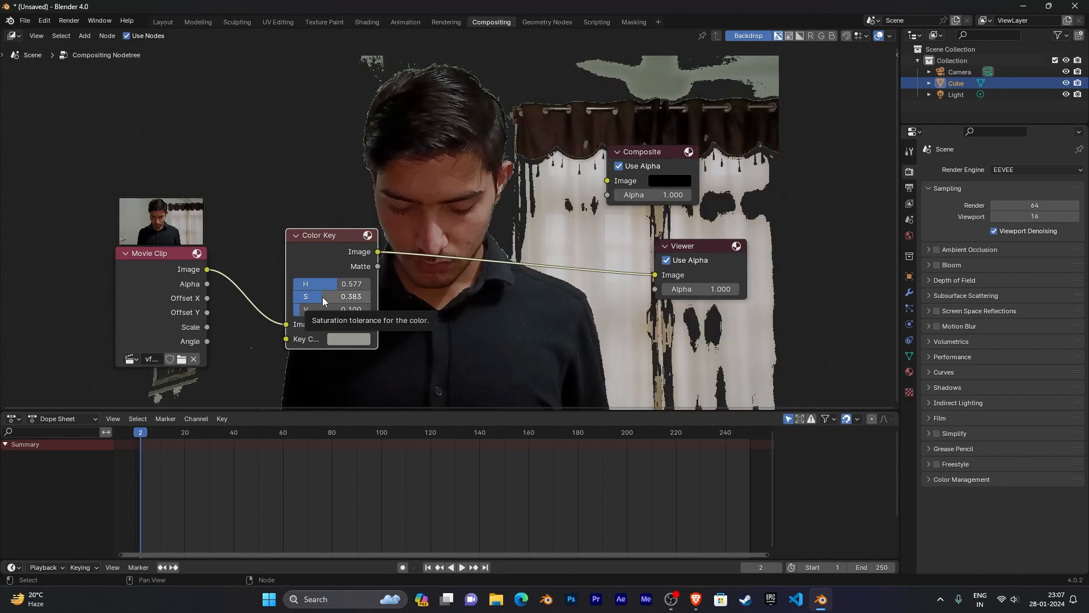
Try a value tolerance of 0.300 on the Color Key node, and settle on value 0.200 with saturation 0.350
middle_click_drag(496, 305, 585, 306)
scroll(589, 300, "up", 1)
left_click_drag(352, 287, 346, 286)
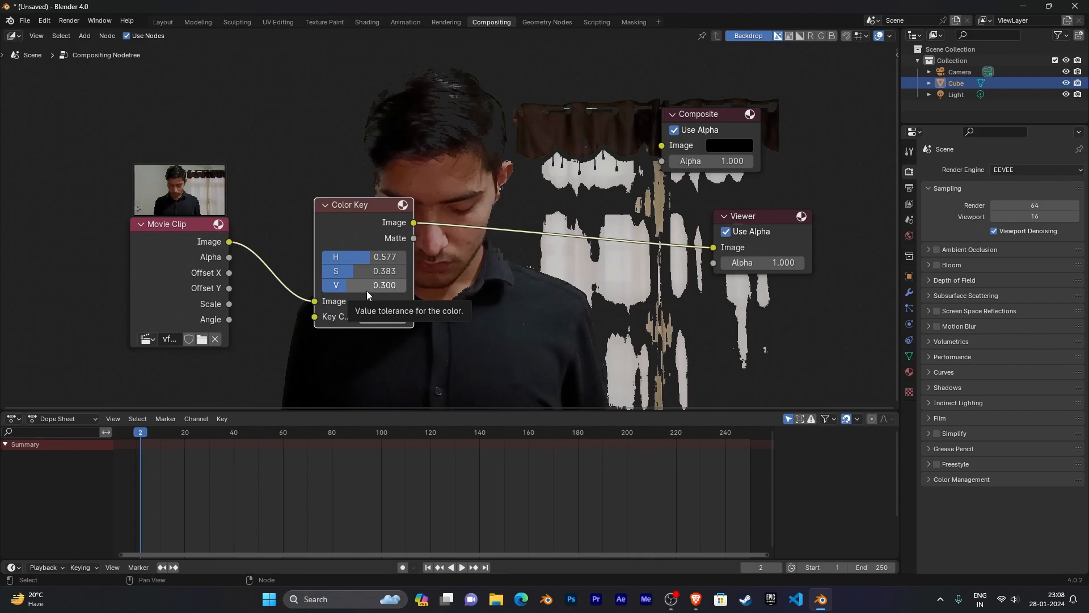
left_click_drag(372, 287, 350, 271)
middle_click_drag(529, 309, 430, 334)
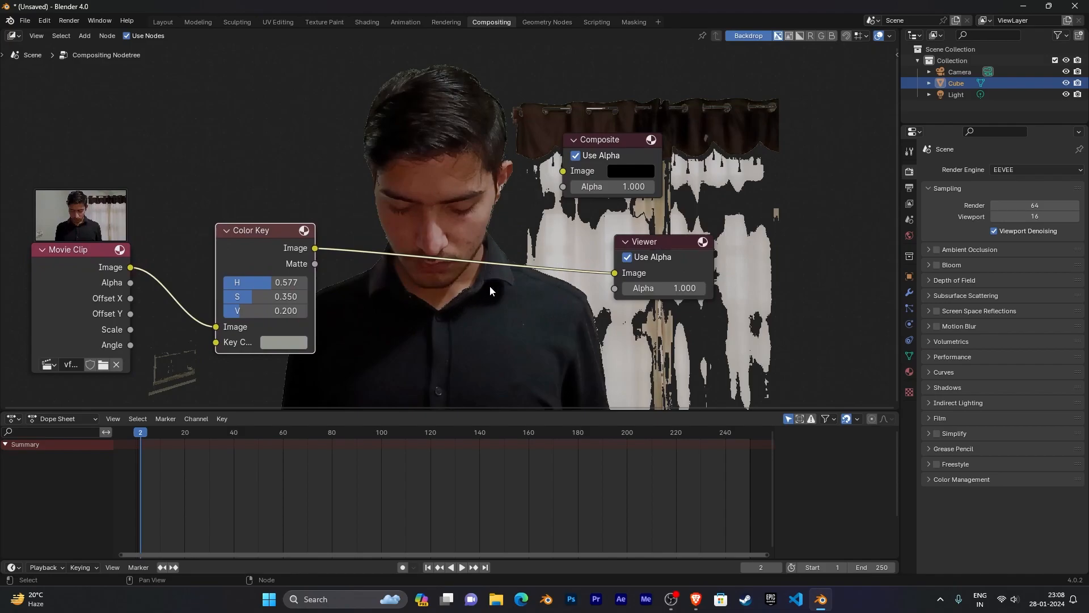
Readjust the Color Key node's hue tolerance to 0.510 and its saturation tolerance to 0.375
middle_click_drag(439, 312, 482, 306)
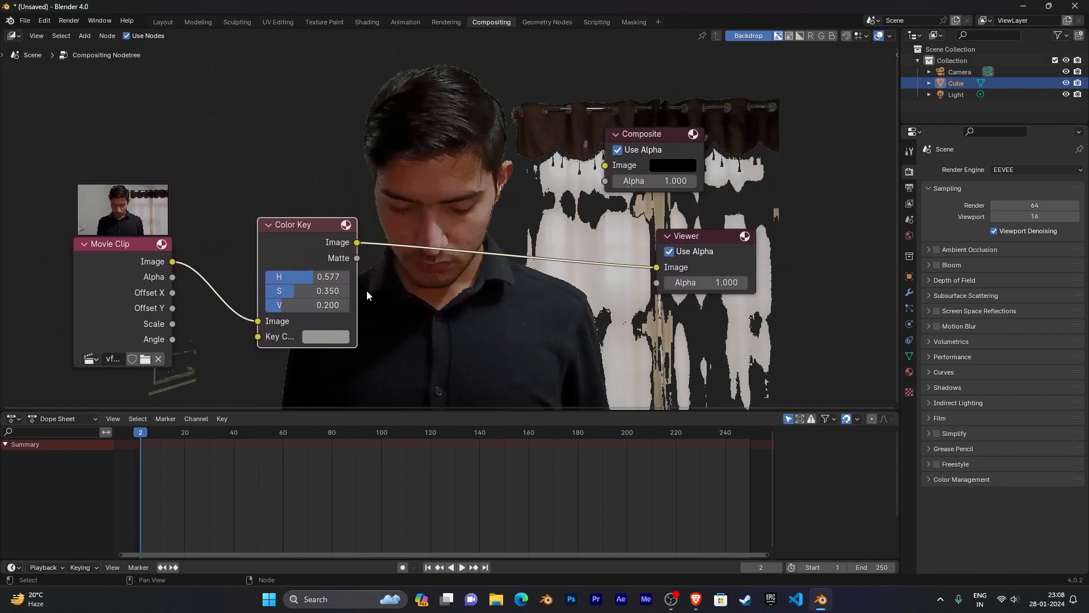
left_click_drag(332, 276, 291, 291)
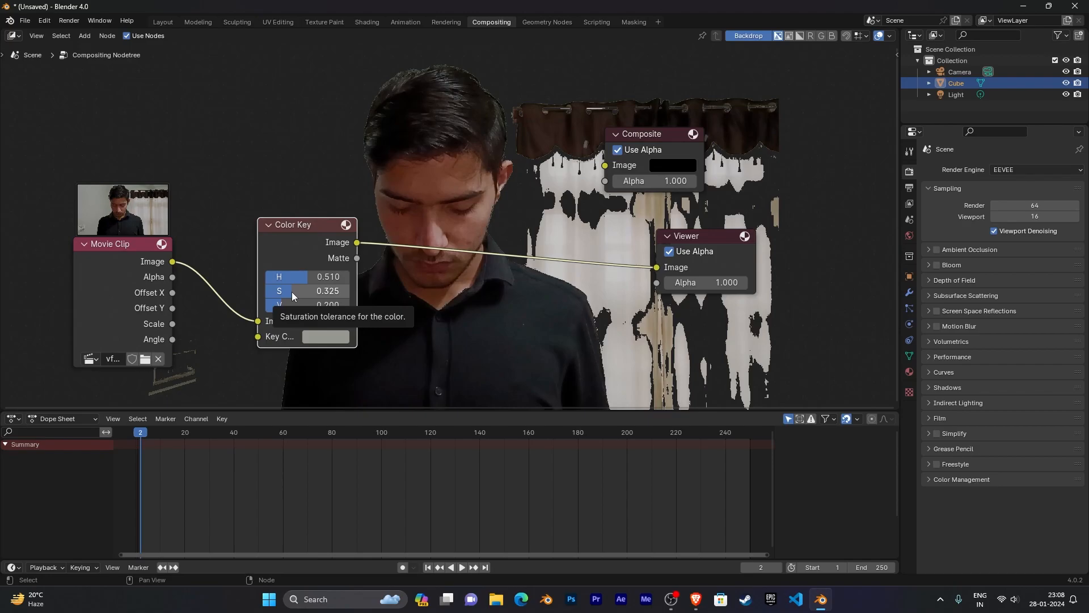
mouse_move(465, 316)
middle_mouse_down()
mouse_move(425, 250)
mouse_move(475, 298)
middle_mouse_up()
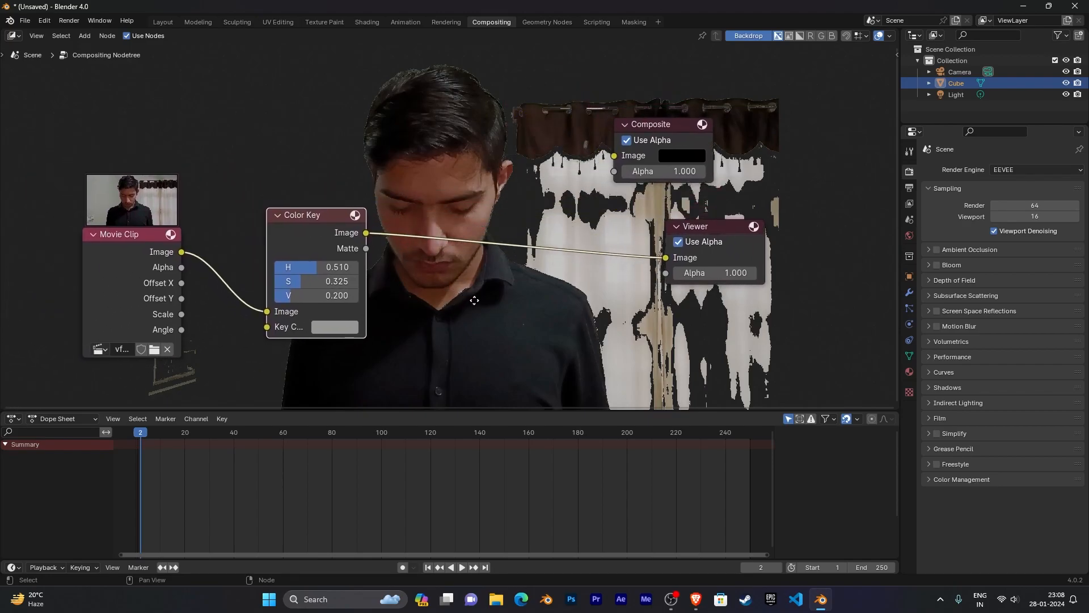
left_click_drag(303, 281, 307, 285)
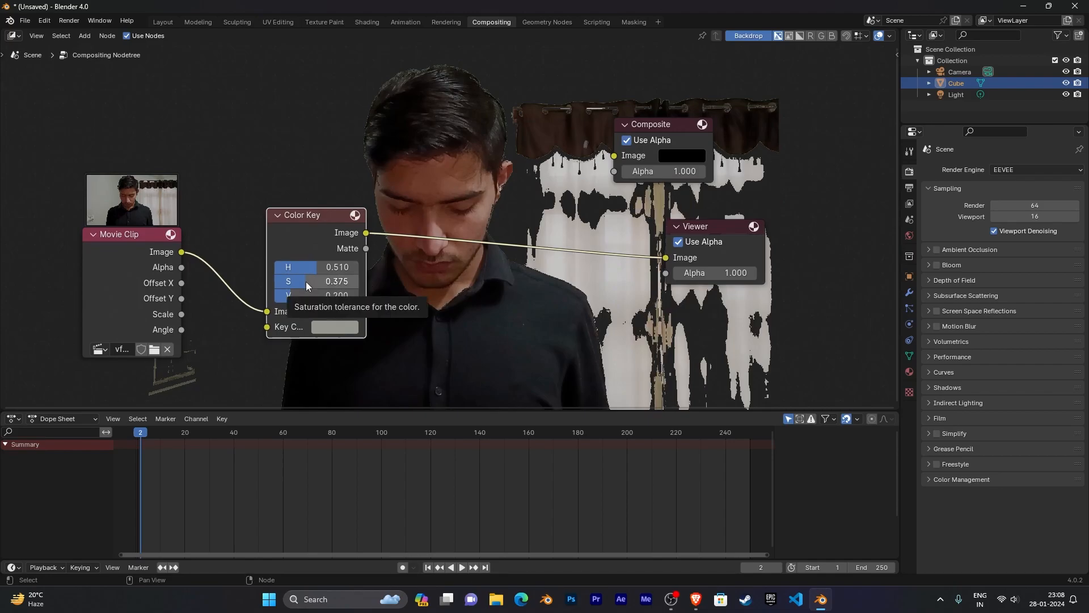
middle_click_drag(490, 213, 479, 220)
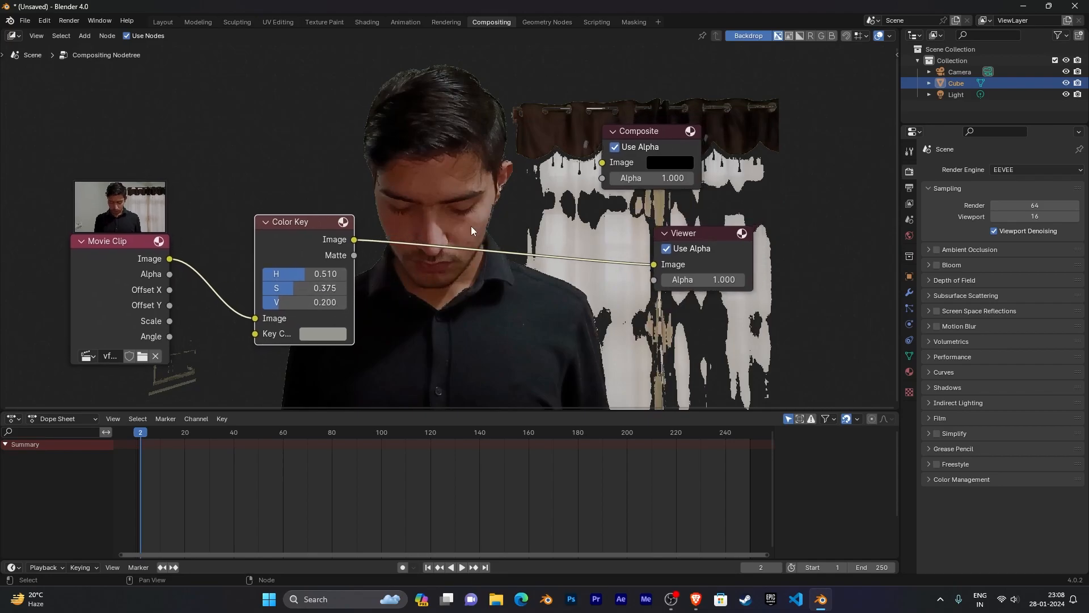
Lower the Color Key node's saturation tolerance to 0.325 while checking the keyed edges around the face
key("v")
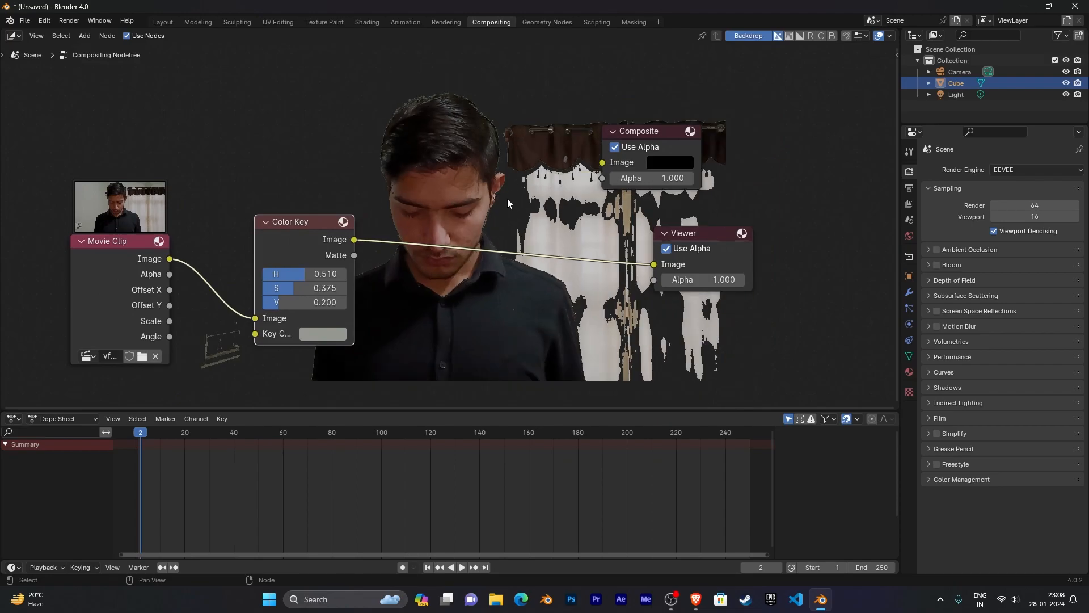
key("alt+v")
key("alt+v")
key("alt+v")
key("alt+v")
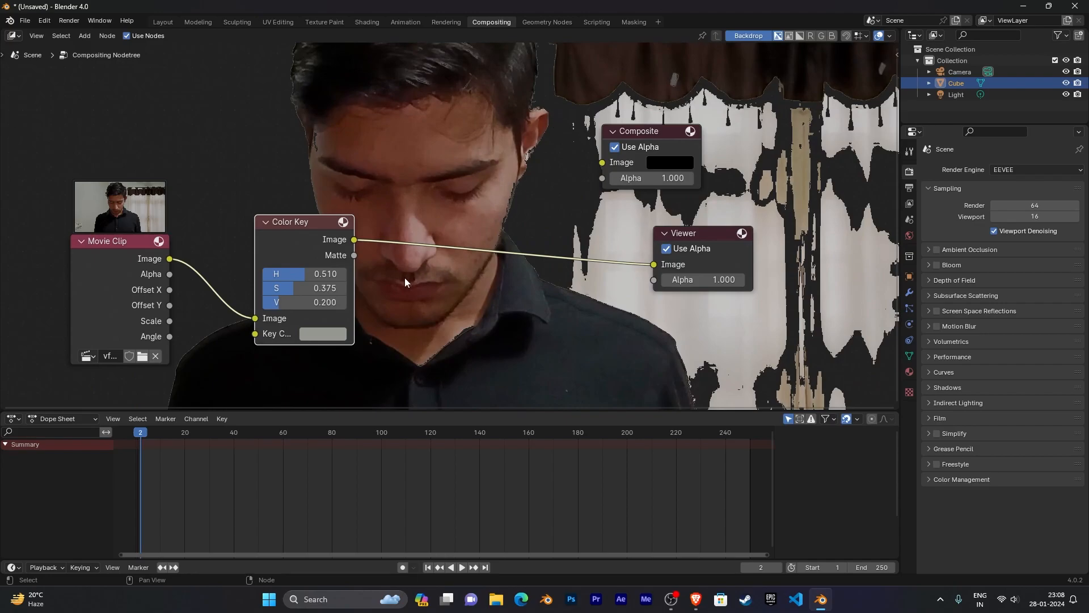
left_click_drag(311, 291, 290, 288)
left_click(298, 288)
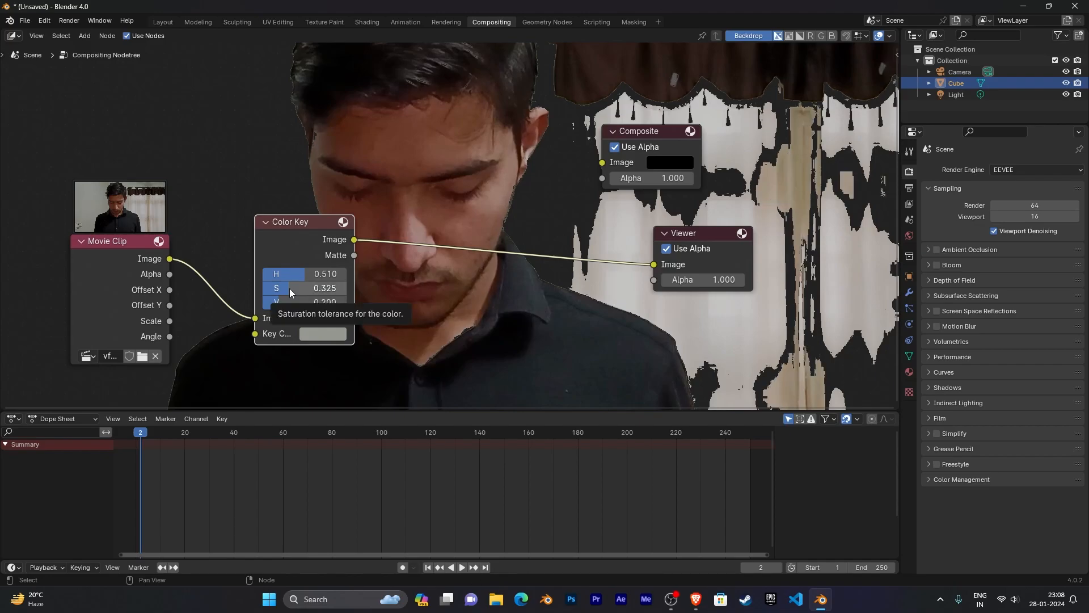
Add a Mix Color node and insert it on the link between the Color Key and Viewer nodes
scroll(532, 284, "down", 2)
middle_click_drag(532, 284, 473, 313)
key("v")
key("v")
key("v")
key("v")
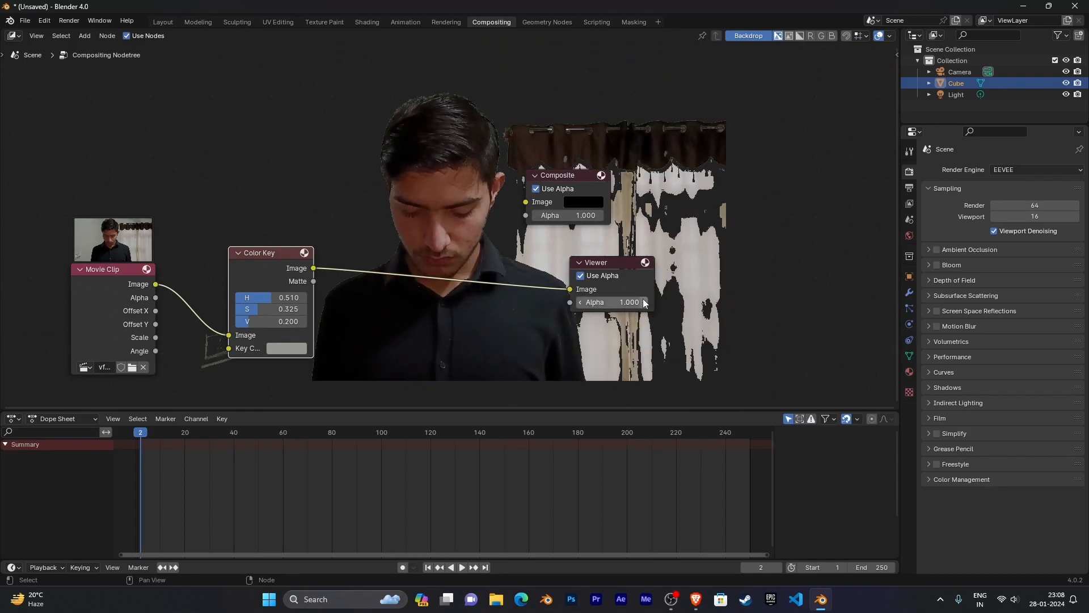
scroll(483, 333, "down", 1)
middle_click_drag(482, 334, 523, 285)
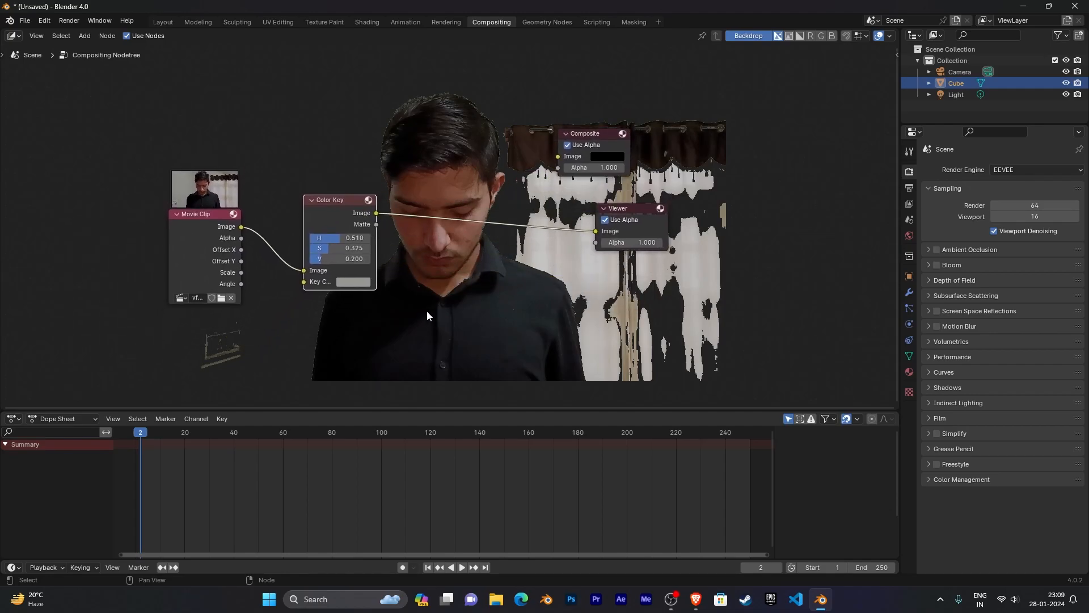
key("shift+a")
left_click(426, 311)
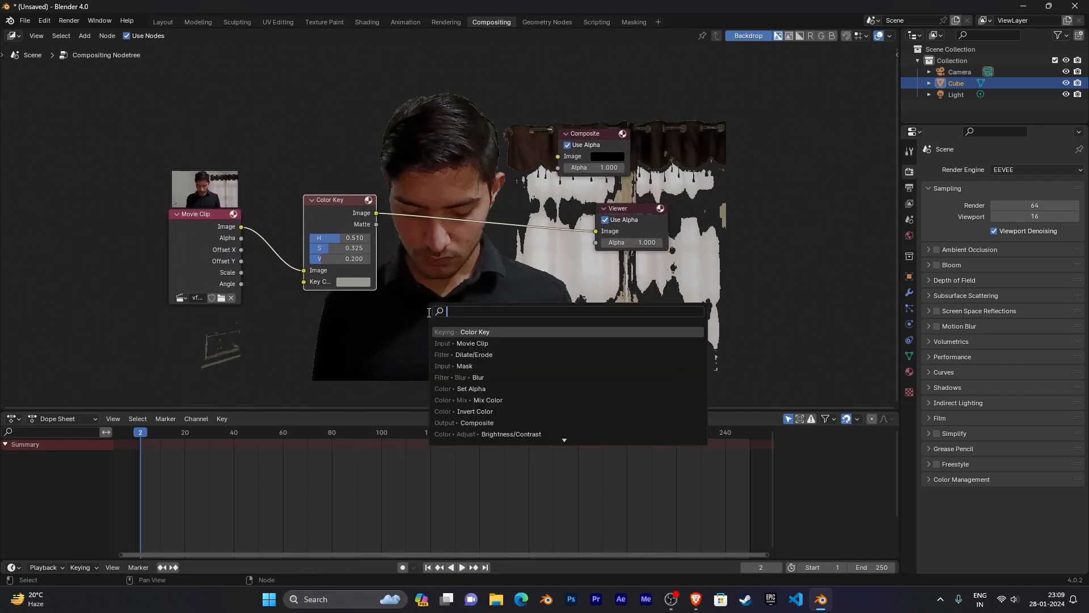
type("mix")
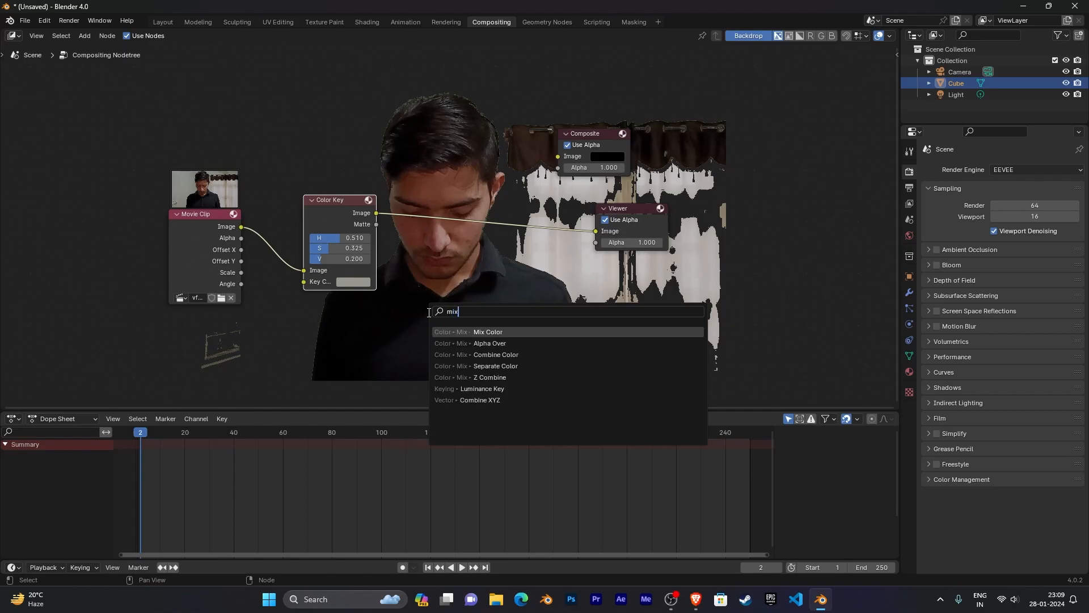
key("Return")
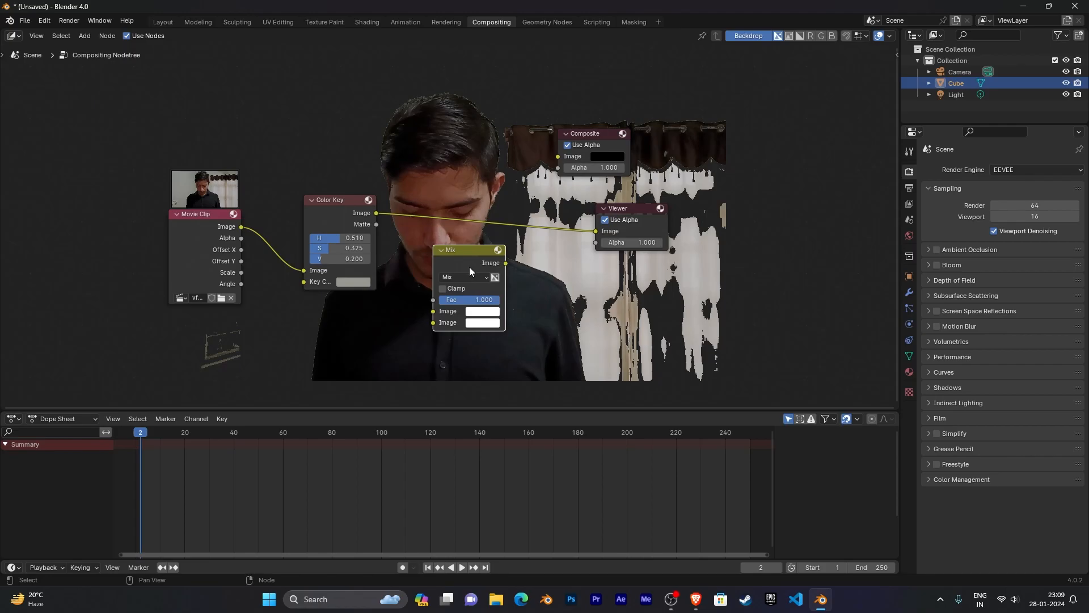
left_click_drag(472, 260, 469, 258)
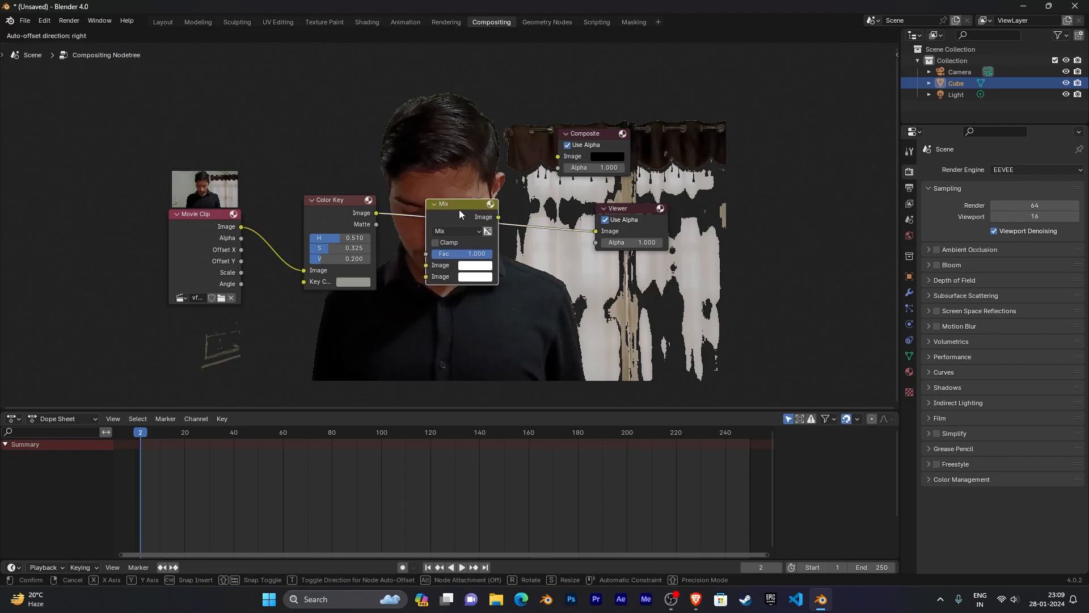
left_click(459, 209)
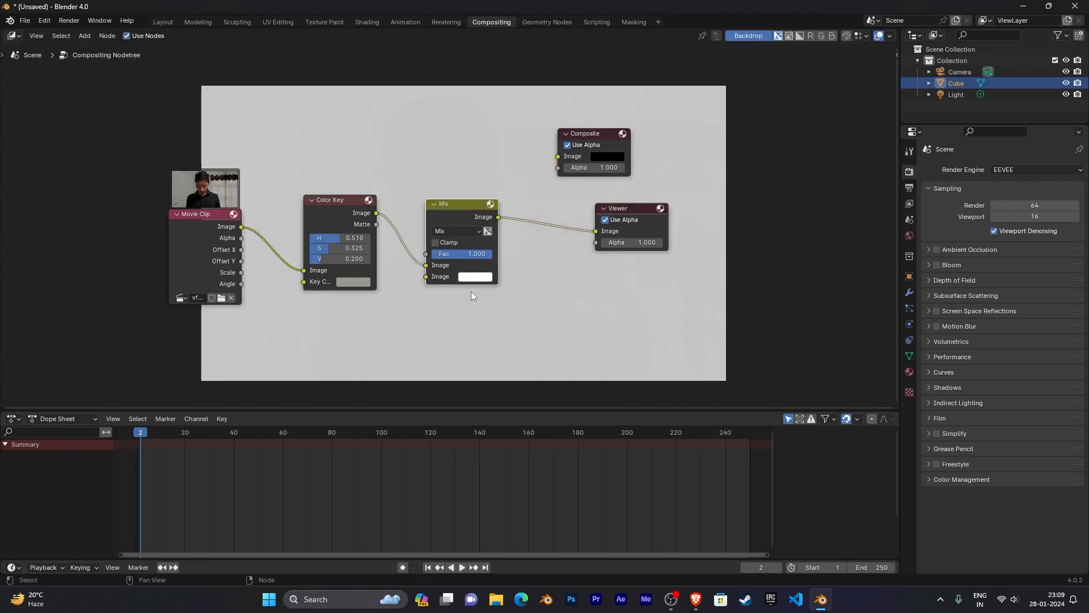
Duplicate the Color Key node and place the copy directly below the original
left_click(340, 207)
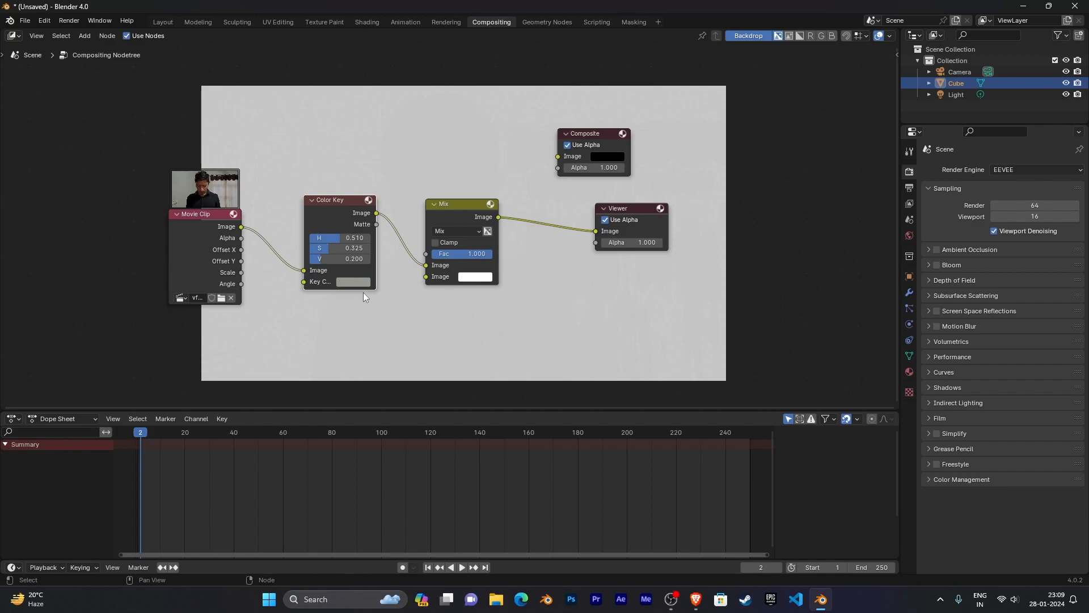
key("shift")
key("shift+d")
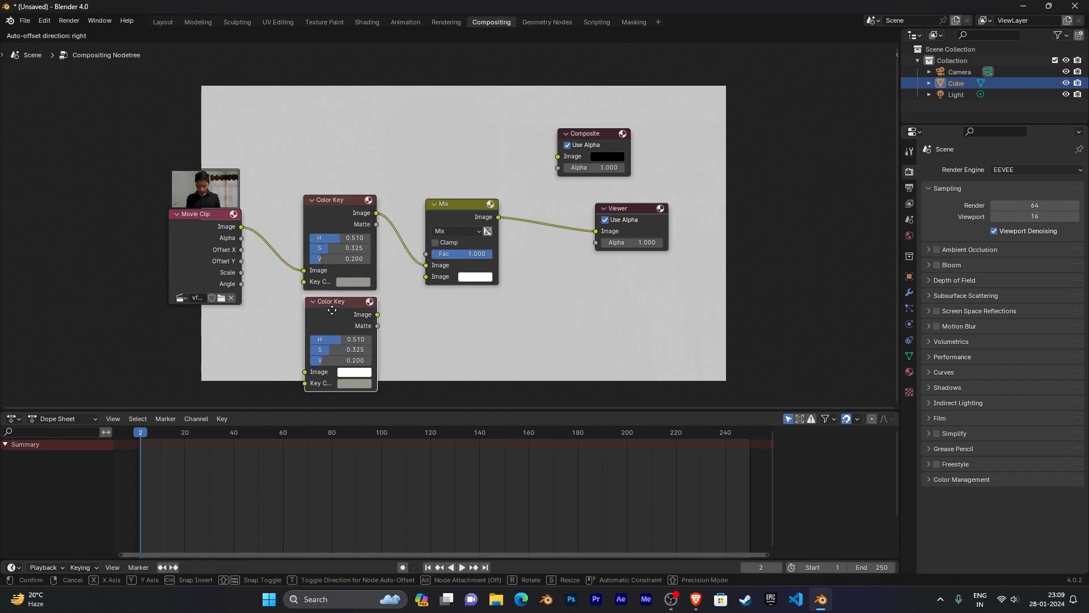
left_click(329, 308)
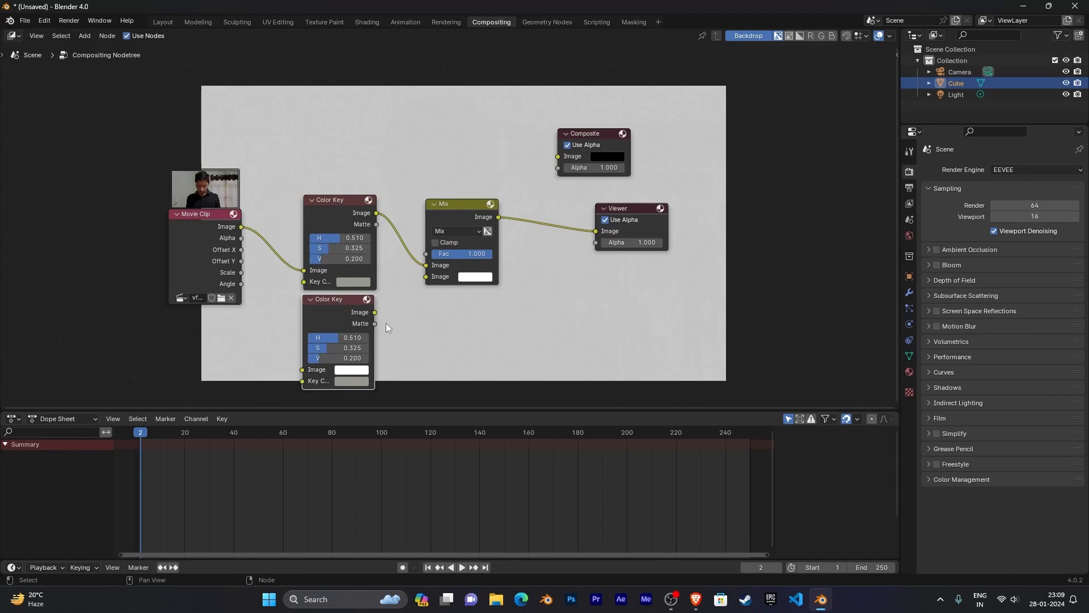
Link the Movie Clip image to the duplicated Color Key and its image output to the Mix node's second image input
left_click(242, 230)
left_click_drag(242, 229, 302, 370)
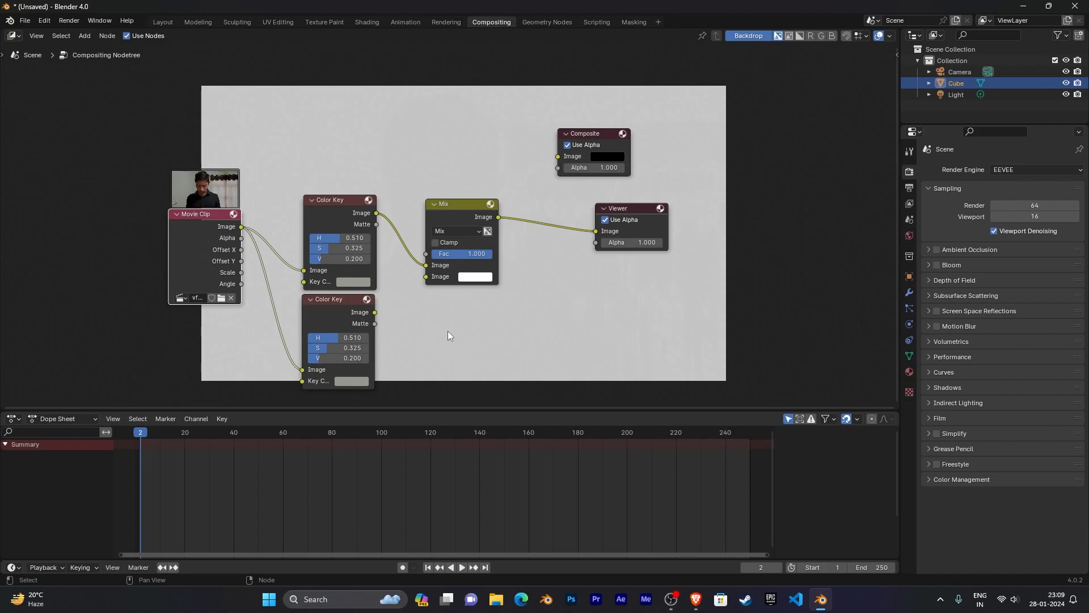
left_click_drag(375, 312, 426, 276)
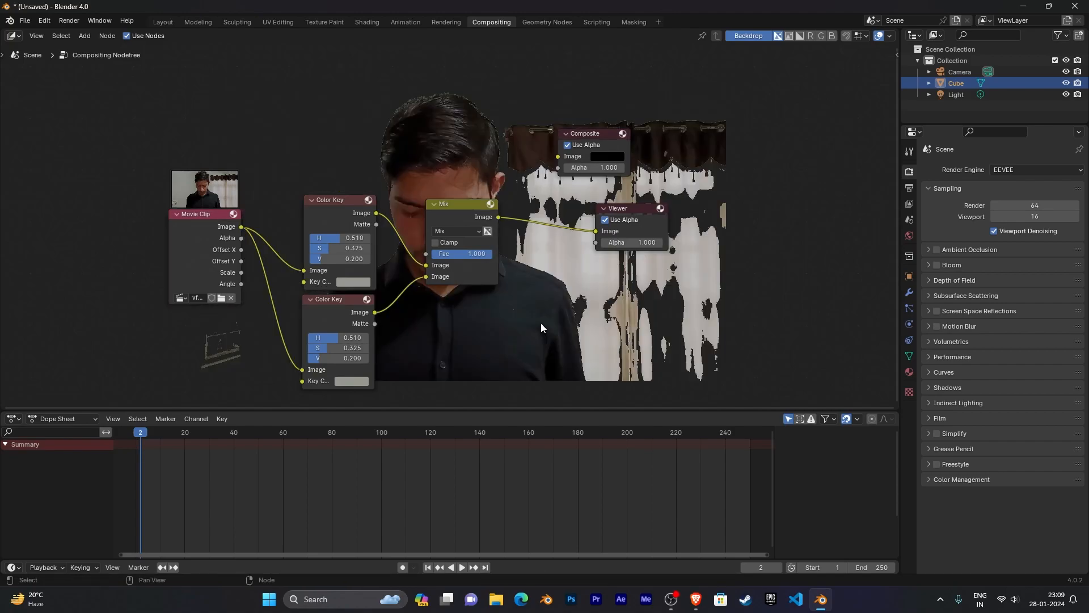
middle_click_drag(513, 316, 499, 274)
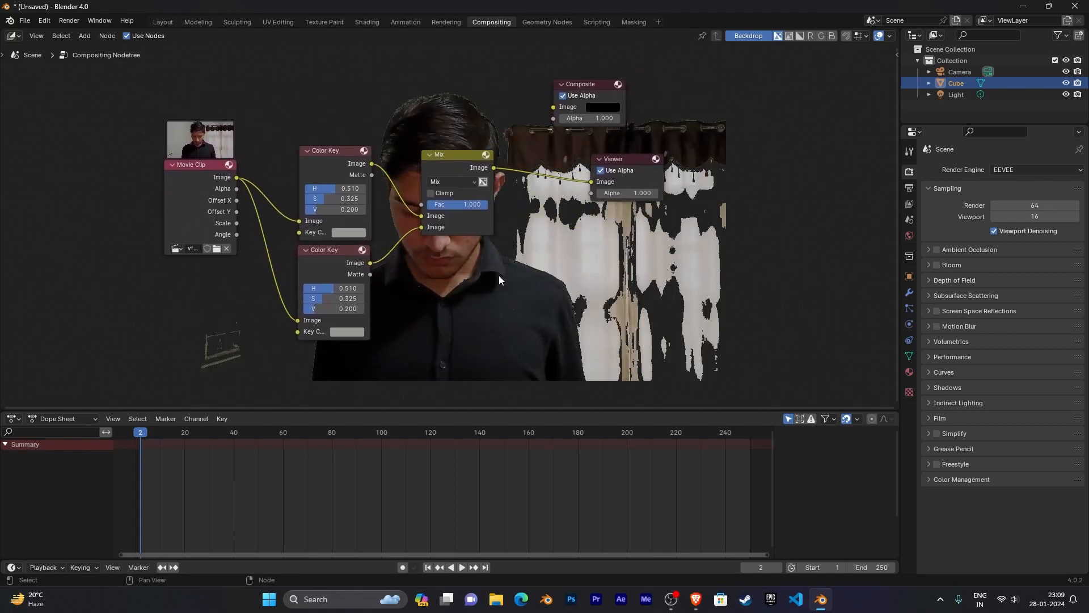
left_click_drag(454, 157, 464, 169)
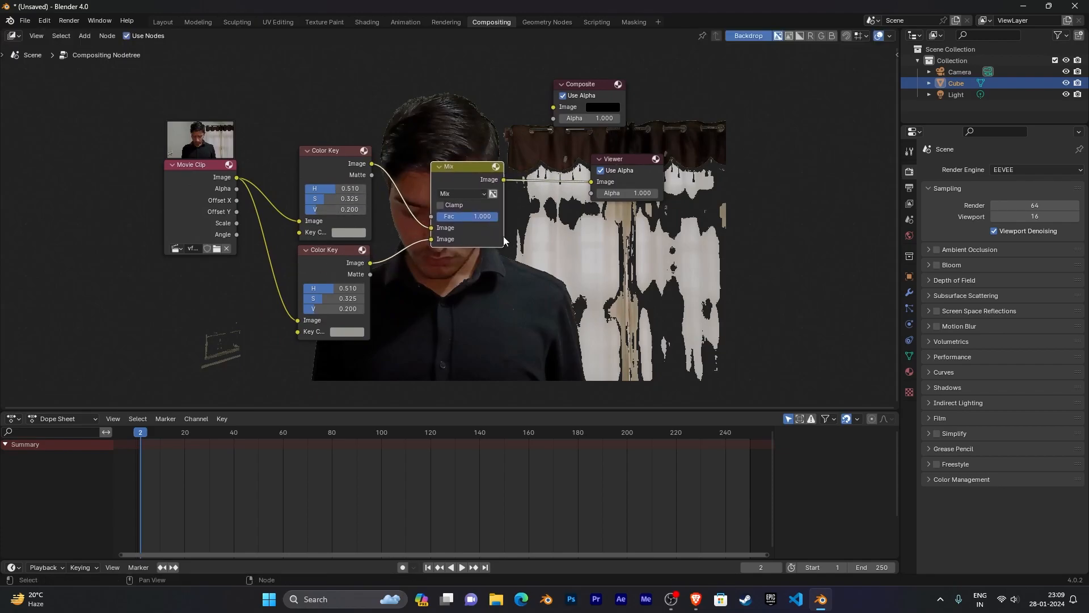
Sample the white curtain in the backdrop as the second Color Key node's key color
left_click(358, 338)
left_click(352, 335)
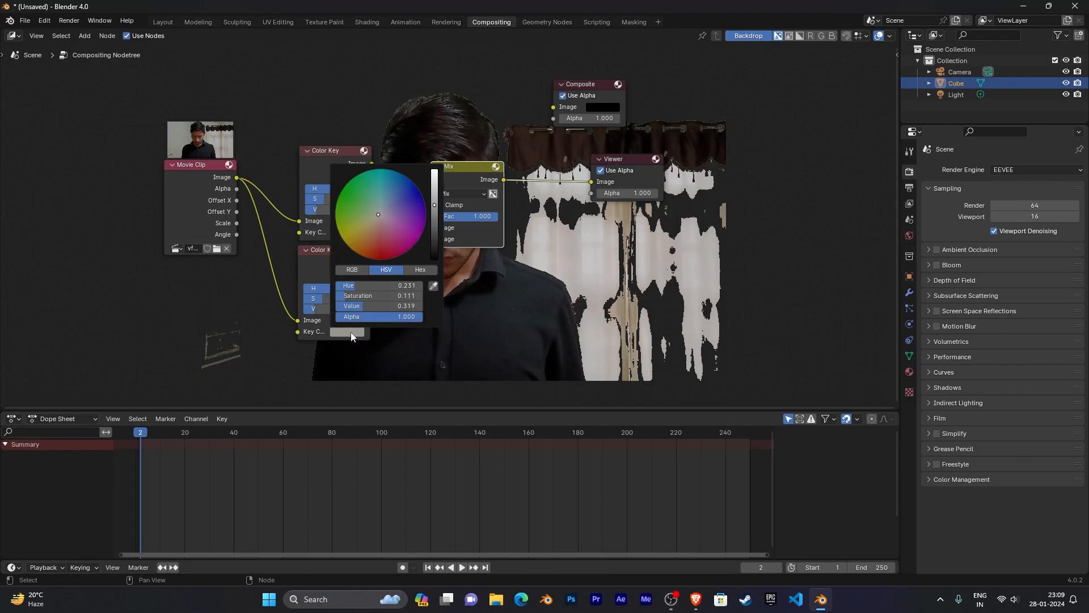
left_click(434, 287)
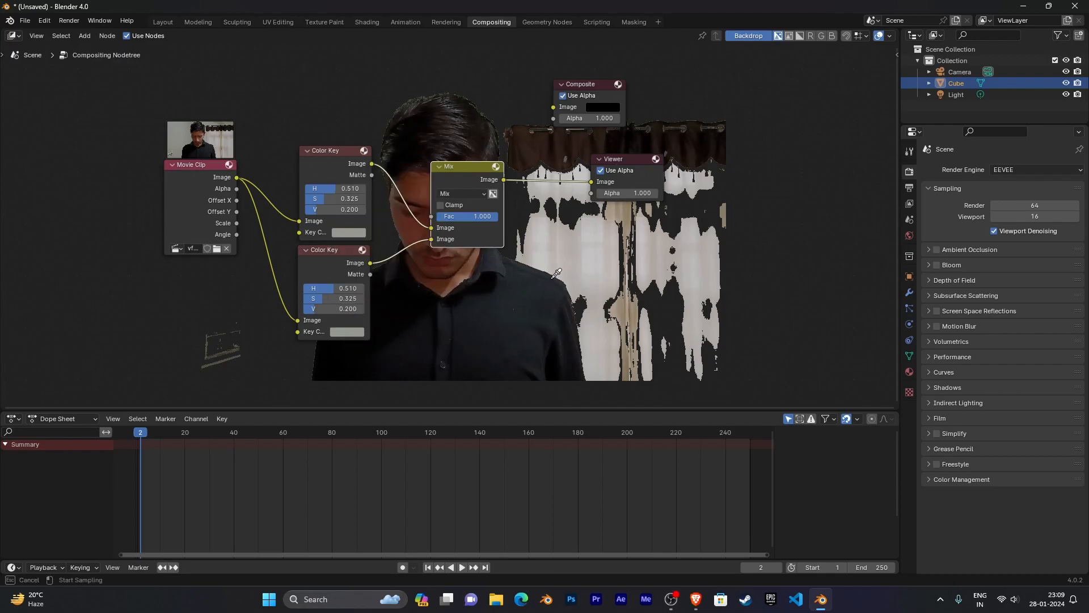
left_click(542, 262)
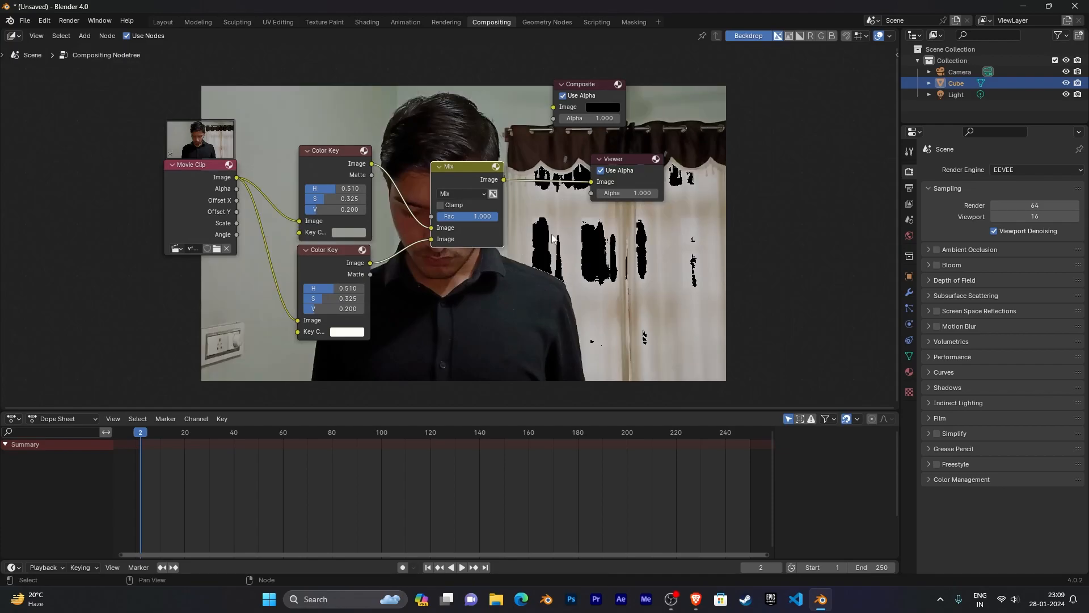
Change the Mix node's blending mode to Multiply
scroll(547, 274, "down", 2)
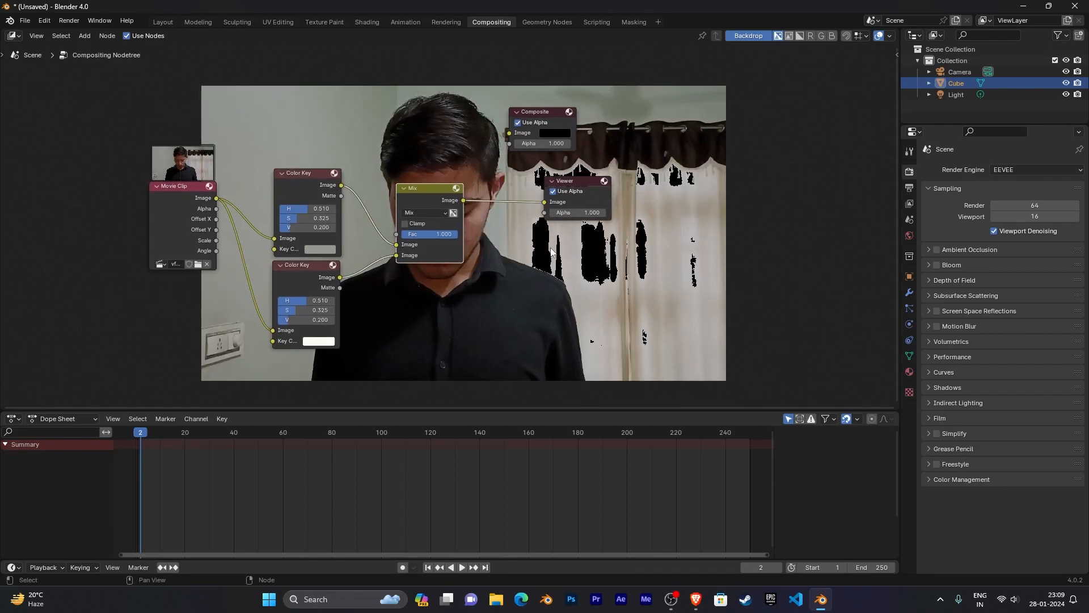
middle_click_drag(496, 281, 514, 291)
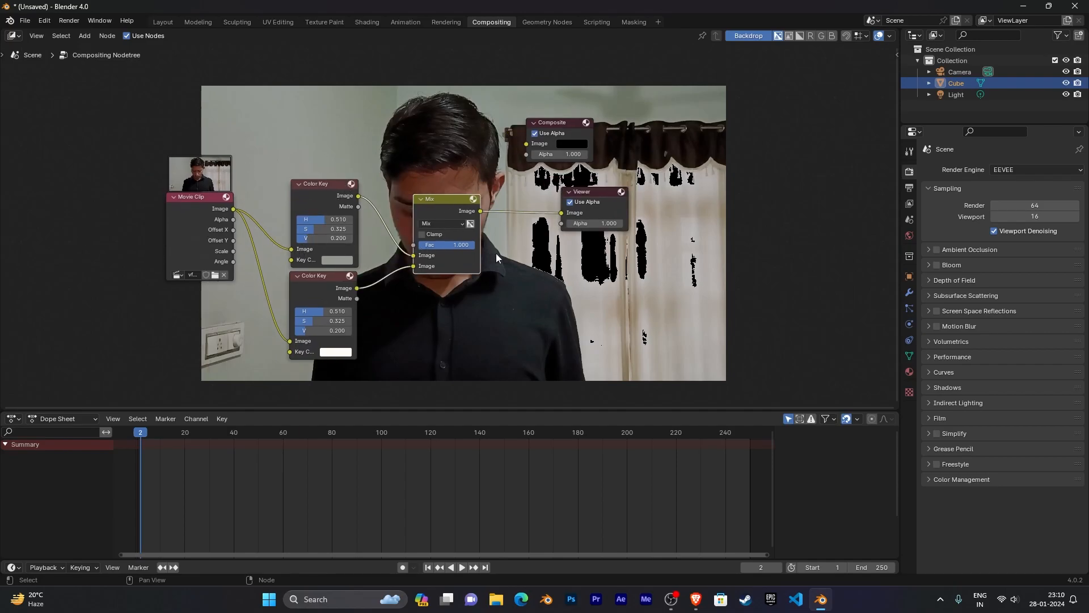
scroll(499, 232, "up", 3)
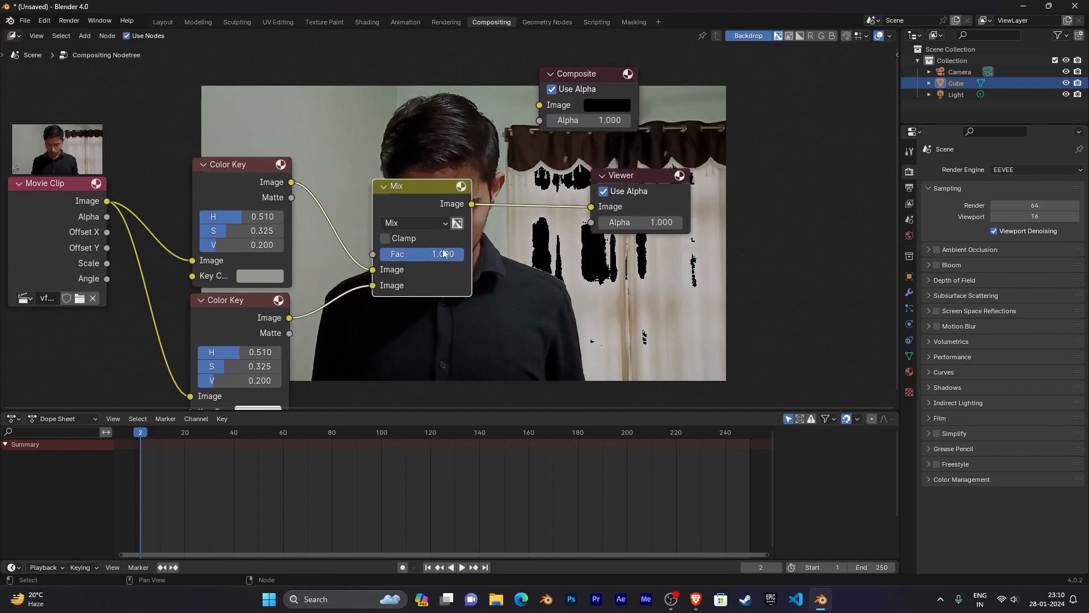
left_click(410, 223)
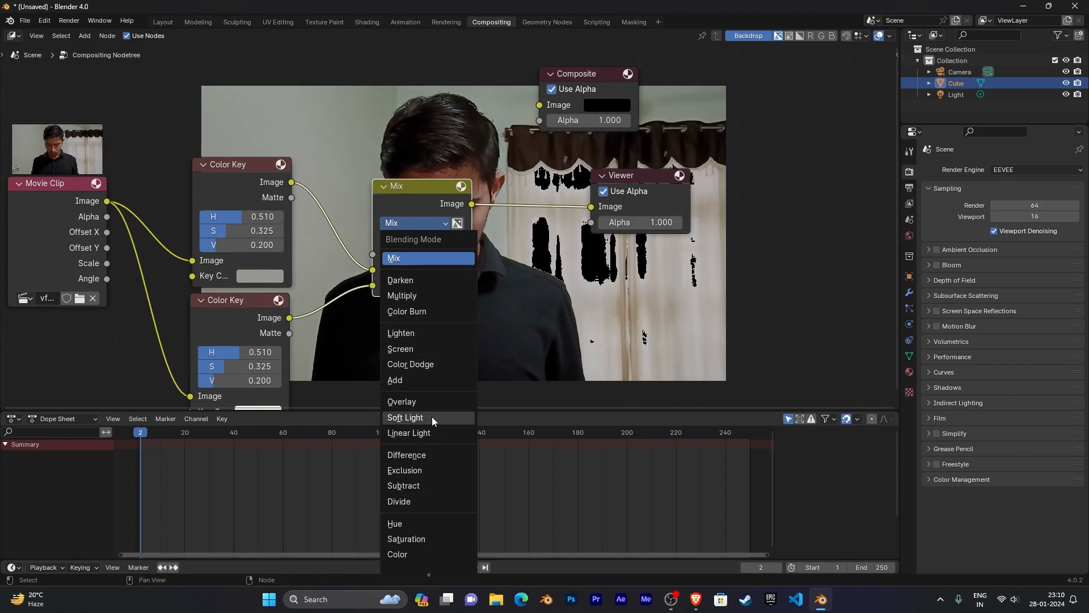
left_click(438, 298)
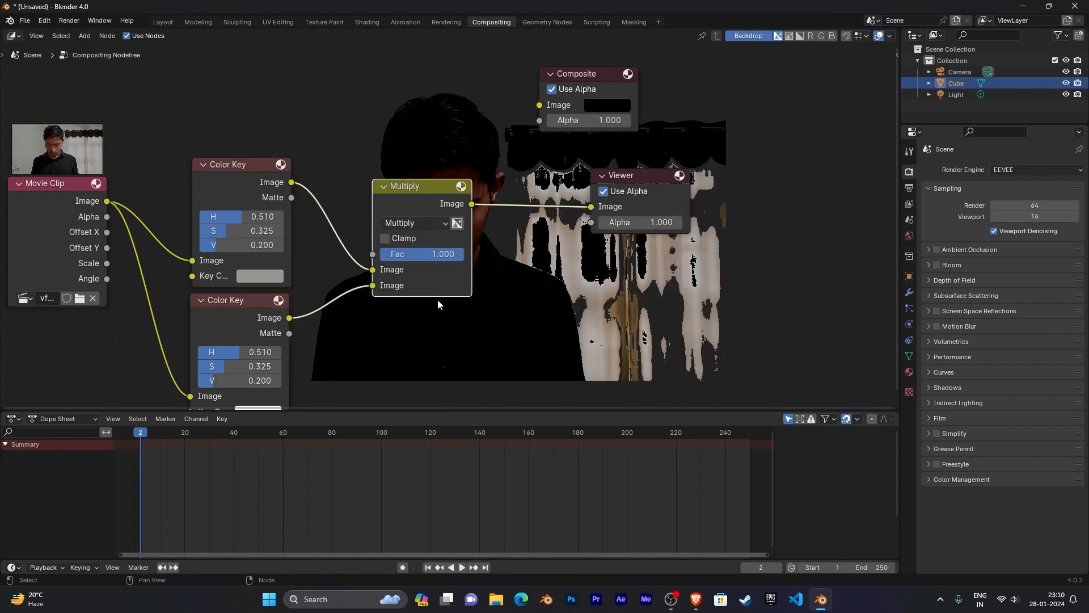
Try the Screen blending mode on the mixing node, and return it to Multiply
scroll(522, 309, "down", 1)
scroll(522, 309, "down", 1)
middle_click_drag(522, 308, 626, 286)
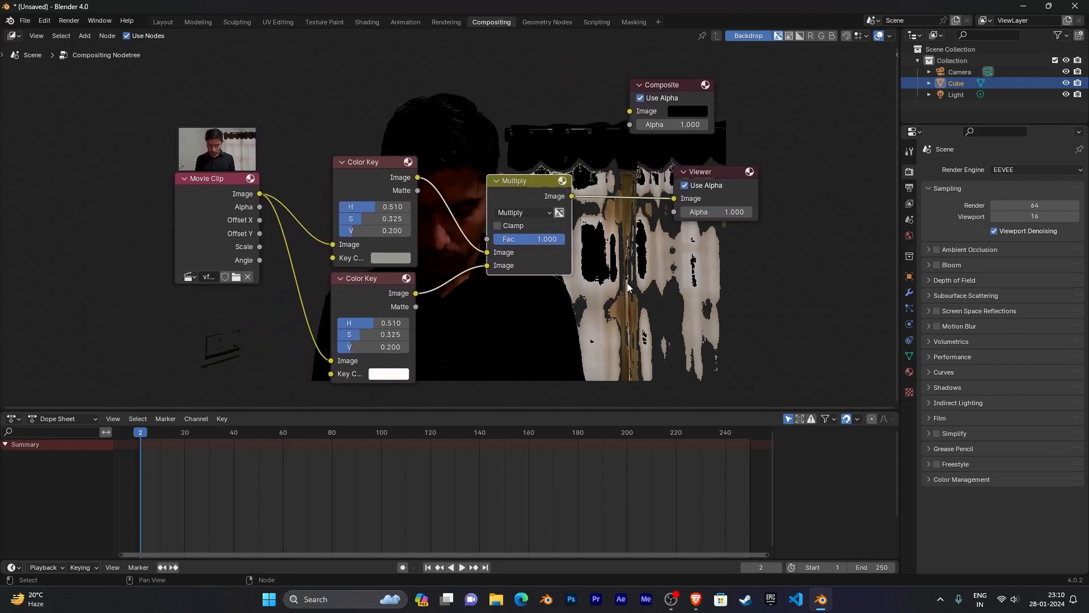
left_click(537, 211)
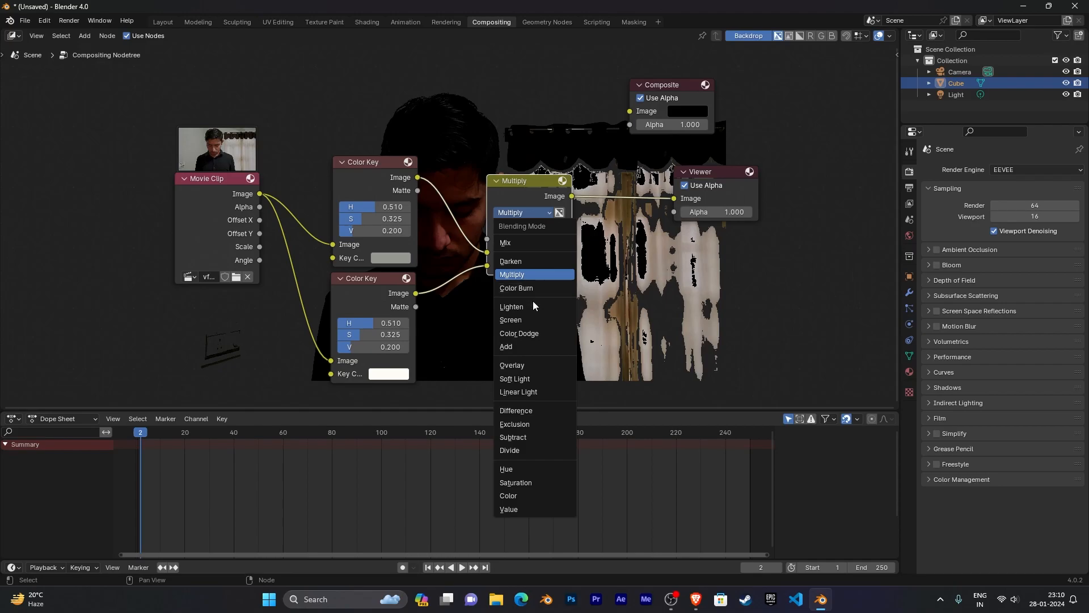
left_click(539, 319)
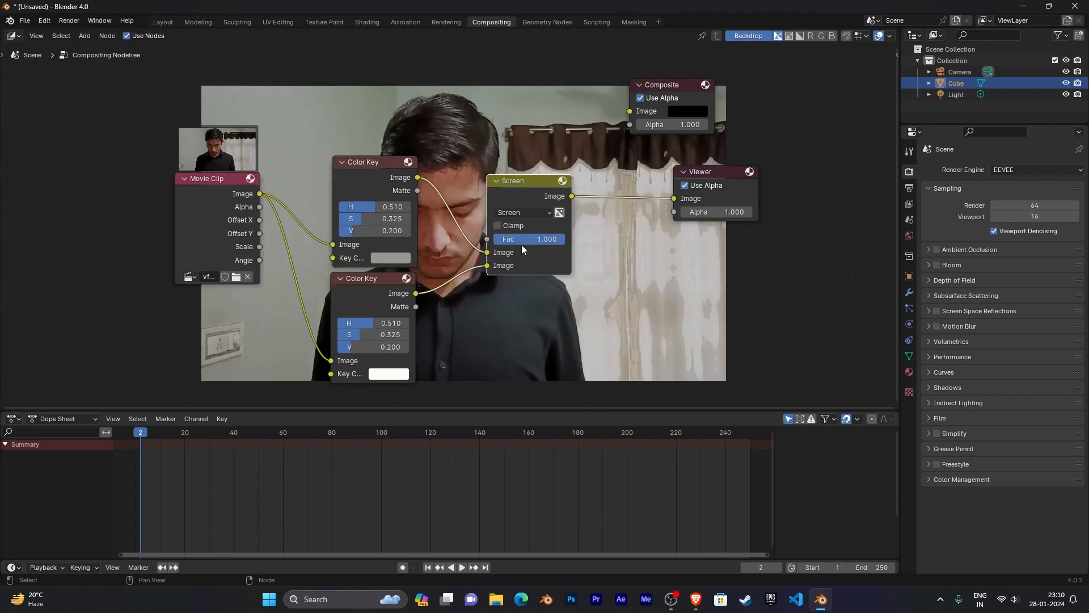
left_click(521, 214)
left_click(537, 271)
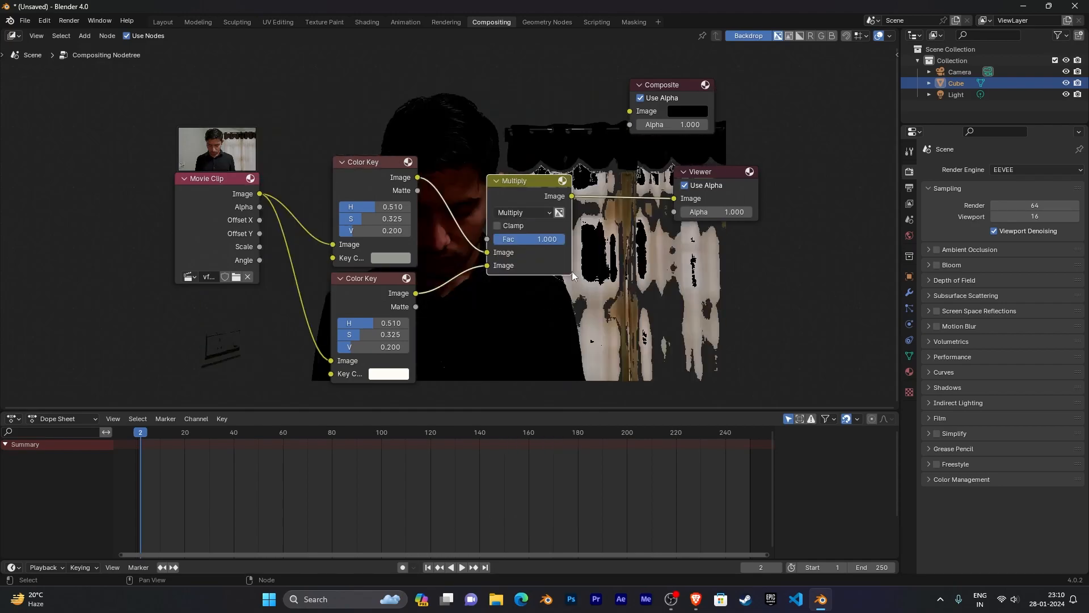
Feed the Multiply node's two image inputs from the Matte outputs of the two Color Key nodes
middle_click_drag(543, 310, 604, 278)
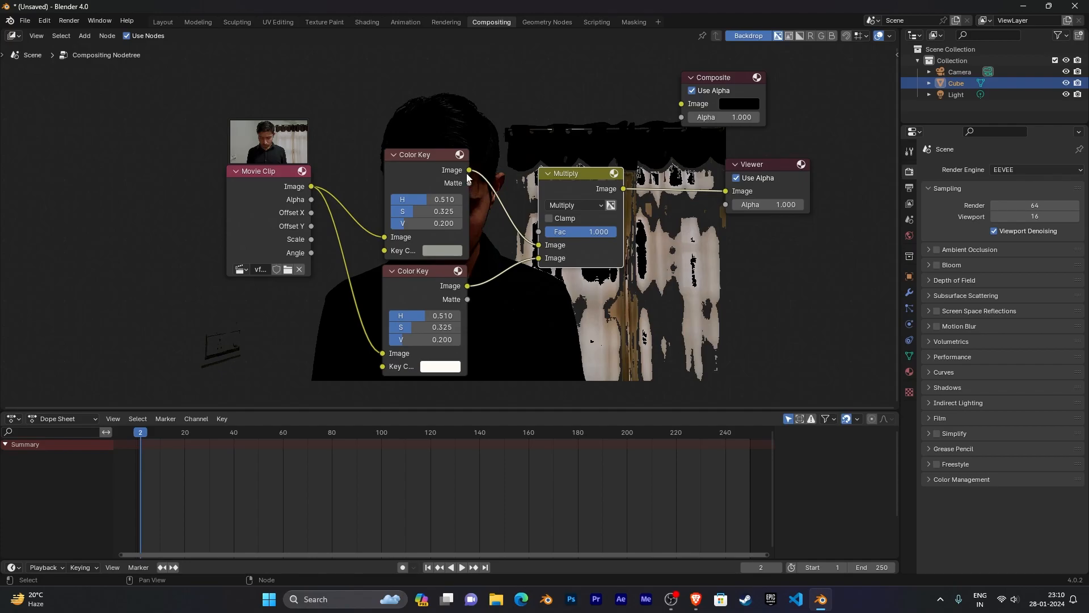
left_click_drag(469, 183, 538, 245)
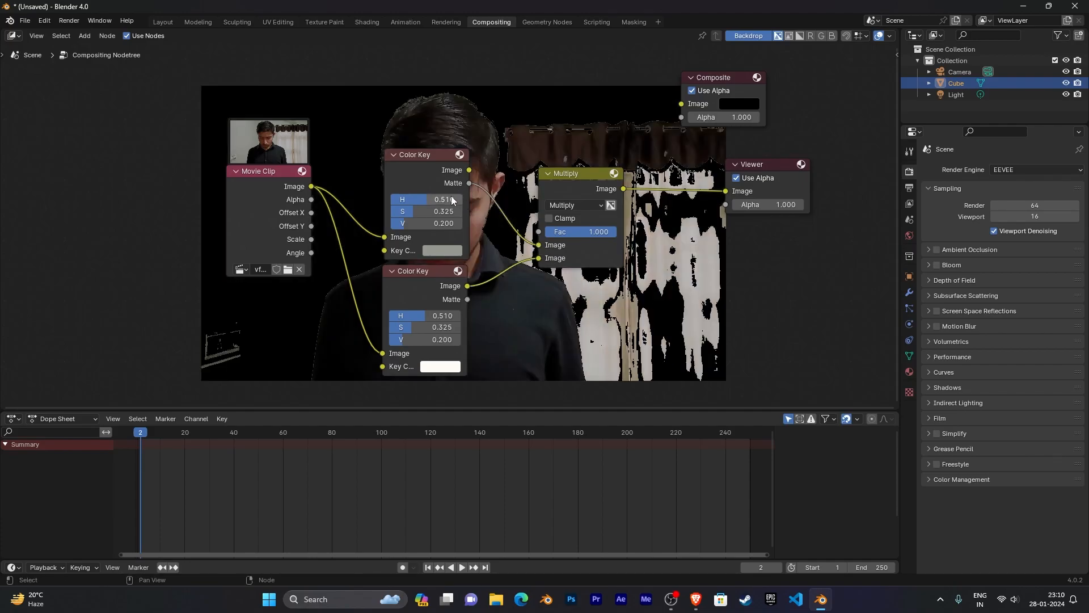
left_click_drag(468, 299, 538, 258)
Set the second Color Key node's tolerances to hue 0.427, saturation 0.383 and value 0.400
scroll(572, 304, "down", 1)
middle_click_drag(569, 300, 452, 335)
scroll(451, 305, "down", 2)
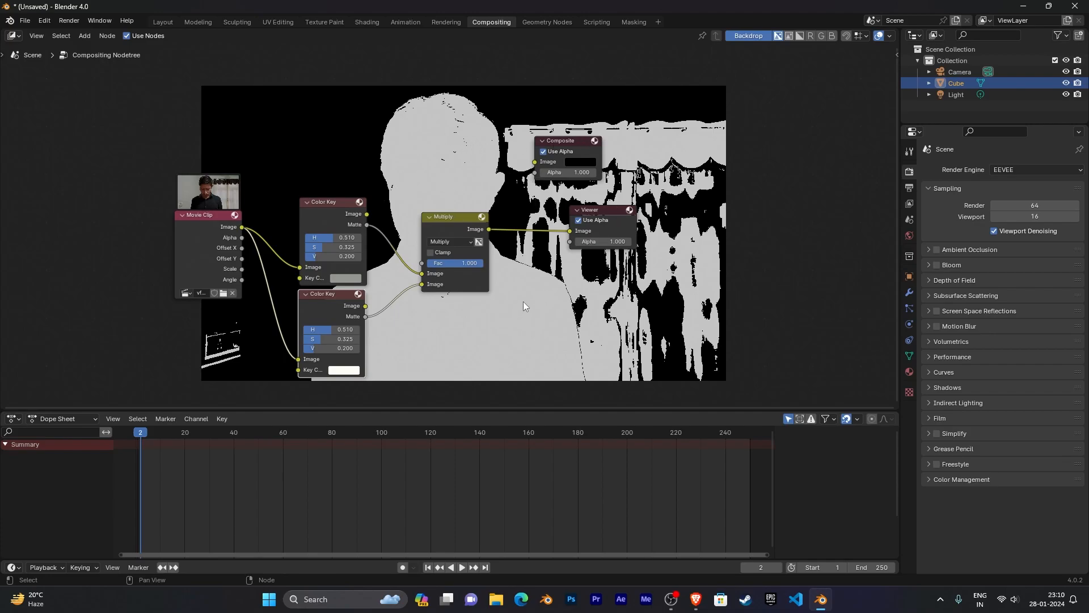
scroll(523, 301, "down", 1)
middle_click_drag(521, 291, 573, 284)
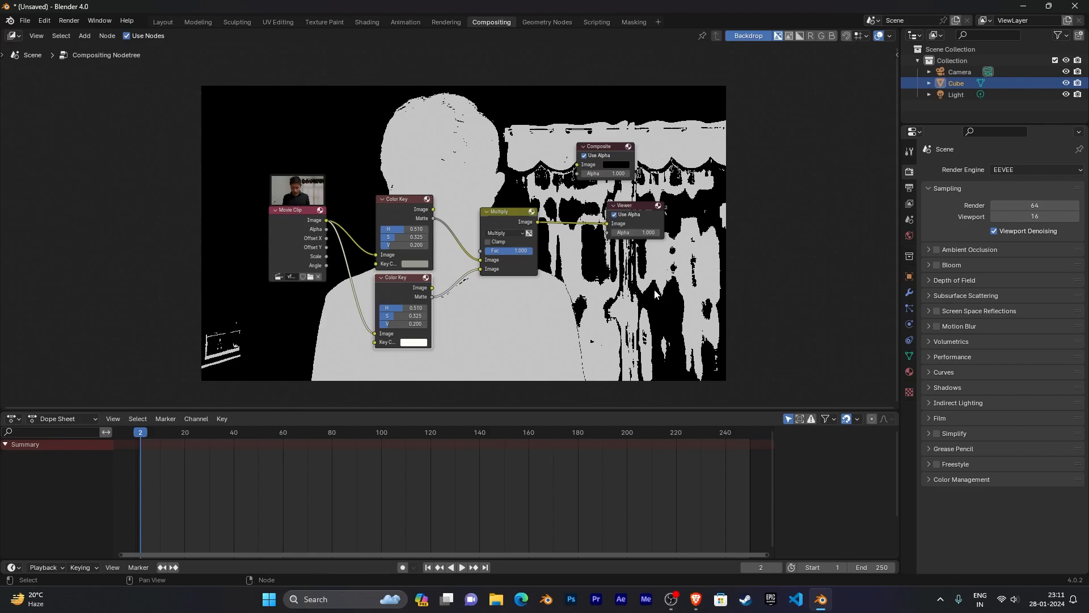
middle_click_drag(662, 296, 643, 310)
scroll(589, 300, "up", 1)
scroll(591, 285, "up", 1)
middle_click_drag(529, 306, 509, 277)
scroll(509, 278, "up", 2)
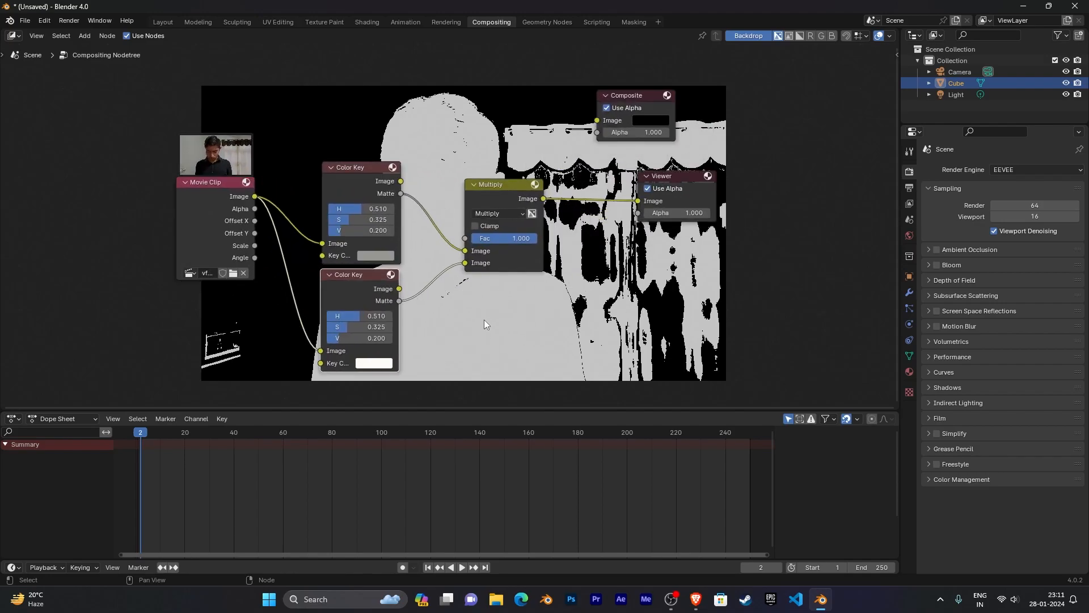
left_click_drag(355, 316, 353, 338)
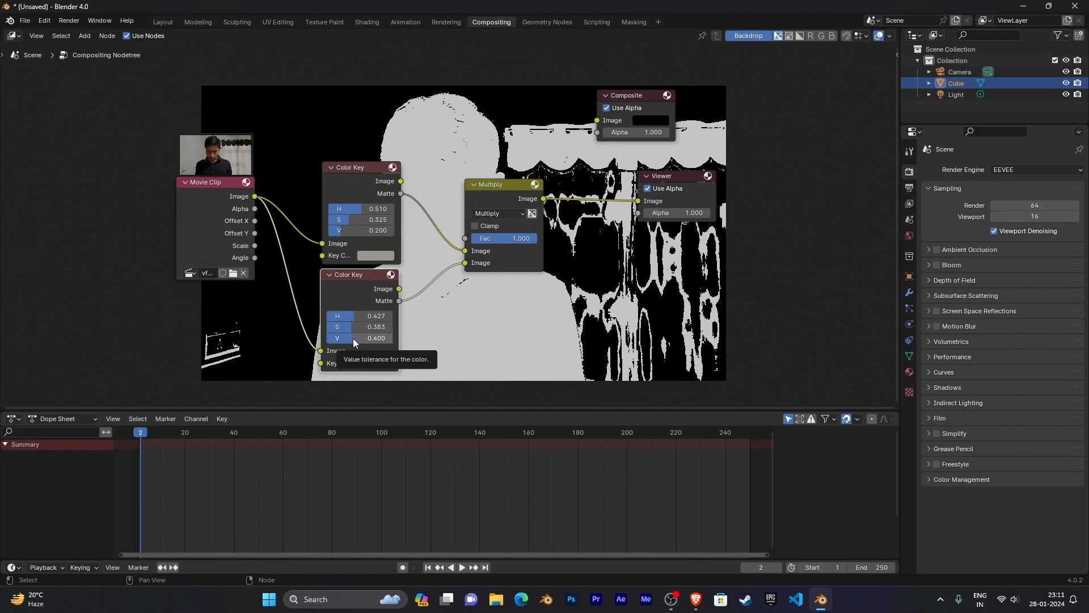
Set the second Color Key node's tolerances to hue 0.768, saturation 0.525 and value 0.592
middle_click_drag(353, 338, 314, 262)
middle_click_drag(391, 259, 415, 297)
mouse_move(348, 281)
left_mouse_down()
mouse_move(358, 281)
mouse_move(340, 302)
mouse_move(349, 301)
left_mouse_up()
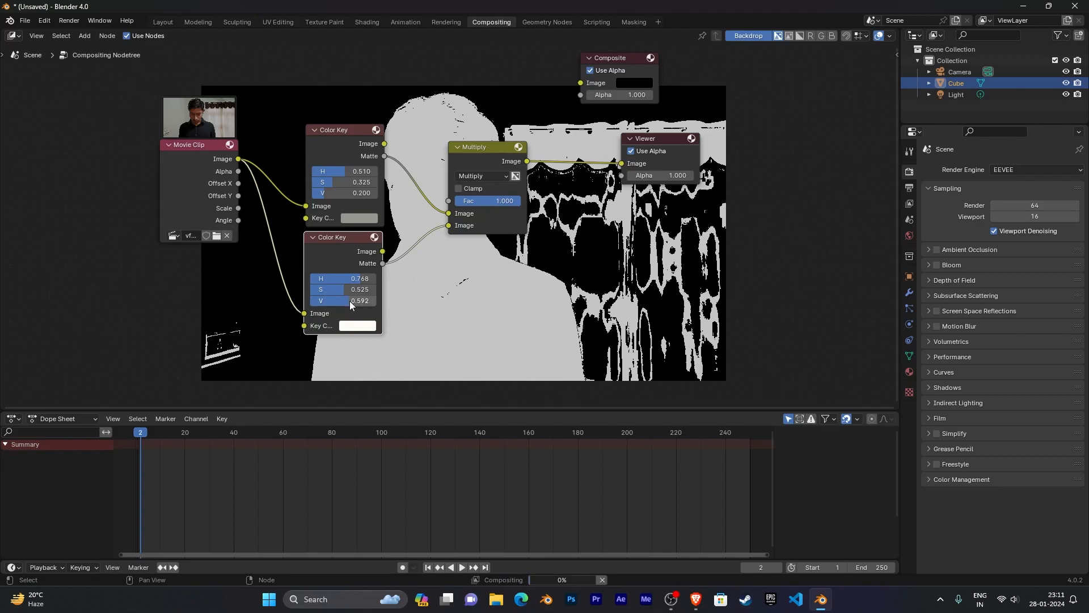
middle_click_drag(617, 287, 553, 252)
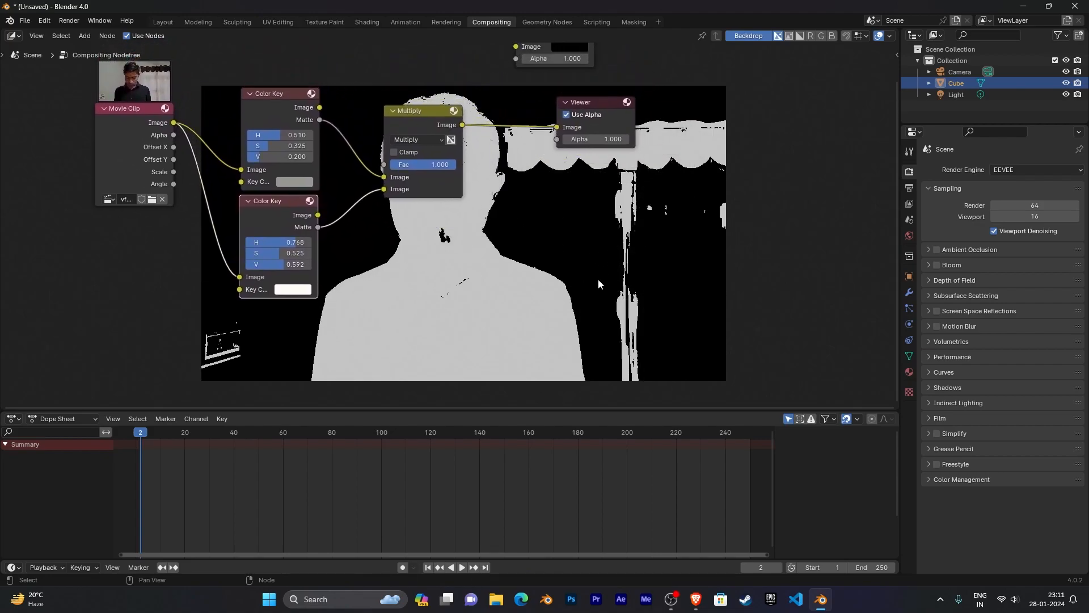
middle_click_drag(488, 237, 517, 274)
scroll(518, 275, "down", 2)
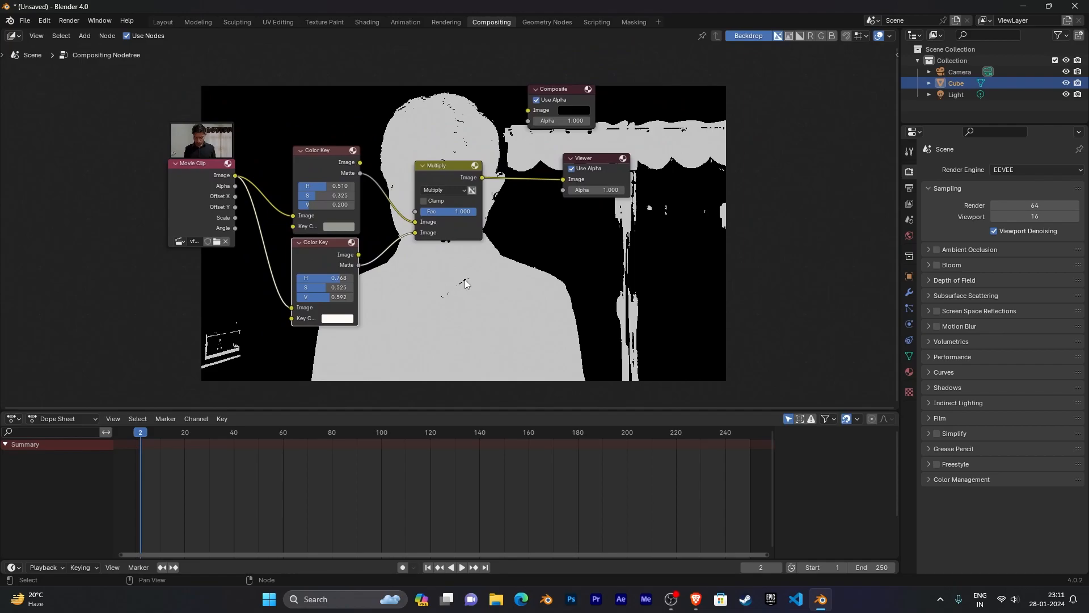
Raise the second Color Key node's tolerances to hue 0.910, saturation 0.750 and value 0.858
scroll(345, 306, "up", 3)
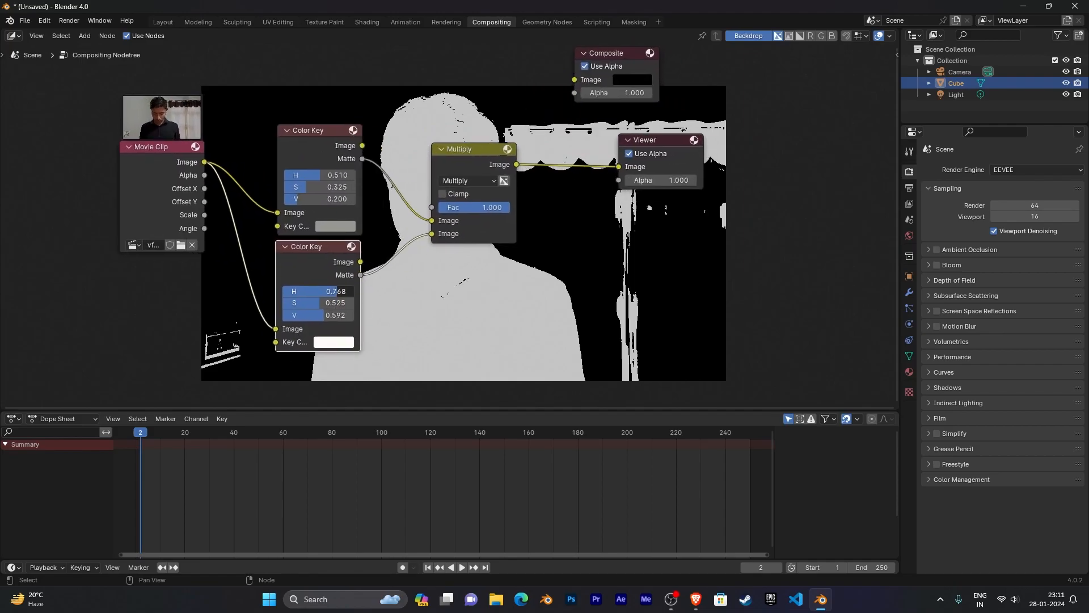
left_click_drag(336, 291, 343, 316)
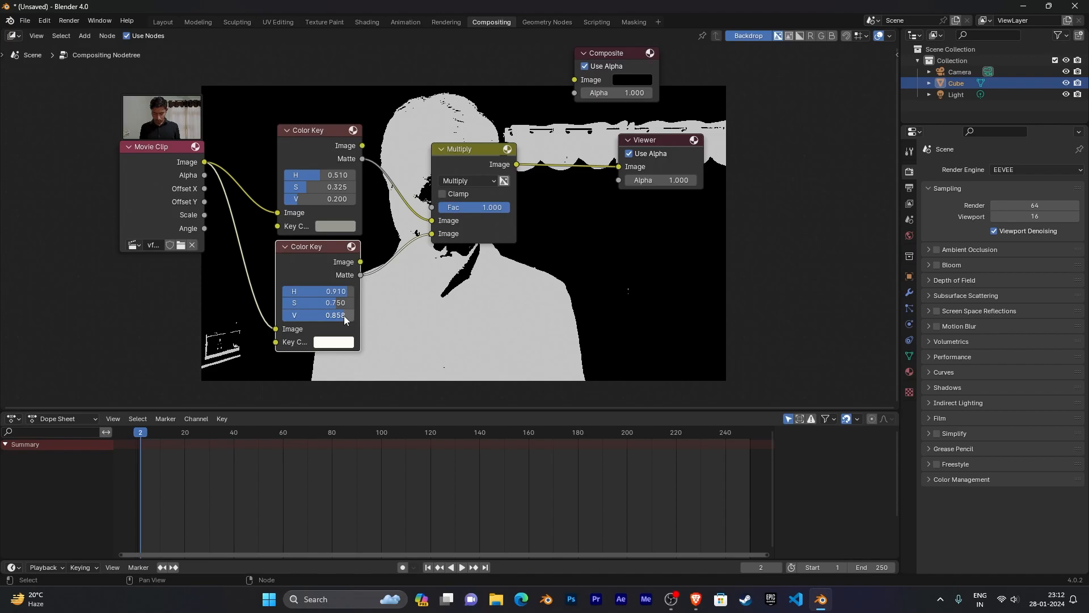
scroll(493, 280, "down", 3)
middle_click_drag(549, 290, 501, 199)
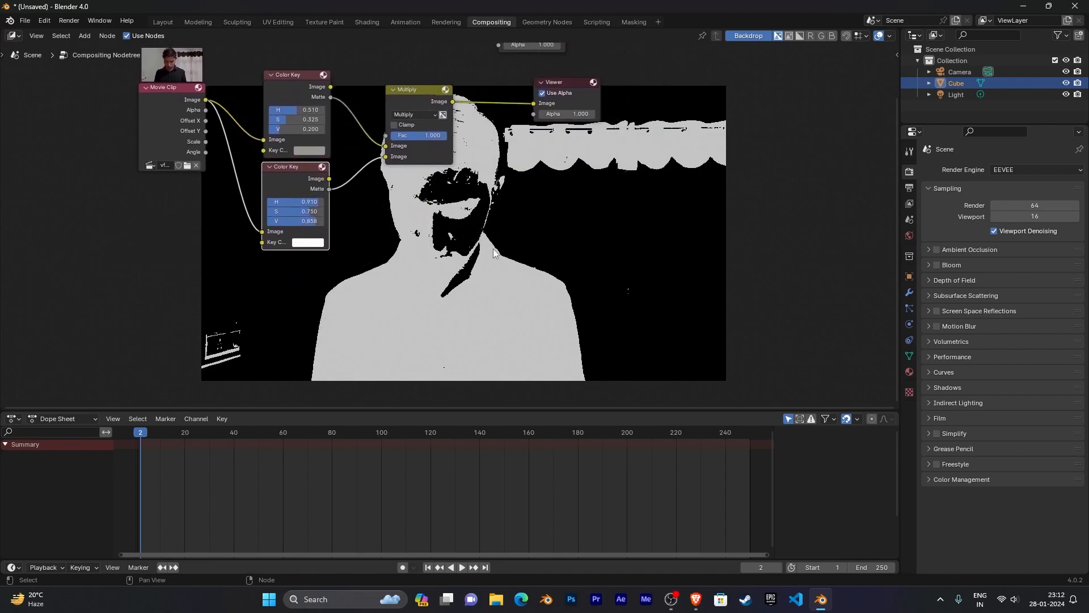
middle_click_drag(465, 239, 510, 301)
scroll(499, 272, "up", 1)
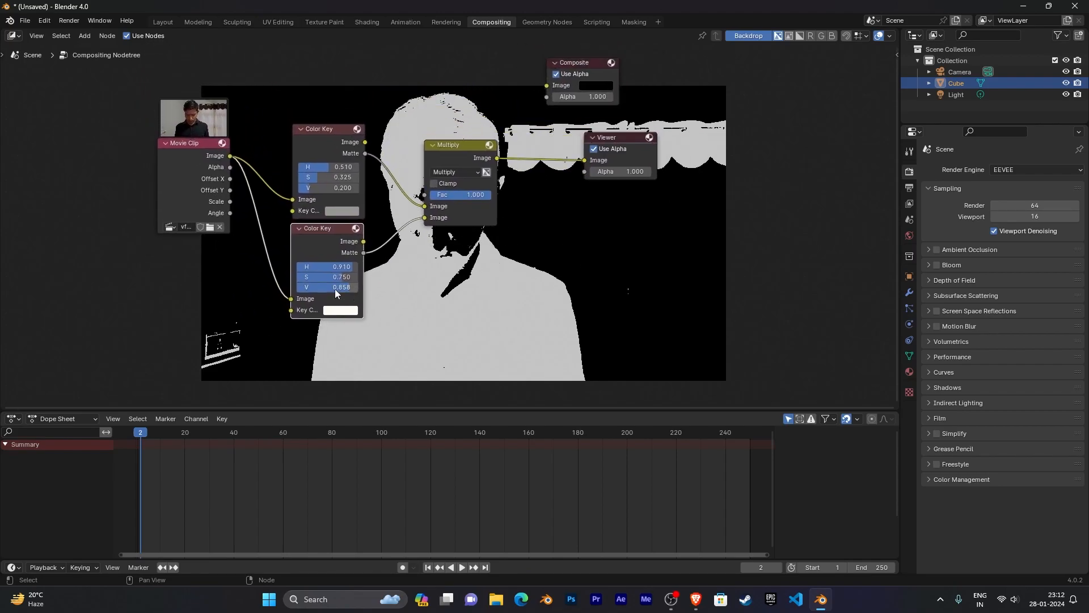
Lower the second Color Key node's value tolerance to 0.525
mouse_move(327, 287)
left_mouse_down()
mouse_move(307, 288)
mouse_move(326, 288)
left_mouse_up()
middle_click_drag(565, 278, 484, 318)
left_click_drag(349, 327, 338, 328)
middle_click_drag(530, 291, 454, 257)
left_click_drag(264, 293, 247, 290)
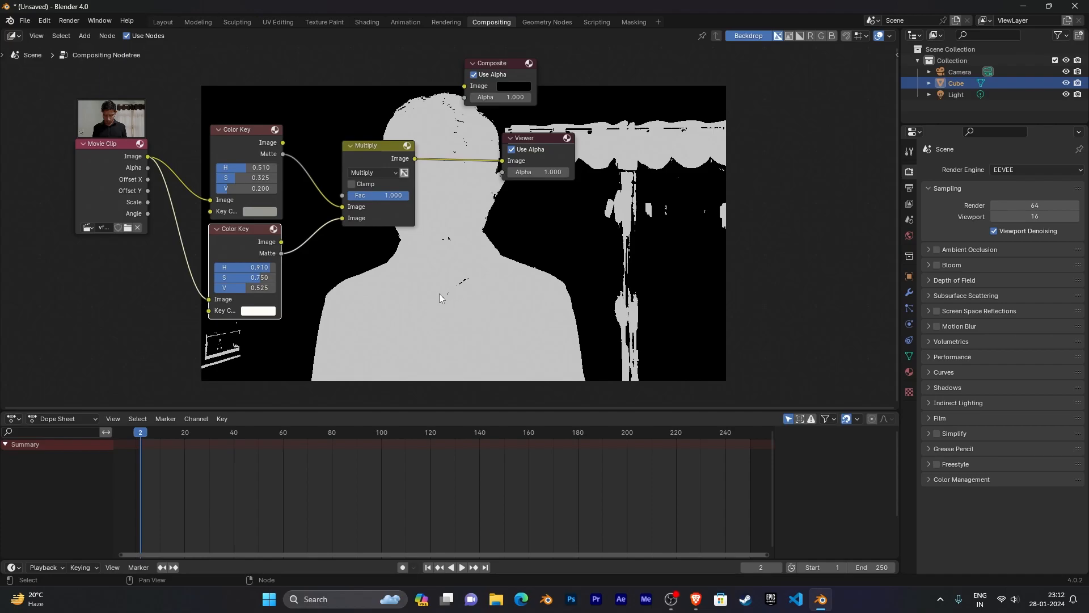
Duplicate the second Color Key node, place the copy below it and feed it from the Movie Clip's Image output
scroll(495, 316, "down", 1)
middle_click_drag(514, 320, 595, 307)
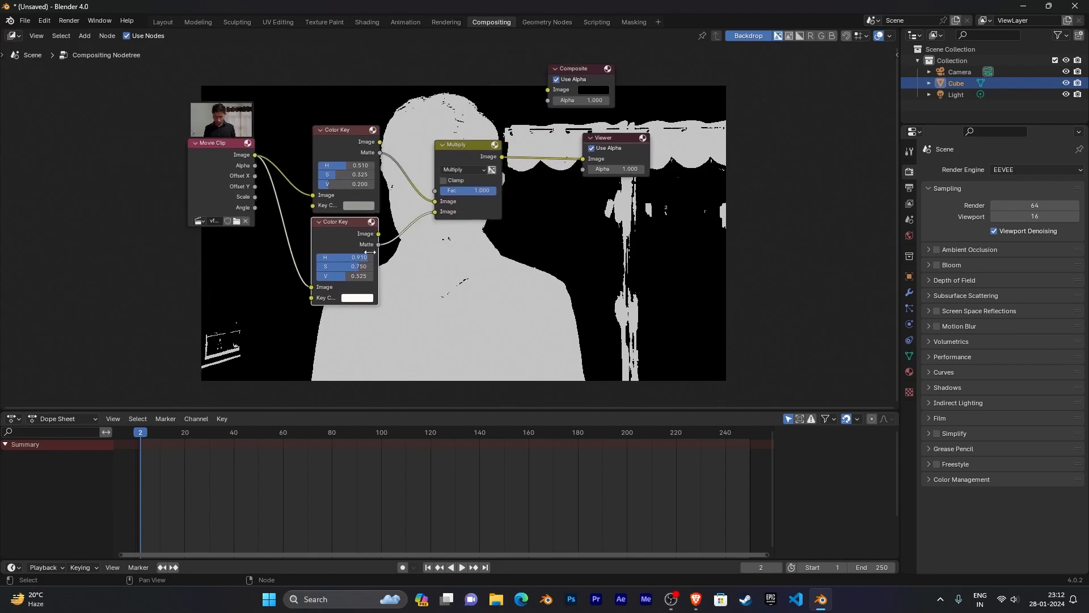
key("shift+d")
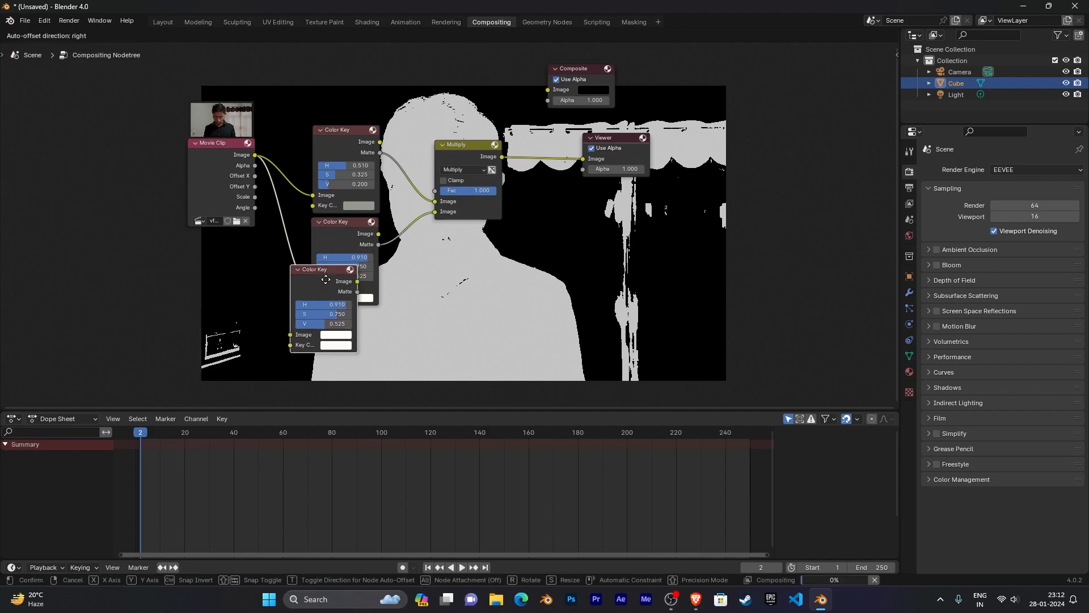
left_click(421, 309)
left_click_drag(256, 155, 312, 377)
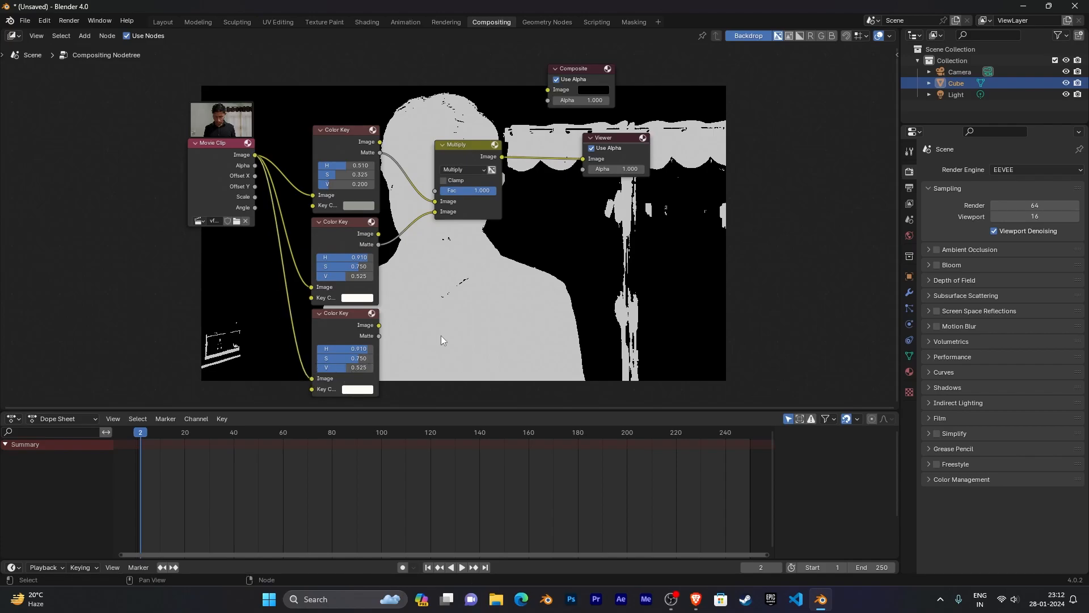
Duplicate the Multiply node onto its link to the Viewer, and feed its second image input from the third Color Key's Matte output
scroll(467, 326, "down", 2)
scroll(410, 305, "right", 2, "ctrl")
left_click(377, 156)
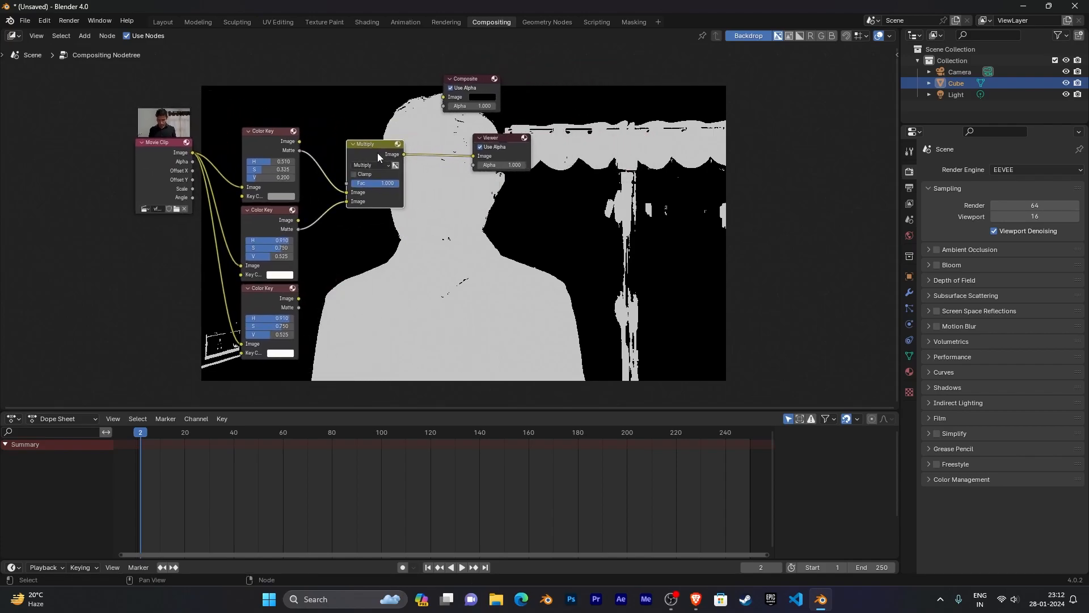
key("shift+d")
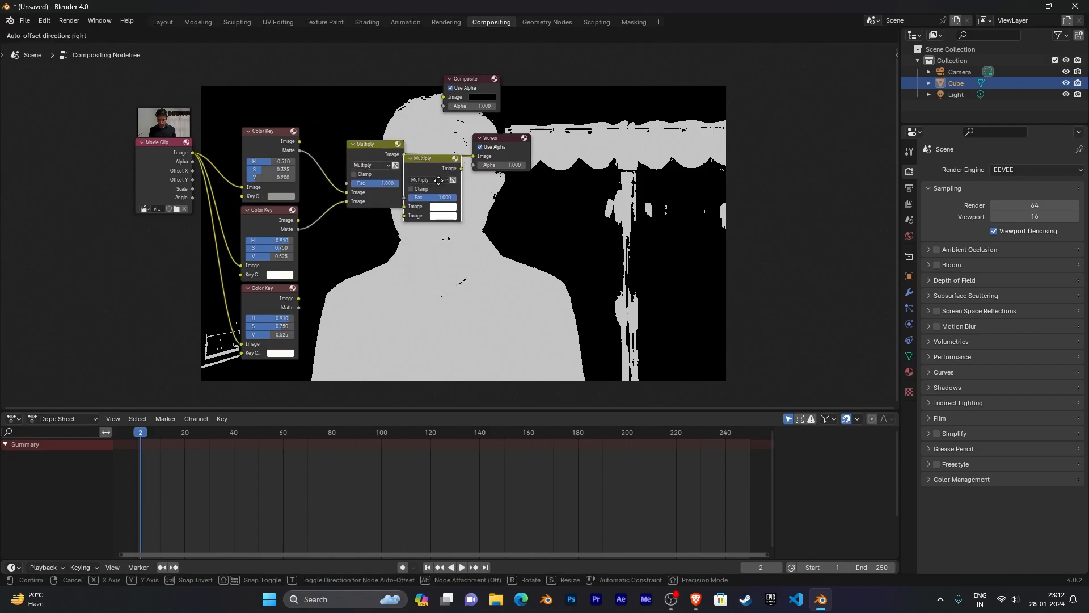
left_click(472, 170)
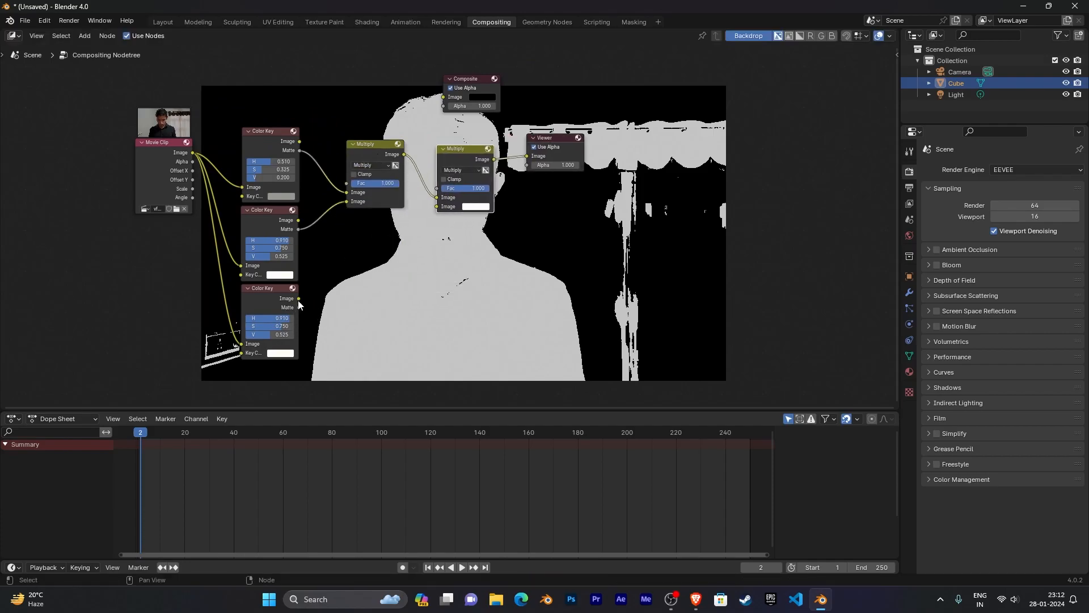
left_click_drag(298, 308, 437, 206)
middle_click_drag(508, 277, 516, 255)
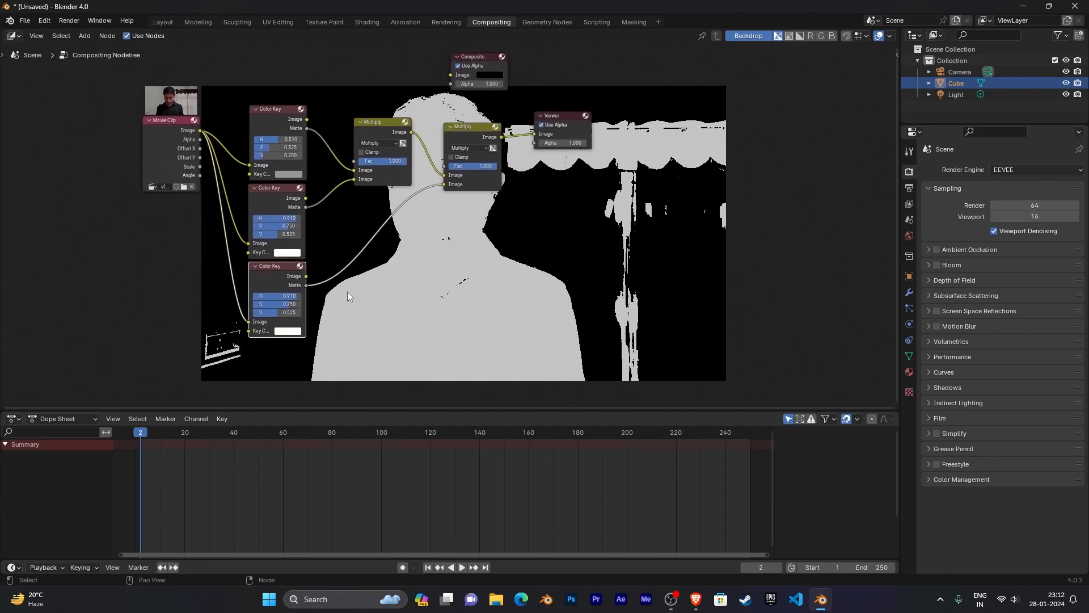
Sample the third Color Key node's key color from the matte backdrop at the curtain valance
left_click(295, 332)
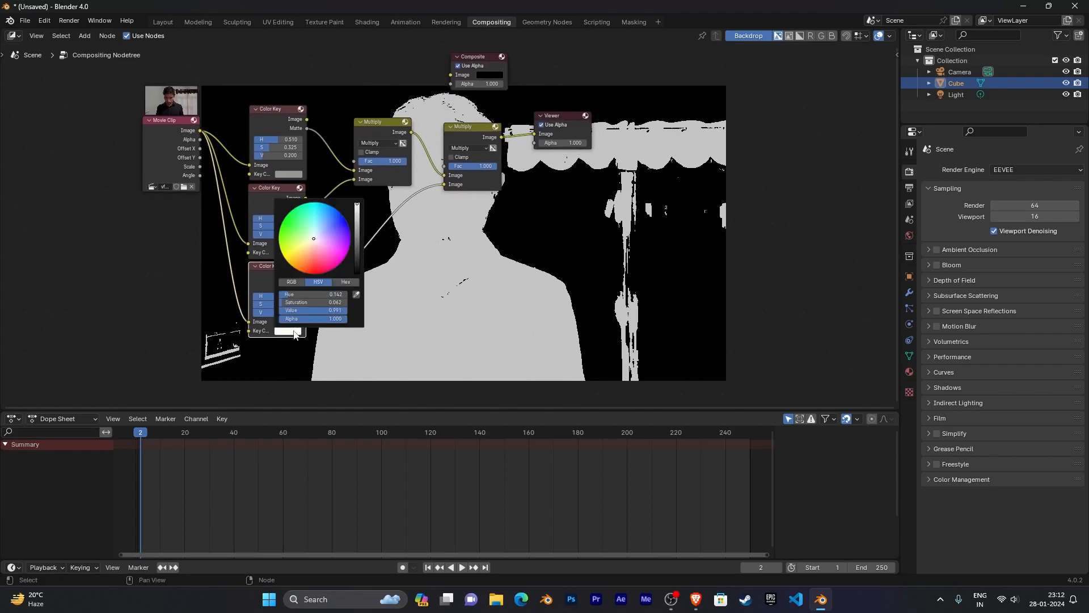
left_click(350, 299)
left_click(661, 144)
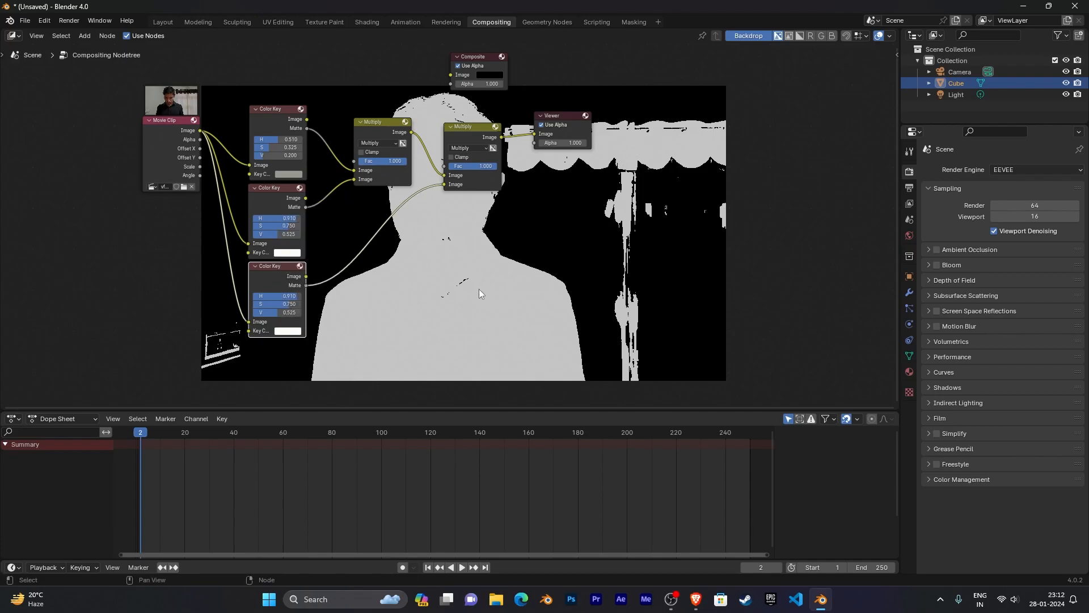
middle_click_drag(500, 250, 512, 296)
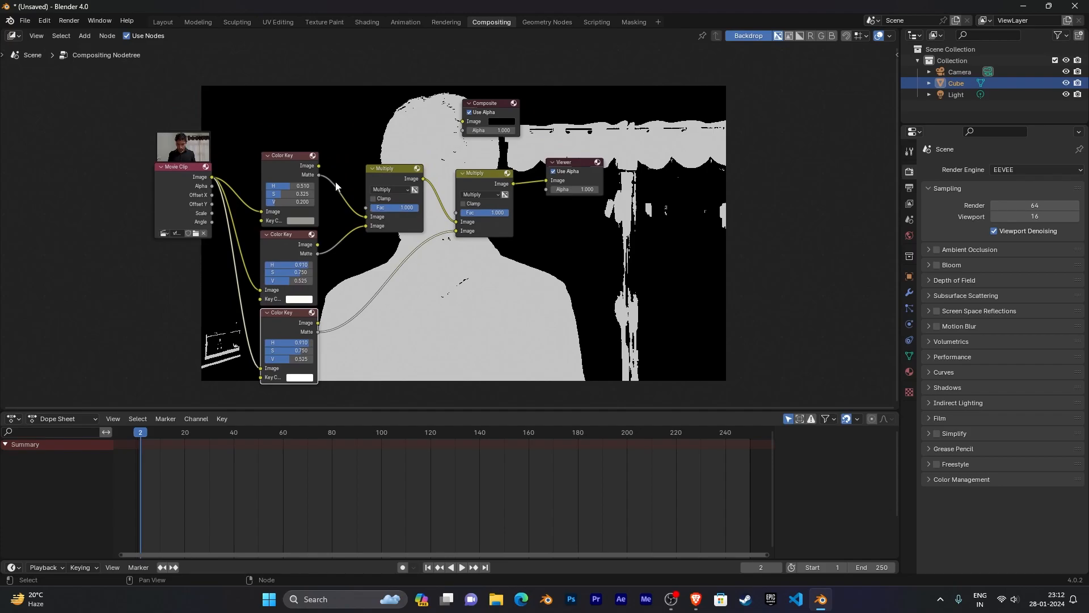
Feed both Multiply nodes from the Image outputs of the three Color Key nodes instead of their Matte outputs
left_click(320, 166)
left_click_drag(352, 208, 366, 227)
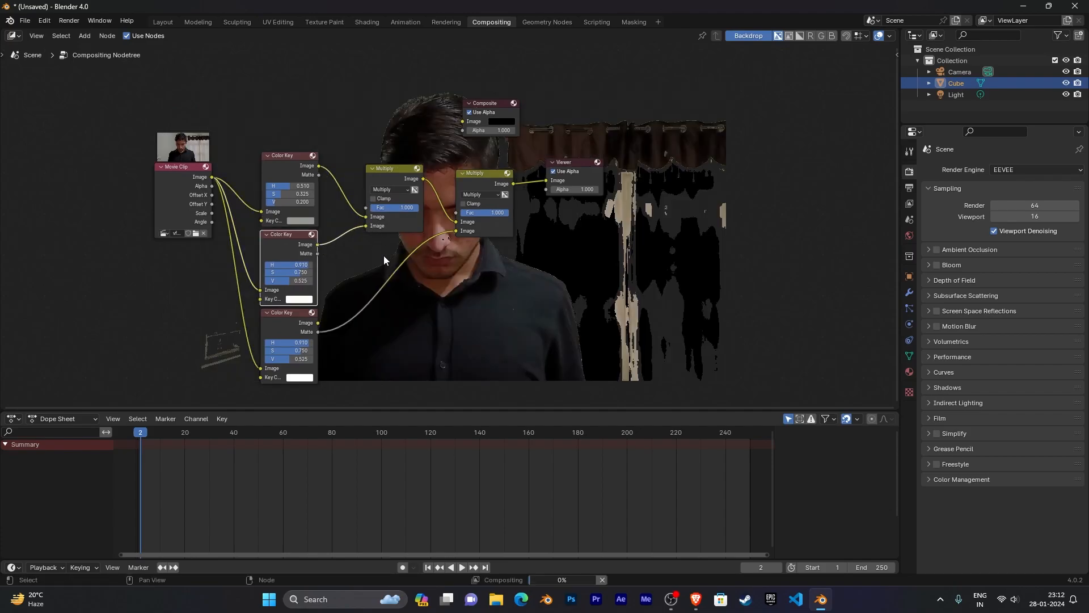
left_click_drag(317, 322, 459, 231)
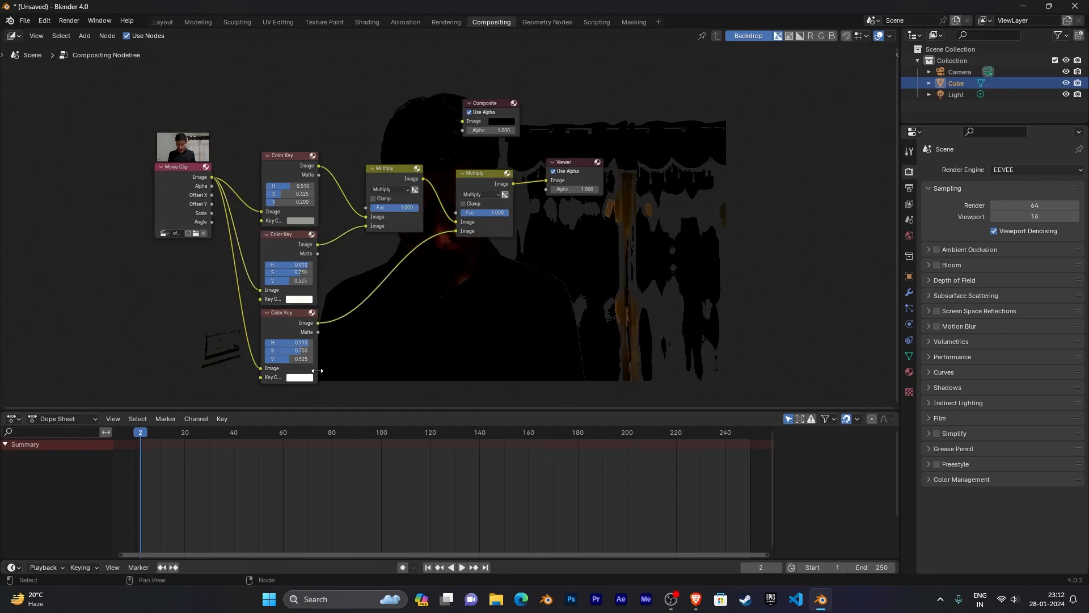
Resample the third Color Key node's key color as black from the dark curtain valance in the backdrop
left_click(299, 377)
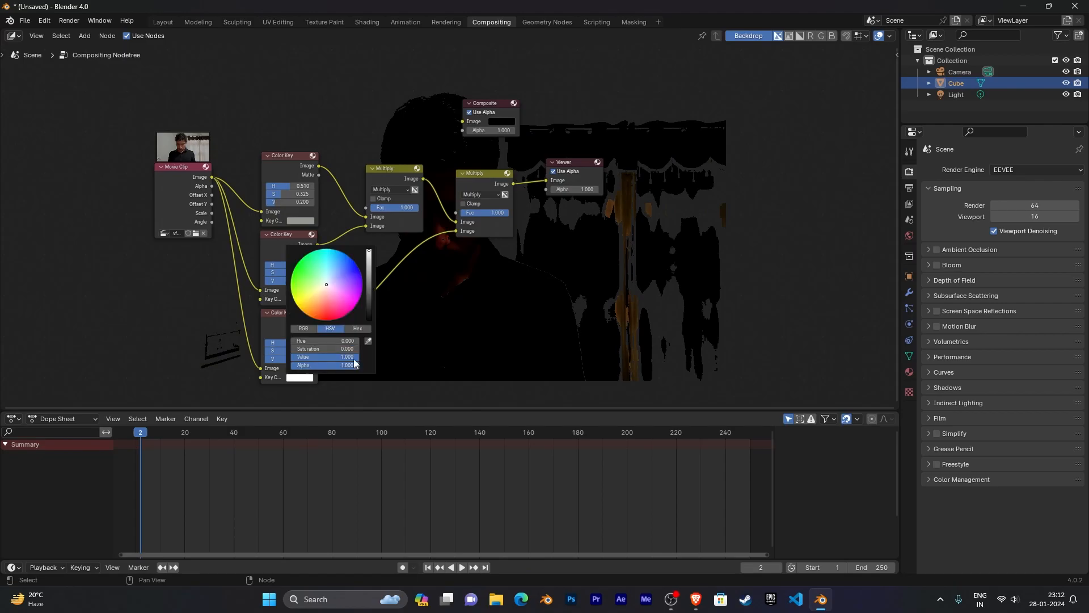
left_click(369, 342)
left_click(659, 149)
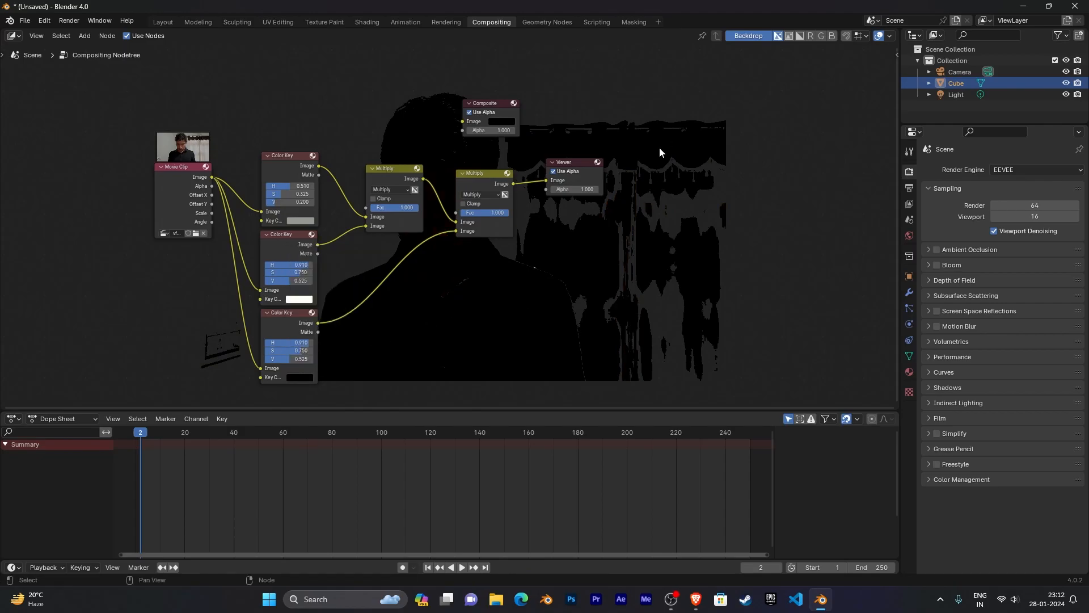
middle_click_drag(611, 254, 517, 183)
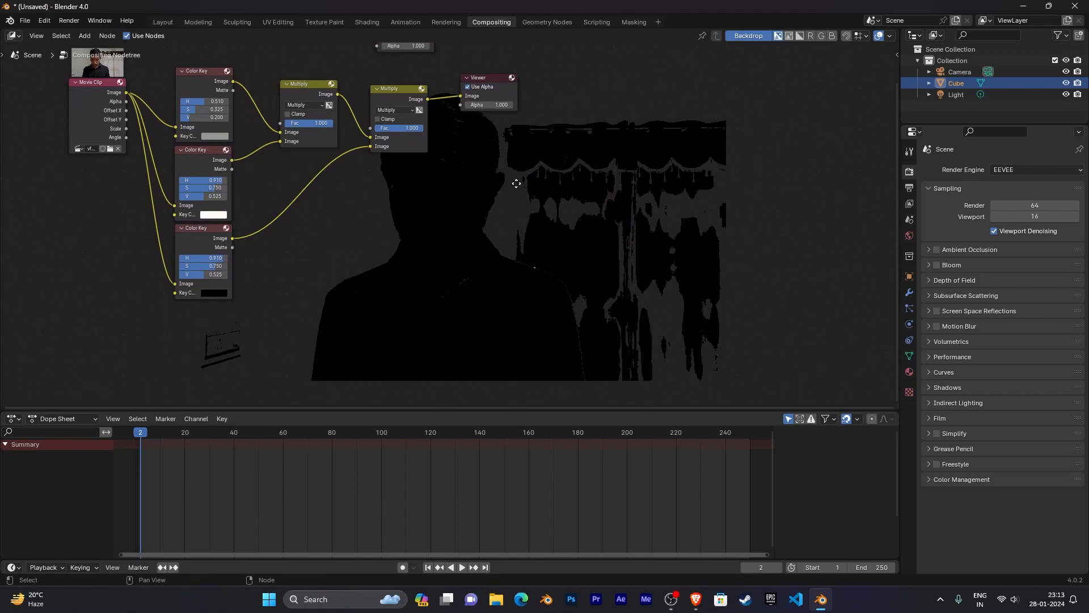
scroll(516, 183, "down", 1)
scroll(640, 257, "up", 3)
middle_click_drag(520, 190, 580, 250)
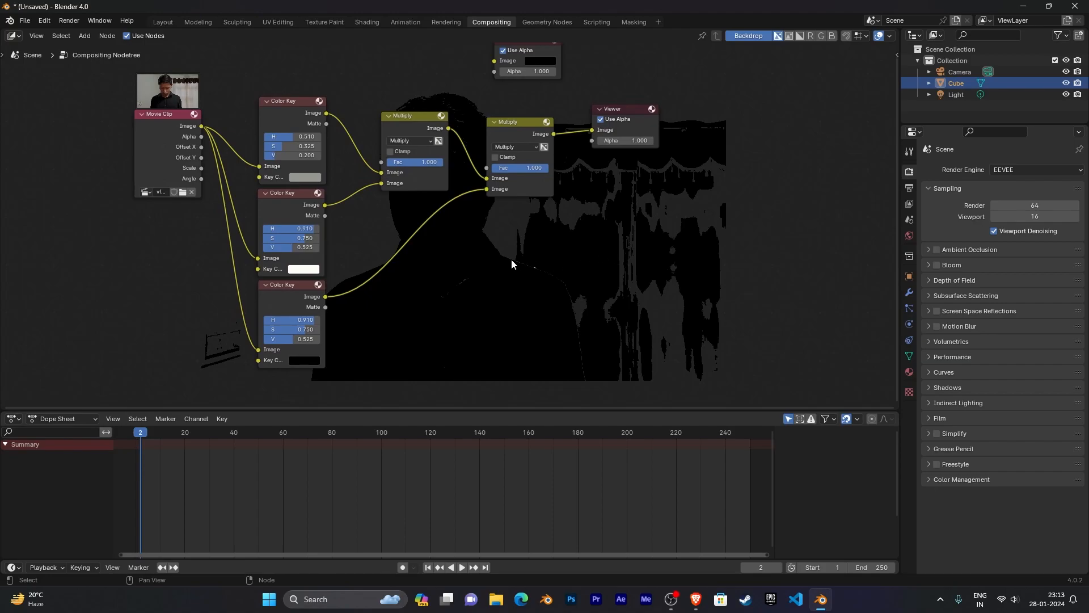
Delete the third Color Key node and the second Multiply node, and link the remaining Multiply node to the Viewer's Image input
left_click(292, 284)
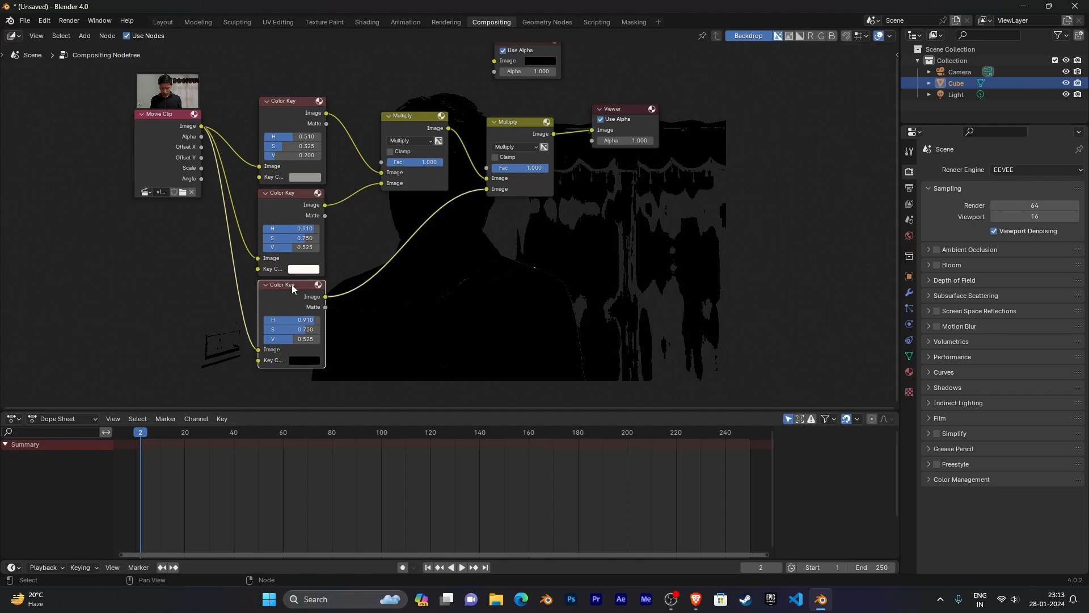
key("x")
left_click(522, 130)
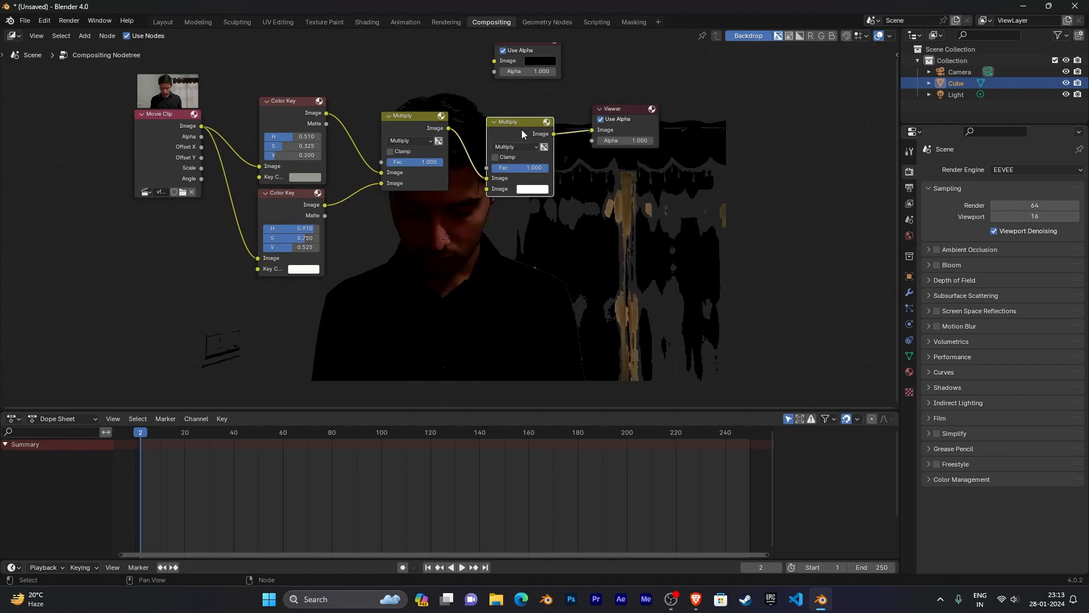
key("x")
left_click_drag(448, 130, 594, 130)
Reconnect the Matte outputs of the two Color Key nodes to the Multiply node's two image inputs
middle_click_drag(511, 248, 486, 304)
left_click_drag(300, 170, 341, 222)
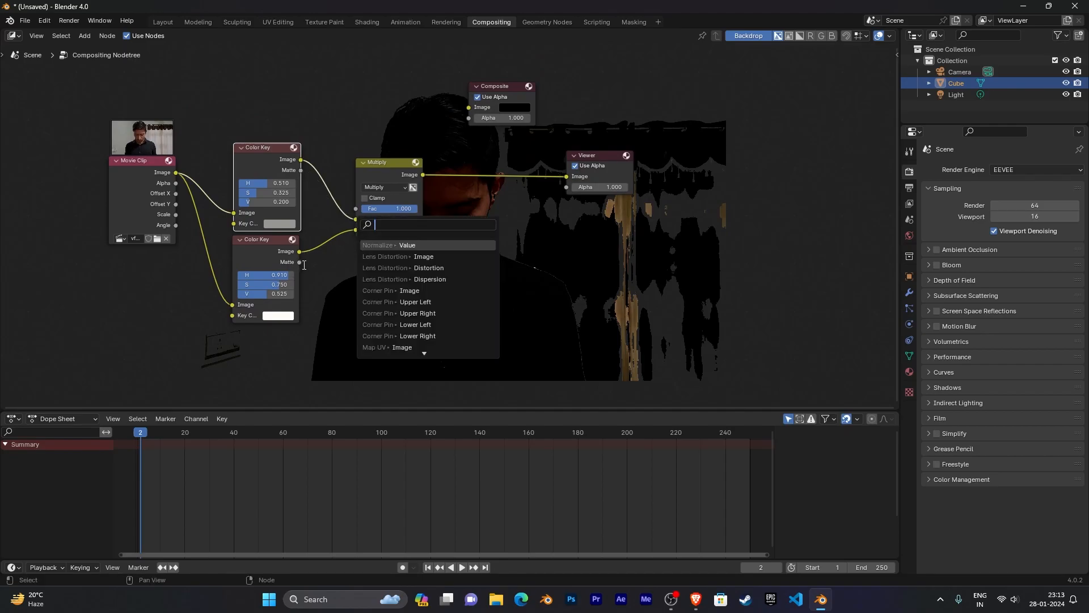
key("Escape")
left_click_drag(301, 170, 355, 218)
left_click_drag(298, 261, 356, 229)
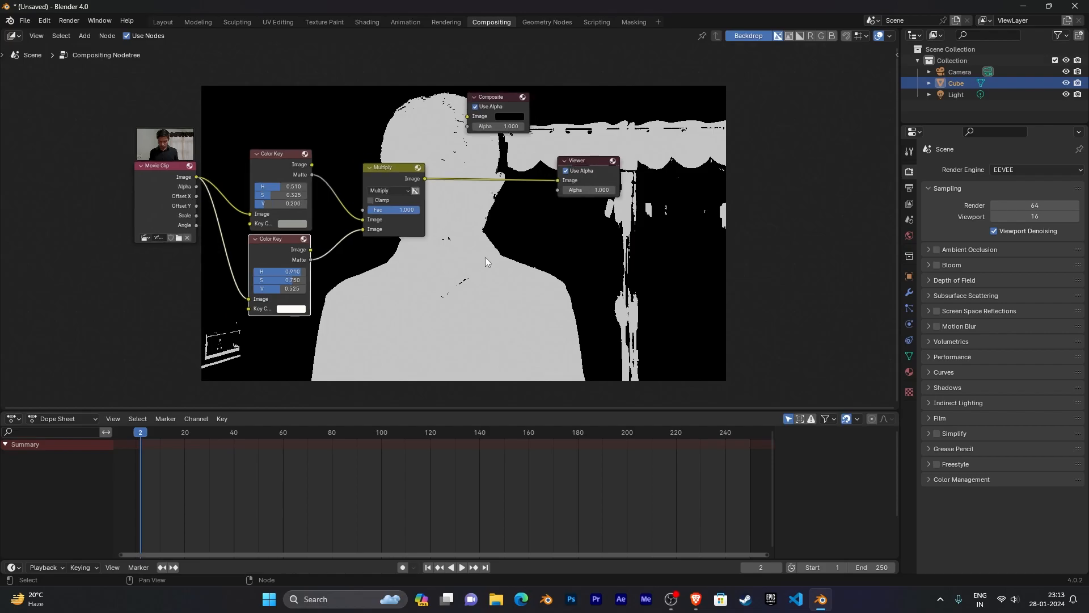
Add a Set Alpha node on the link between the Multiply node and the Viewer
scroll(485, 257, "down", 1)
key("shift+a")
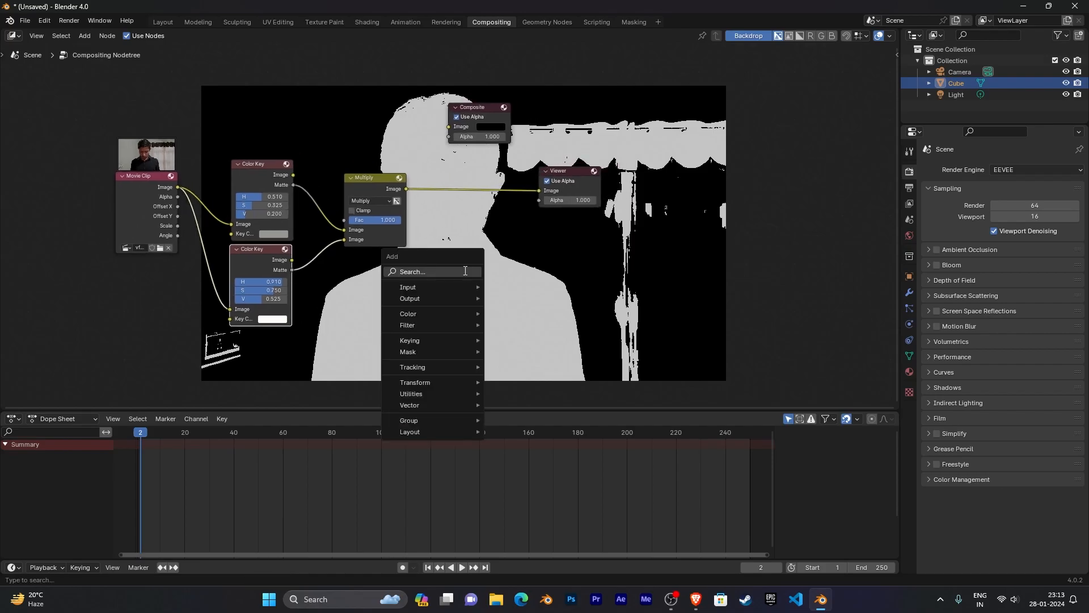
left_click(464, 270)
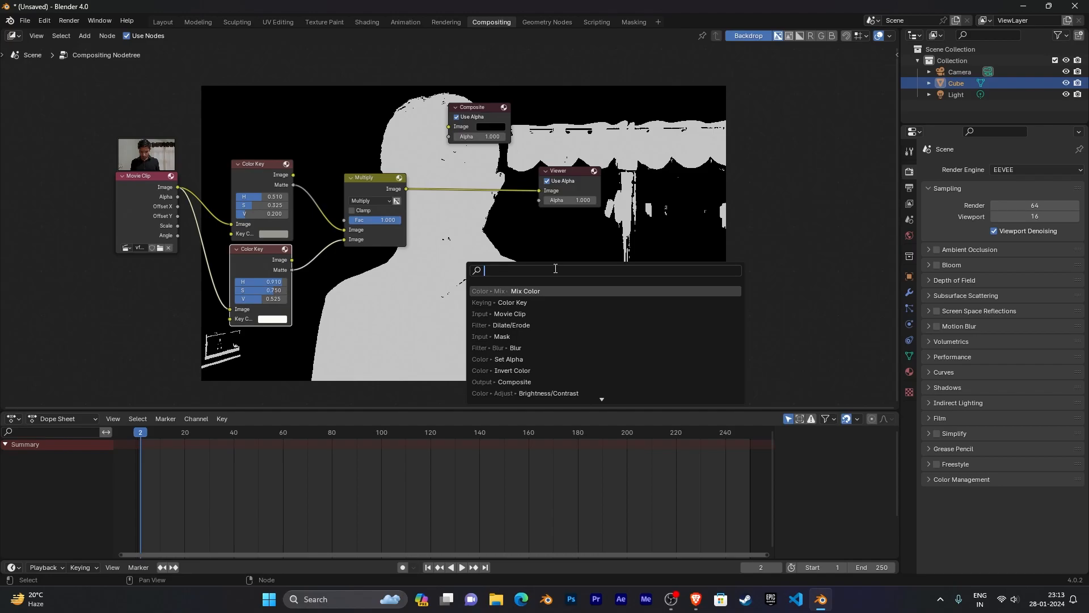
type("set")
key("Return")
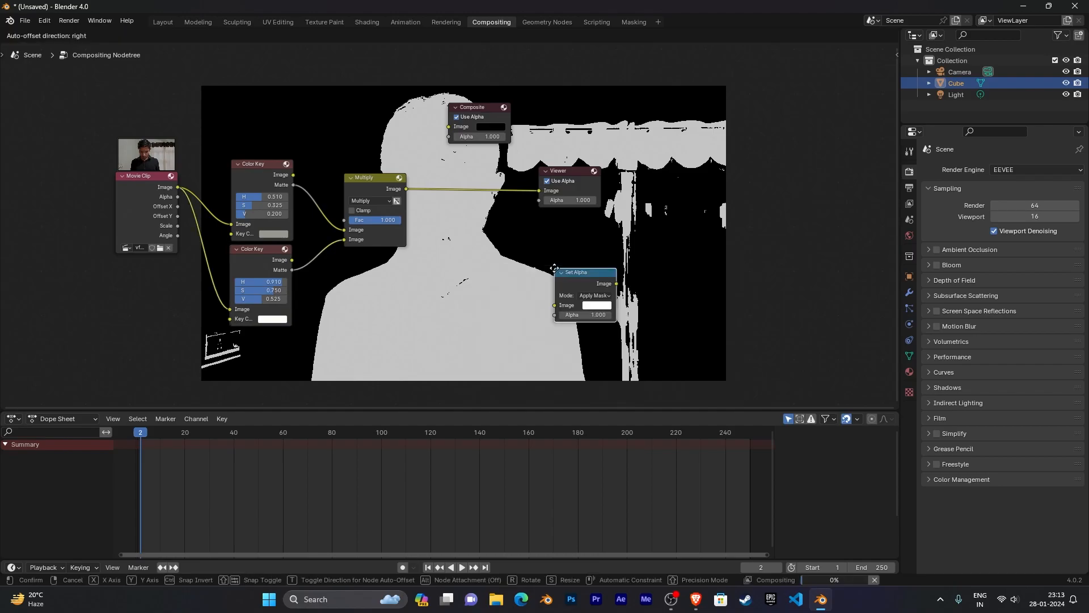
left_click(442, 180)
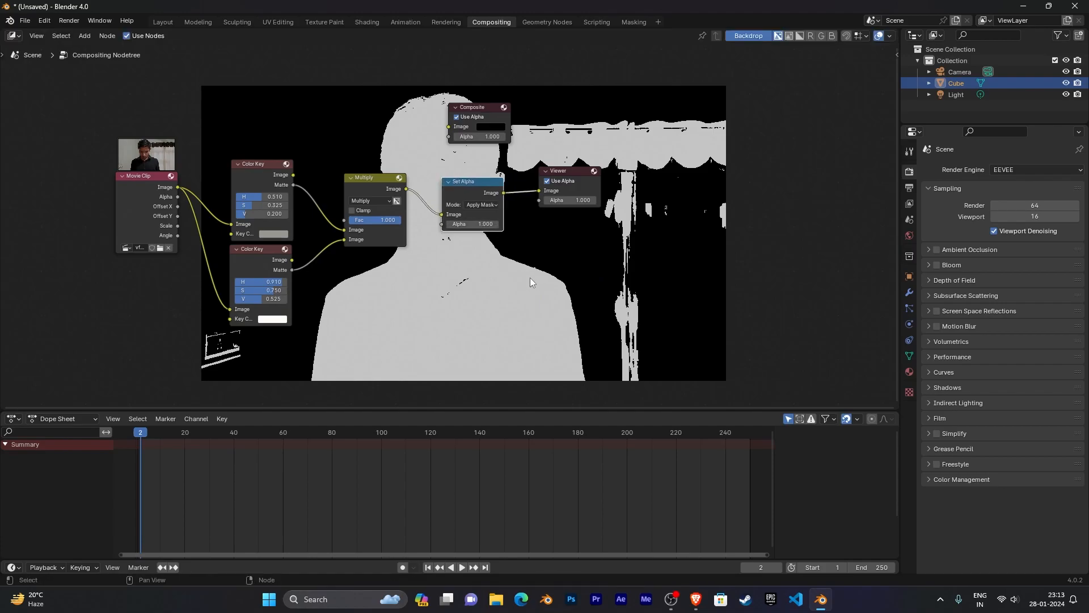
Feed the Set Alpha node's Image input from the Movie Clip's Image output, and move the Multiply node down beside the second Color Key
middle_click_drag(521, 258, 533, 287)
scroll(533, 287, "up", 3)
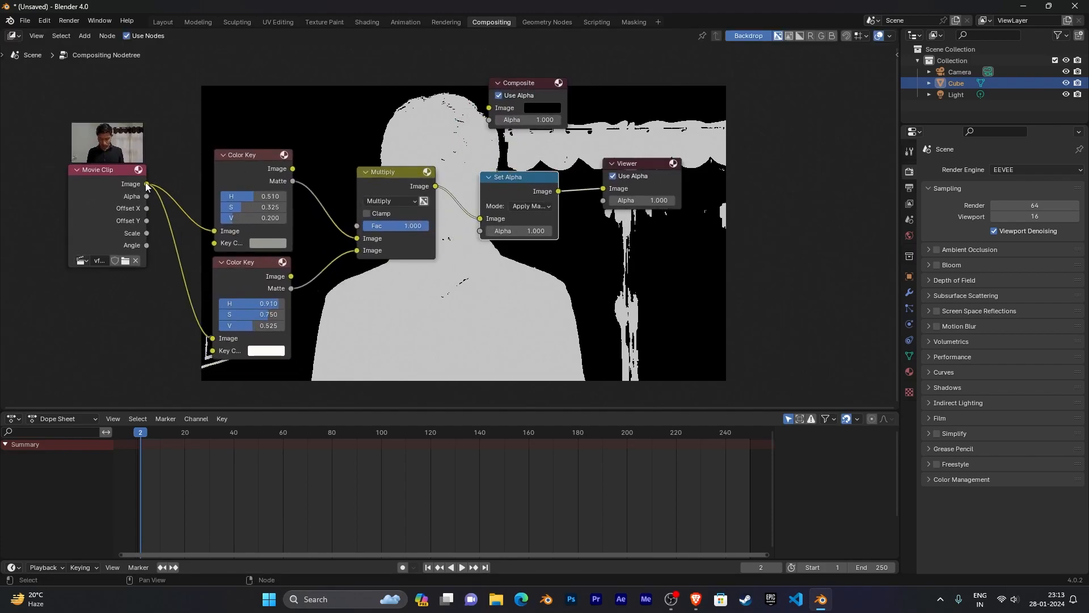
left_click_drag(146, 185, 485, 217)
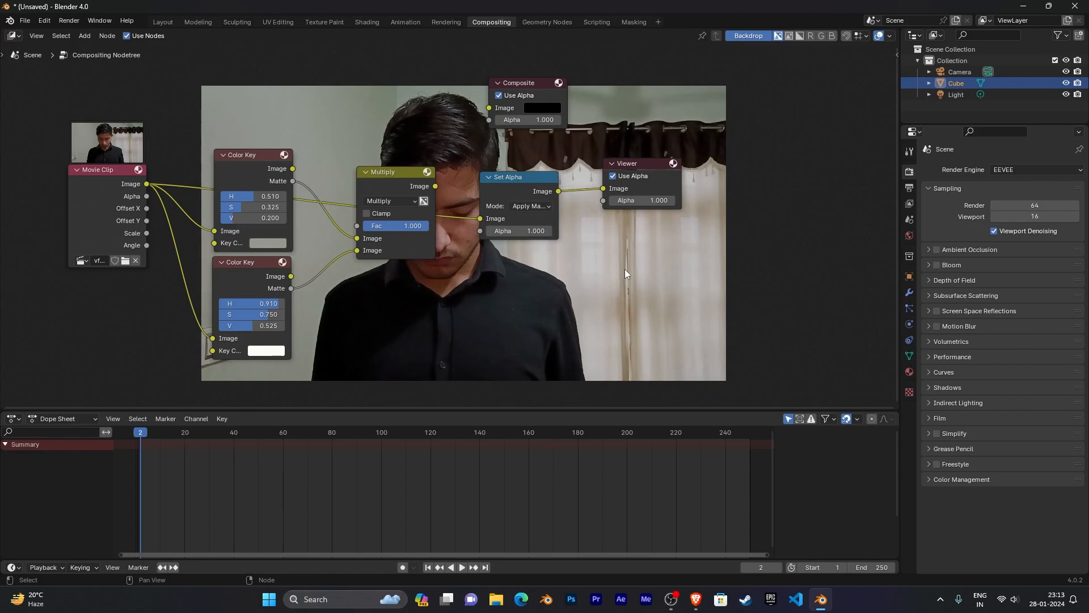
left_click_drag(415, 183, 394, 278)
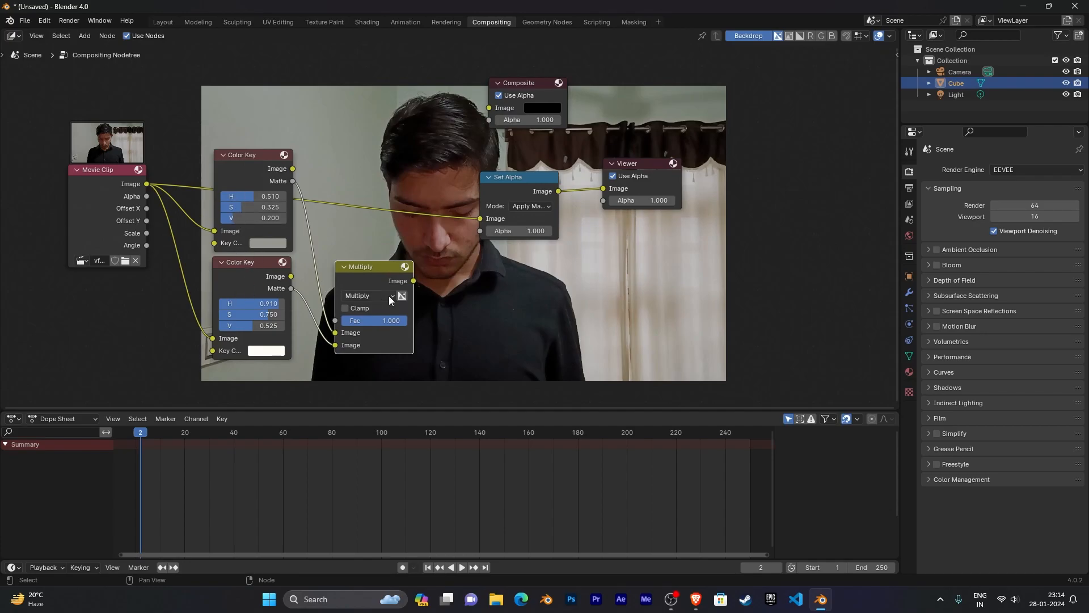
Connect the Multiply node's Image output to the Set Alpha node's Alpha input
left_click_drag(413, 280, 483, 229)
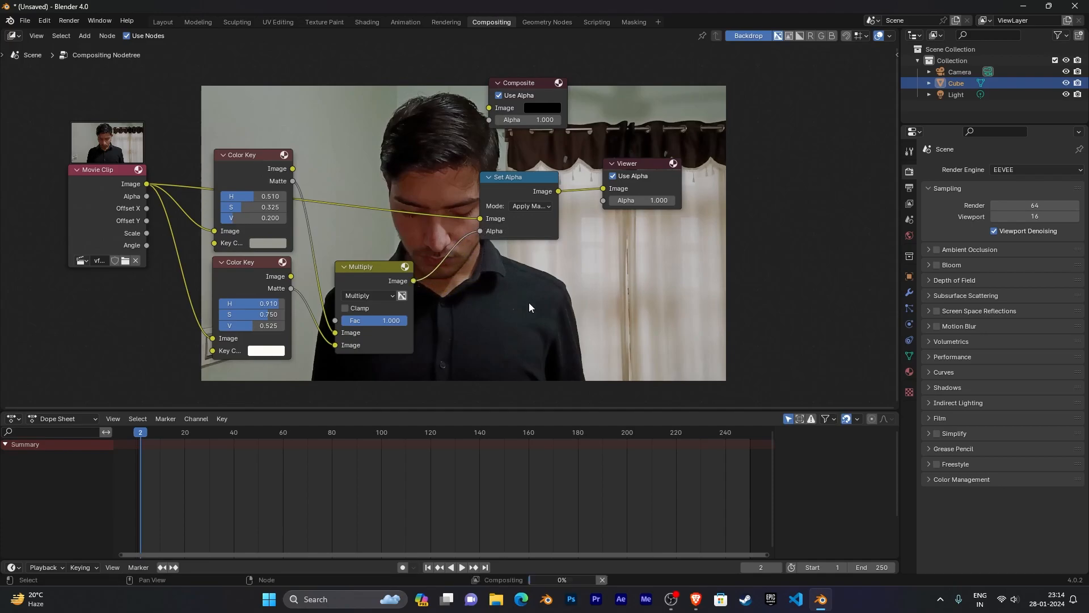
scroll(573, 292, "down", 1)
middle_click_drag(573, 291, 448, 283)
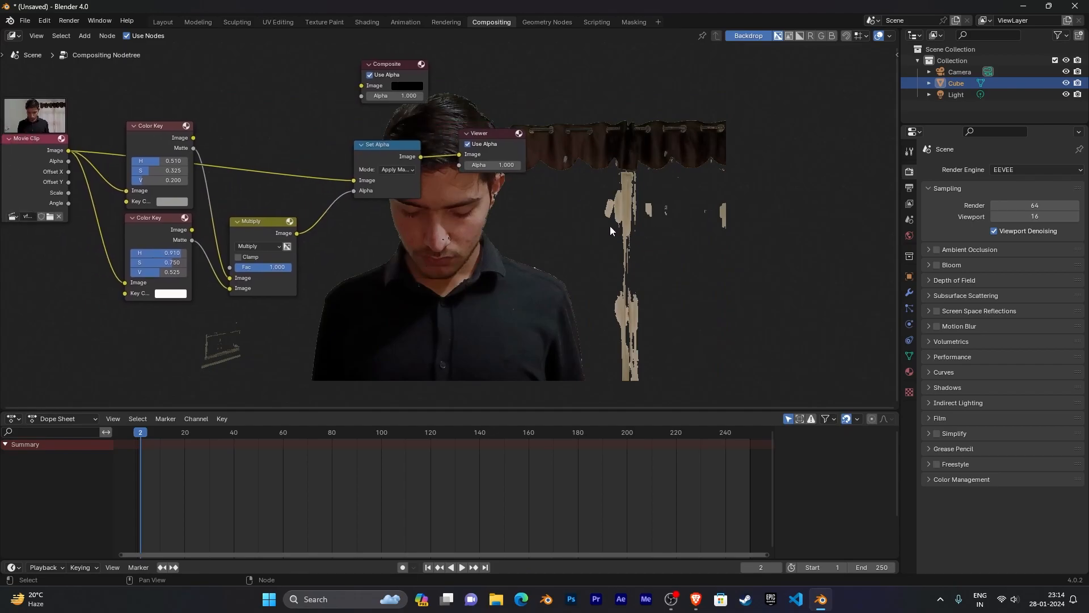
middle_click_drag(559, 243, 589, 316)
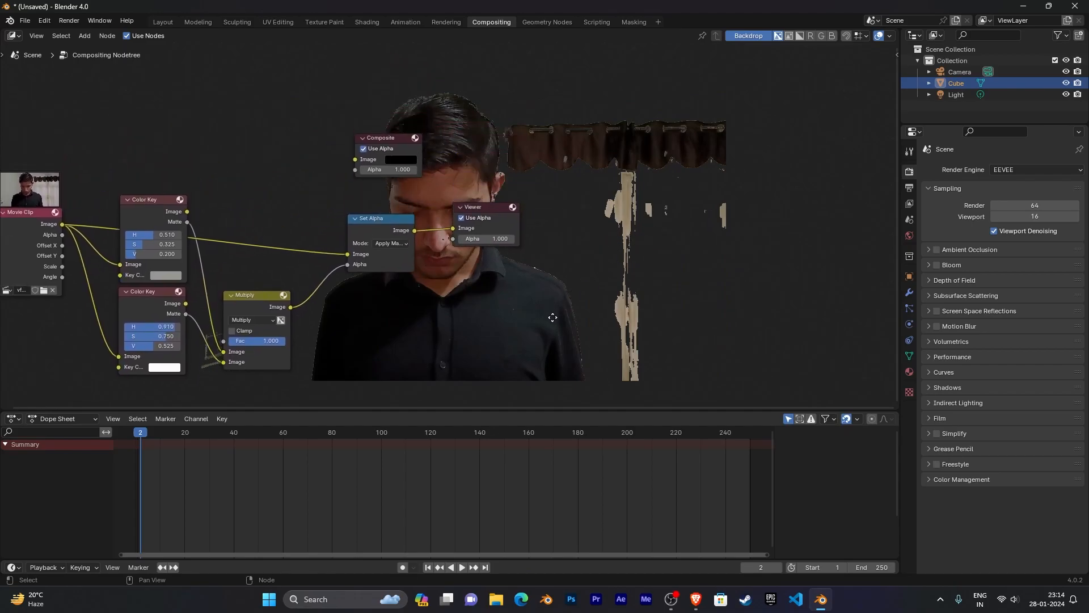
middle_click_drag(553, 274, 554, 197)
middle_click_drag(516, 268, 514, 360)
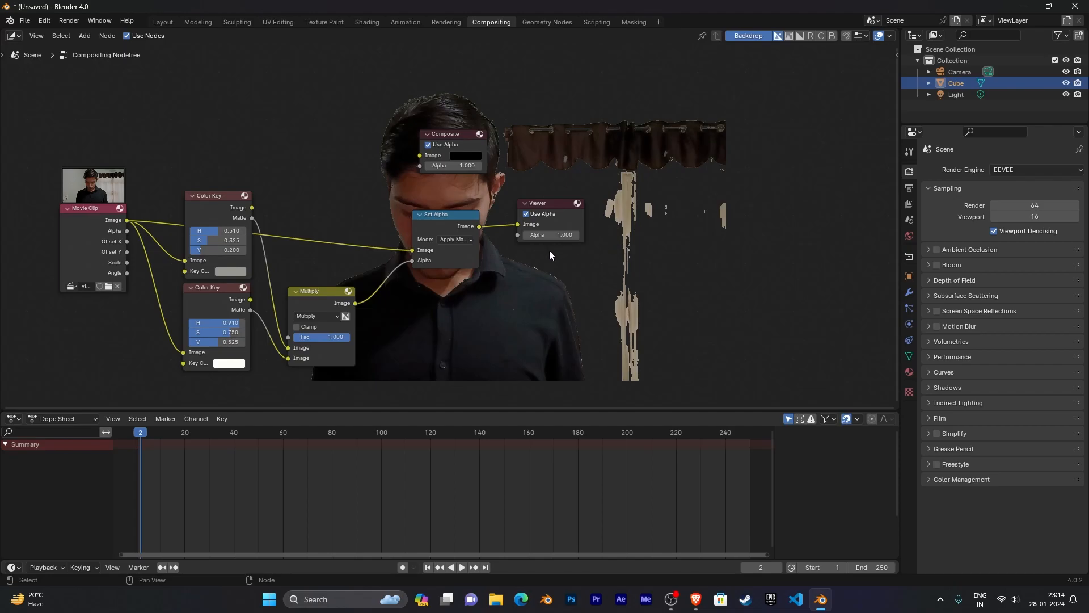
Insert a Dilate/Erode node on the link between Multiply and Set Alpha, spacing out the Viewer, Set Alpha and Dilate/Erode nodes
left_click_drag(564, 206, 649, 206)
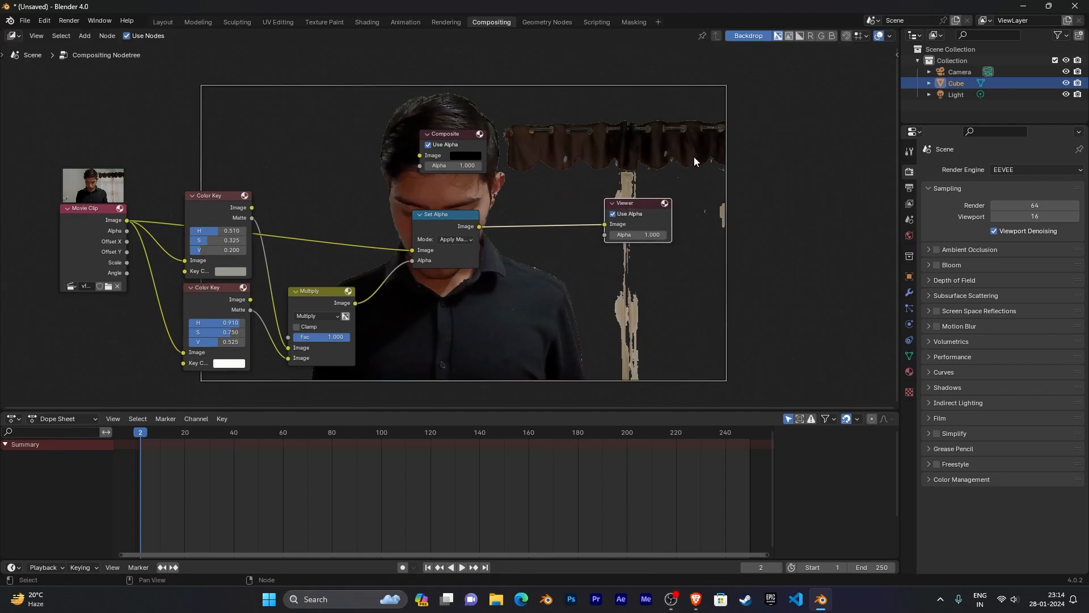
key("shift+a")
left_click(543, 283)
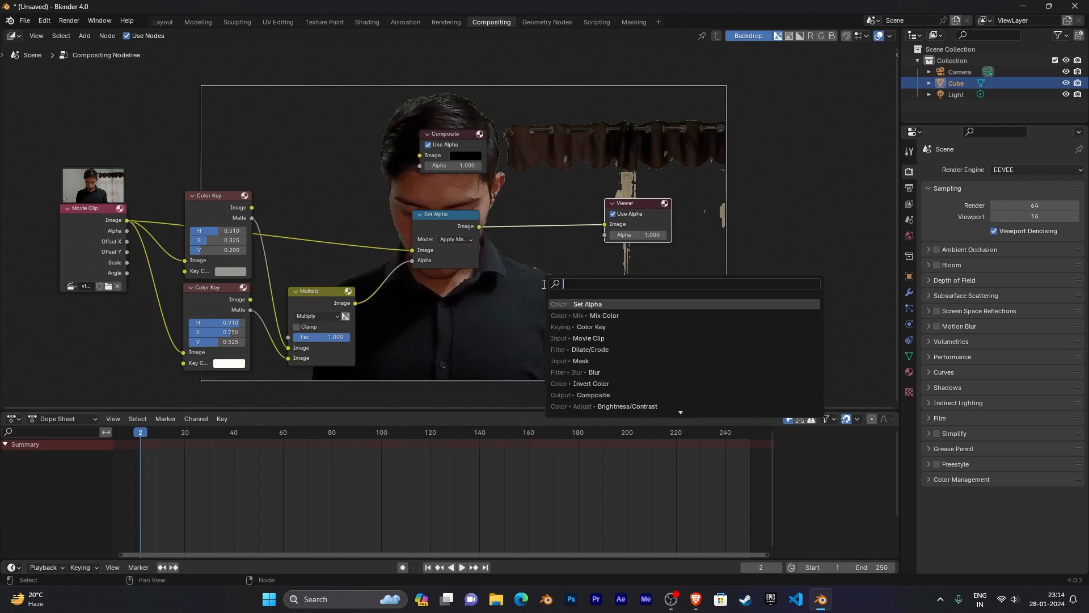
type("di")
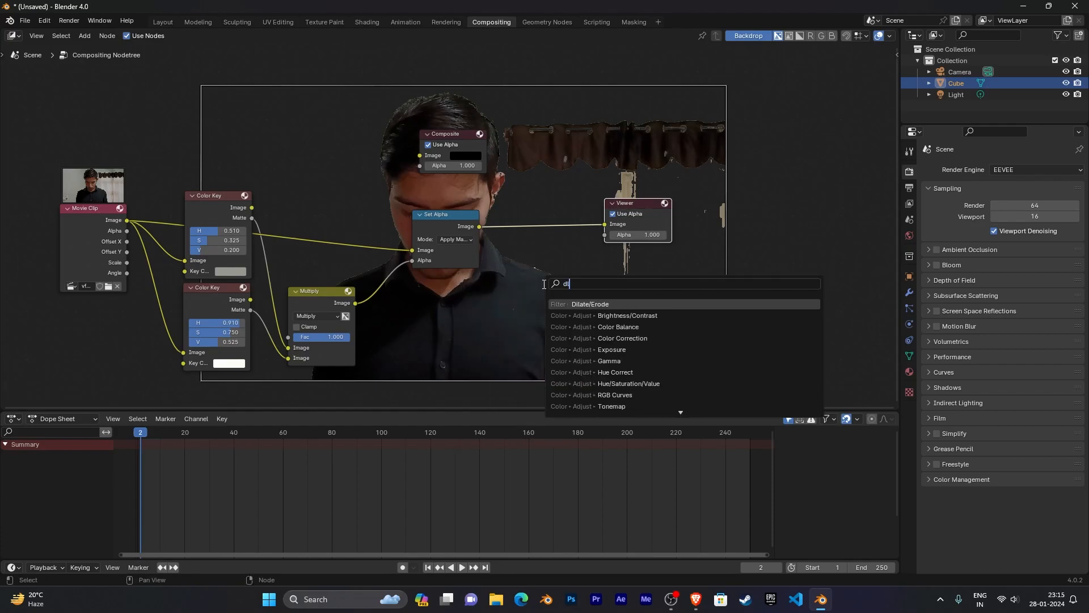
key("Return")
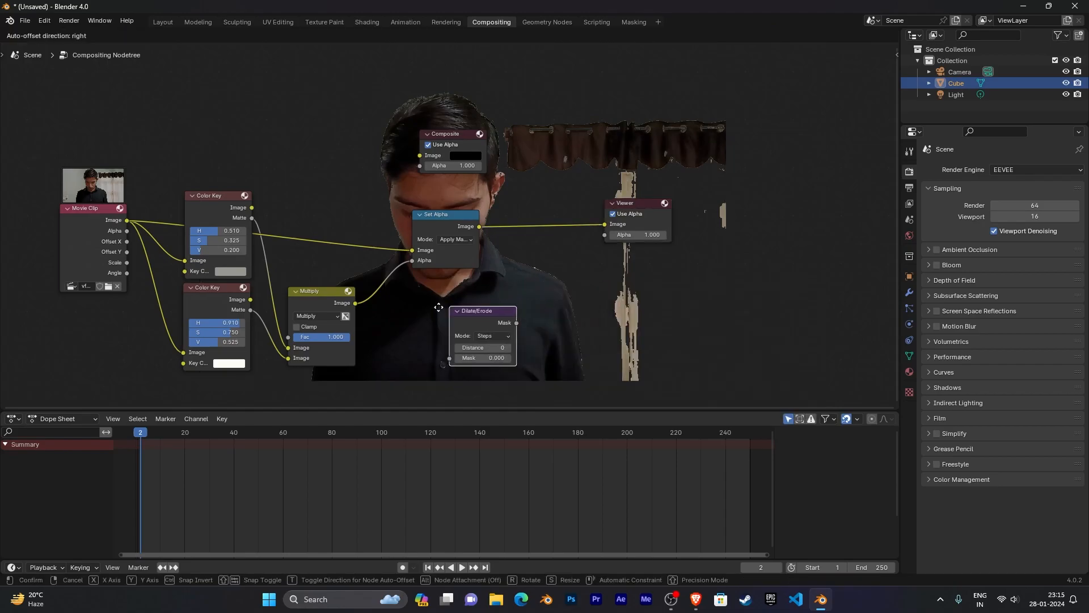
left_click(393, 258)
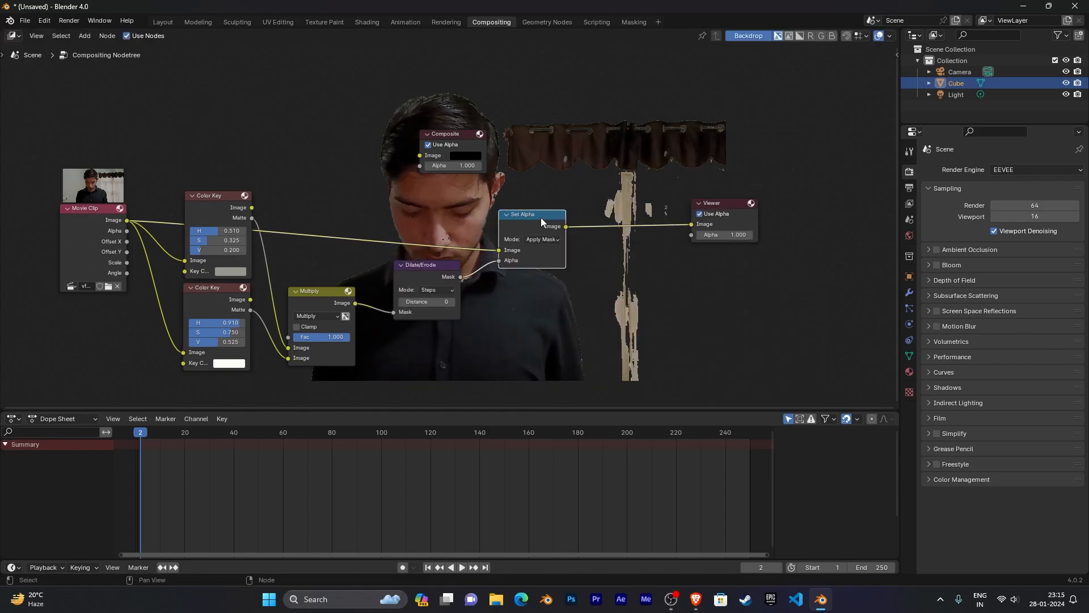
left_click_drag(540, 217, 574, 188)
left_click_drag(448, 264, 451, 243)
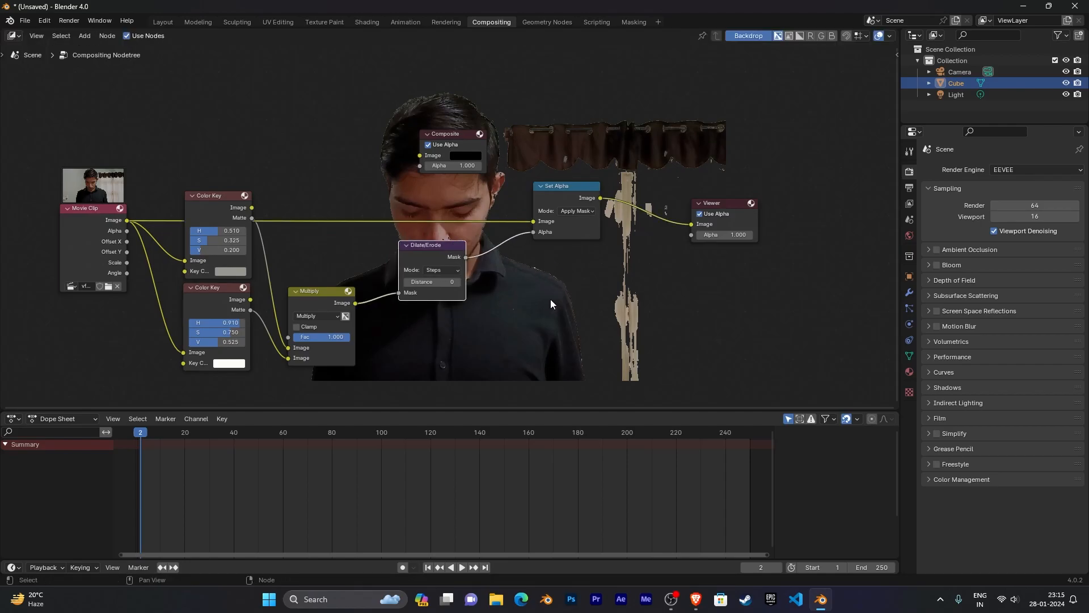
Try Dilate/Erode distances of 9 and -3 on the matte
scroll(533, 303, "up", 2)
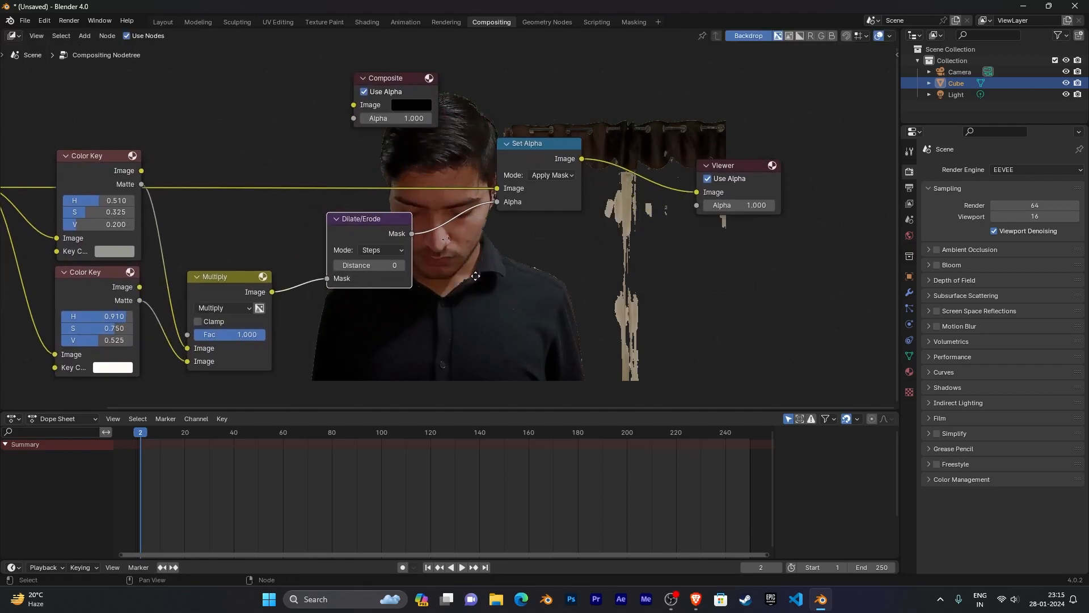
left_click(393, 287)
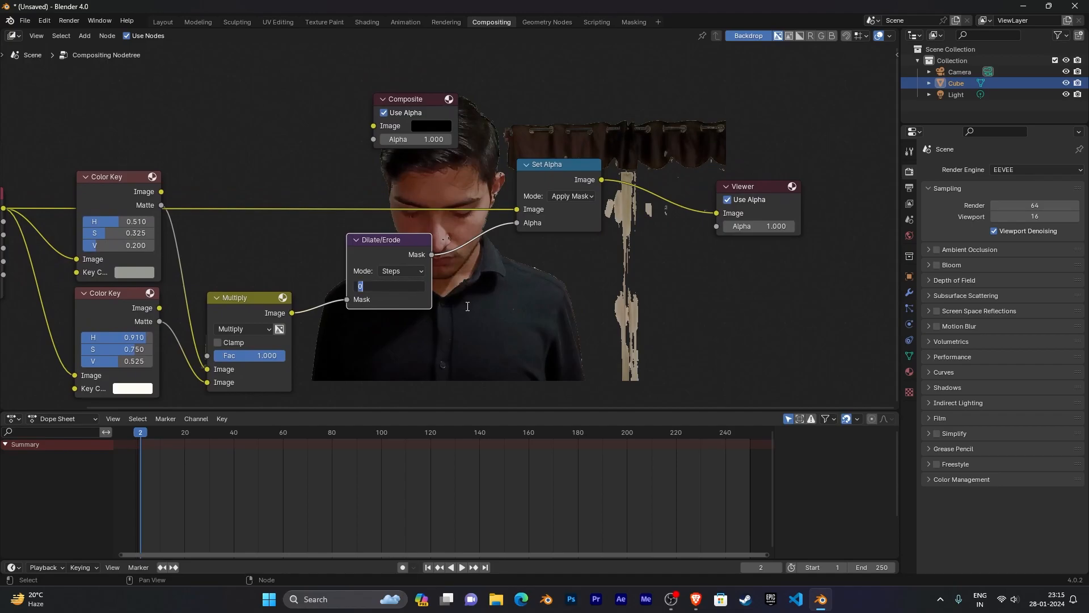
type("9")
key("Return")
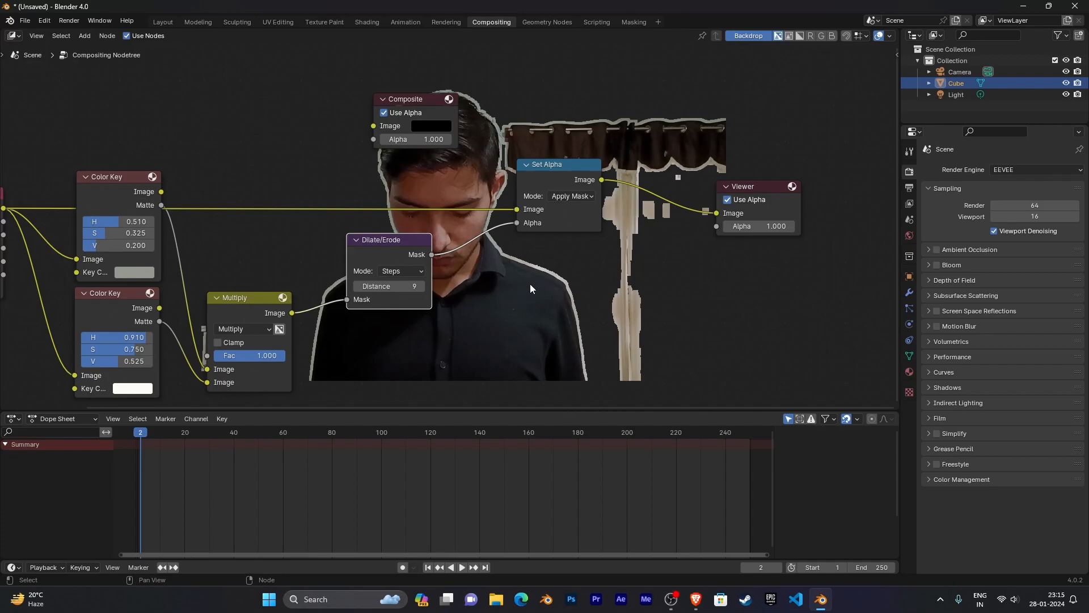
left_click_drag(397, 285, 357, 286)
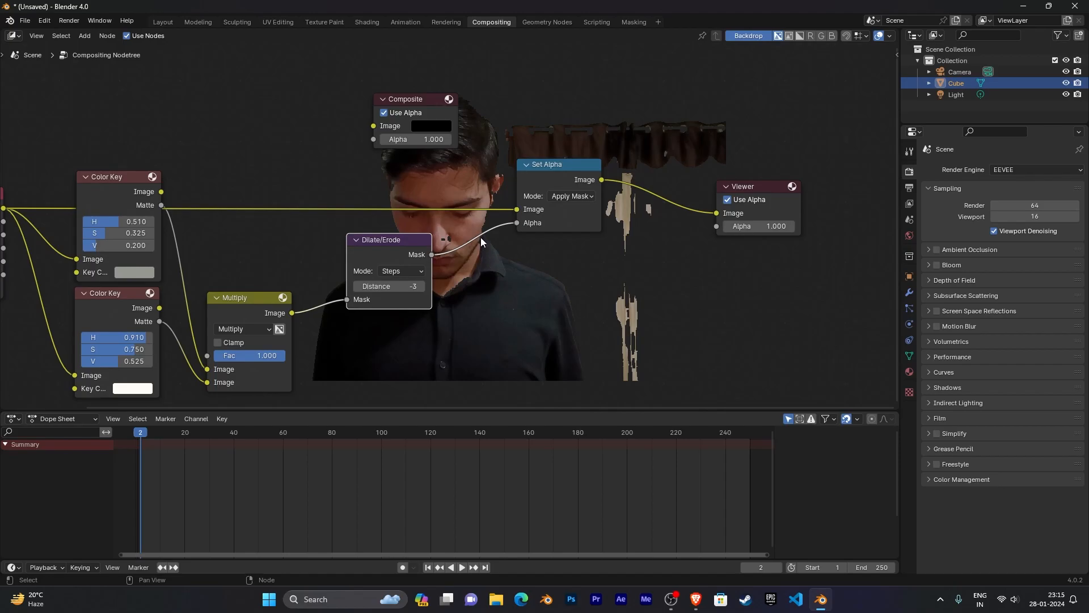
Set the Dilate/Erode node's Distance to -1
left_click(399, 288)
type("-1")
key("Return")
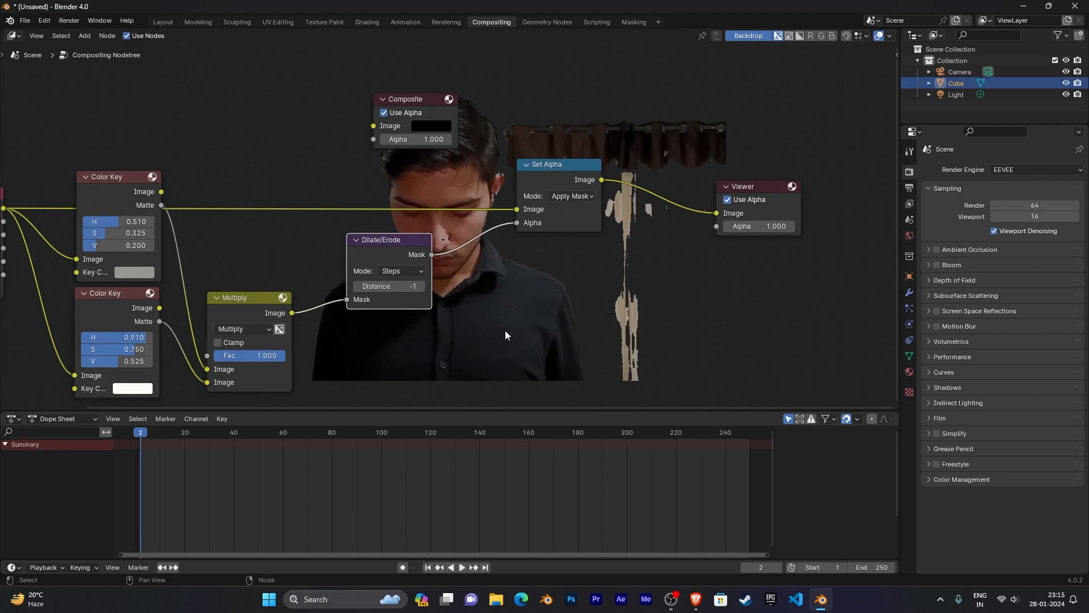
Examine the edges of the keyed man in the enlarged backdrop, around the face, ear and collar
middle_click_drag(547, 295, 447, 231)
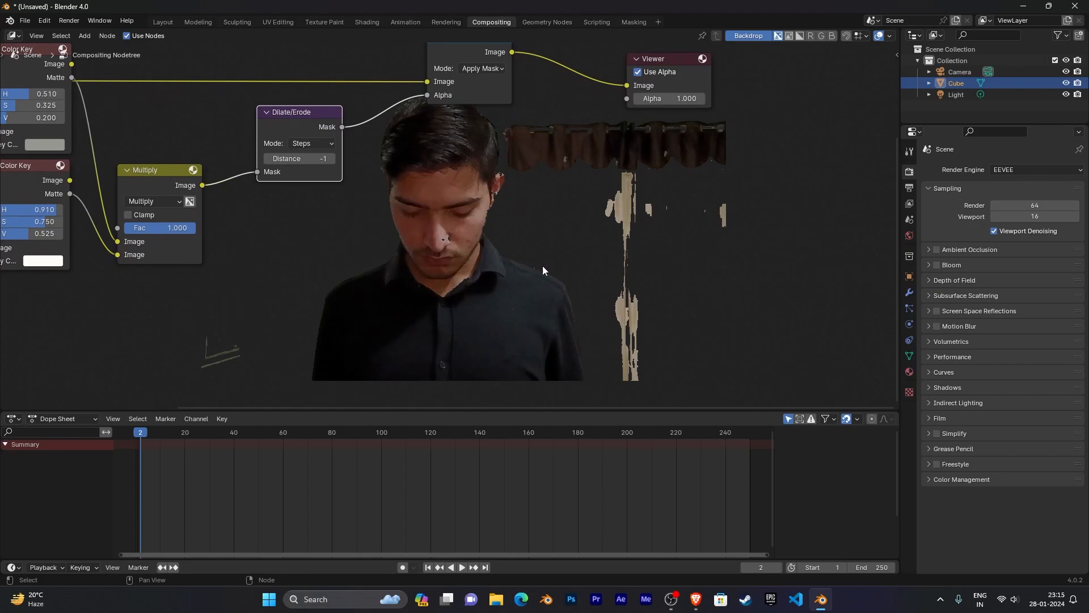
middle_click_drag(485, 225, 490, 250)
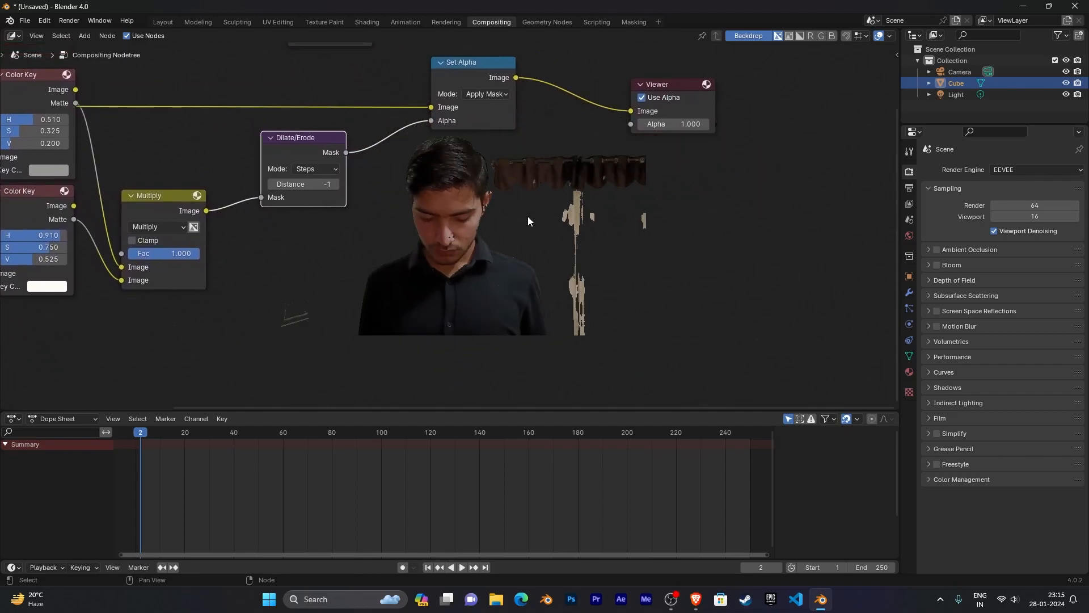
key("alt+v")
key("alt+v")
key("alt+v")
key("alt+v")
key("alt+v")
key("alt+v")
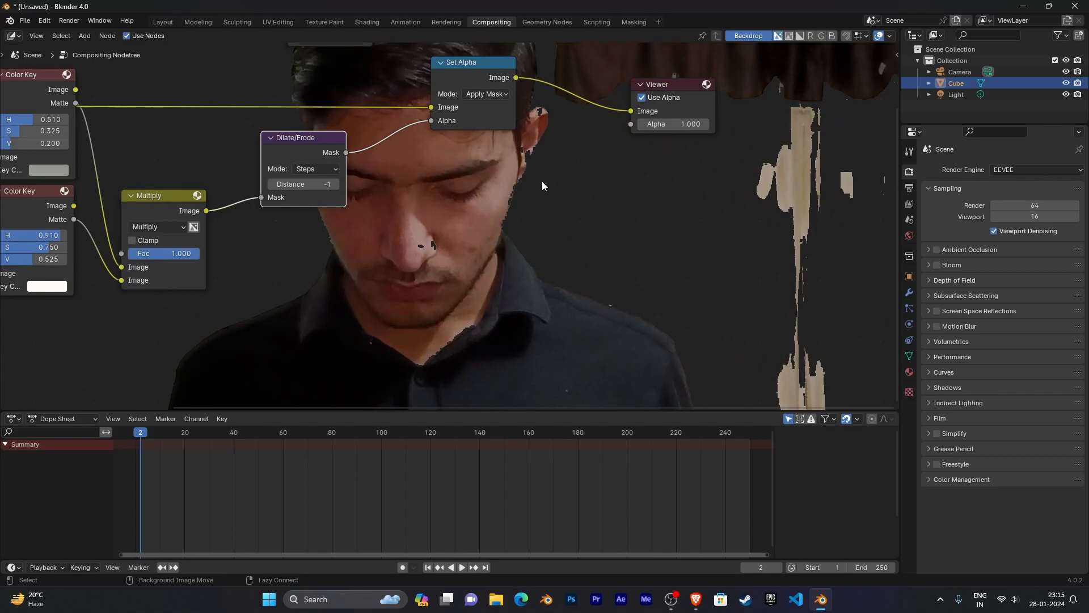
middle_click_drag(561, 153, 502, 254)
key("v")
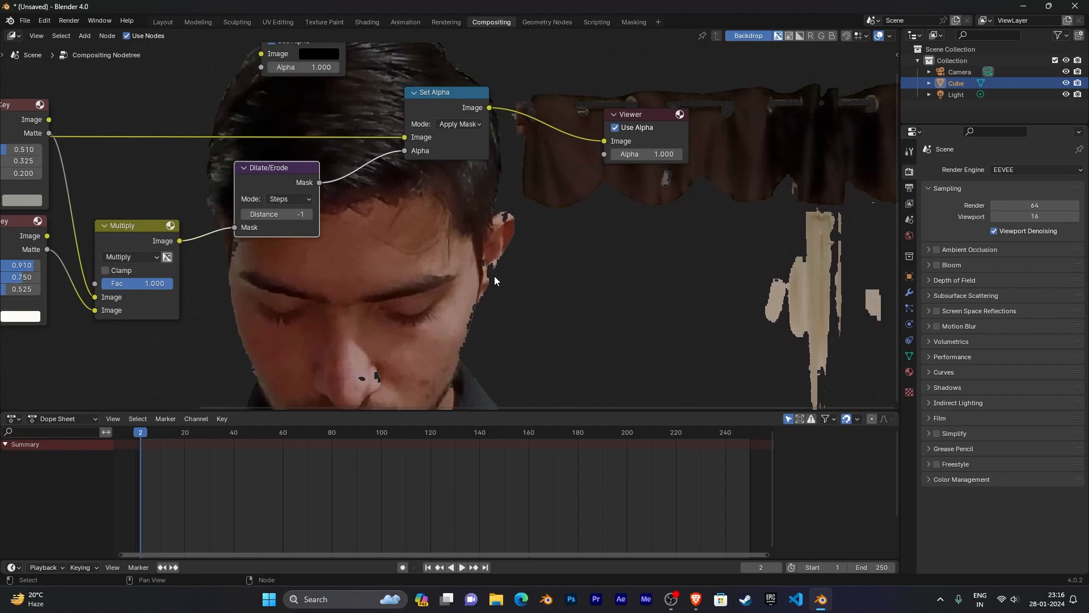
middle_click_drag(519, 314, 559, 214, "alt")
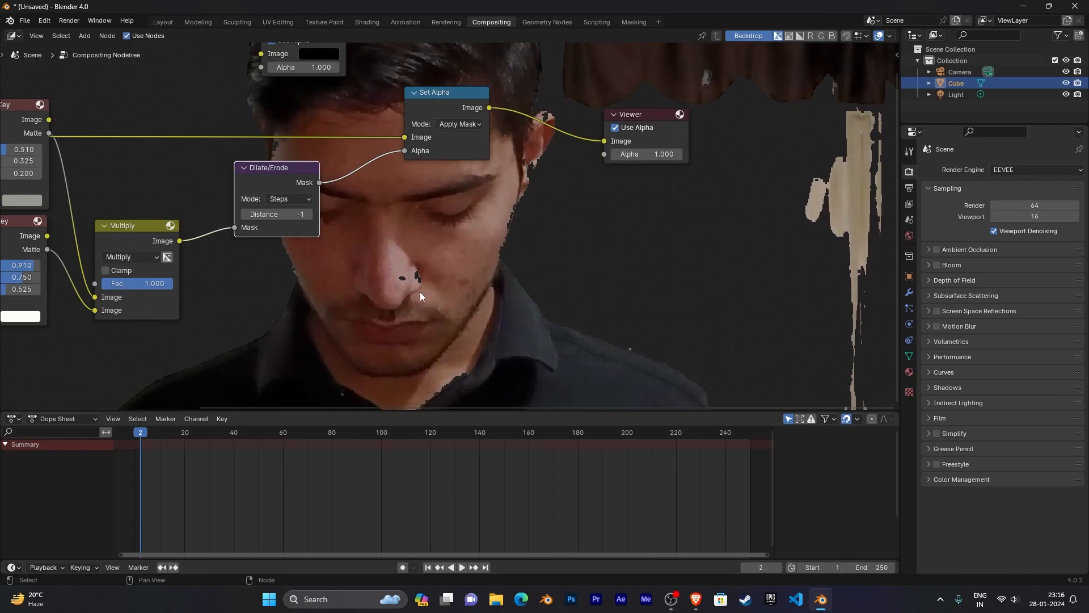
Insert a Blur node on the link between the Dilate/Erode node and the Set Alpha node
scroll(451, 311, "down", 2)
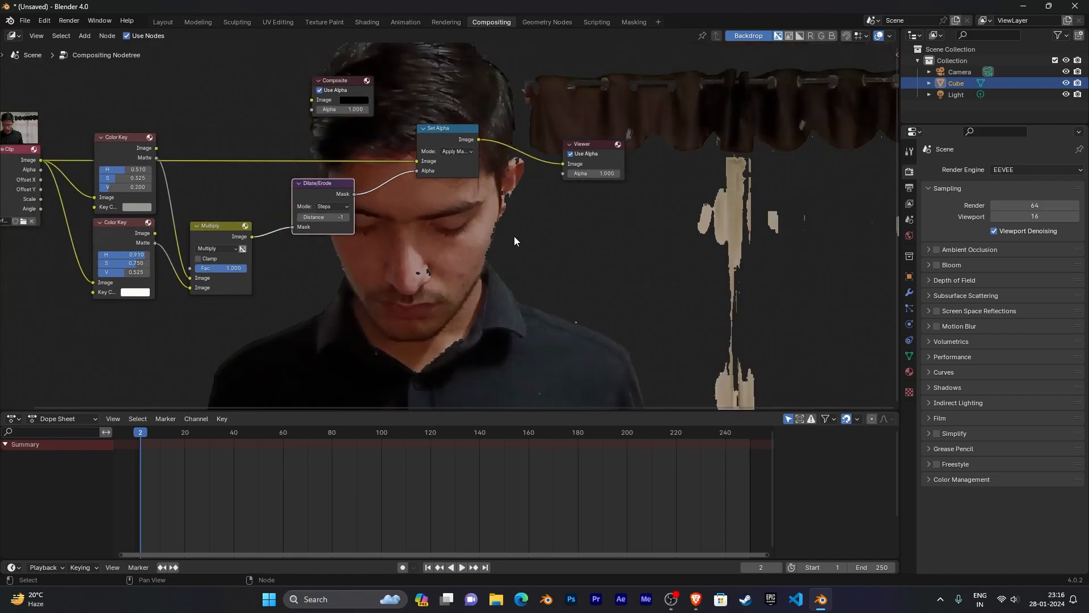
middle_click_drag(468, 256, 551, 245)
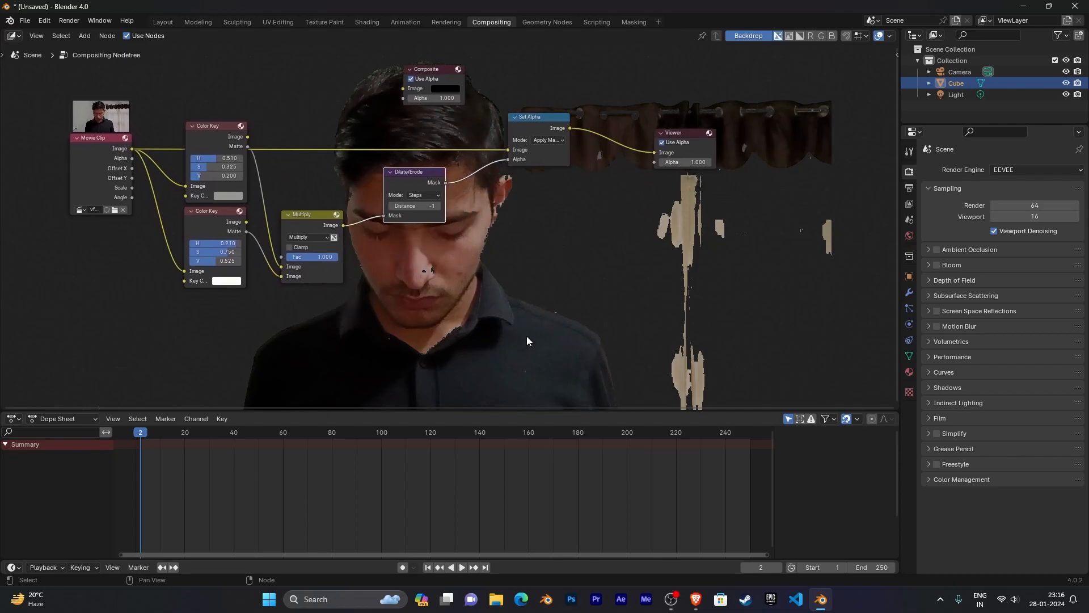
key("shift+a")
left_click(424, 307)
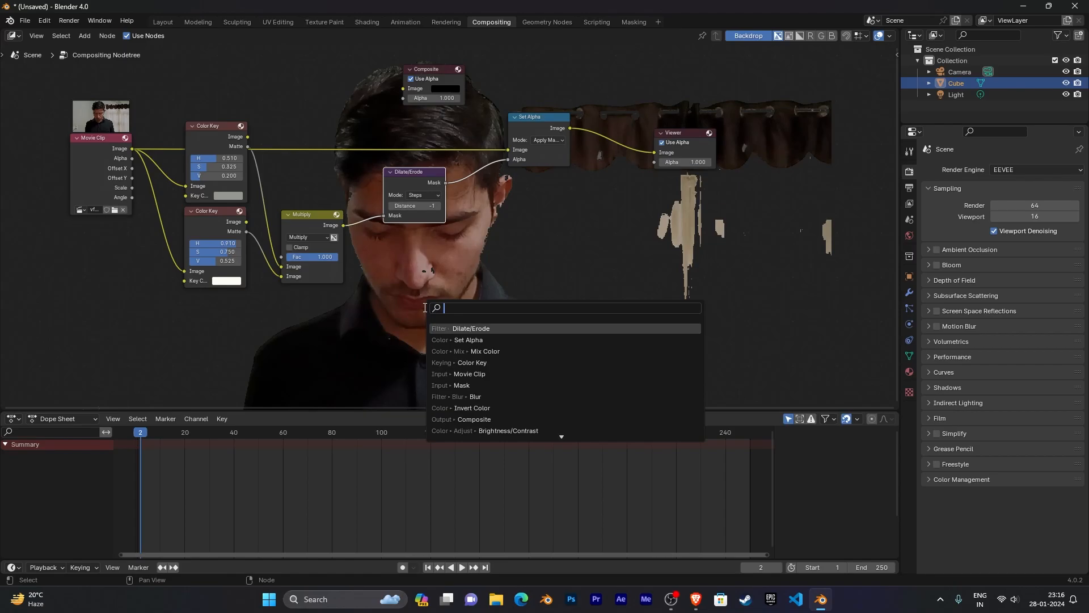
type("blu")
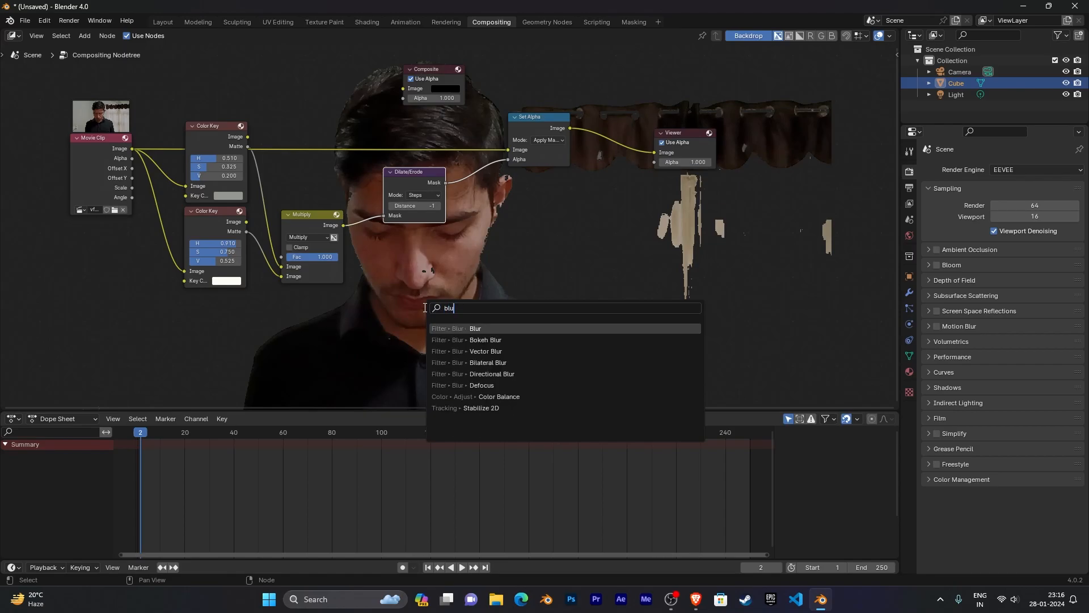
key("Return")
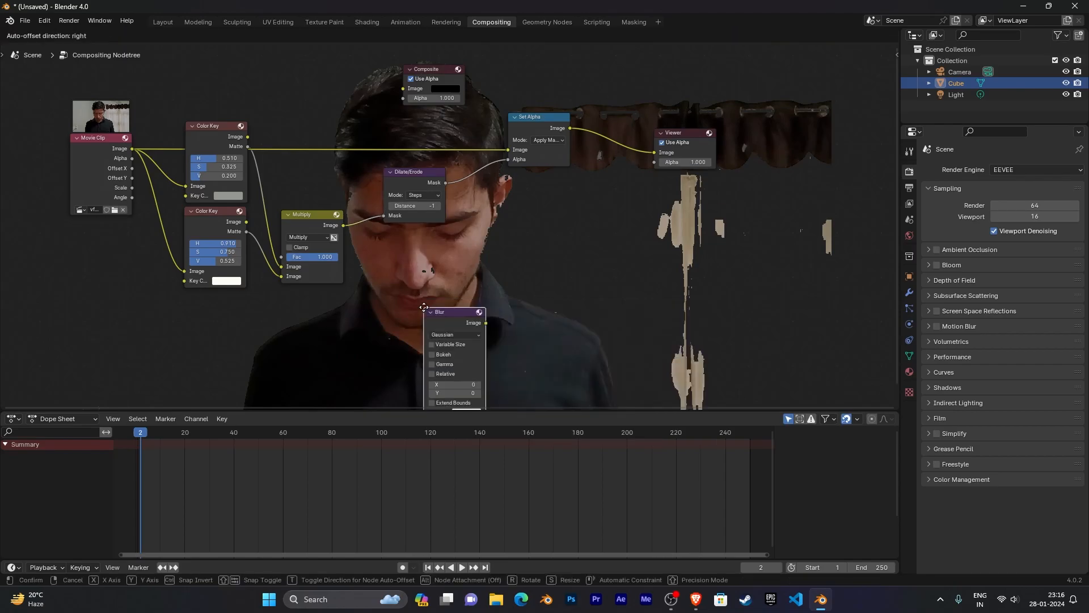
left_click(471, 168)
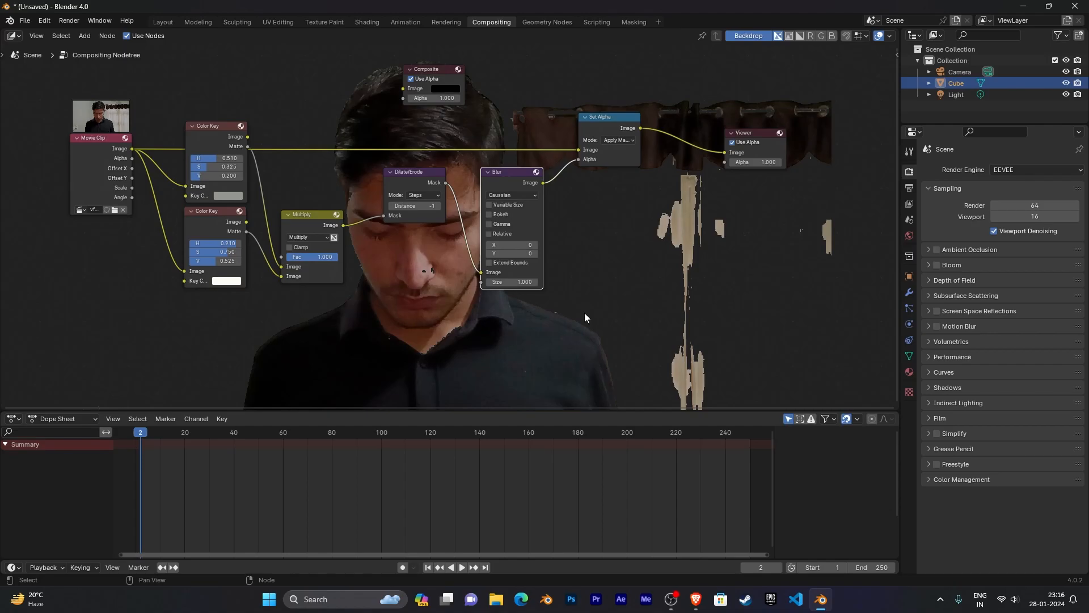
Change the Blur node's filter type to Fast Gaussian
key("alt+v")
key("alt+v")
key("alt+v")
key("alt+v")
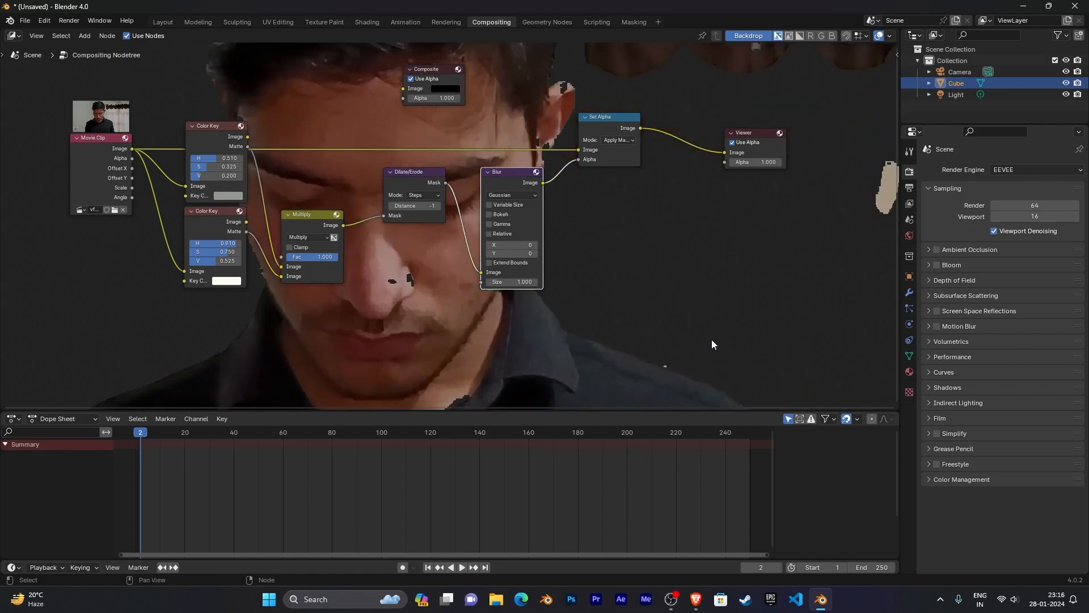
middle_click_drag(708, 321, 690, 309)
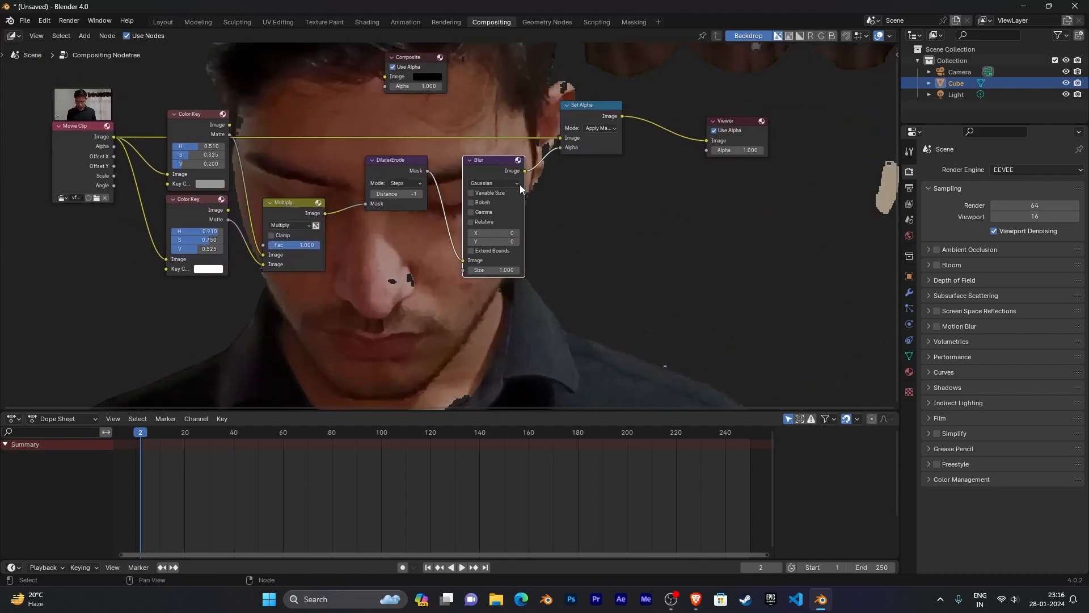
scroll(629, 275, "up", 2)
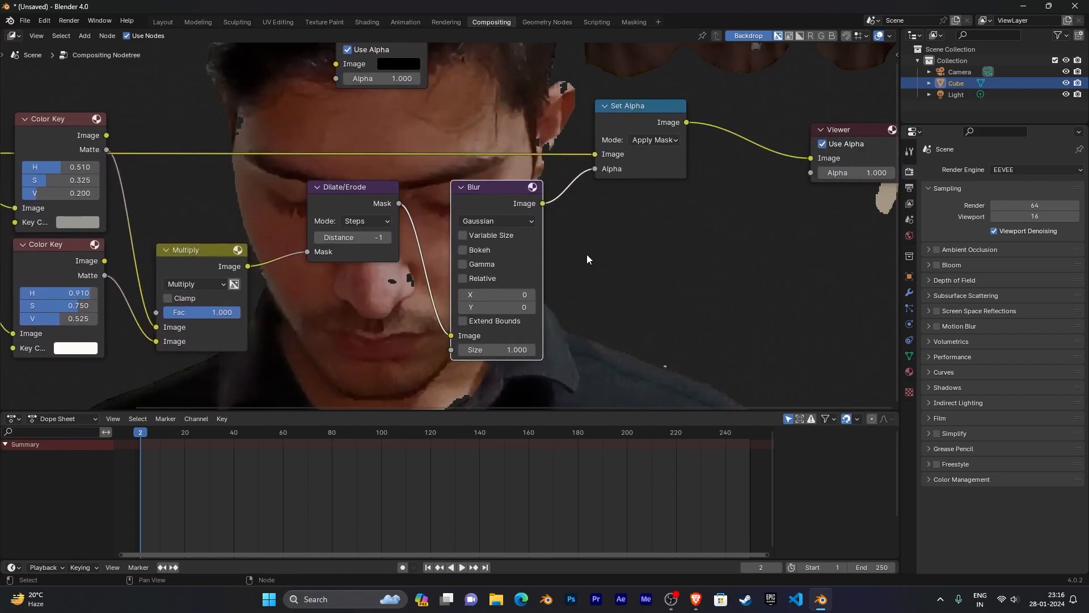
left_click(497, 221)
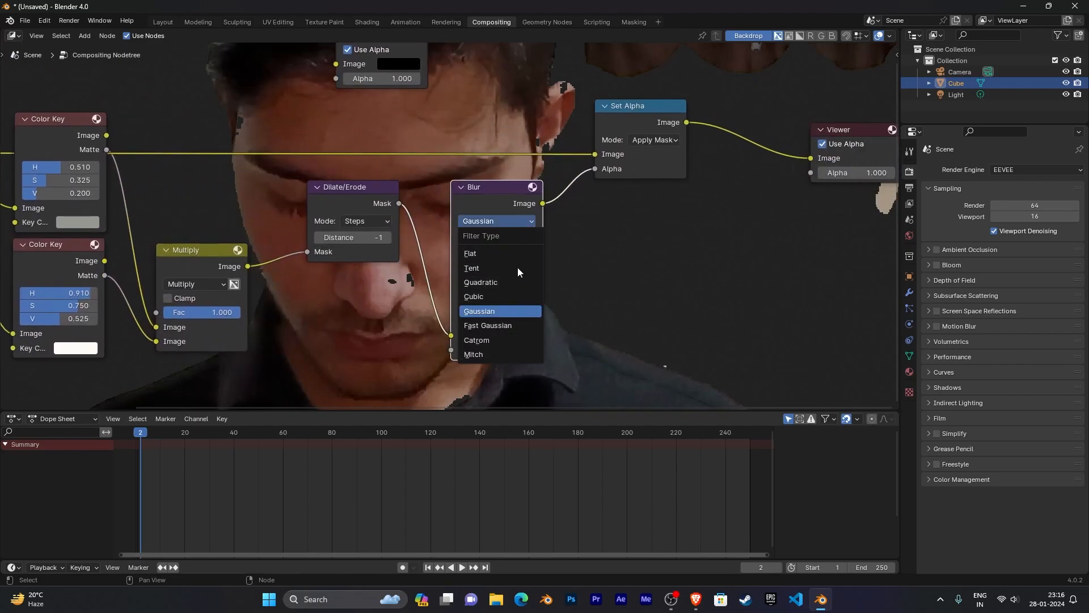
left_click(532, 323)
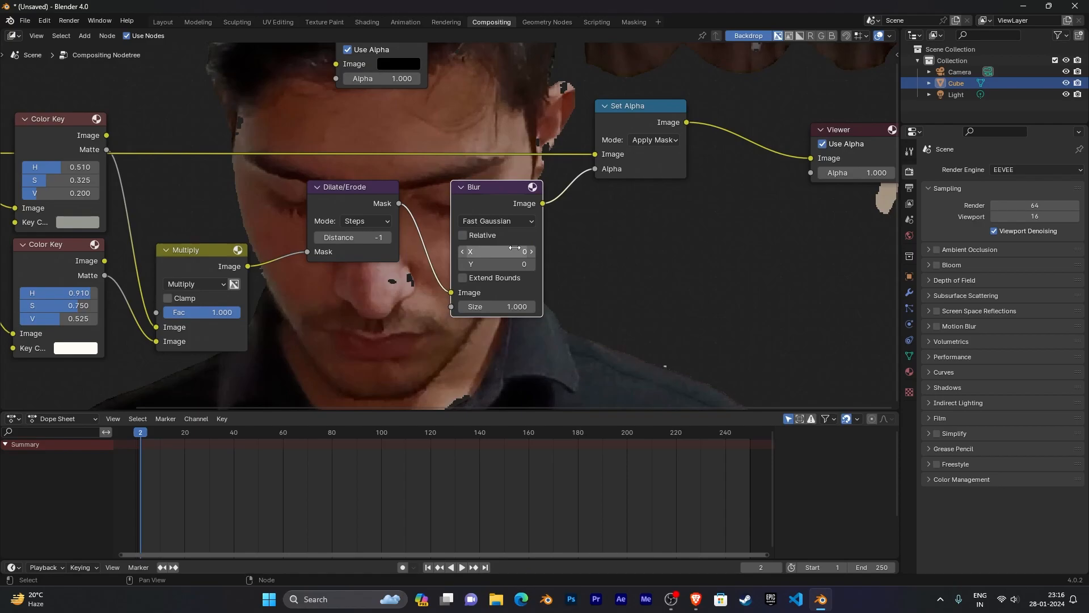
Set the Blur node's X and Y values to 2 each
left_click(515, 249)
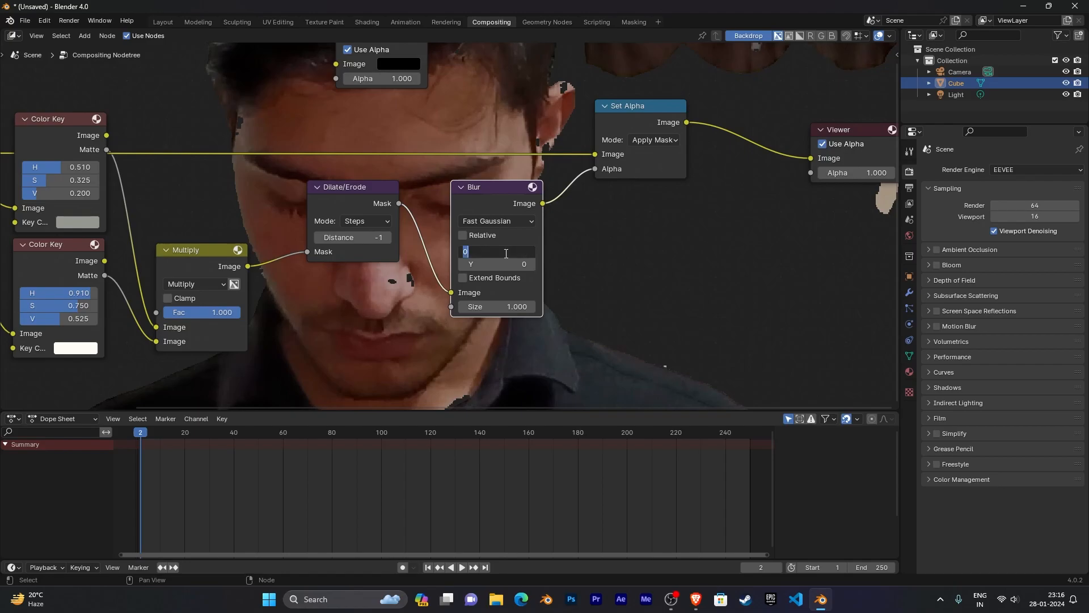
type("1")
key("Return")
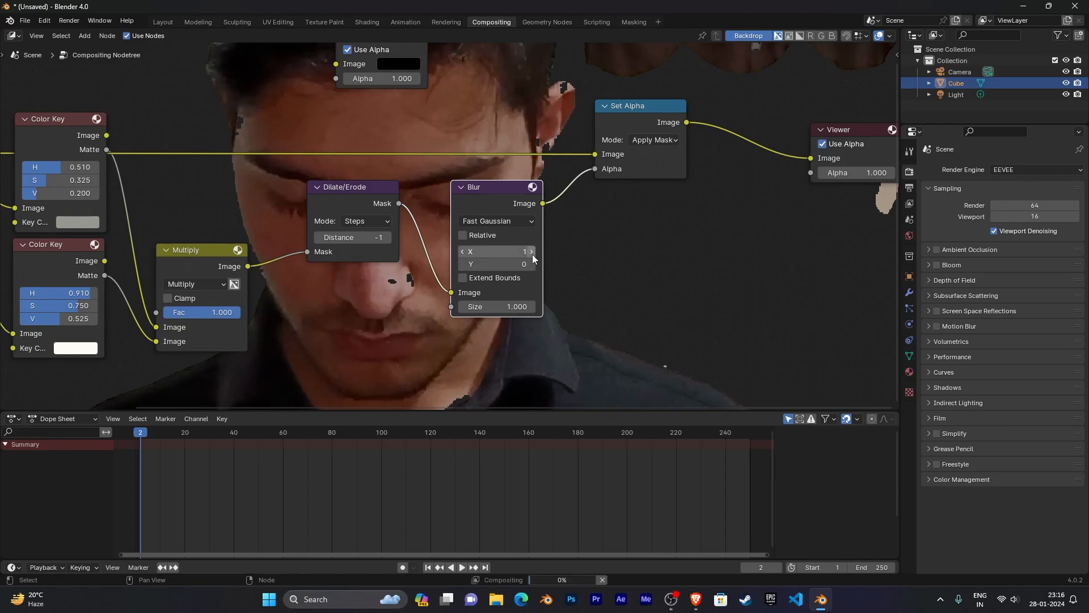
left_click(532, 265)
type("1")
key("Return")
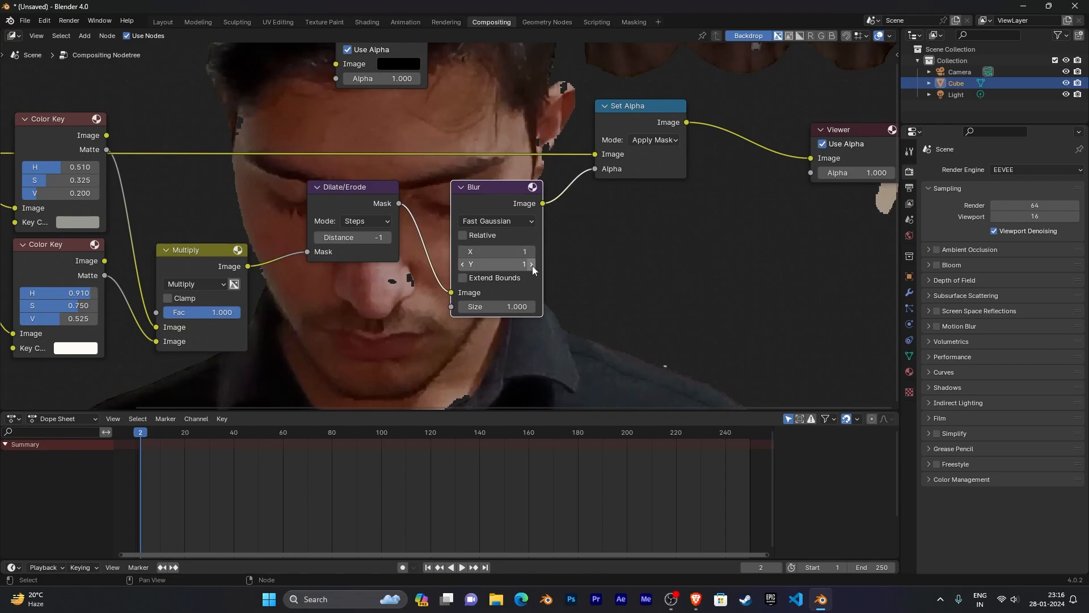
left_click(532, 252)
left_click(533, 264)
middle_click_drag(736, 319, 712, 301)
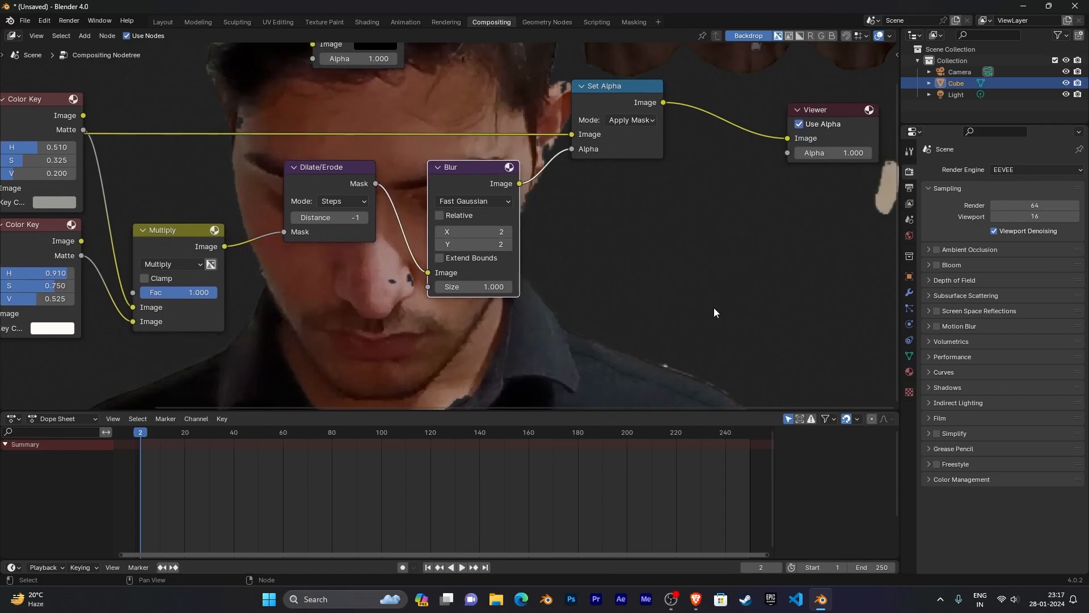
Try the Blur node's X and Y at 4 each, and return both to 2
left_click(506, 231)
left_click(508, 243)
left_click(509, 231)
left_click(510, 243)
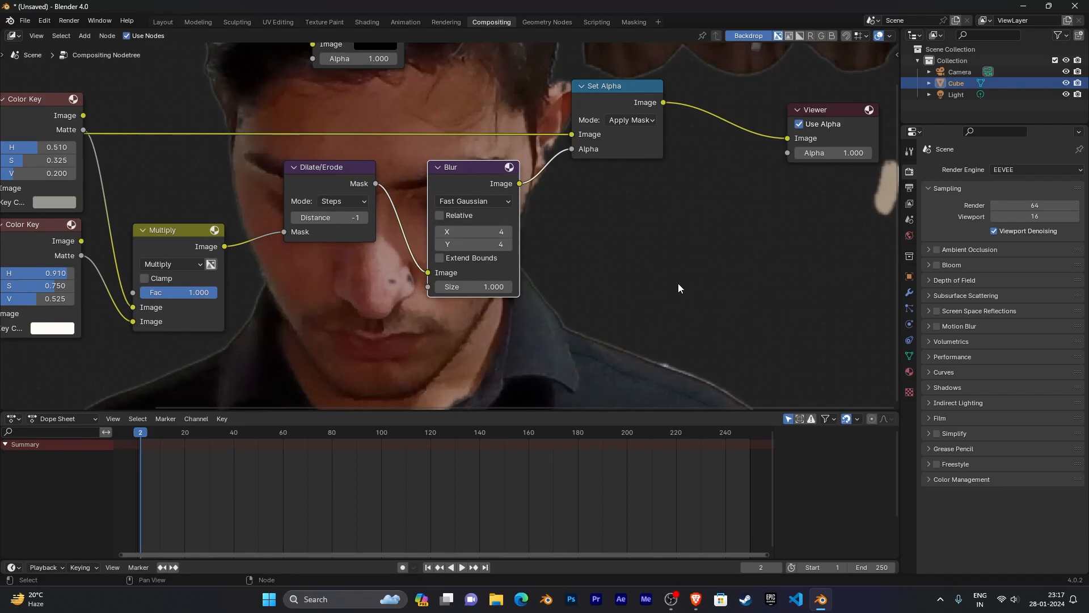
left_click(439, 231)
left_click(438, 245)
left_click(440, 231)
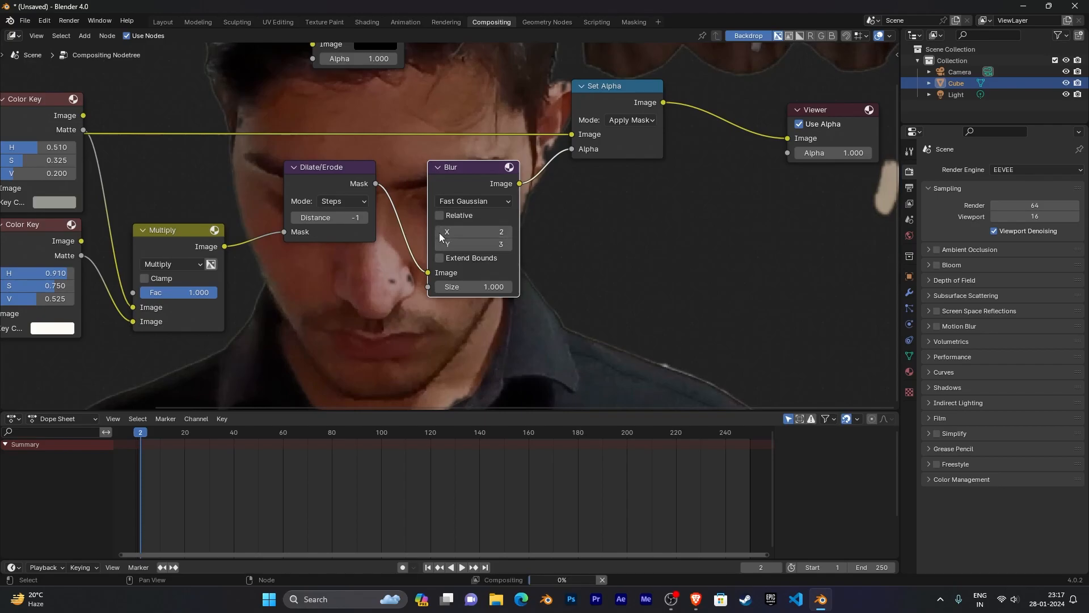
left_click(440, 245)
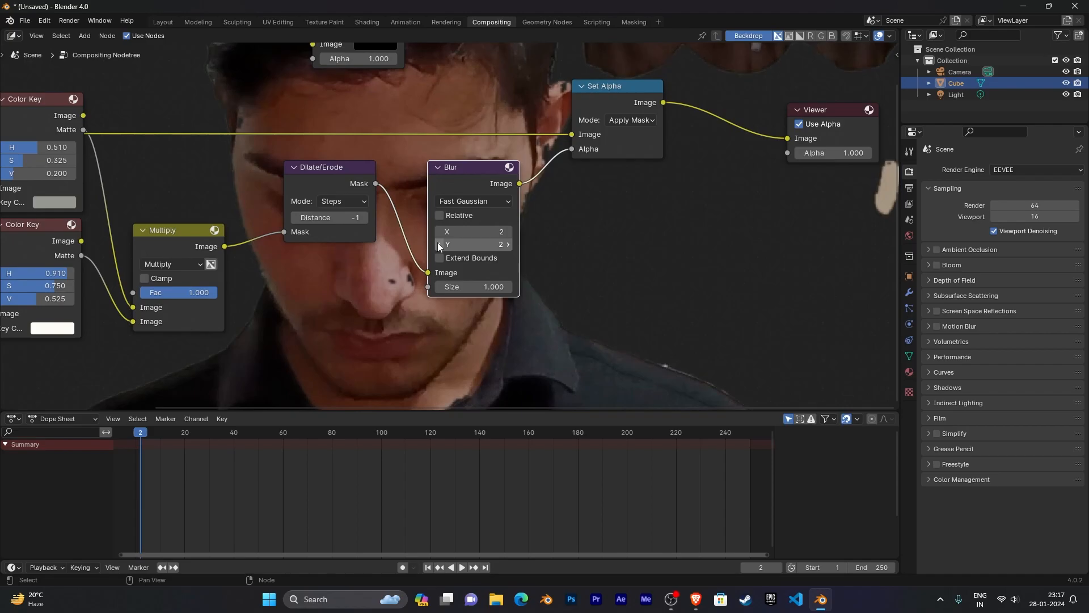
Duplicate the Dilate/Erode node and insert the copy on the link between the Blur and Set Alpha nodes
scroll(662, 277, "down", 1)
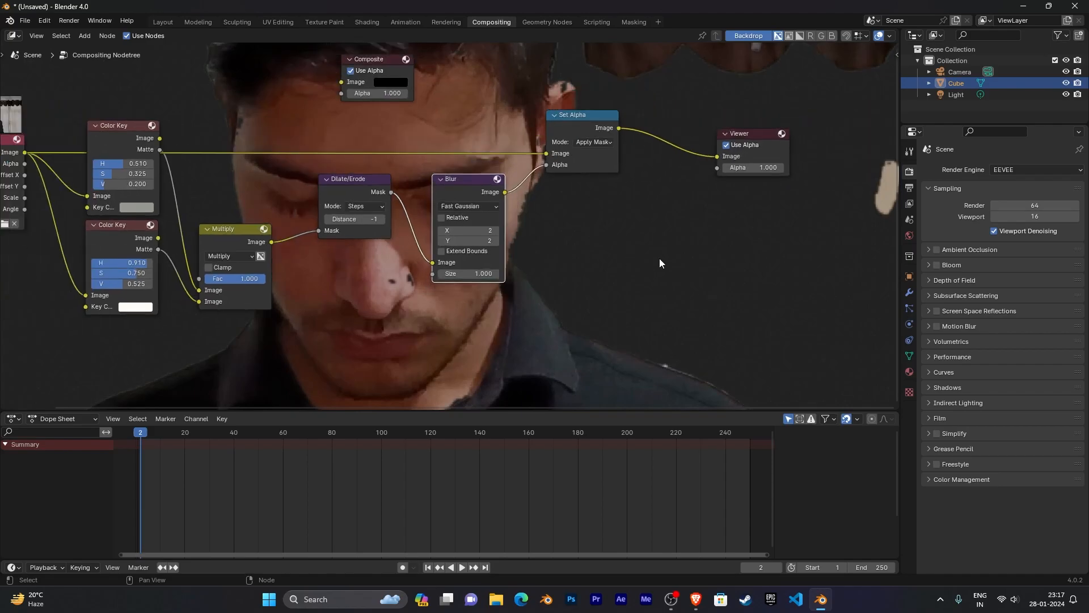
middle_click_drag(663, 277, 600, 310)
left_click(329, 230)
key("shift+d")
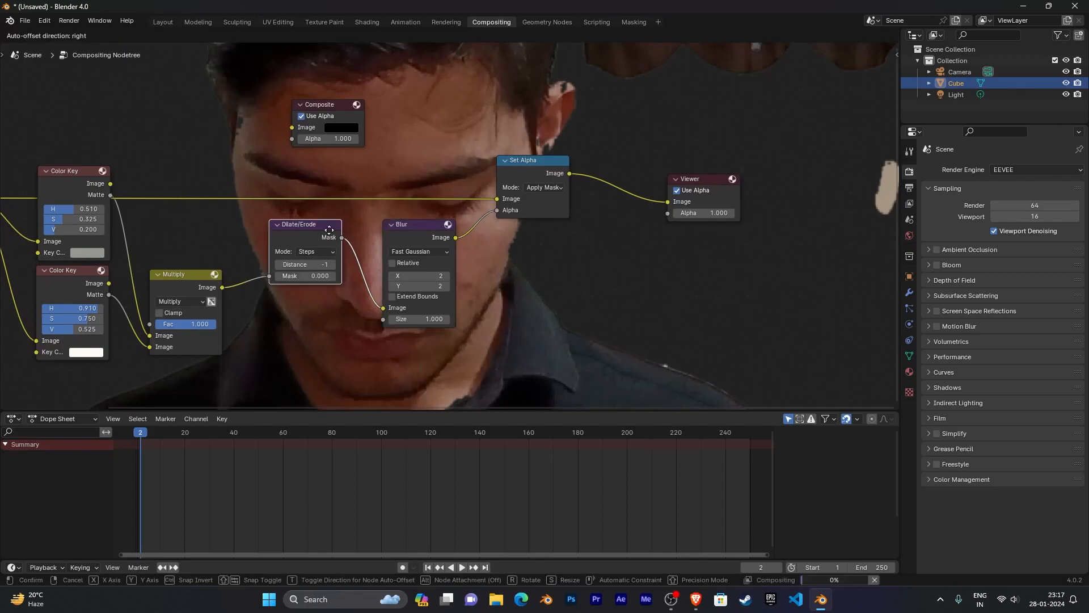
left_click(557, 220)
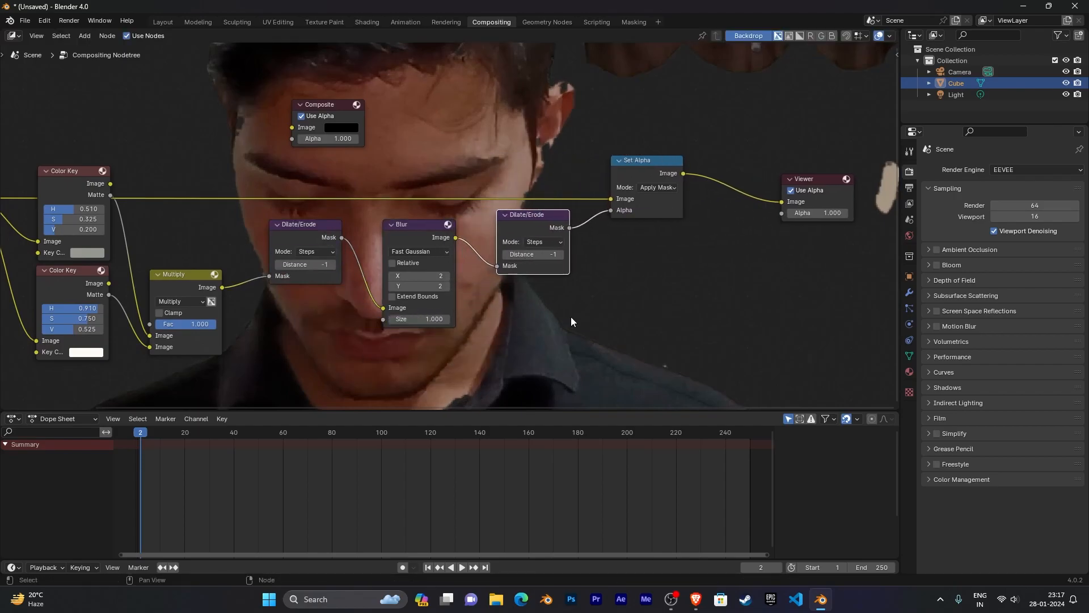
Set the Blur node's X and Y values to 3 each
left_click(446, 276)
left_click(447, 287)
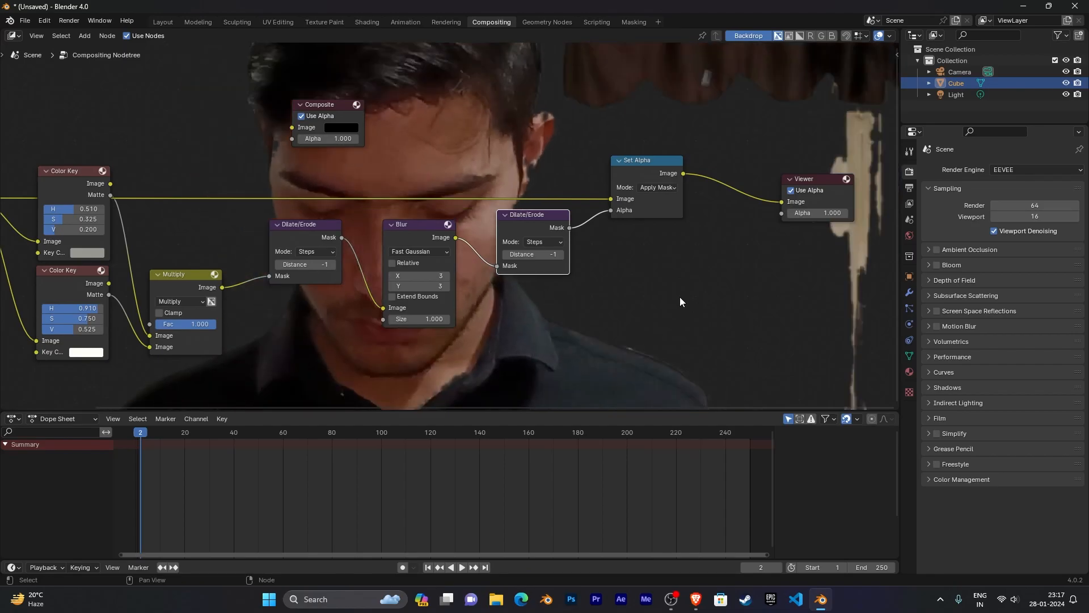
middle_click_drag(660, 324, 576, 305)
middle_click_drag(623, 257, 648, 295)
scroll(599, 281, "down", 3)
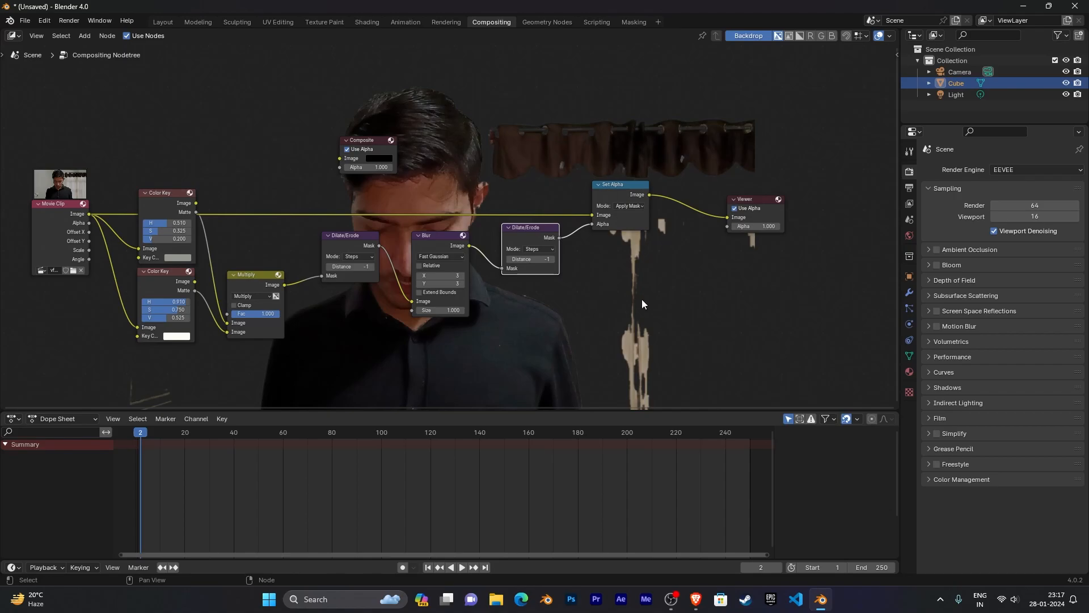
Switch to the Masking workspace and create a new mask named "remove" on vfx_1.mp4
left_click(633, 21)
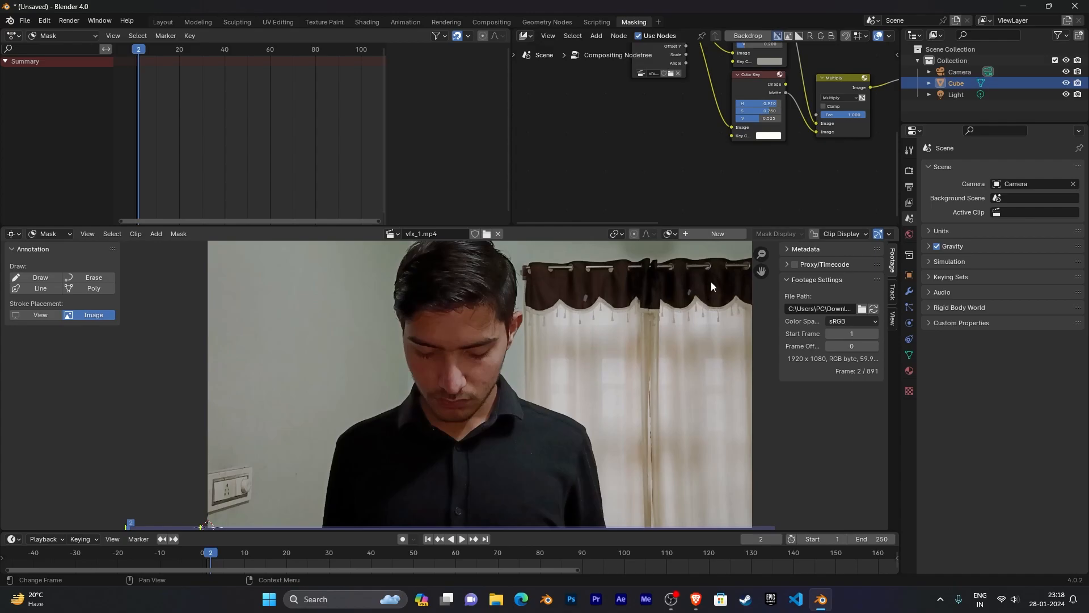
left_click(715, 234)
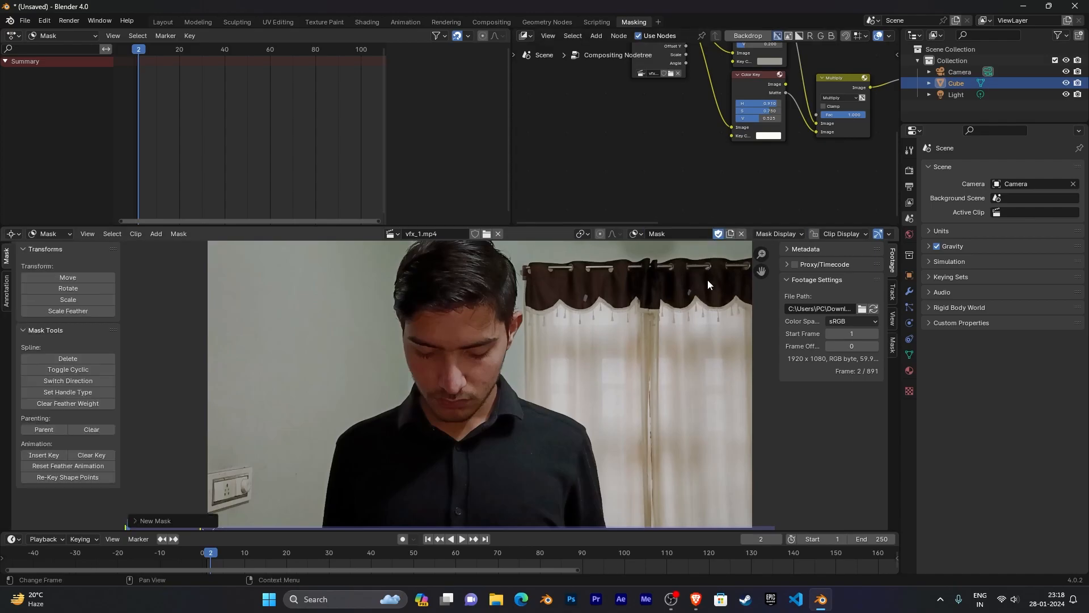
left_click(670, 234)
key("BackSpace")
type("remove")
key("Return")
Begin the mask spline beside the man's head and run its points above the curtain to just outside the frame's right edge
left_click(519, 254, "ctrl")
scroll(625, 344, "down", 2)
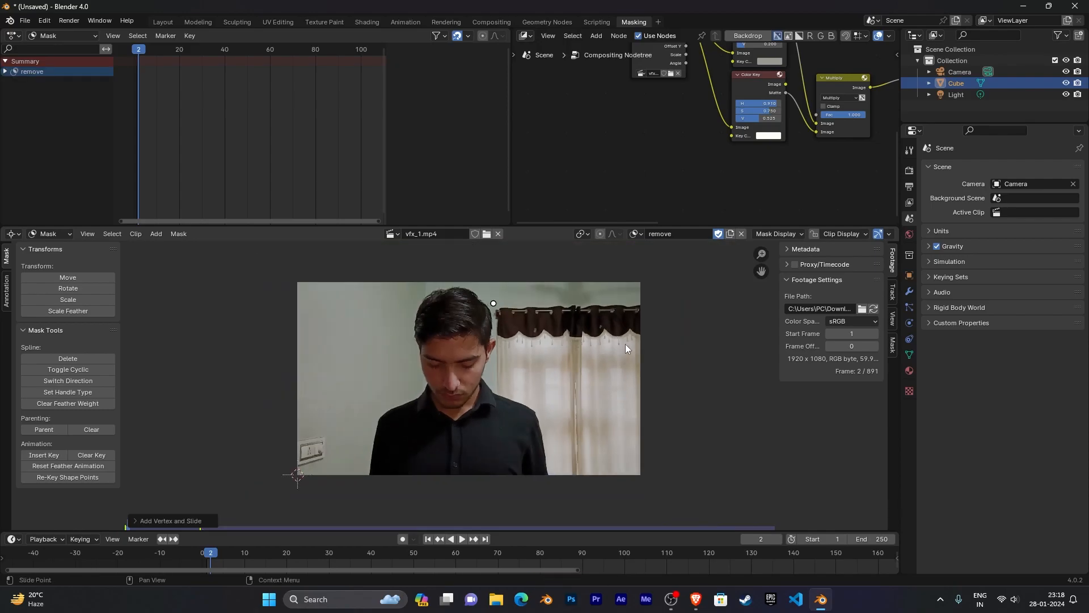
scroll(626, 344, "up", 4)
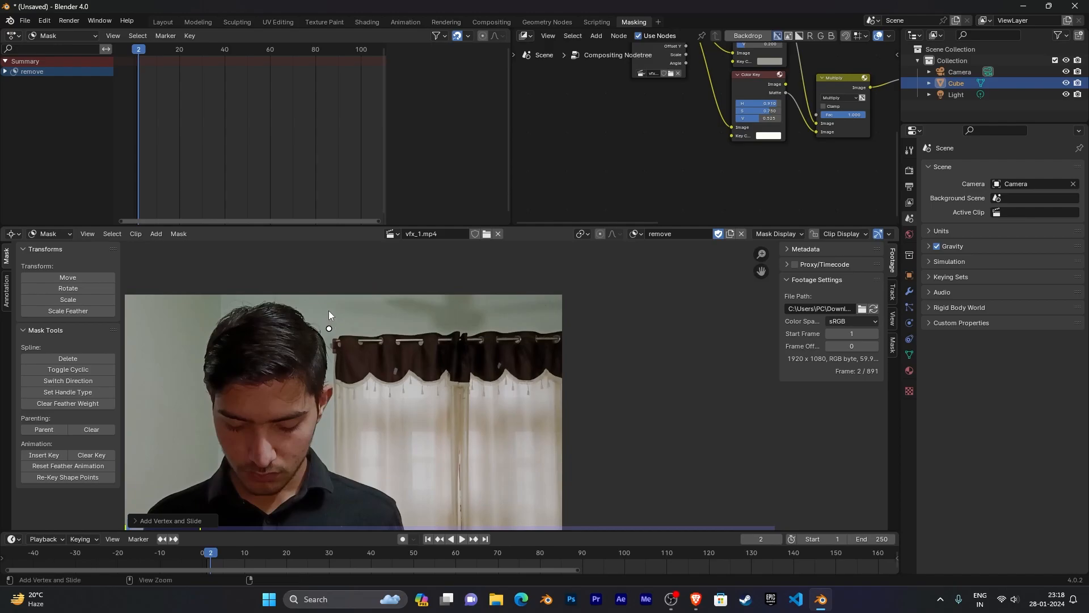
left_click_drag(329, 311, 340, 296, "ctrl")
left_click(417, 298, "ctrl")
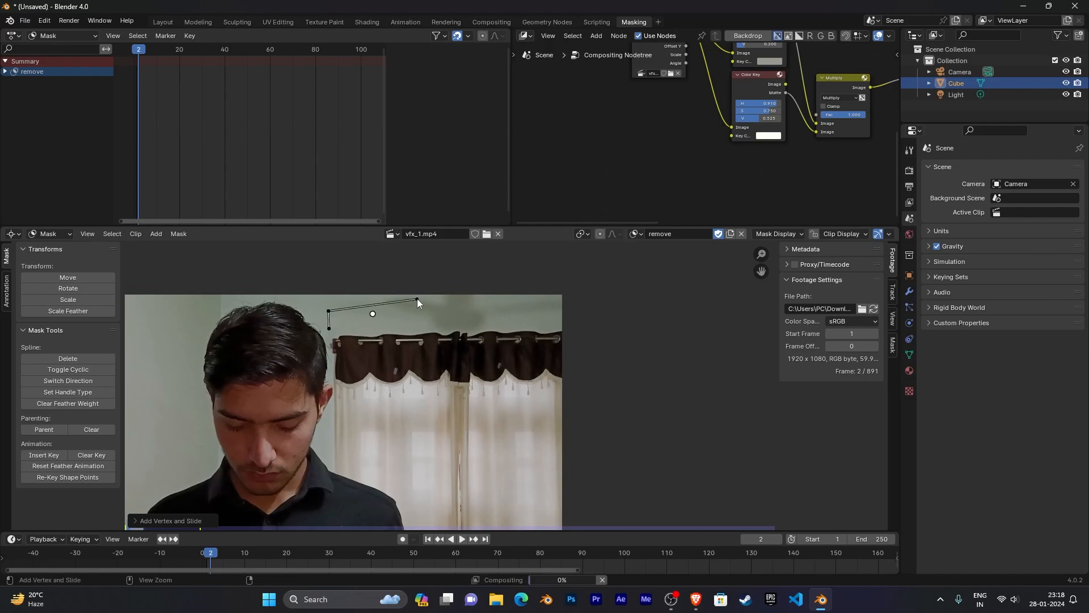
left_click(536, 303, "ctrl")
left_click(577, 343, "ctrl")
Continue the mask spline down outside the frame's right edge and back beneath its bottom edge toward the man
scroll(624, 386, "up", 1)
middle_click_drag(641, 365, 670, 274)
left_click(652, 372, "ctrl")
left_click(635, 476, "ctrl")
left_click(590, 512, "ctrl")
left_click(480, 506, "ctrl")
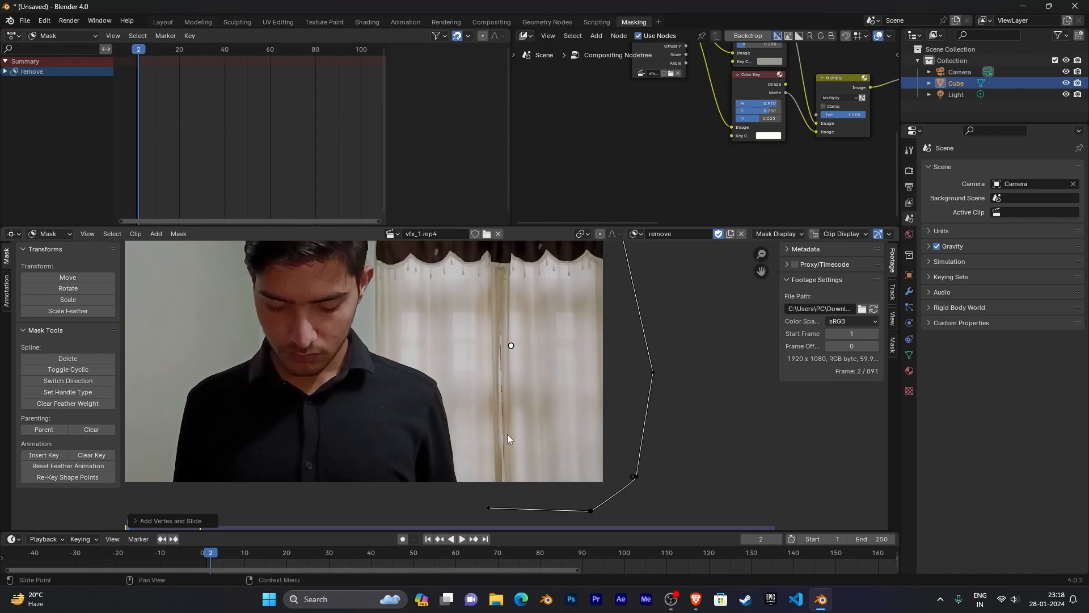
Continue the mask spline up through the curtains, following the man's shoulder and neck to a point beside his ear
scroll(567, 414, "down", 2)
middle_click_drag(581, 411, 581, 454)
middle_click_drag(542, 423, 558, 374)
scroll(558, 375, "up", 1)
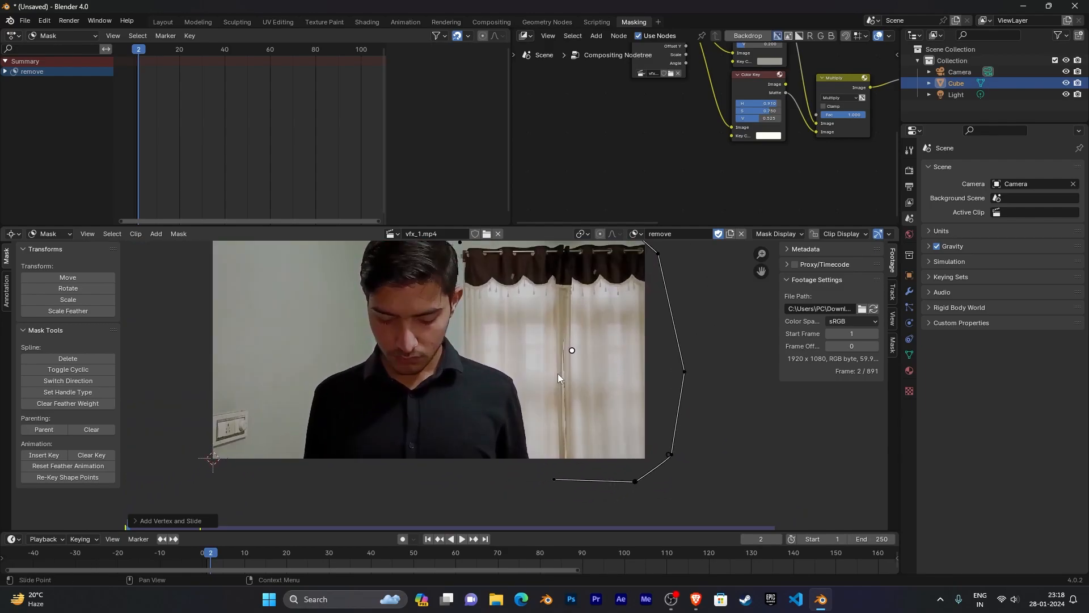
middle_click_drag(622, 339, 573, 361)
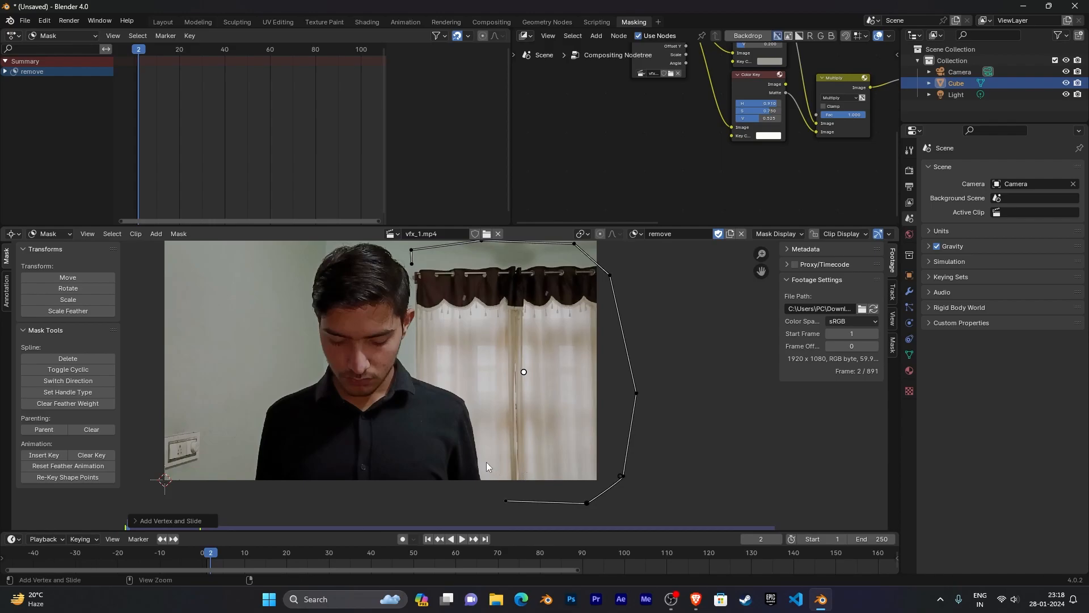
left_click(521, 464, "ctrl")
left_click(518, 428, "ctrl")
left_click(499, 402, "ctrl")
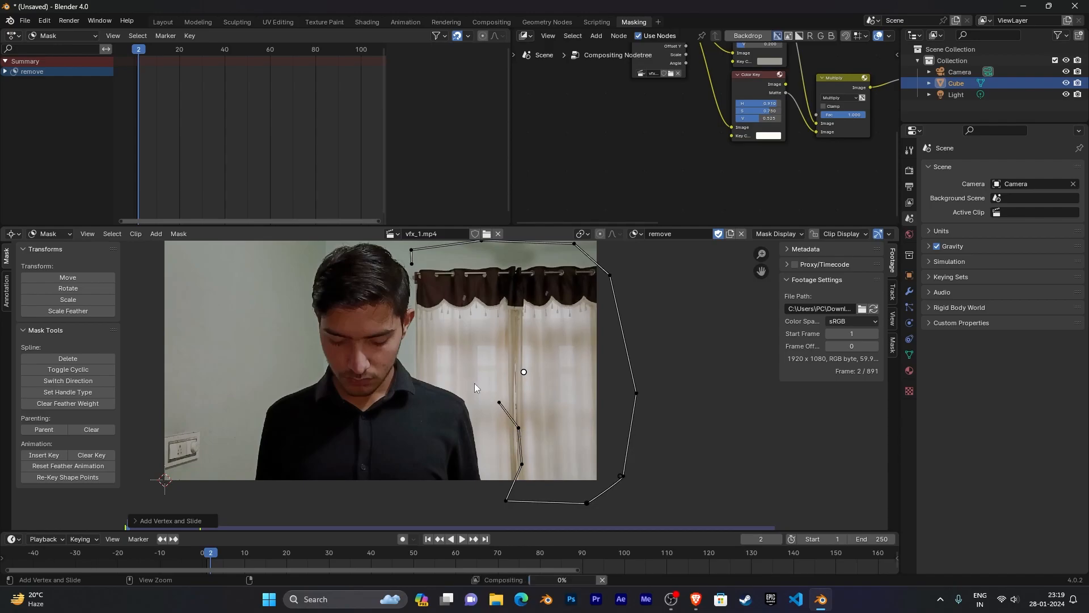
left_click(469, 348, "ctrl")
left_click(427, 332, "ctrl")
left_click(414, 306, "ctrl")
left_click(412, 291, "ctrl")
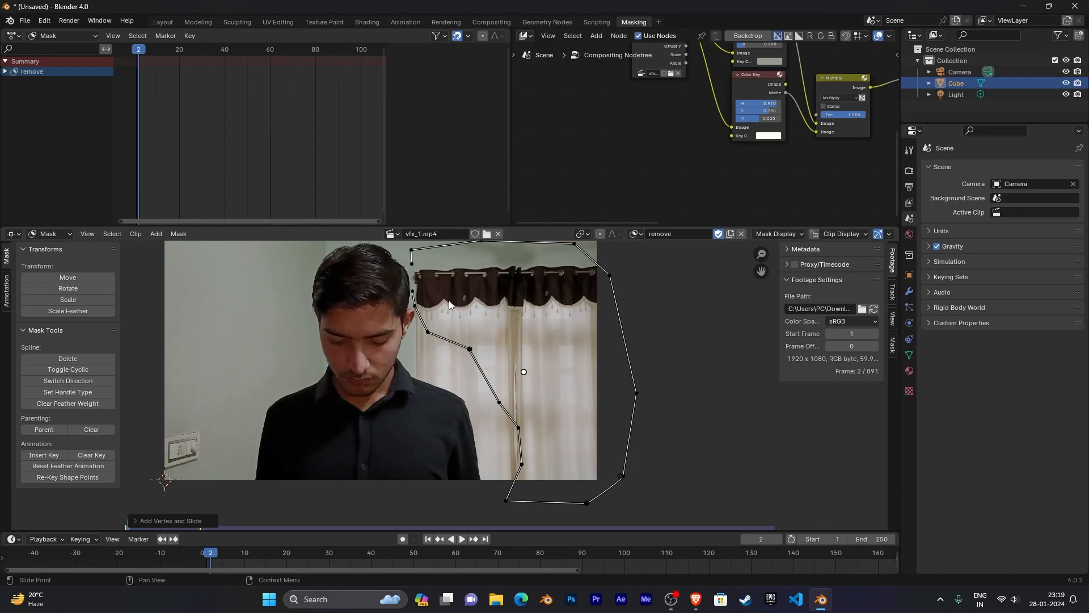
Move the spline's first points from beside the head to the wall area above the curtain
middle_click_drag(448, 303, 619, 309)
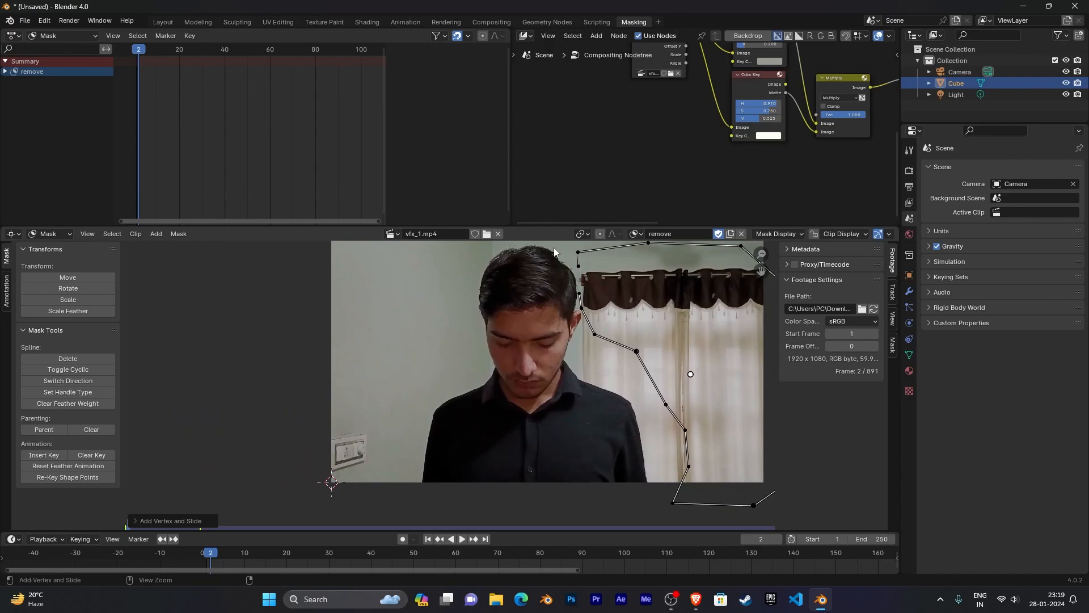
left_click_drag(580, 268, 569, 249)
key("i")
mouse_move(579, 251)
left_mouse_down()
mouse_move(623, 248)
mouse_move(594, 250)
left_mouse_up()
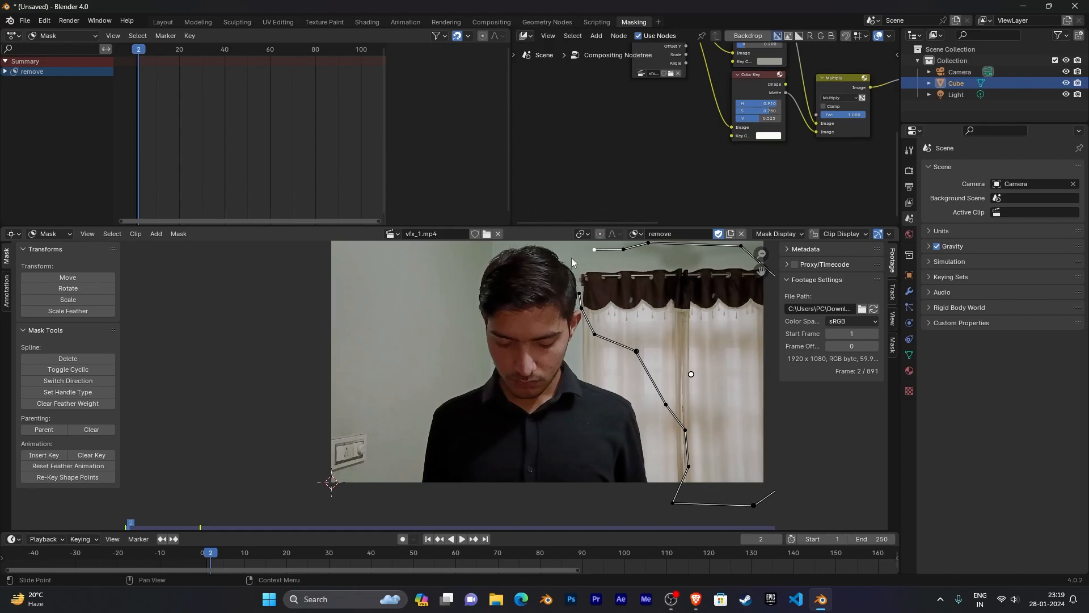
Extend the spline's starting end across the top of the head and along the wall, turning down outside the frame's left edge
left_click(571, 257, "ctrl")
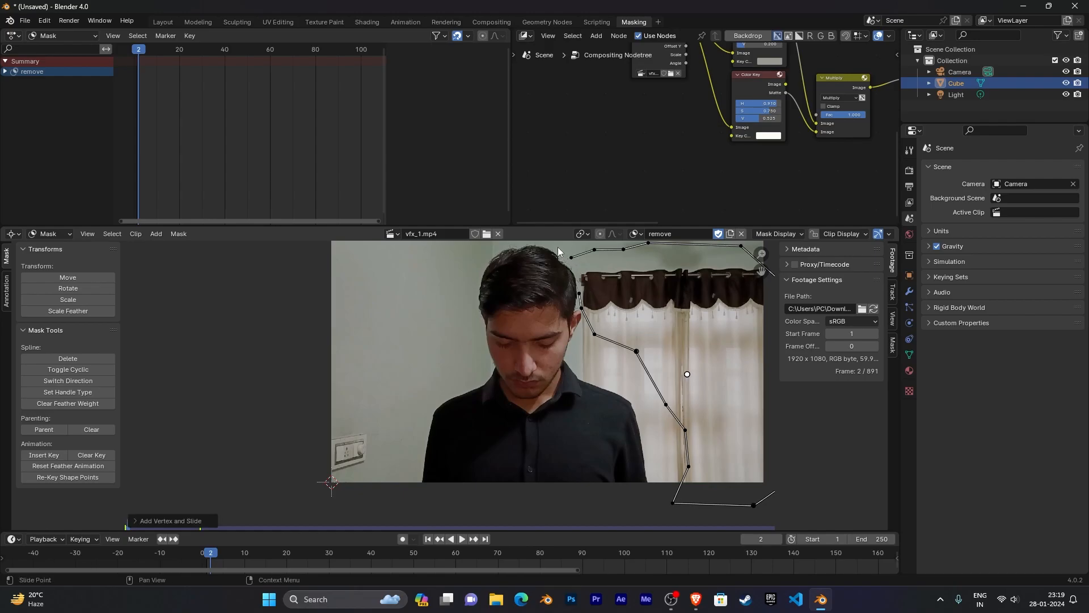
left_click(553, 245, "ctrl")
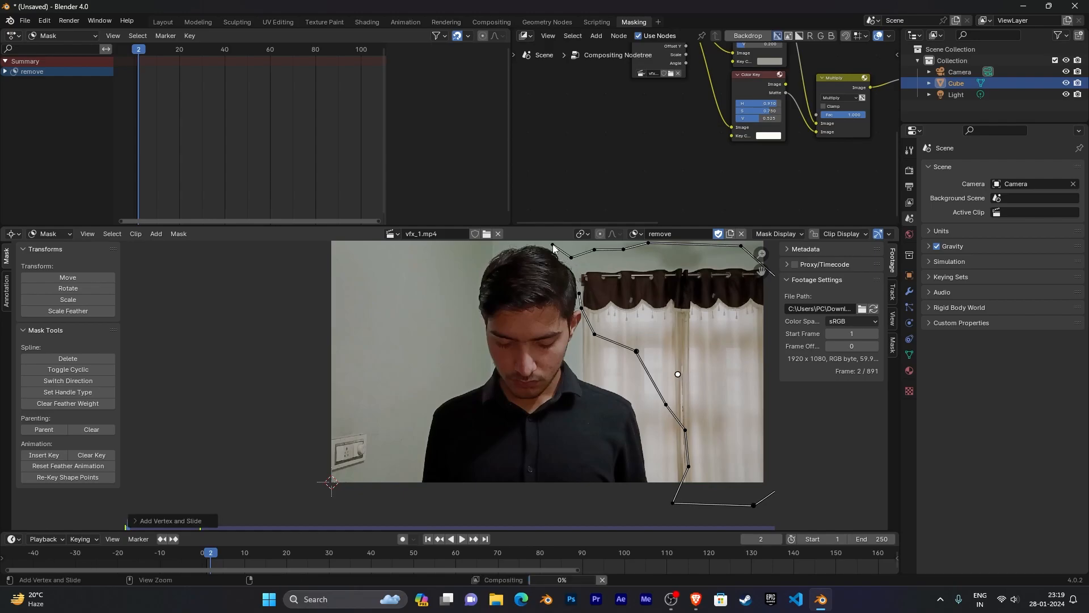
left_click(513, 241, "ctrl")
left_click(473, 245, "ctrl")
left_click(389, 249, "ctrl")
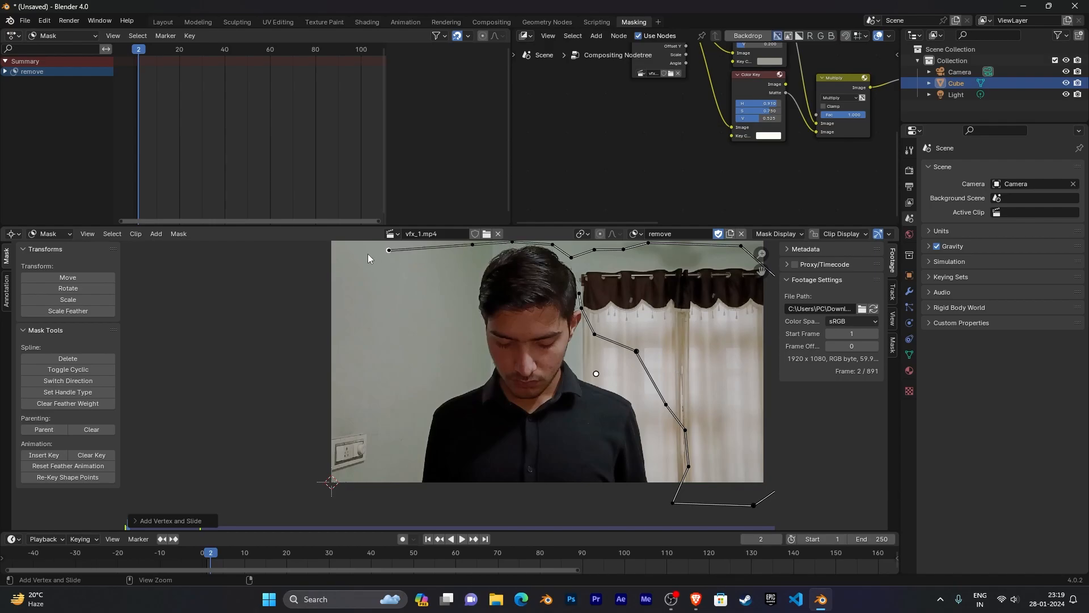
left_click(305, 258, "ctrl")
left_click(293, 399, "ctrl")
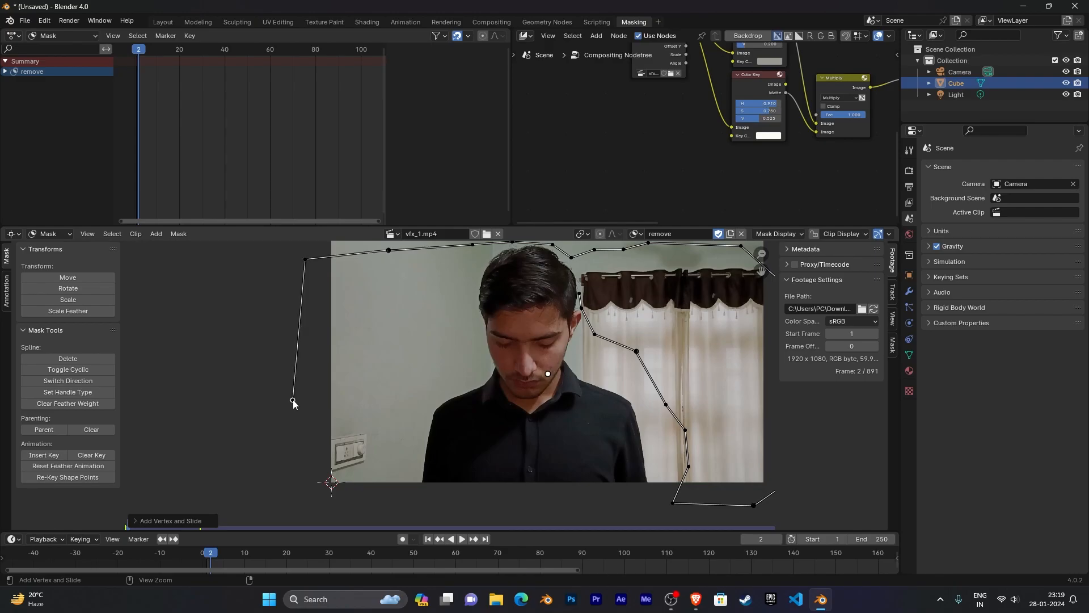
Carry the mask spline around the frame's lower-left corner and up past the wall switchboard
left_click(311, 477, "ctrl")
left_click(341, 496, "ctrl")
left_click(358, 487, "ctrl")
left_click(376, 454, "ctrl")
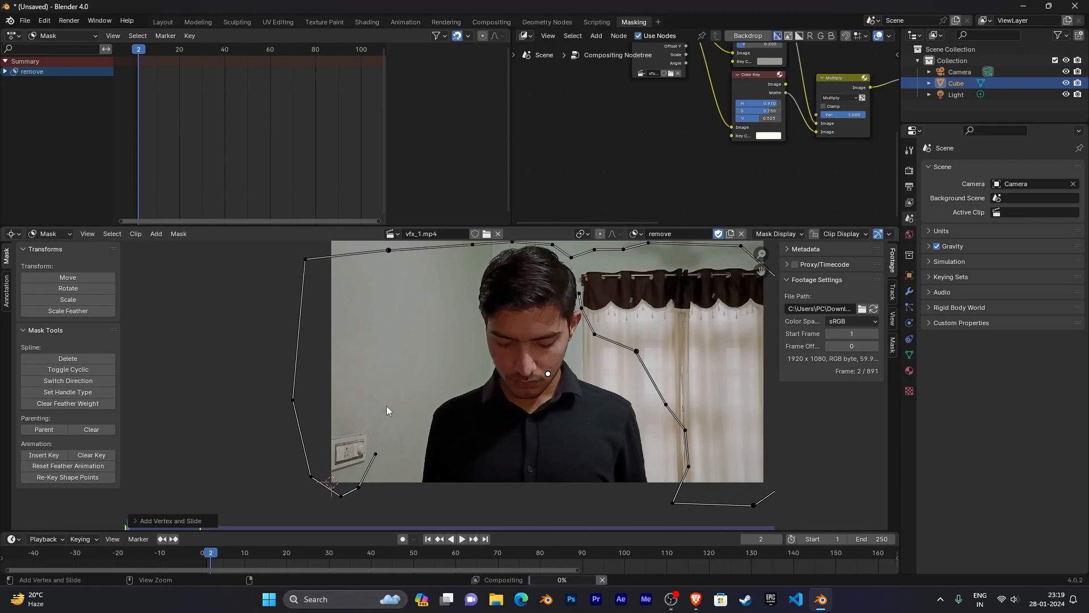
Add mask points up the wall beside the man and around the top of his head
left_click(394, 365, "ctrl")
left_click(410, 310, "ctrl")
left_click(443, 279, "ctrl")
left_click(475, 258, "ctrl")
left_click(515, 244, "ctrl")
left_click(560, 254, "ctrl")
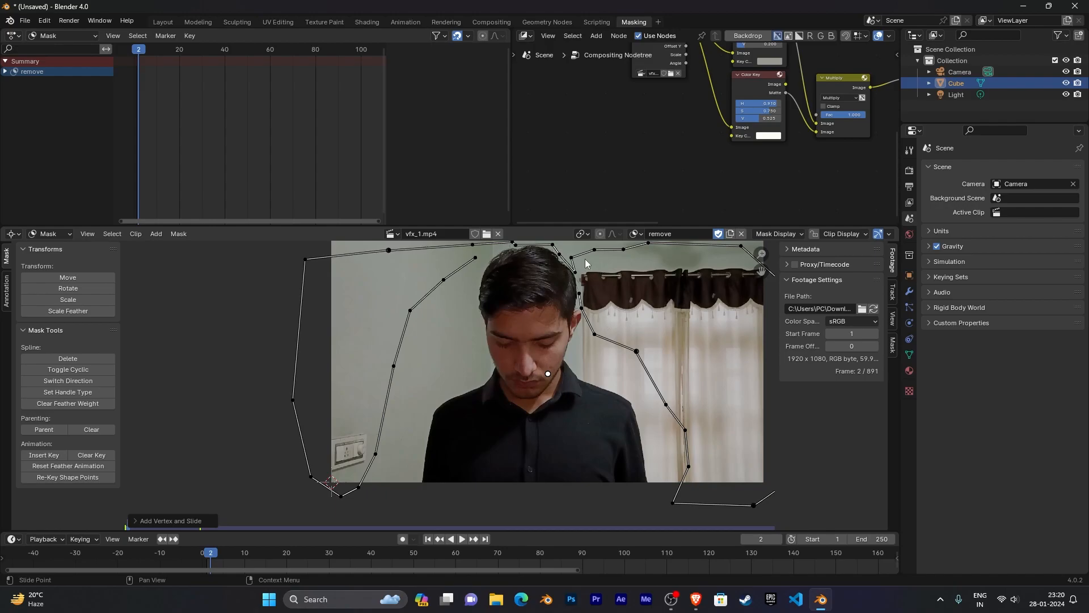
Move the outer outline's points near the head up above the frame's top edge, clear of the hair
left_click_drag(573, 260, 584, 251)
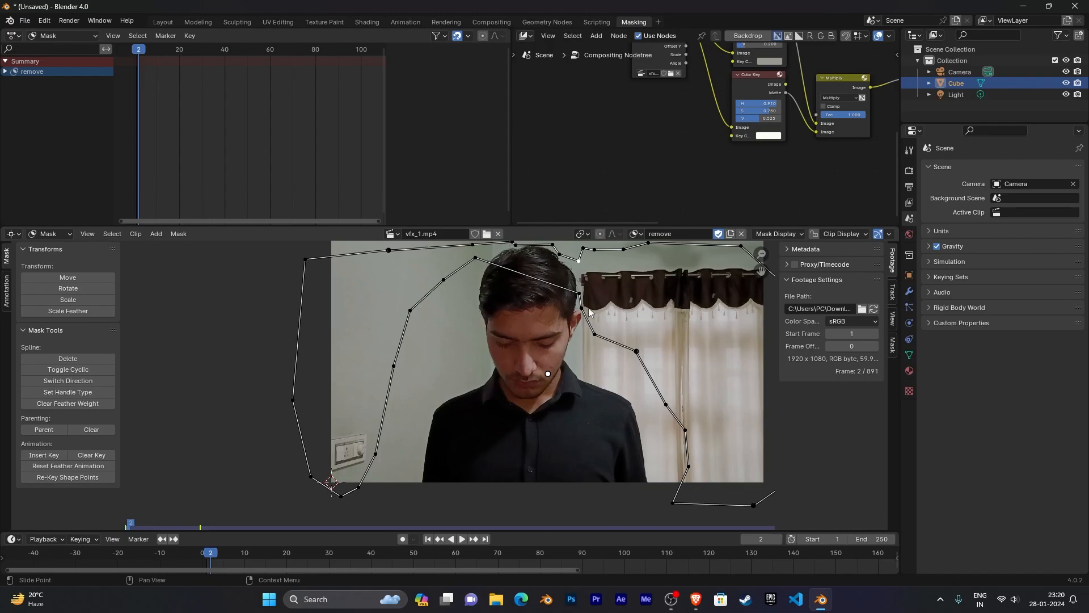
left_click_drag(579, 294, 546, 237)
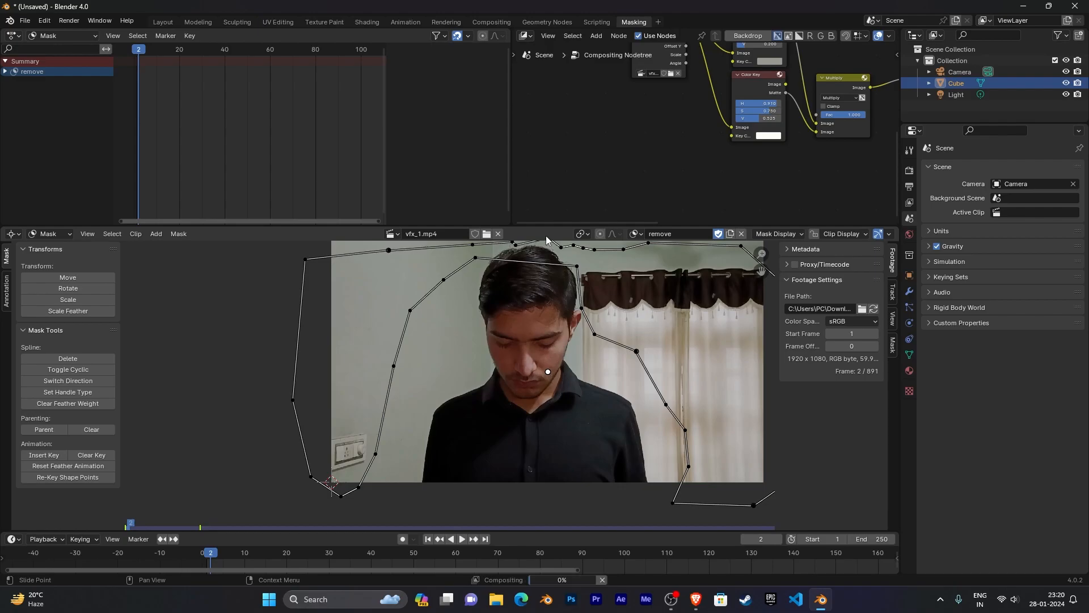
middle_click_drag(554, 262, 478, 398)
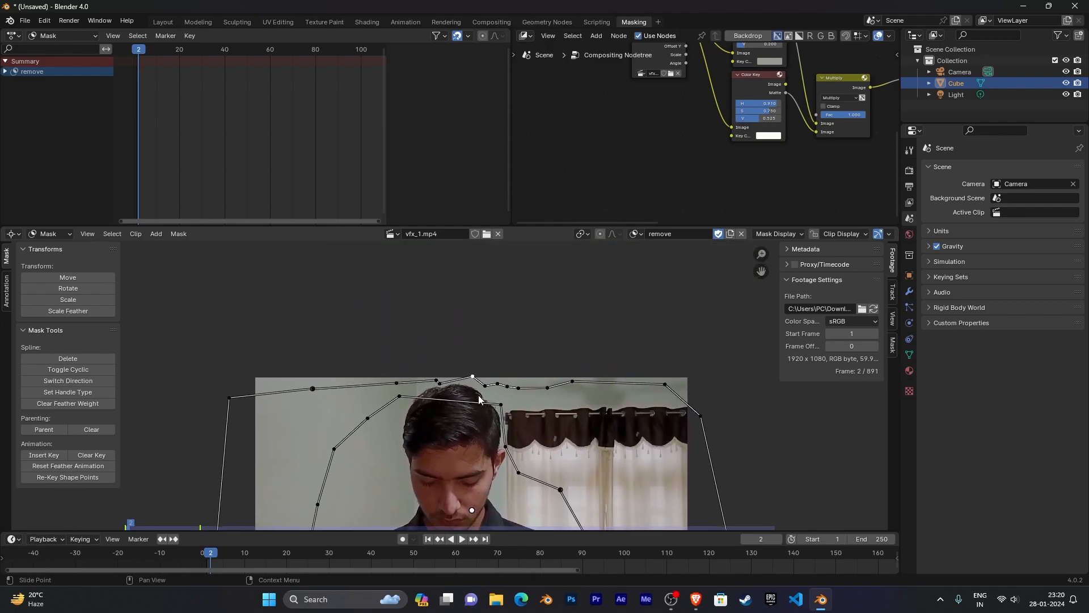
left_click_drag(481, 377, 519, 350)
left_click_drag(437, 380, 417, 348)
left_click_drag(439, 384, 438, 340)
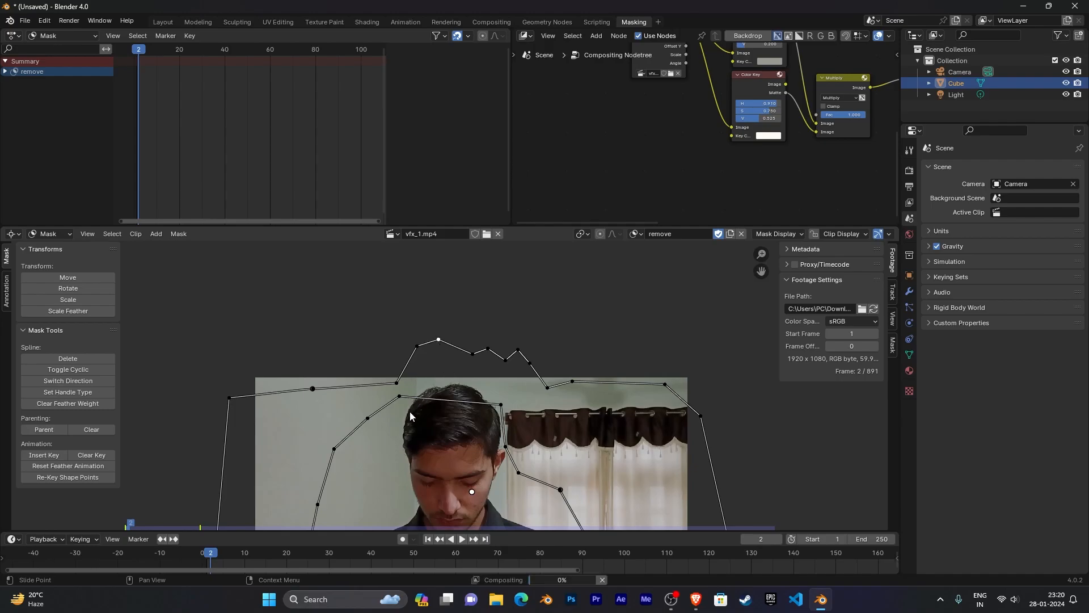
left_click_drag(396, 384, 382, 353)
Raise the inner outline's points on both sides above the hair and place the side point between the head and curtain rod
left_click_drag(400, 396, 400, 371)
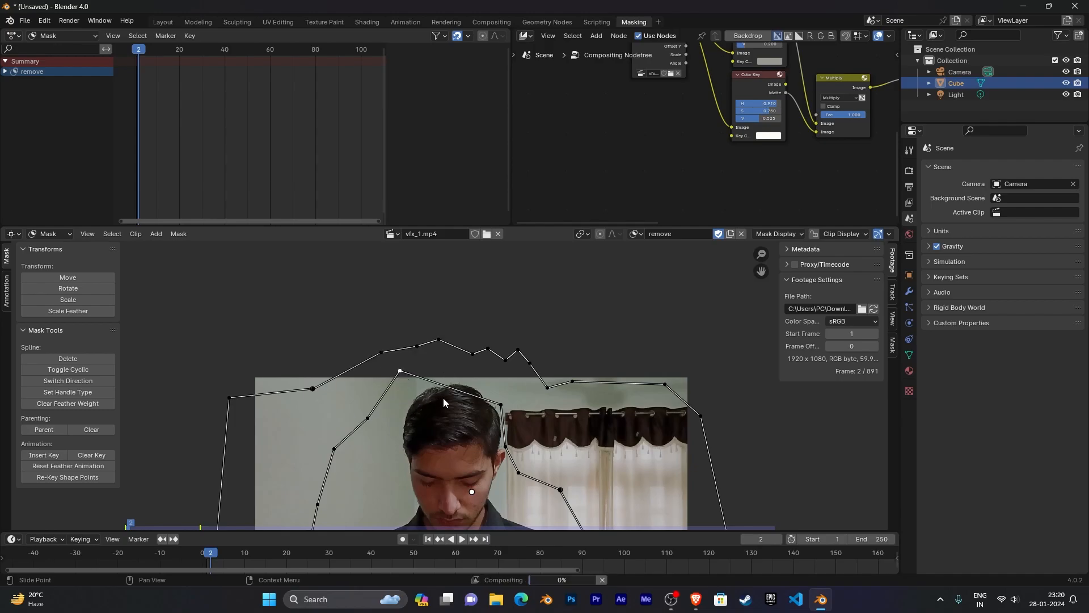
left_click_drag(503, 406, 500, 373)
left_click_drag(506, 447, 529, 434)
middle_click_drag(563, 431, 628, 353)
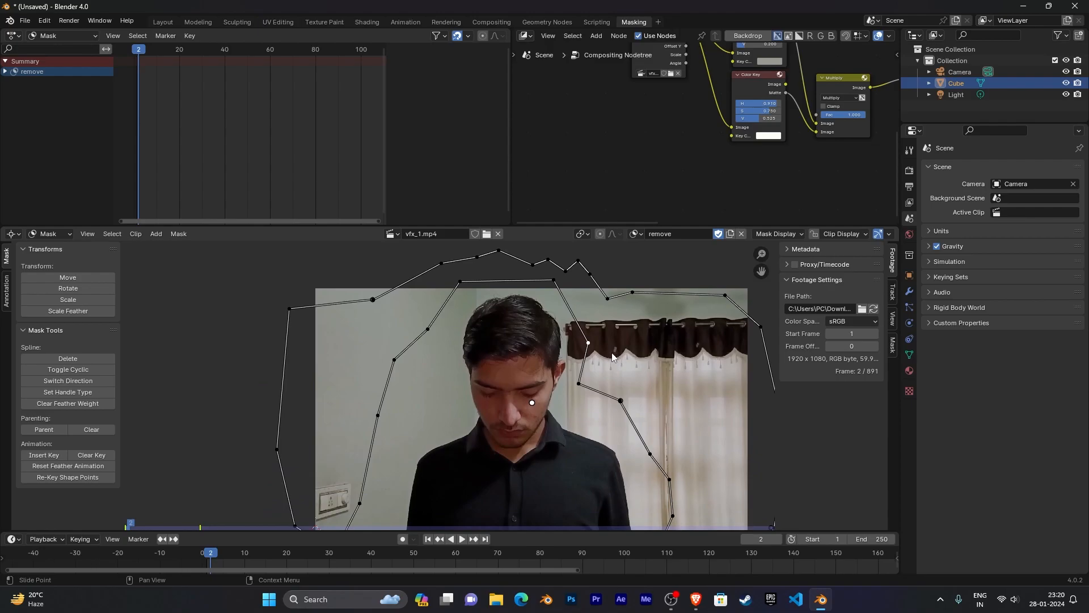
left_click_drag(589, 343, 566, 327)
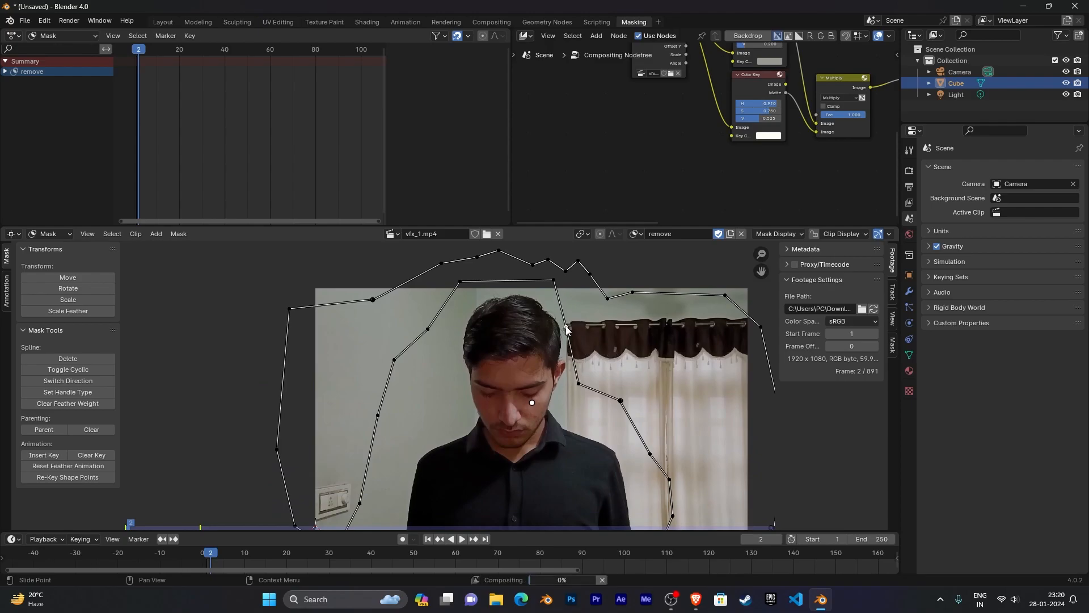
Add a point between the hair and the curtain rod end, and lower the corner above it to the frame's top edge
middle_click_drag(534, 386, 402, 508)
scroll(541, 395, "up", 2)
scroll(486, 442, "up", 1)
middle_click_drag(486, 441, 496, 430)
left_click(471, 397, "ctrl")
left_click_drag(471, 397, 454, 354)
middle_click_drag(446, 295, 449, 339)
left_click_drag(443, 309, 443, 331)
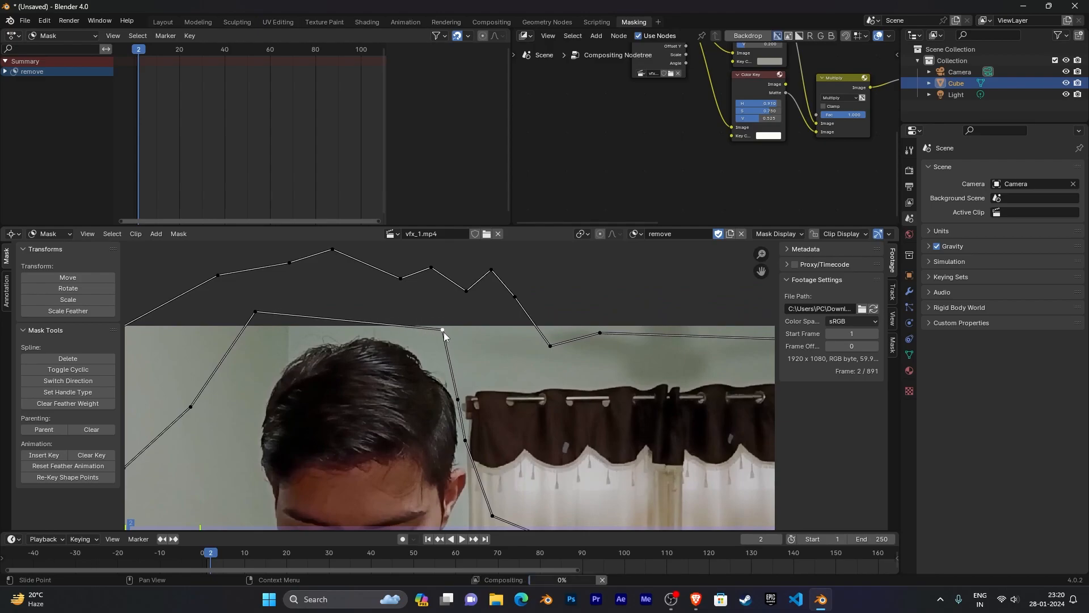
left_click(456, 399)
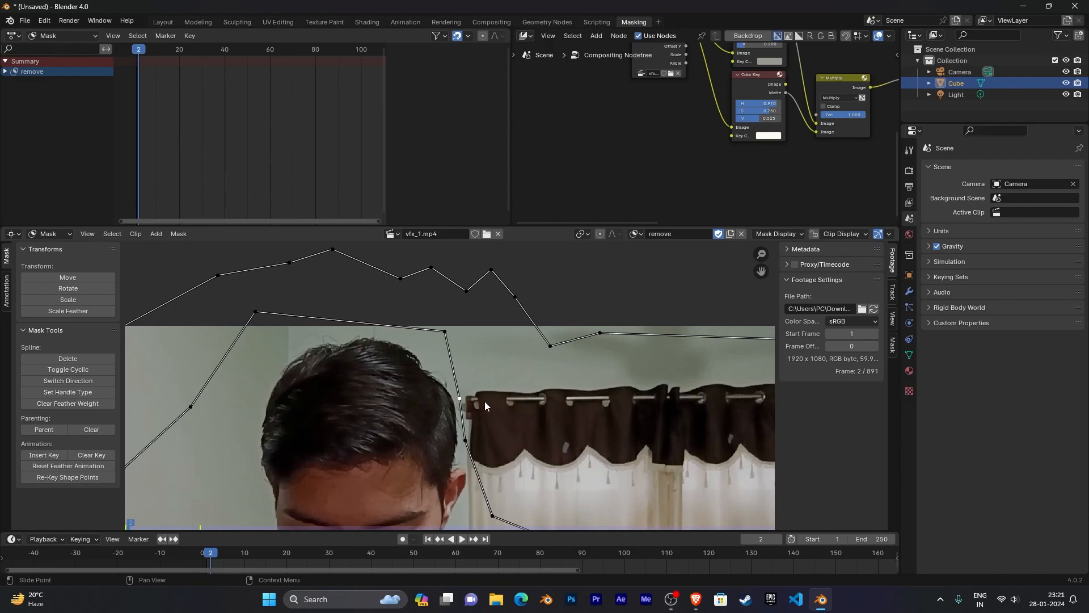
Turn on automatic keyframing so that changes to the mask points are recorded
scroll(510, 386, "down", 4)
middle_click_drag(551, 352, 578, 331)
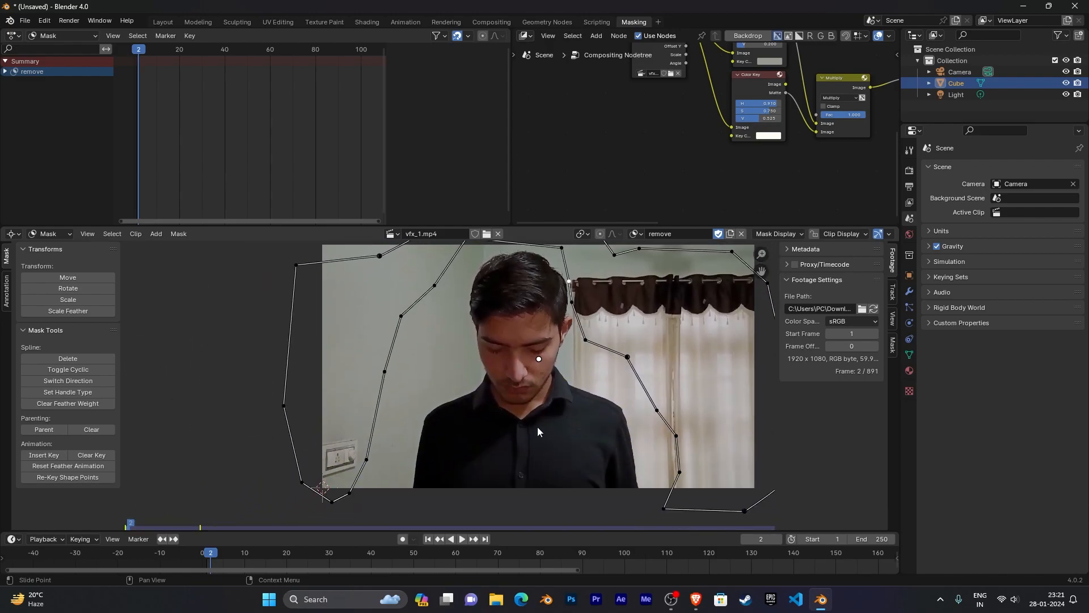
scroll(553, 411, "up", 1)
middle_click_drag(536, 438, 578, 430)
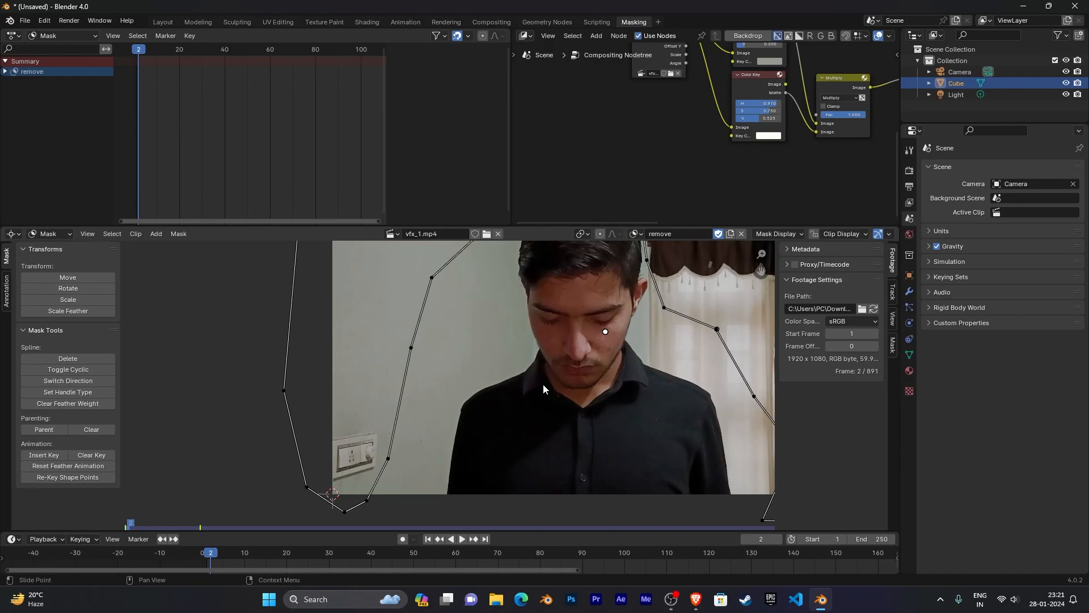
left_click(403, 540)
At frame 69, where the hand enters the shot, raise the mask's lower points beside the wall switch above the hand
left_click_drag(219, 560, 248, 559)
key("space")
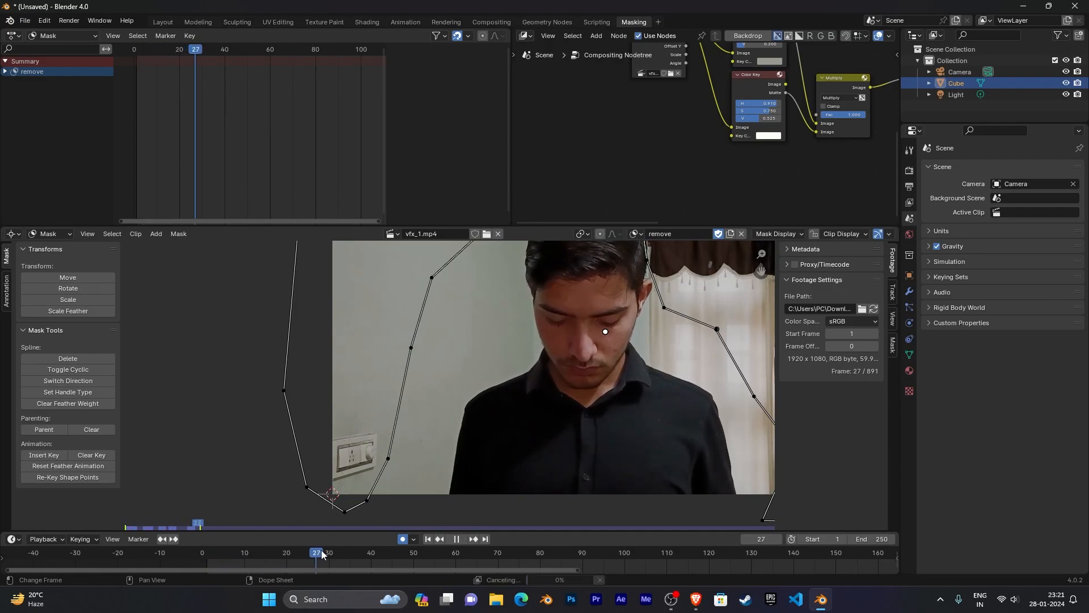
key("space")
scroll(620, 560, "down", 5)
middle_click_drag(605, 562, 323, 569)
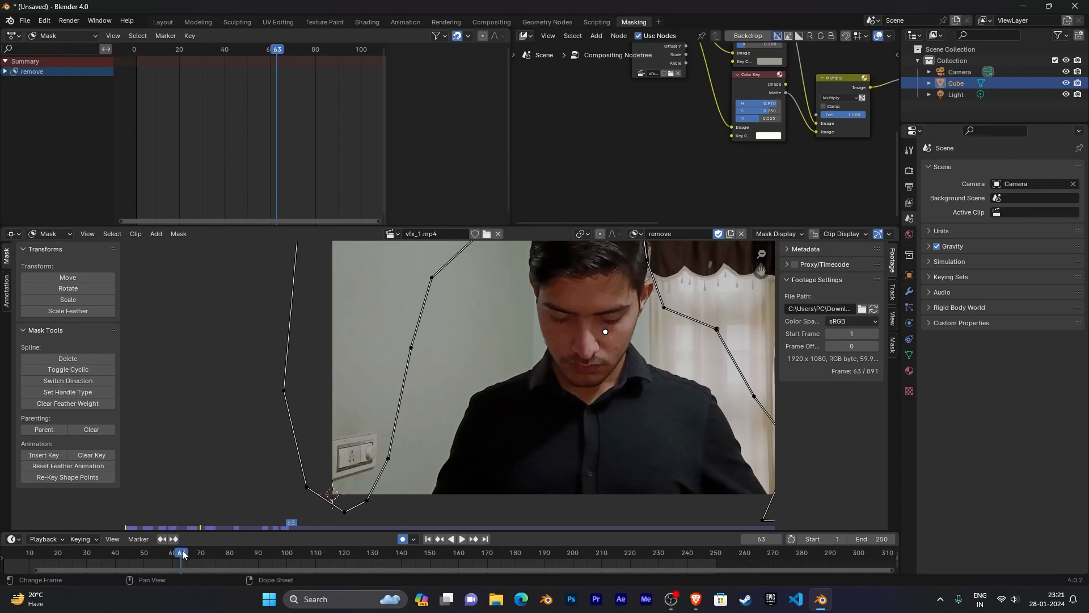
key("space")
left_click_drag(231, 554, 198, 556)
key("space")
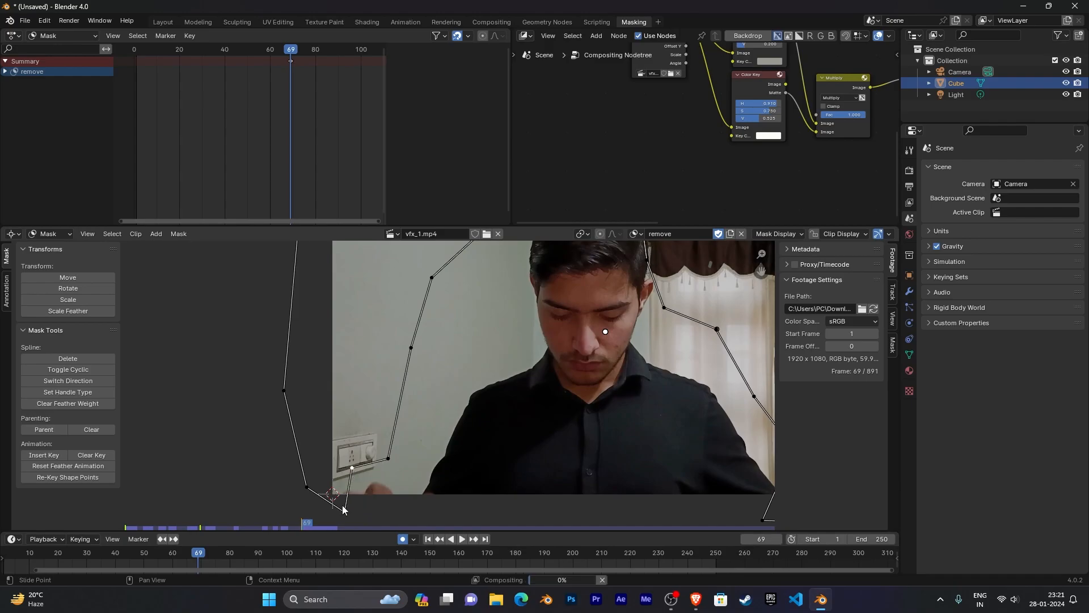
left_click_drag(344, 512, 338, 475)
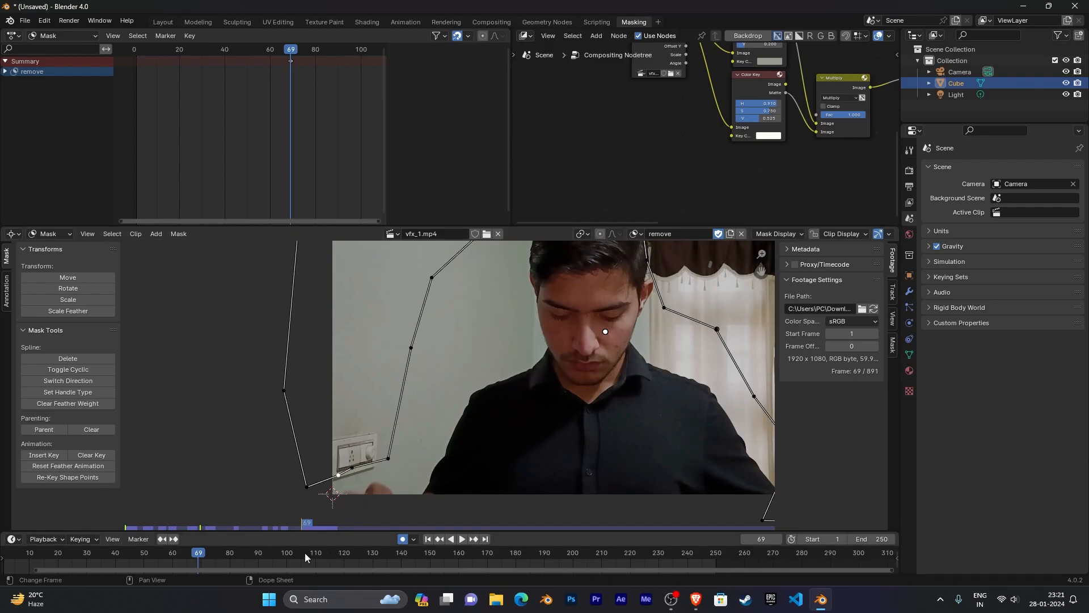
Keyframe the mask's lower points frame by frame from 71 to 74, keeping the outline clear of the rising hand
left_click(203, 555)
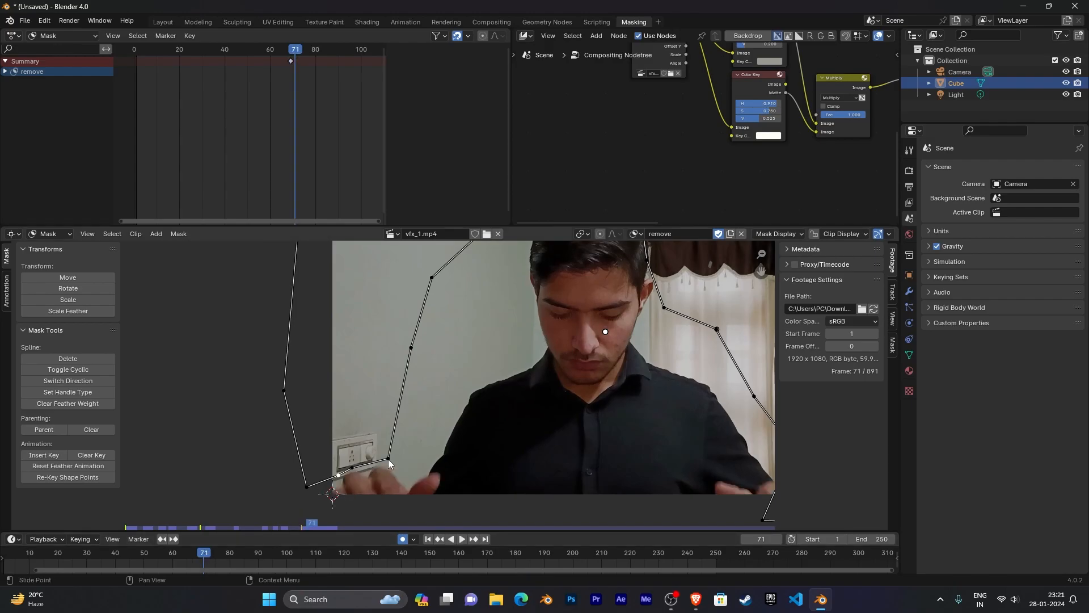
left_click_drag(388, 458, 332, 492)
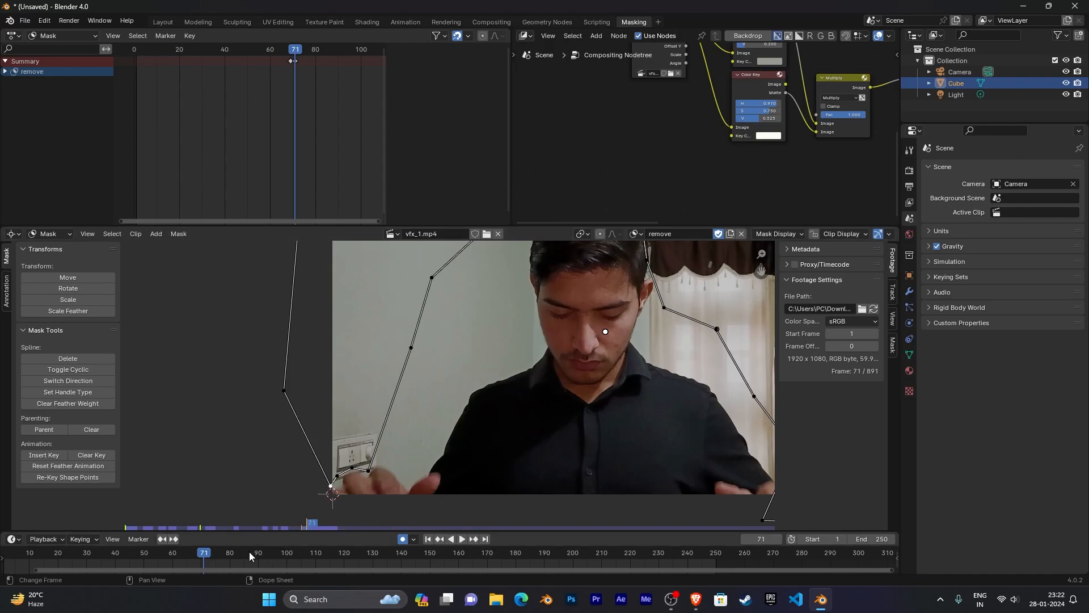
key("Right")
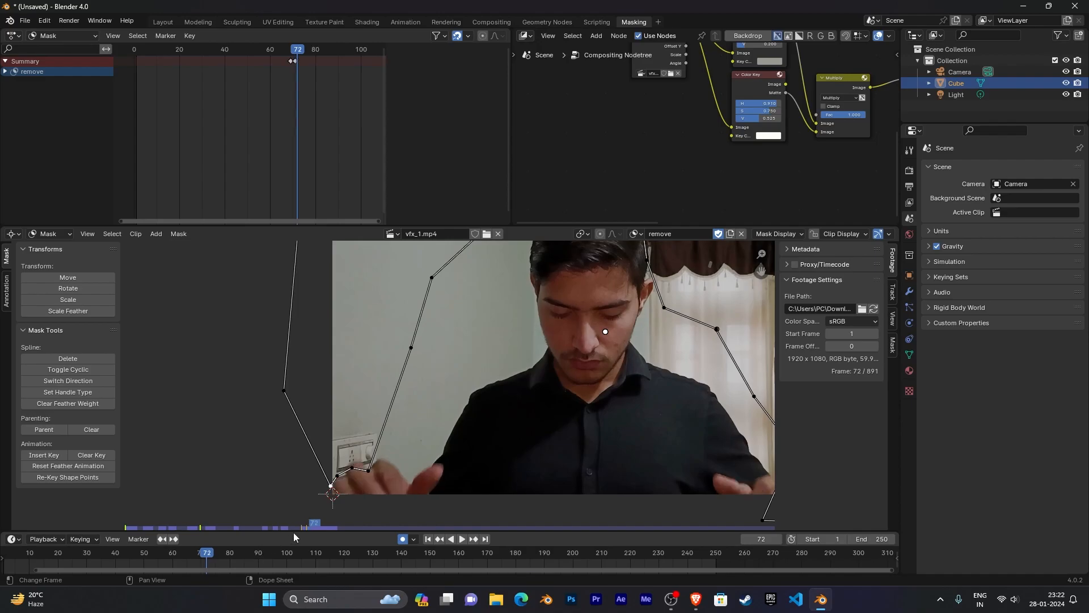
left_click_drag(368, 473, 351, 451)
key("Right")
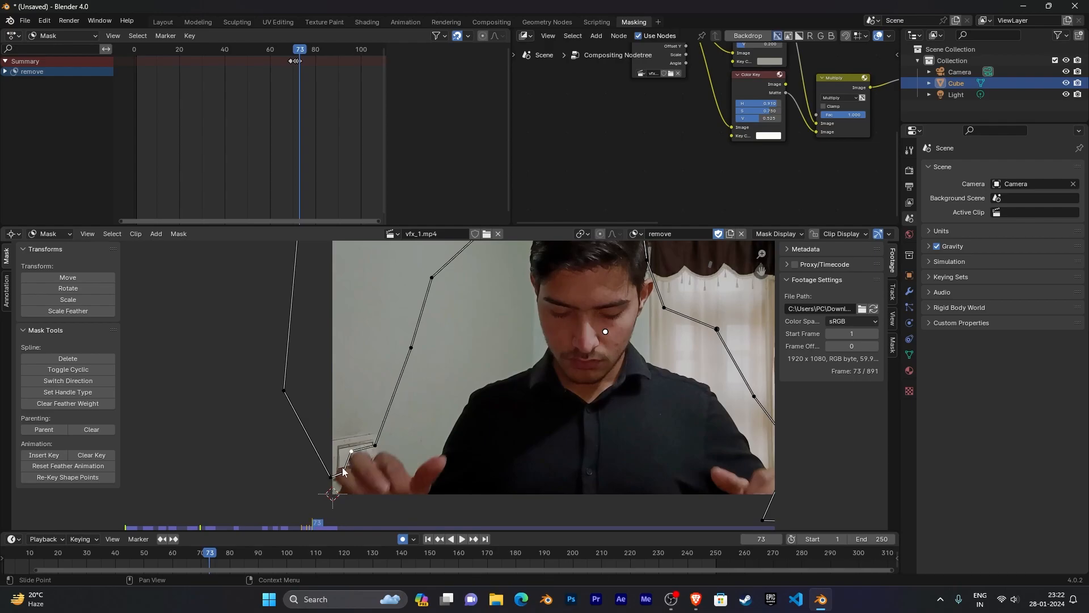
left_click_drag(331, 480, 333, 470)
key("Right")
left_click_drag(376, 444, 352, 439)
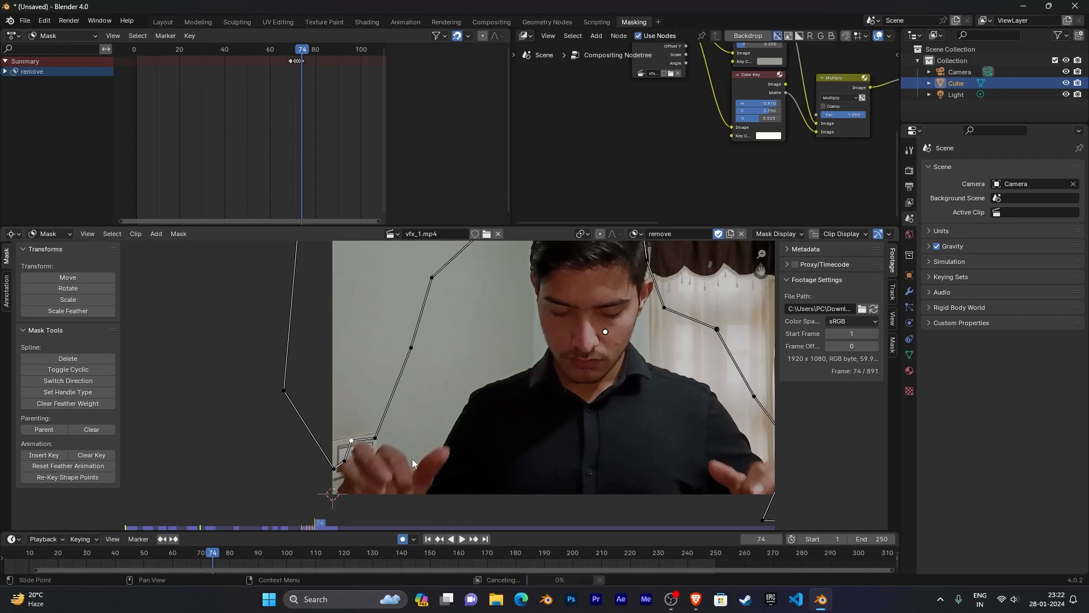
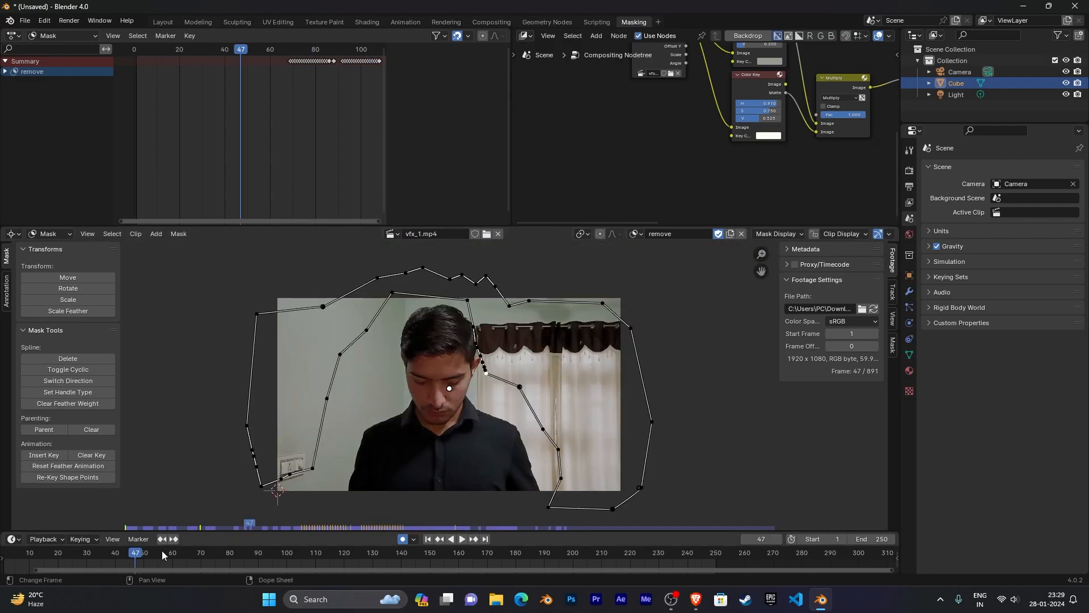
Go to frame 74 and add a Mask node below the last Dilate/Erode node in the main compositing node tree
left_click_drag(141, 557, 204, 555)
mouse_move(214, 554)
left_mouse_down()
mouse_move(297, 553)
mouse_move(213, 553)
left_mouse_up()
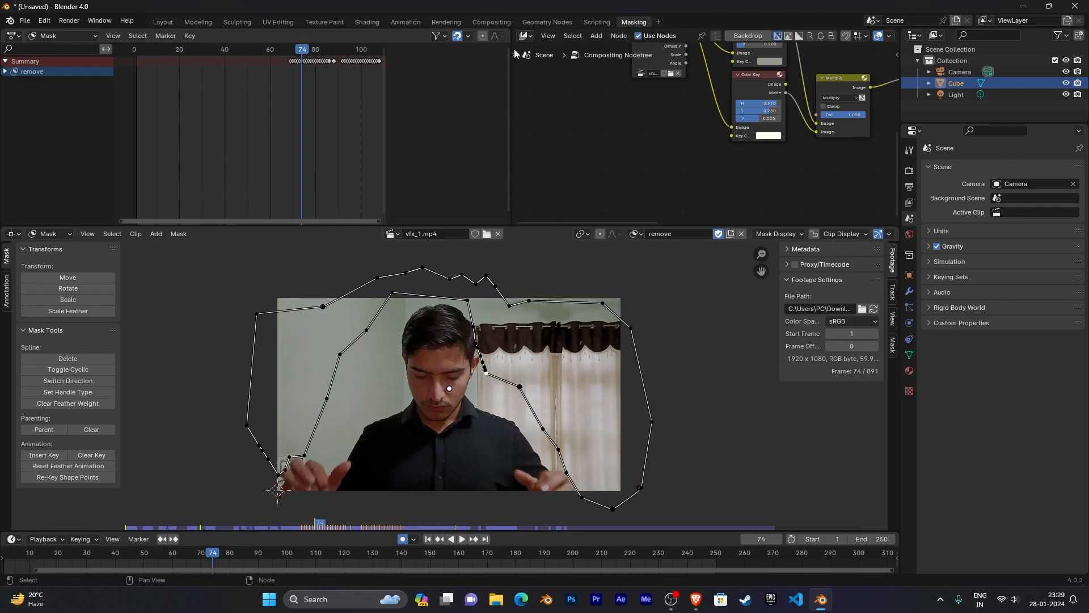
left_click(491, 21)
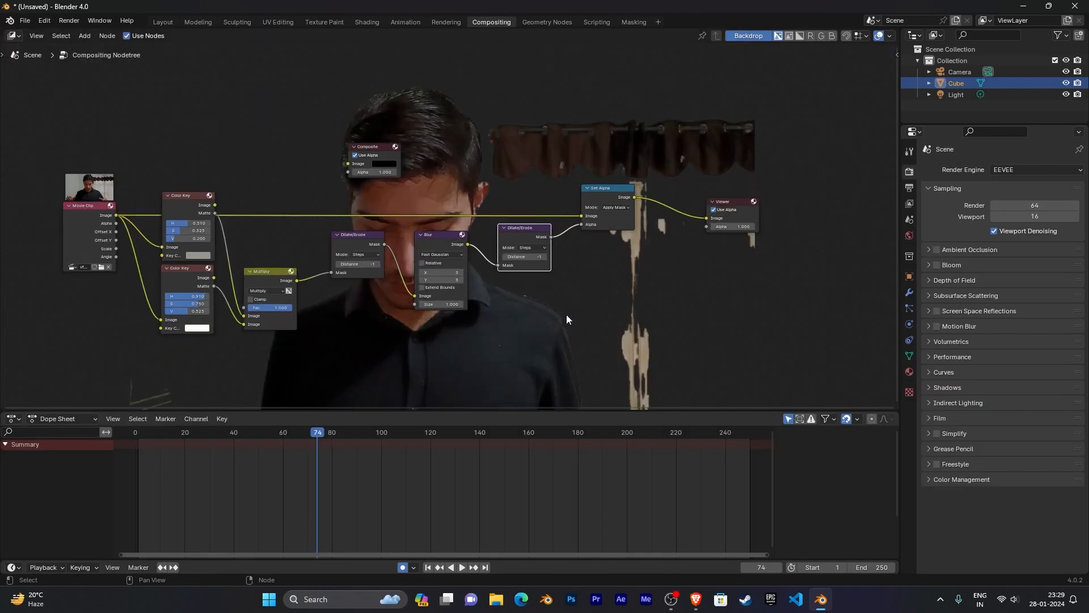
middle_click_drag(571, 314, 475, 326)
key("shift+a")
left_click(477, 328)
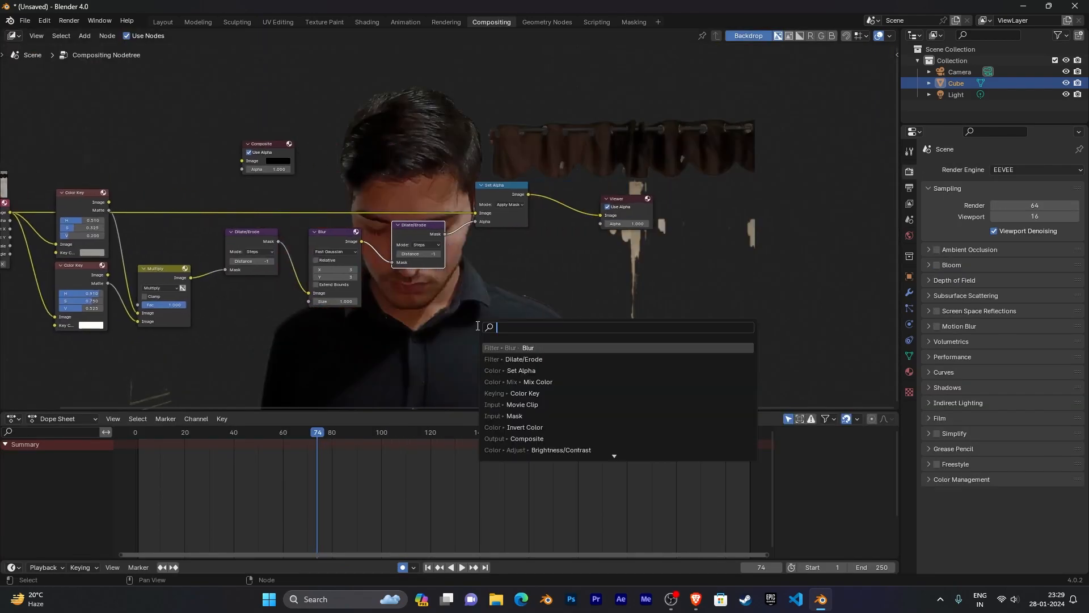
type("mask")
key("Return")
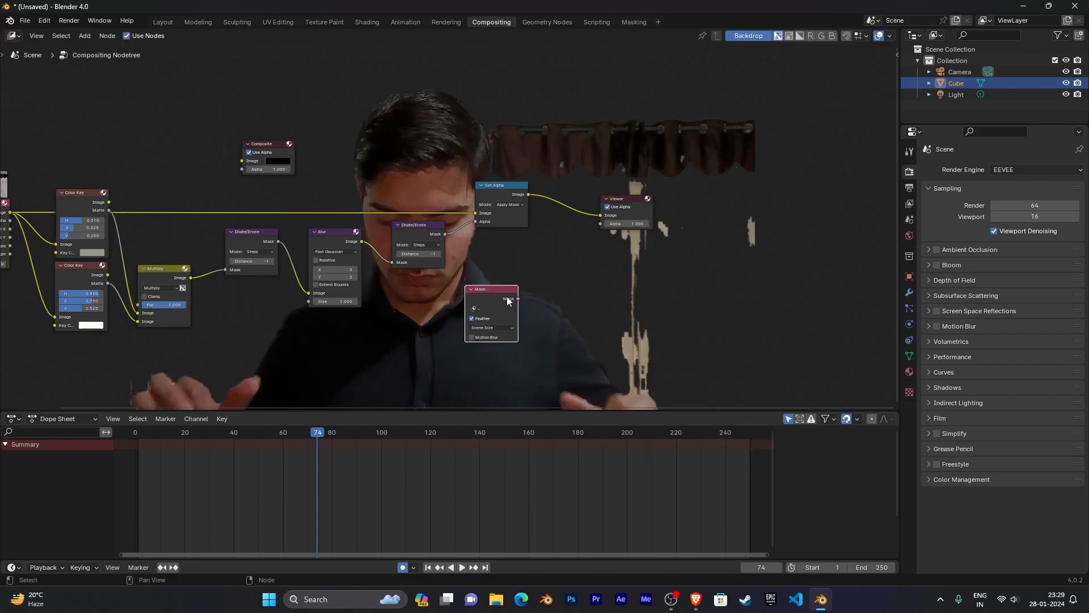
left_click(419, 308)
Duplicate the Multiply node and insert the copy on the link between the last Dilate/Erode node and Set Alpha
scroll(488, 306, "up", 3)
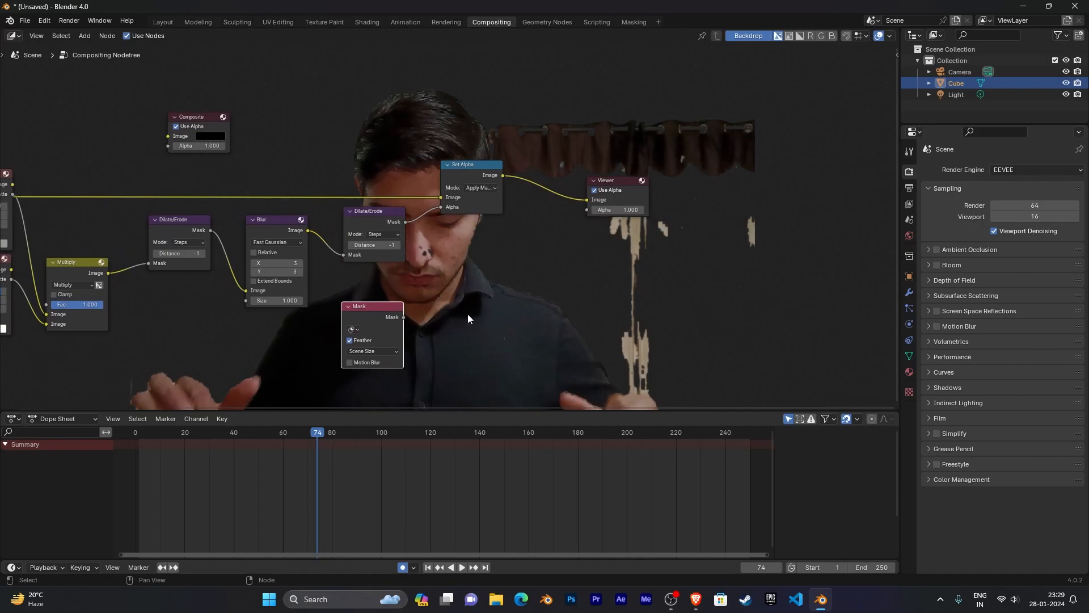
middle_click_drag(496, 315, 433, 308)
left_click(28, 257)
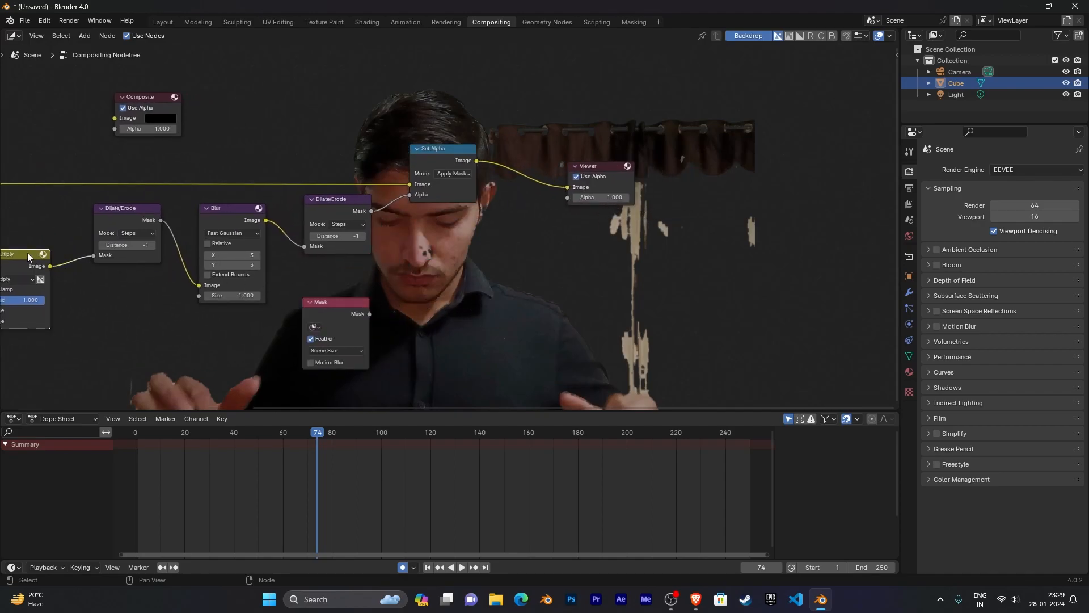
key("shift+d")
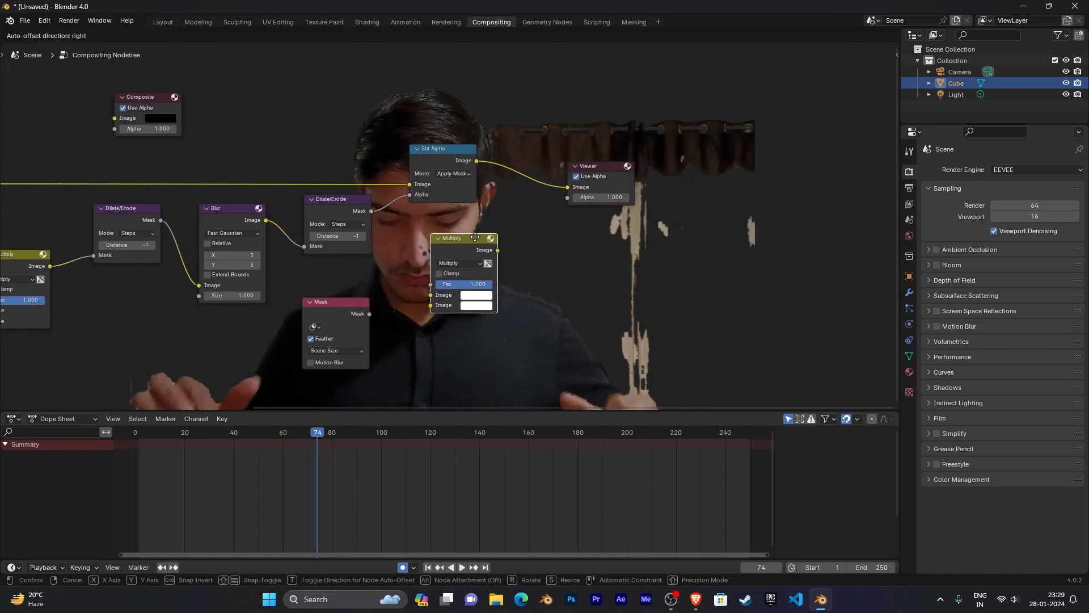
left_click(475, 237)
middle_click_drag(40, 282, 184, 285)
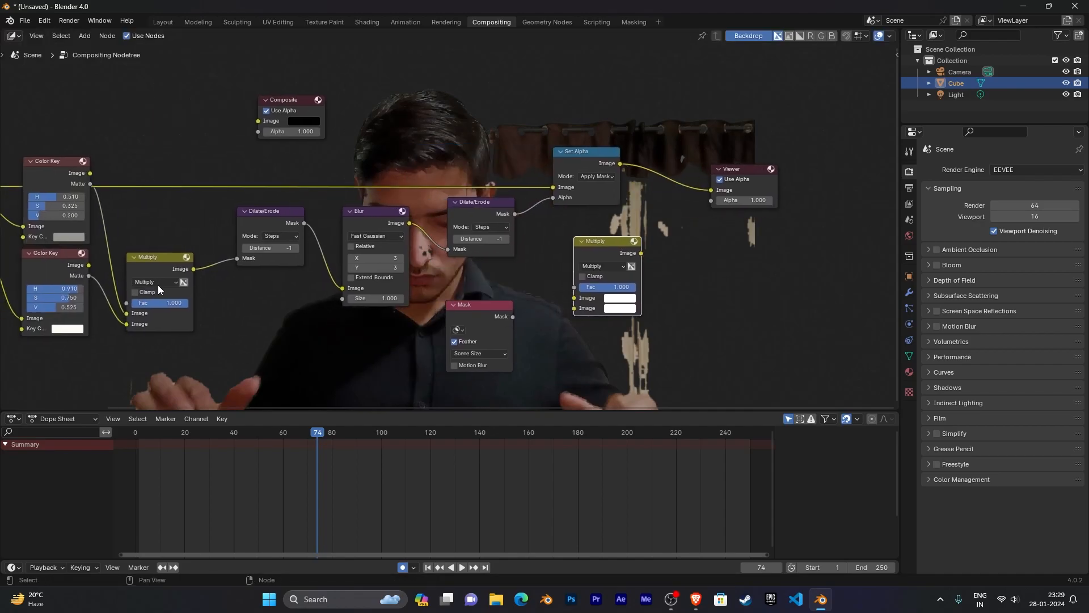
middle_click_drag(680, 257, 555, 261)
scroll(557, 258, "up", 1)
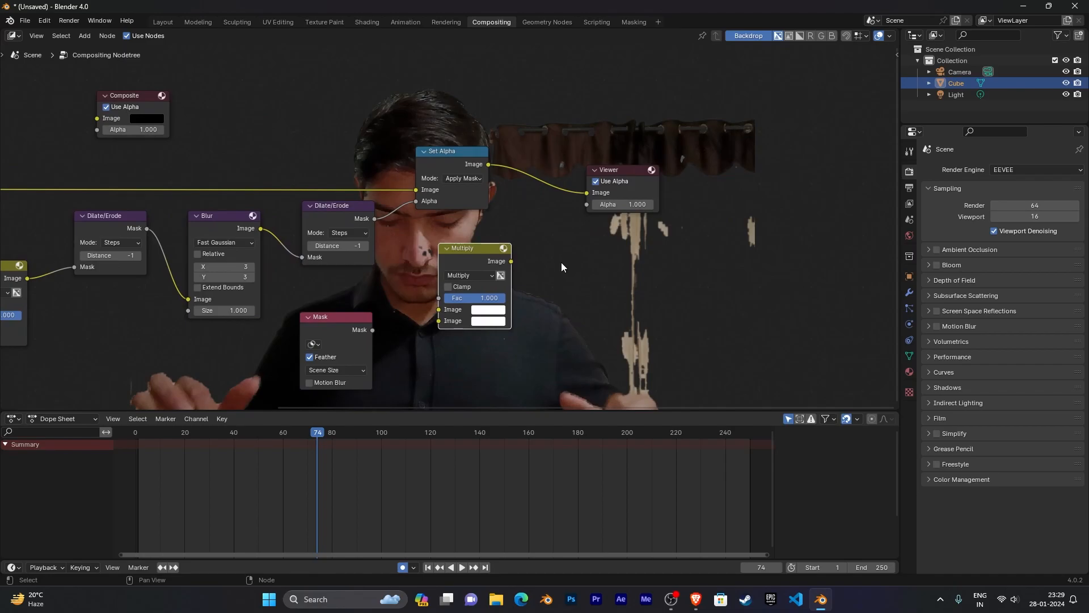
left_click_drag(482, 254, 470, 256)
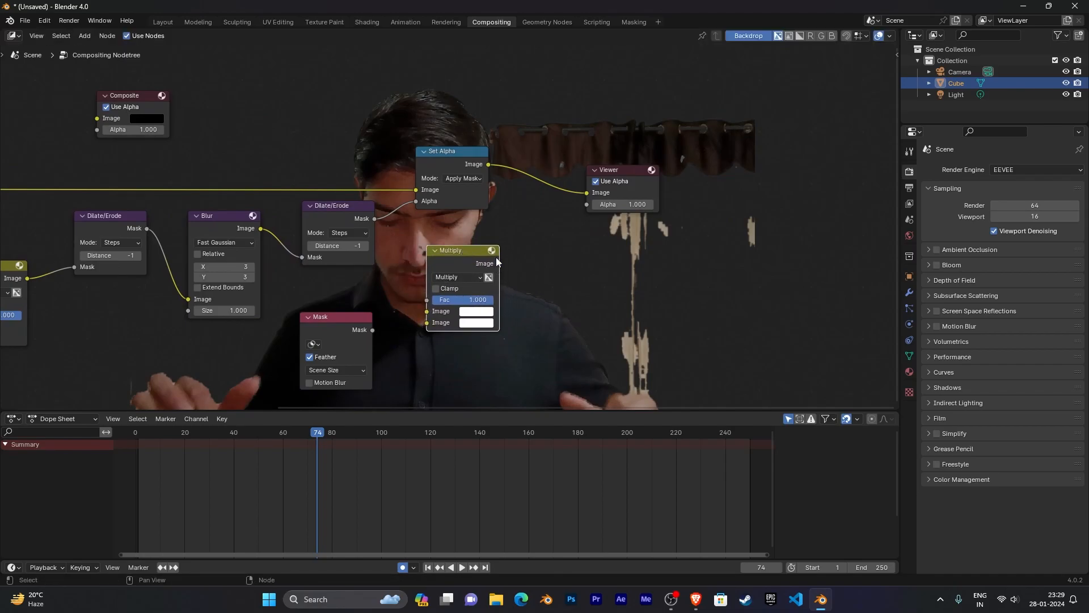
left_click_drag(476, 255, 460, 216)
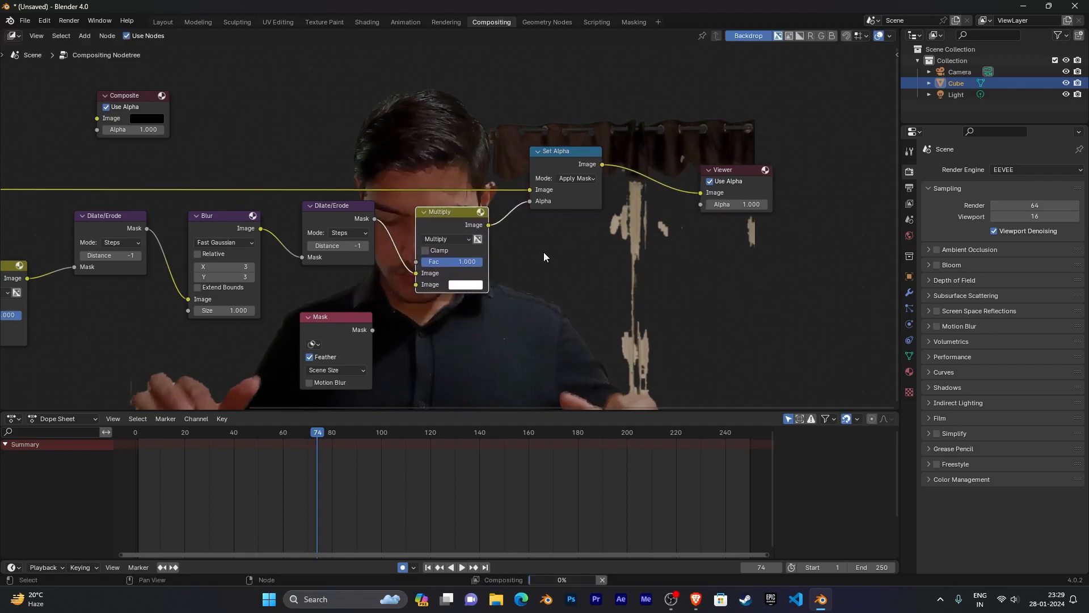
Assign the "remove" mask to the Mask node and connect its output to the new Multiply node's second Image input
middle_click_drag(546, 256, 584, 289)
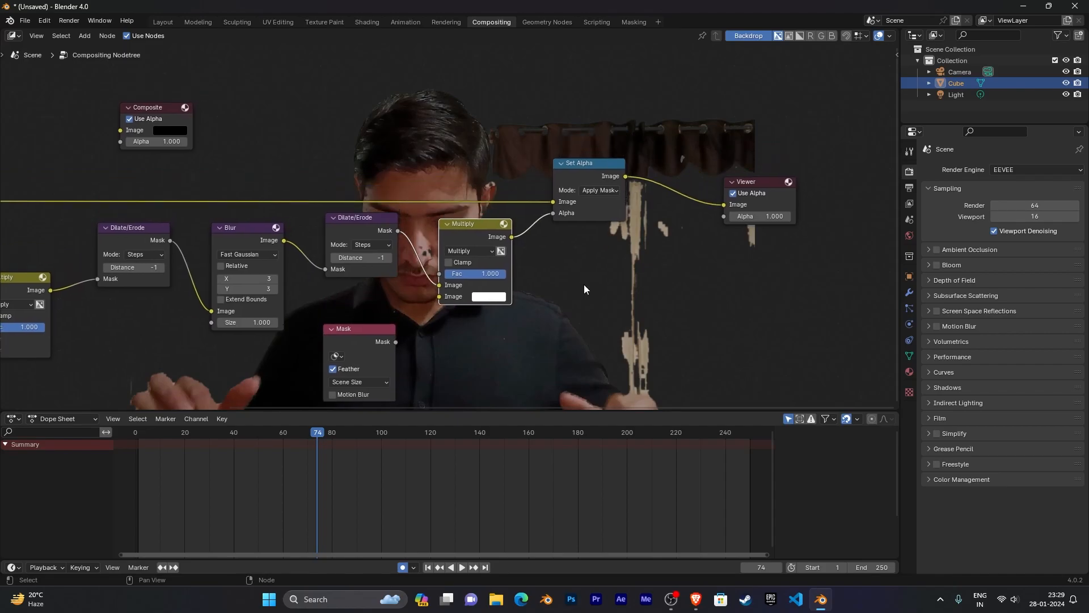
left_click(337, 356)
left_click(336, 355)
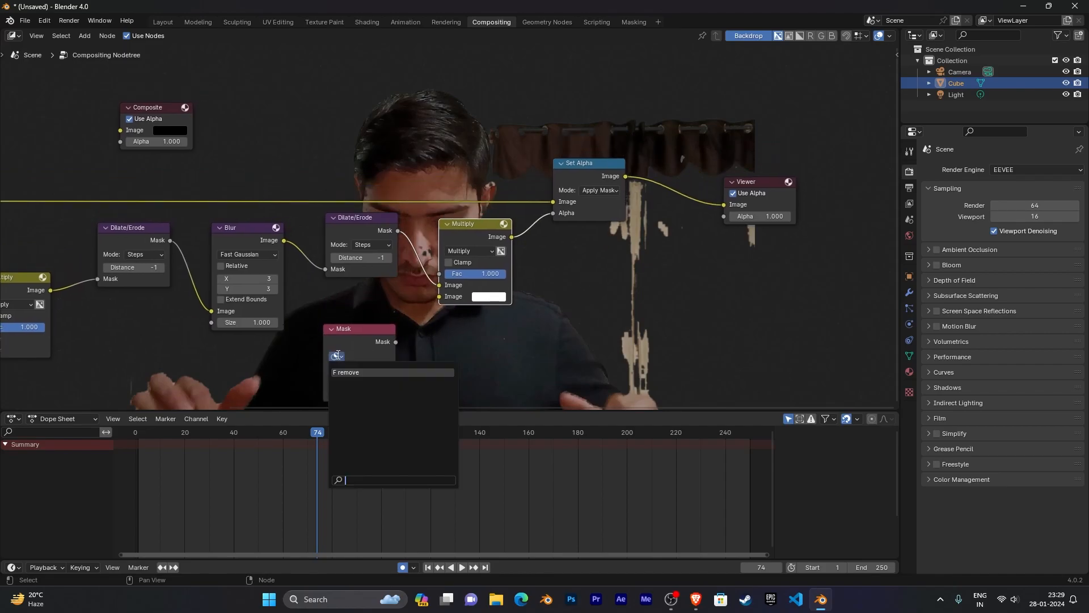
left_click(352, 373)
left_click_drag(395, 342, 441, 300)
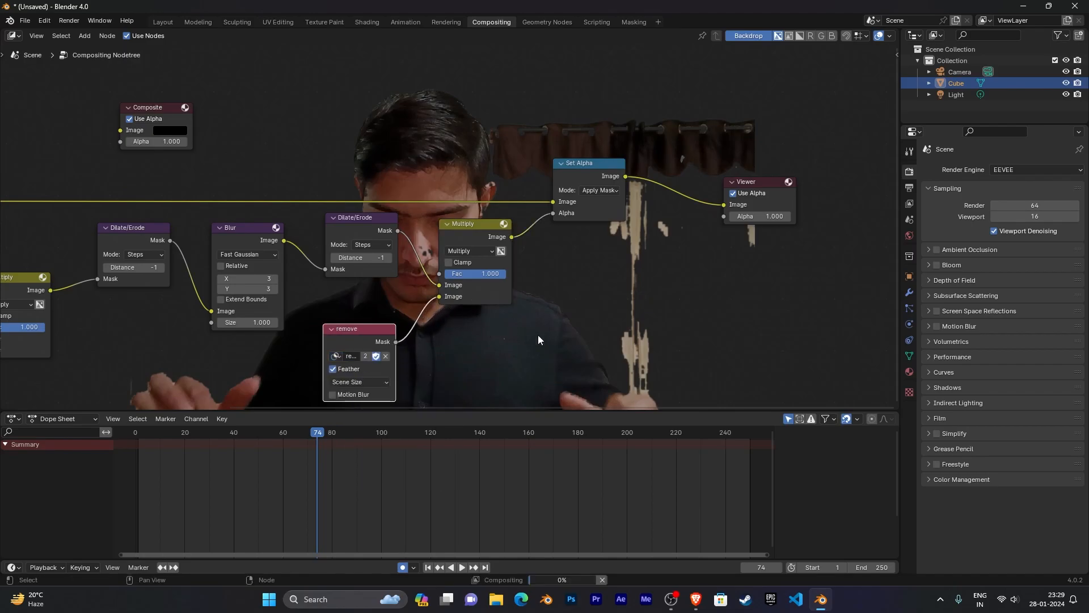
Try the Screen blend mode on the new Multiply node and restore it to Multiply
scroll(617, 337, "down", 1)
middle_click_drag(617, 337, 570, 311)
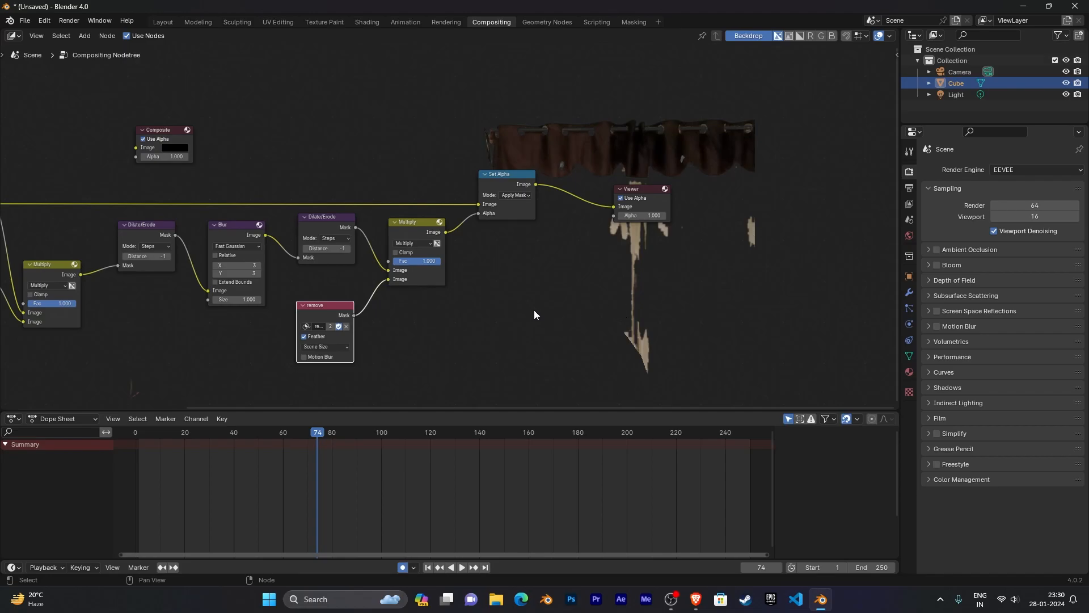
mouse_move(472, 311)
middle_mouse_down()
mouse_move(574, 308)
mouse_move(456, 304)
middle_mouse_up()
scroll(420, 254, "up", 1)
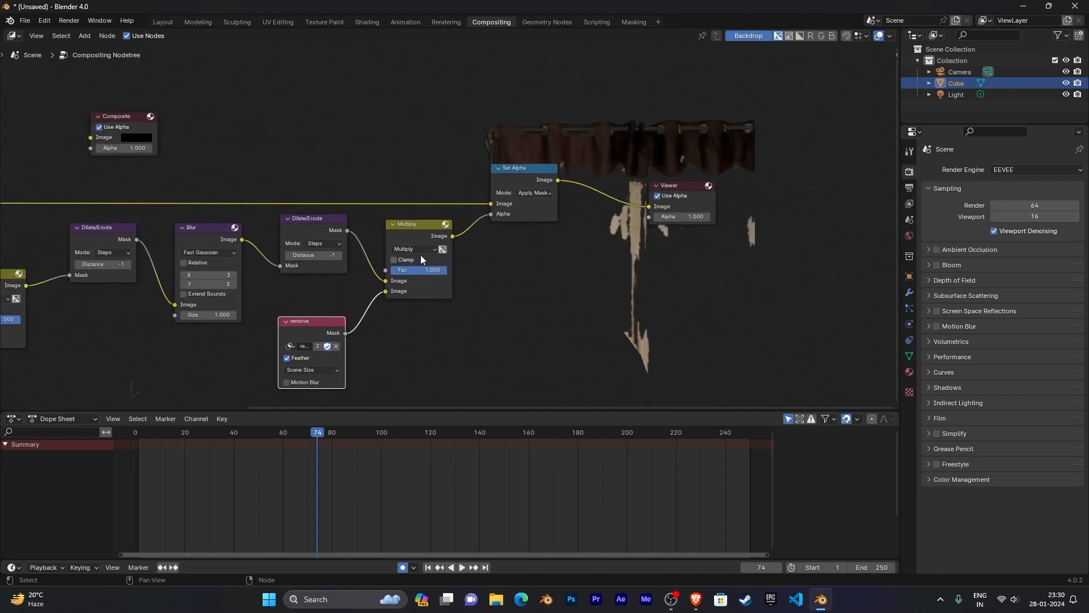
left_click(420, 250)
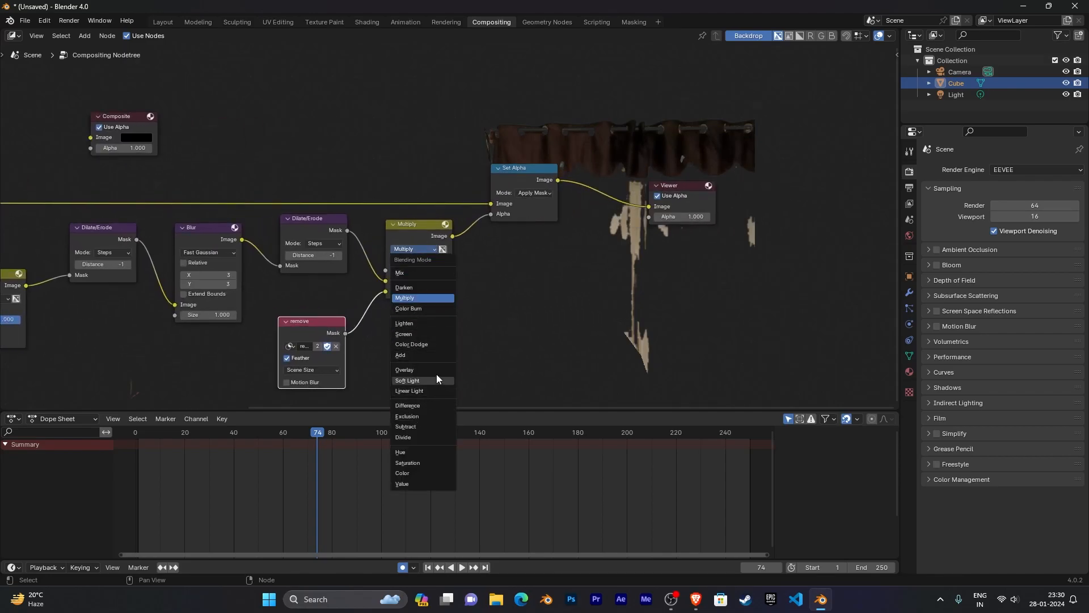
left_click(432, 333)
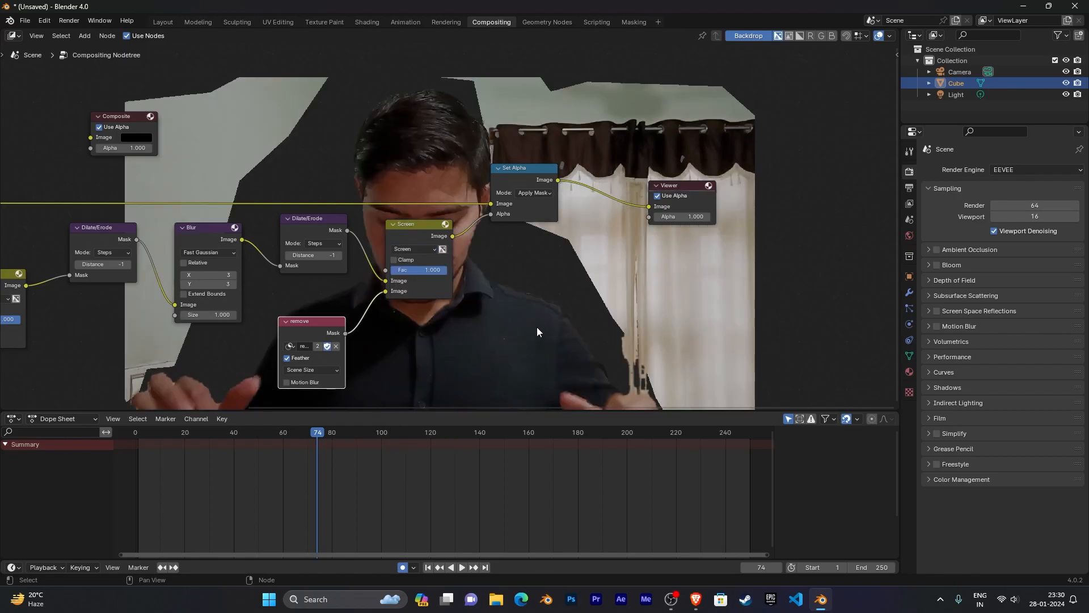
left_click(394, 260)
left_click(411, 249)
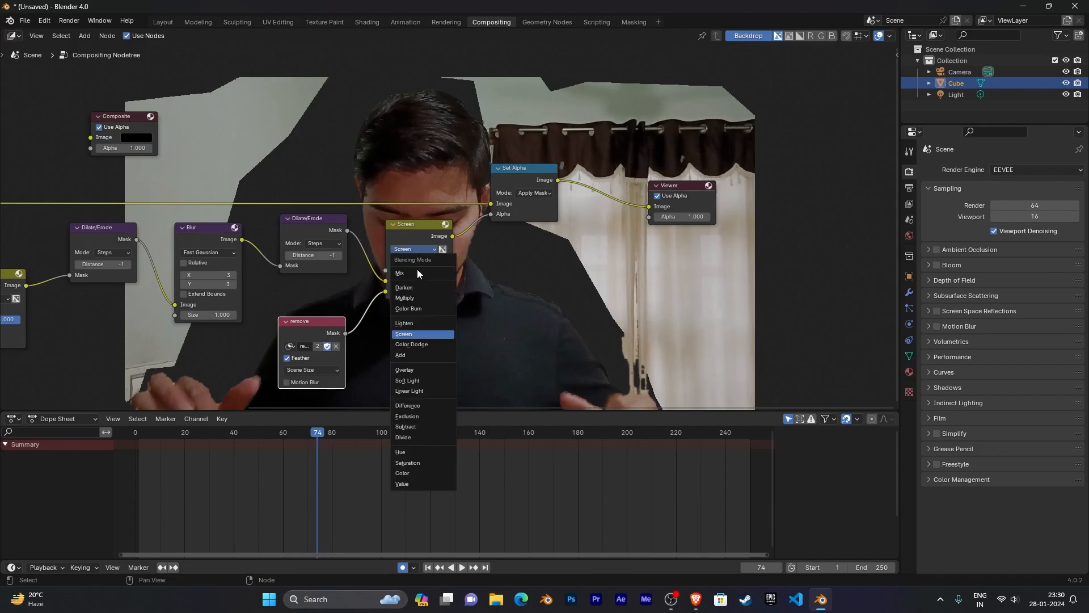
left_click(424, 301)
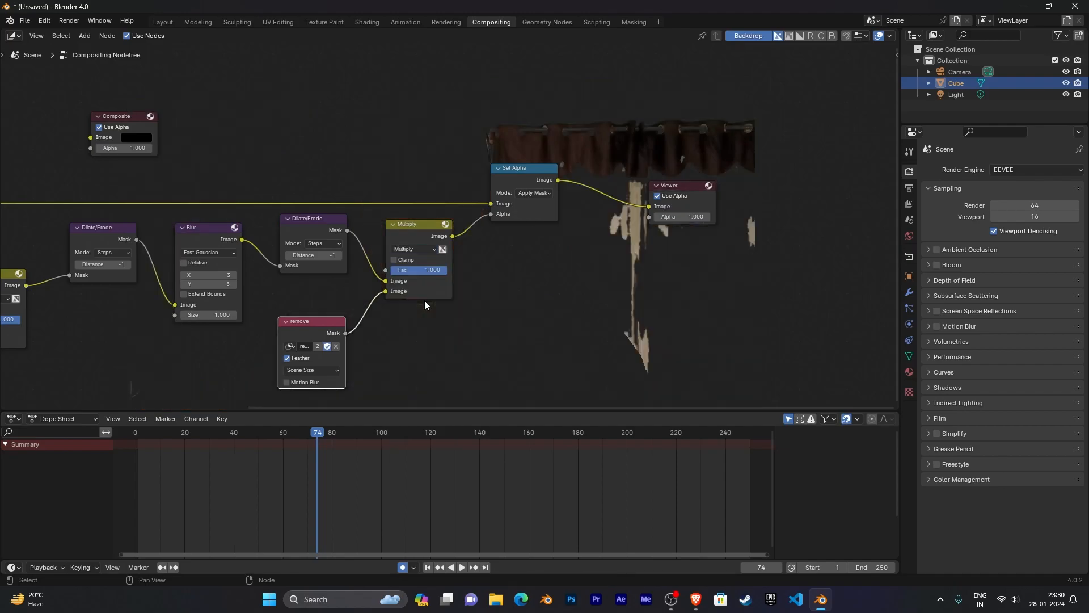
Try the Darken, Mix and Add blend modes on the Multiply node before Set Alpha, and restore it to Multiply
middle_click_drag(629, 287, 712, 248)
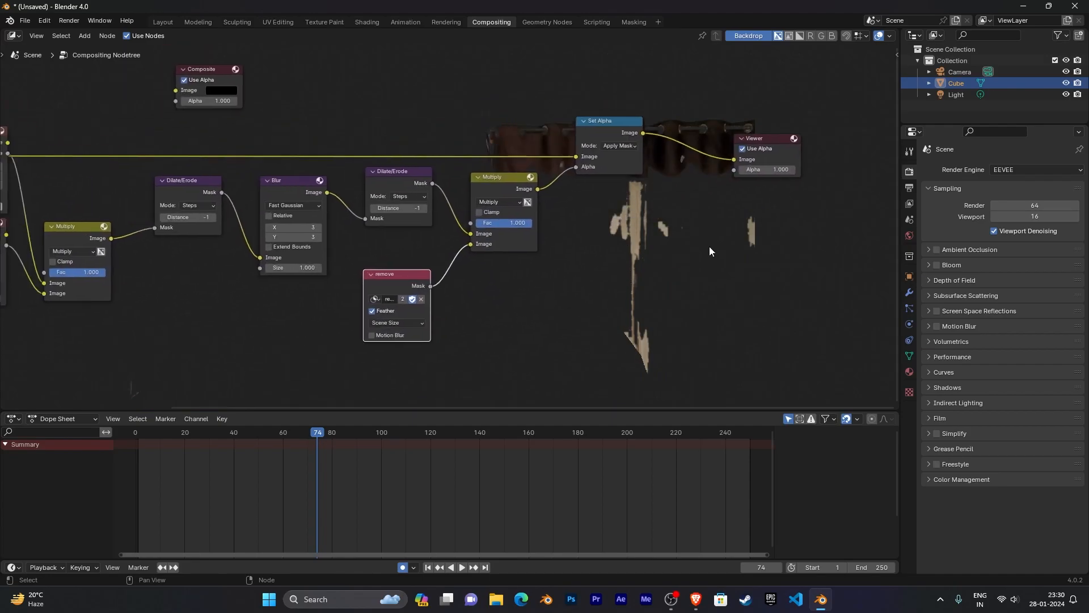
left_click(504, 202)
left_click(512, 239)
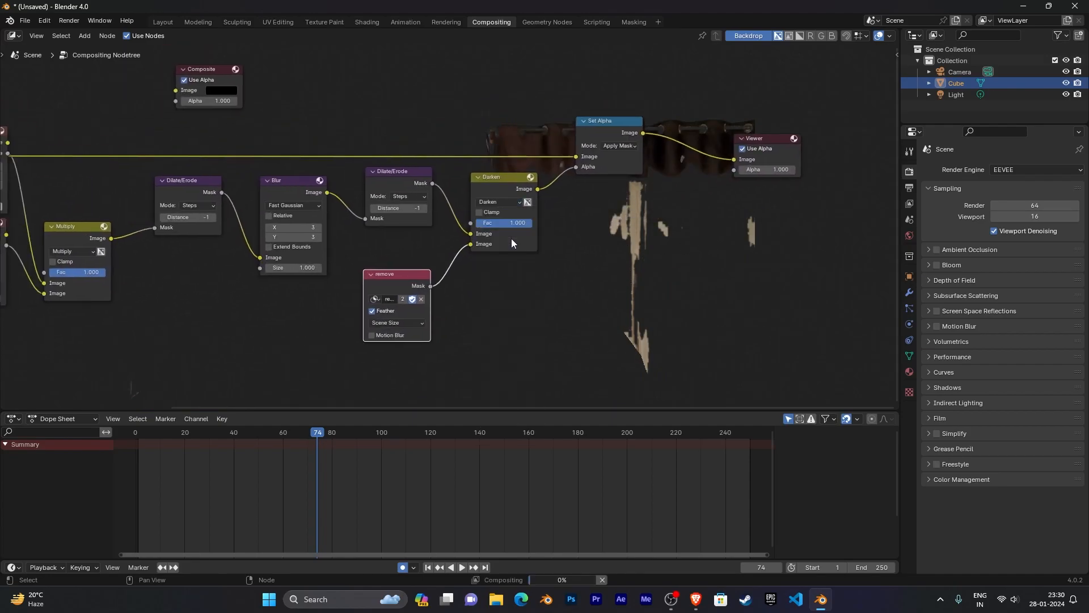
left_click(499, 203)
left_click(503, 230)
left_click(506, 210)
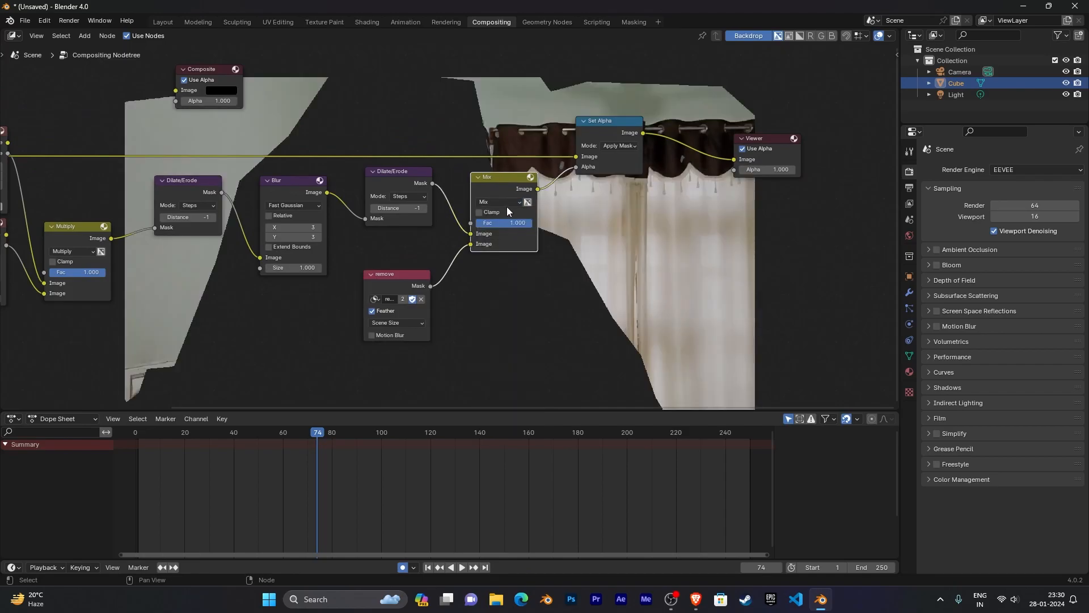
left_click(500, 202)
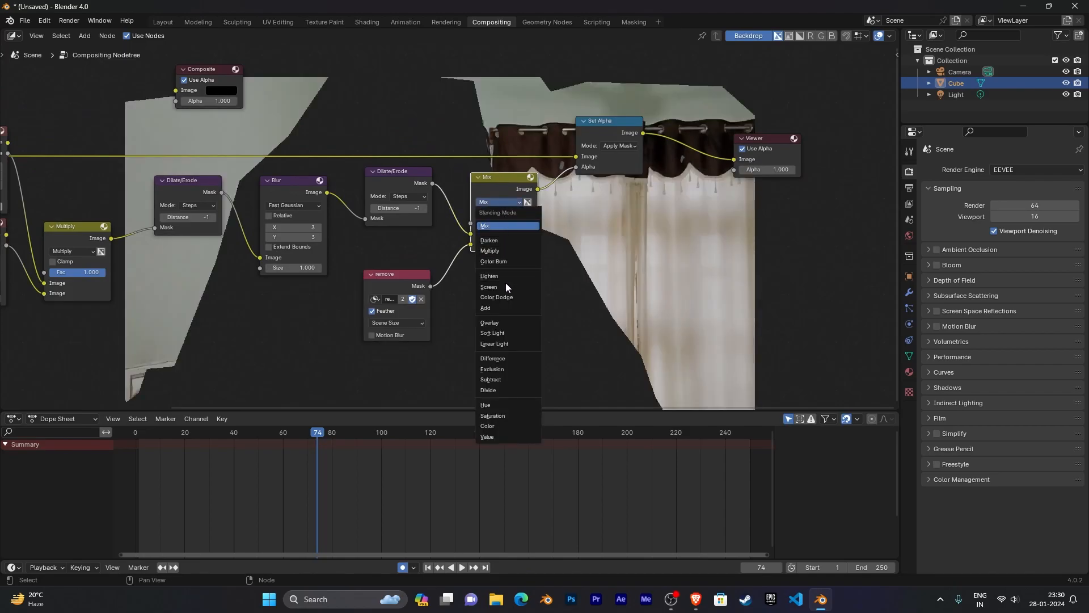
left_click(507, 308)
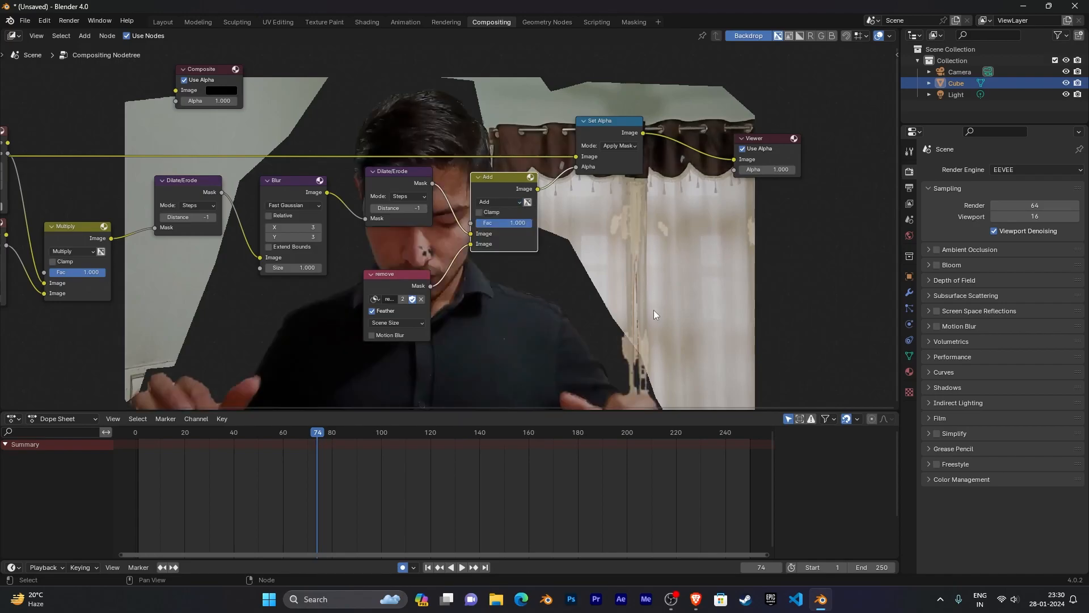
left_click(497, 202)
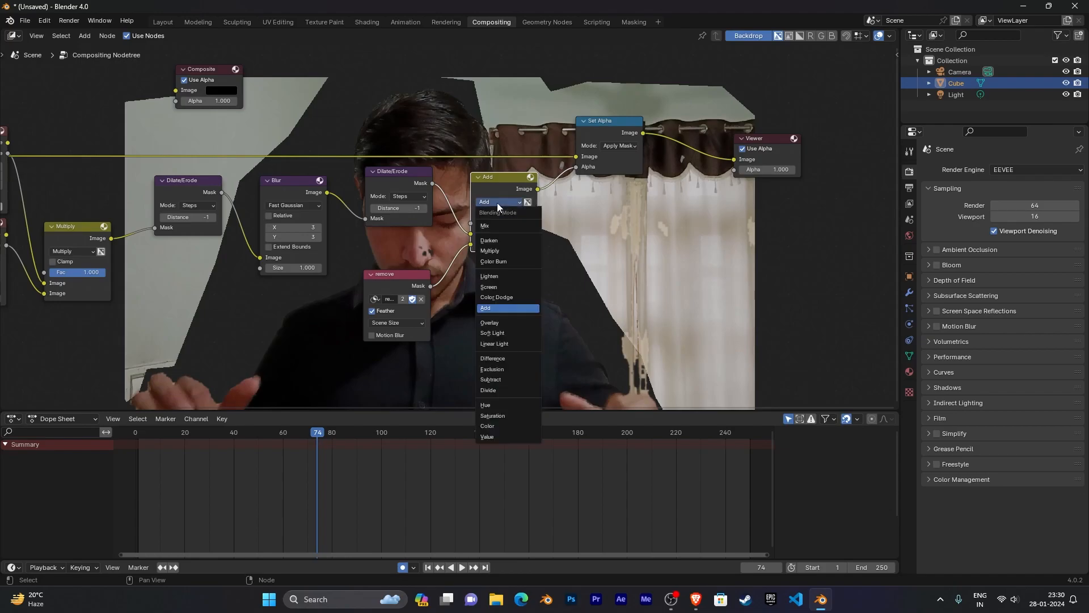
left_click(509, 253)
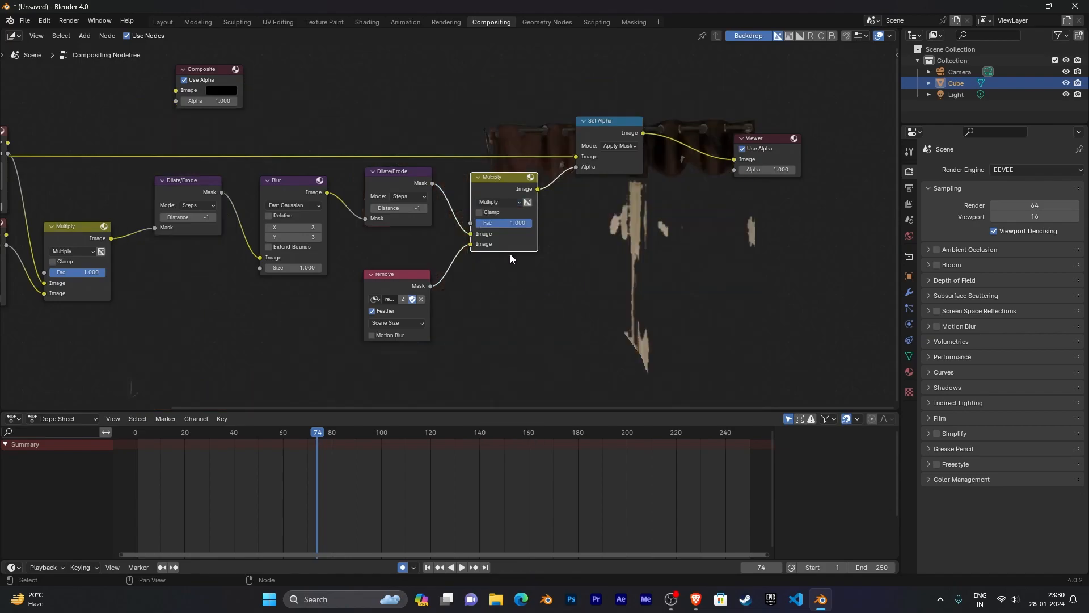
Try the Lighten and Screen blend modes on the Multiply node feeding Set Alpha, and return it to Multiply
scroll(596, 283, "down", 1)
middle_click_drag(597, 282, 579, 379)
scroll(475, 260, "up", 1)
scroll(510, 285, "up", 1)
scroll(597, 278, "down", 1)
scroll(588, 321, "down", 1)
scroll(588, 321, "up", 1)
middle_click_drag(588, 321, 559, 315)
scroll(510, 297, "up", 1)
left_click(452, 247)
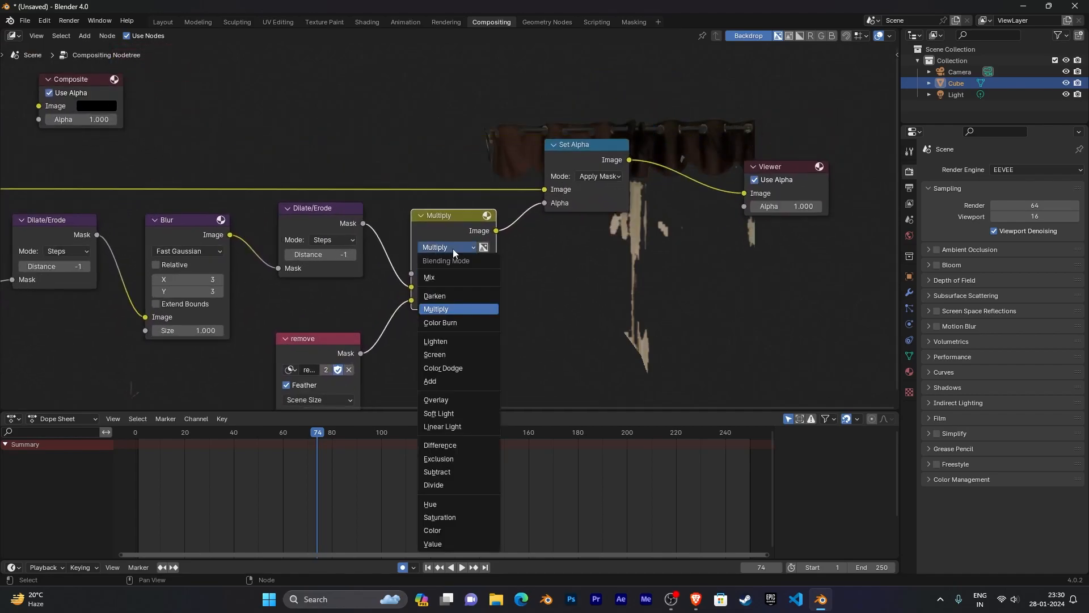
left_click(465, 340)
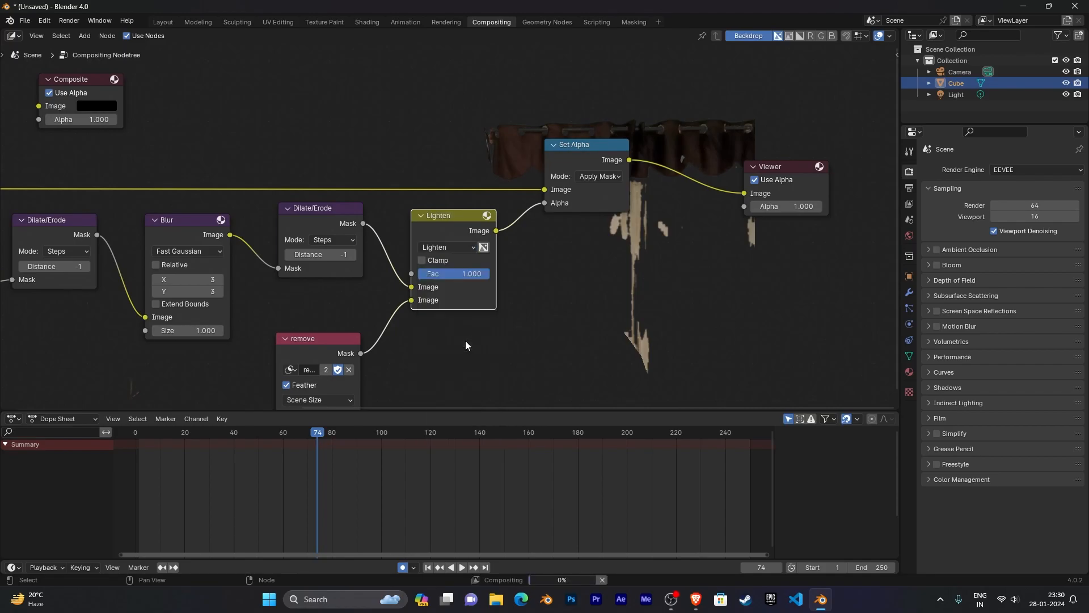
left_click(452, 247)
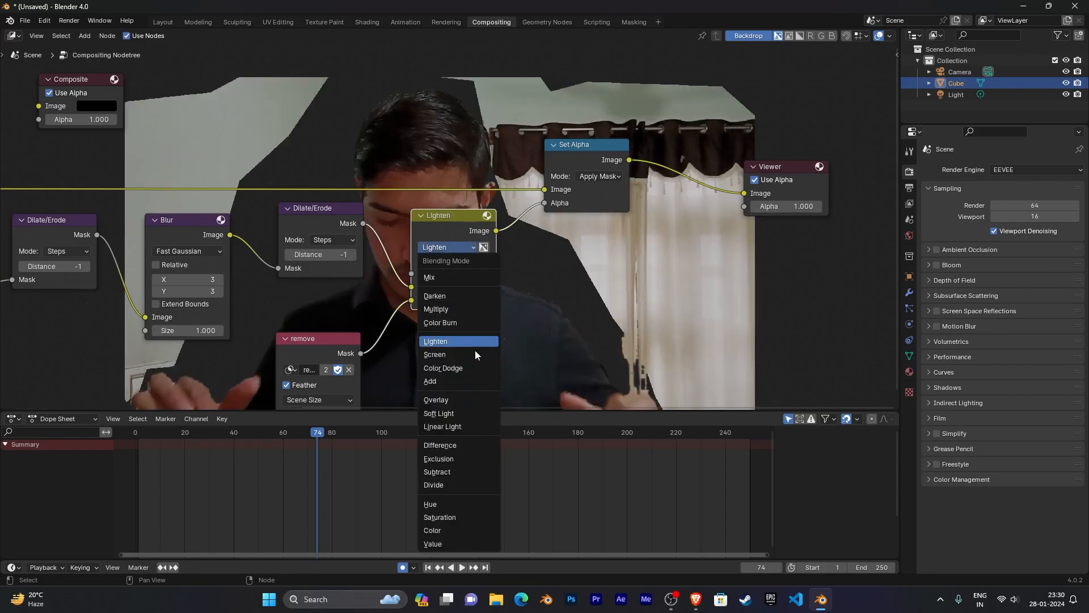
left_click(474, 361)
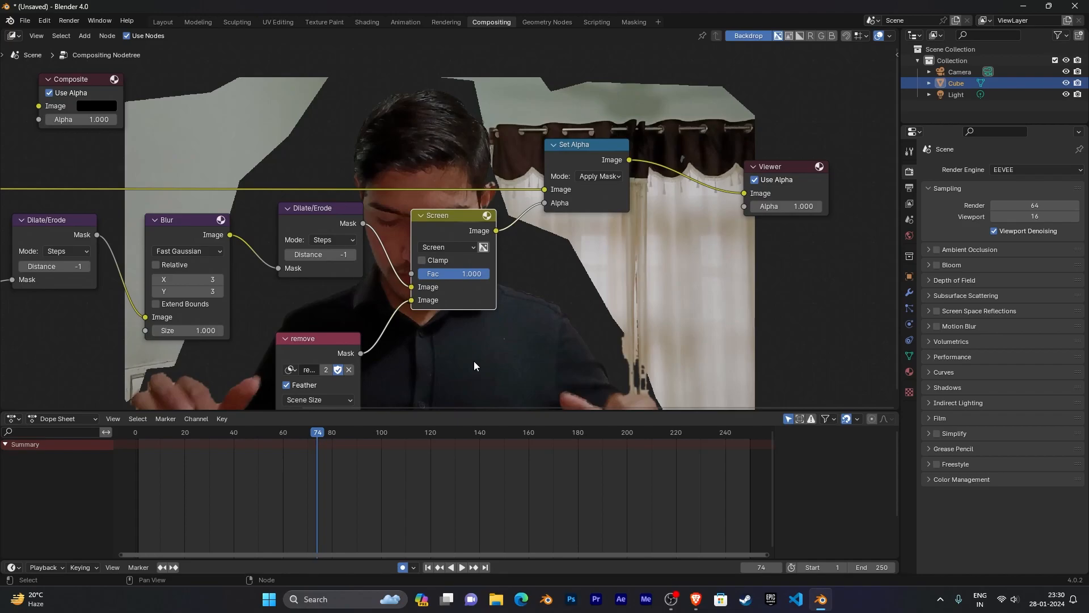
left_click(462, 246)
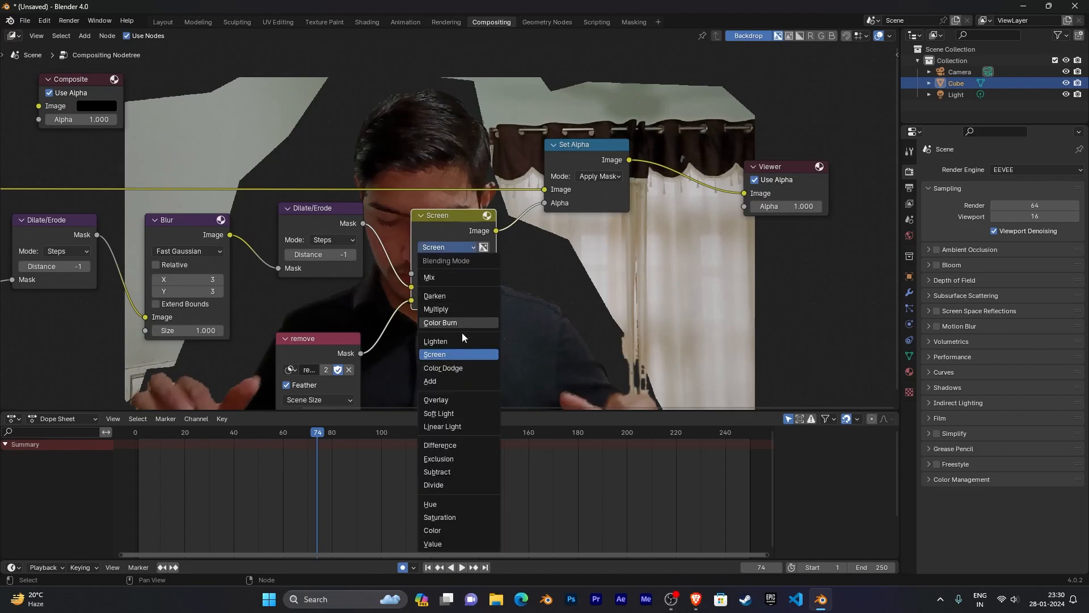
left_click(461, 310)
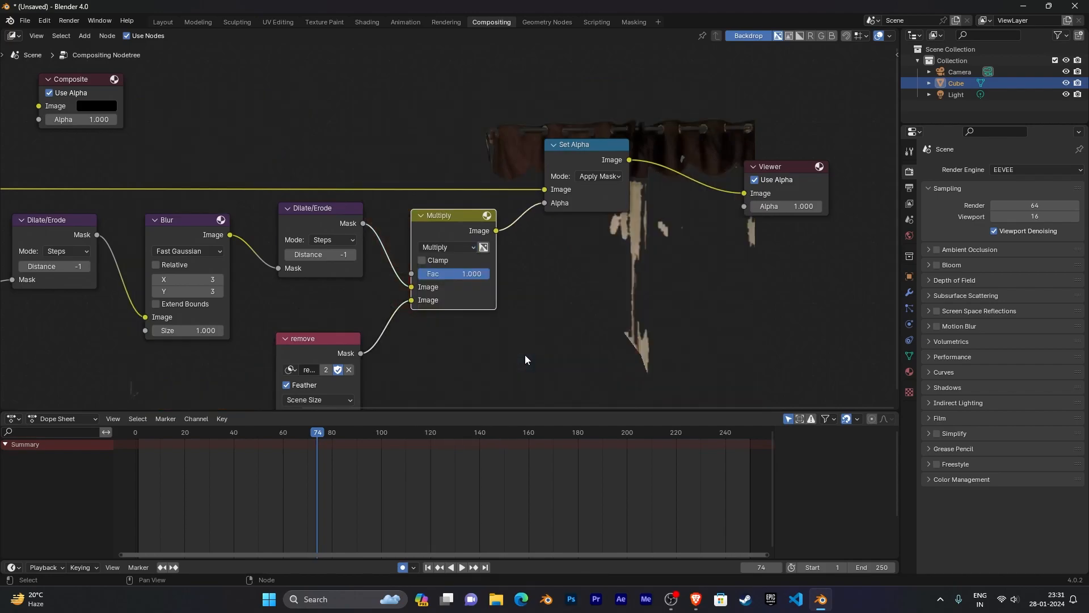
Disconnect the "remove" mask from the last Multiply node, reconnect it to the second Image input, and try toggling its Feather option
mouse_move(543, 203)
left_mouse_down()
mouse_move(533, 247)
mouse_move(526, 202)
mouse_move(544, 202)
left_mouse_up()
left_click_drag(414, 302, 437, 335)
middle_click_drag(436, 335, 428, 290)
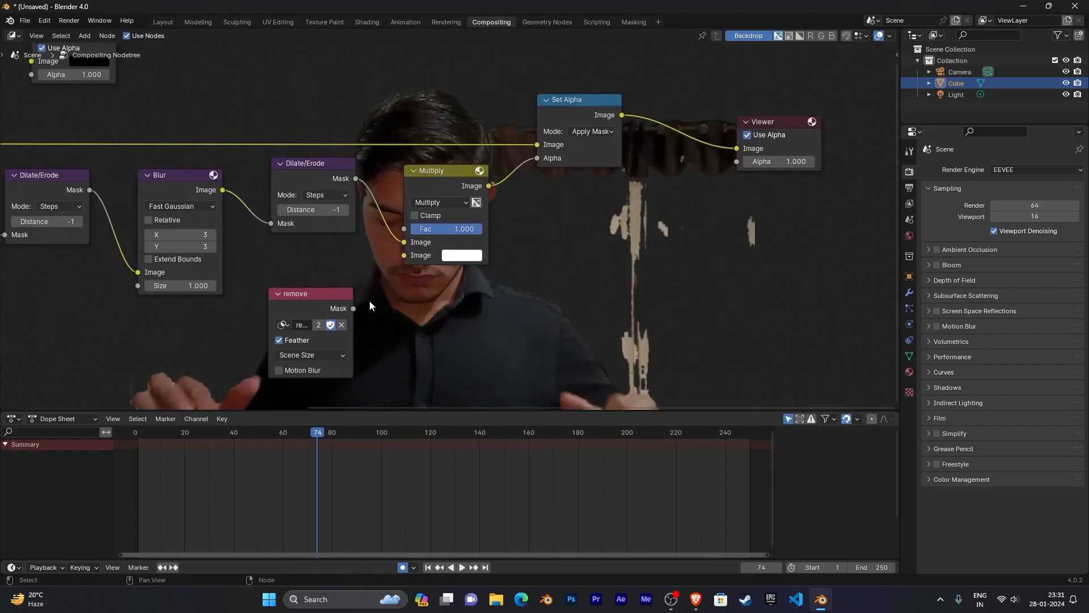
left_click_drag(356, 307, 410, 259)
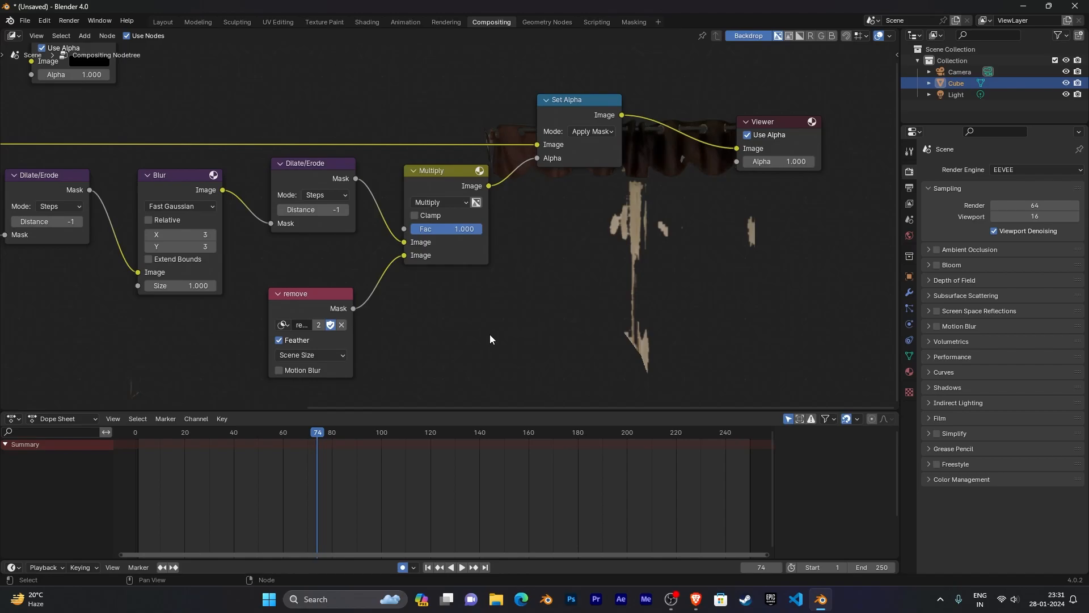
left_click(278, 339)
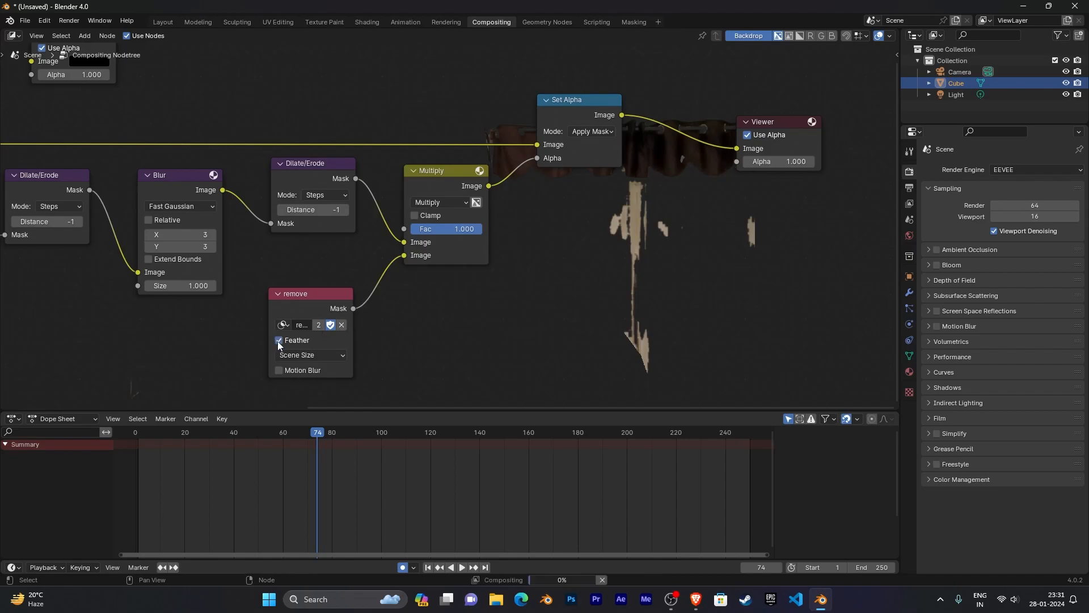
scroll(437, 327, "down", 1)
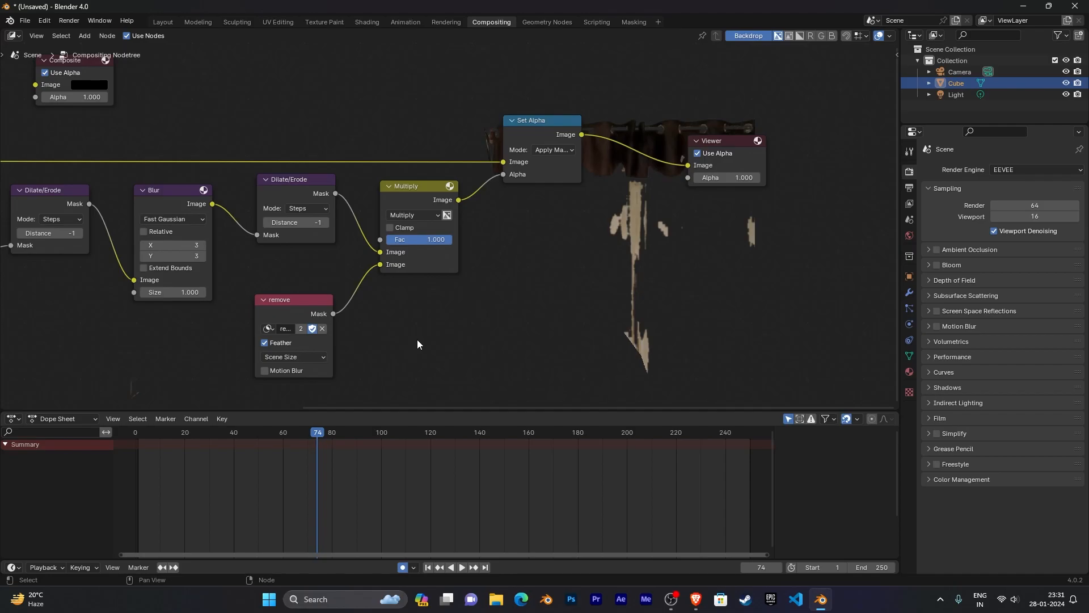
Connect the Mask node holding the "Mask" mask to the last Multiply node's second Image input
scroll(467, 327, "down", 3)
middle_click_drag(467, 327, 617, 334)
scroll(579, 315, "down", 3)
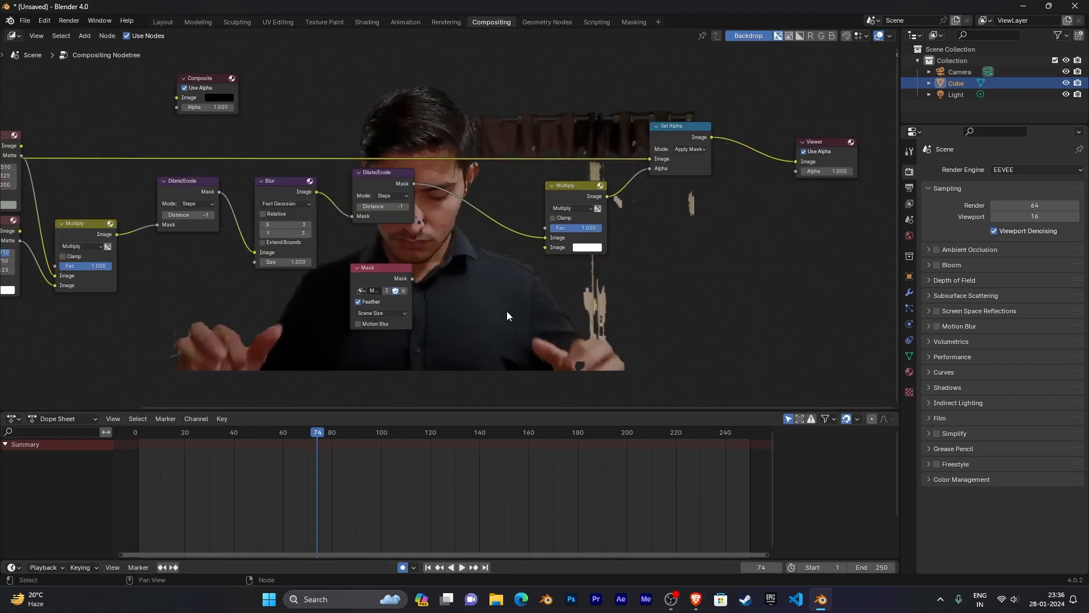
key("shift+a")
left_click_drag(414, 279, 419, 266)
left_click_drag(513, 254, 557, 257)
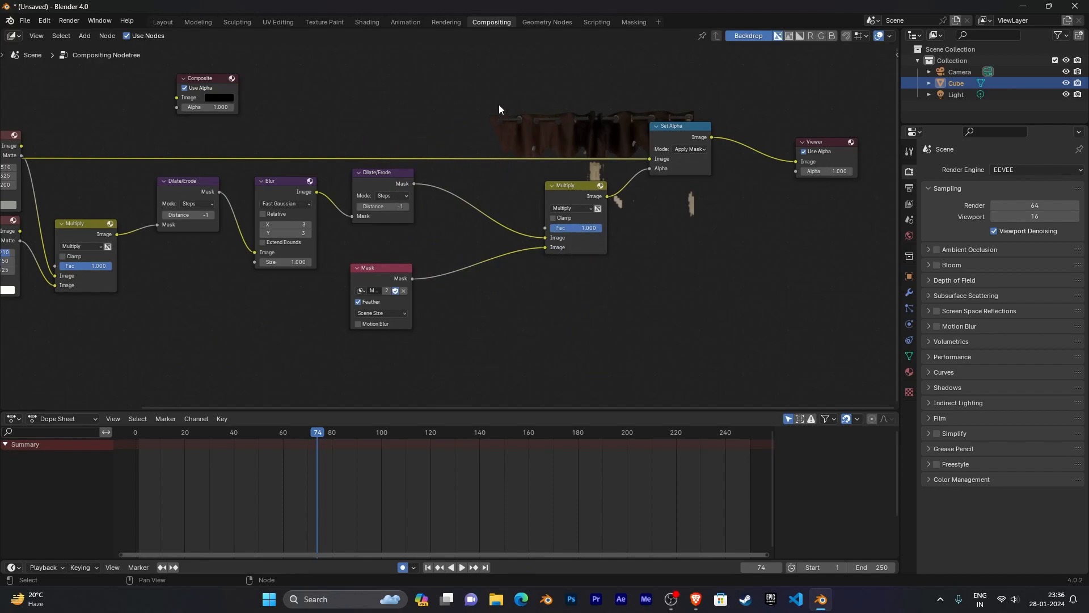
Compare the mask outline over vfx_1.mp4 in the Masking workspace with the composite, and unlink the mask from the clip view
left_click(633, 23)
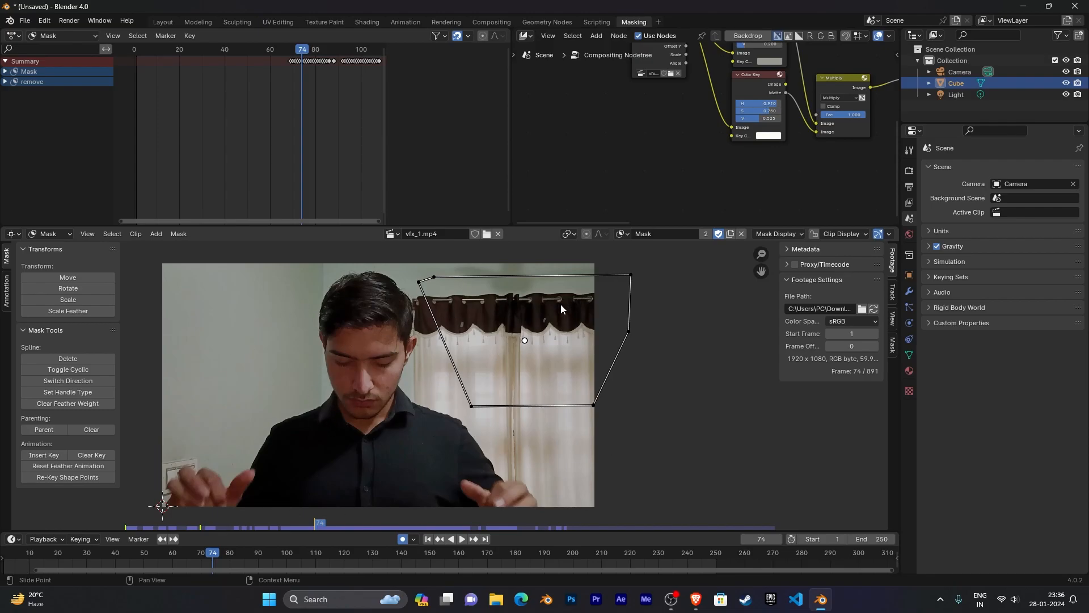
left_click(491, 23)
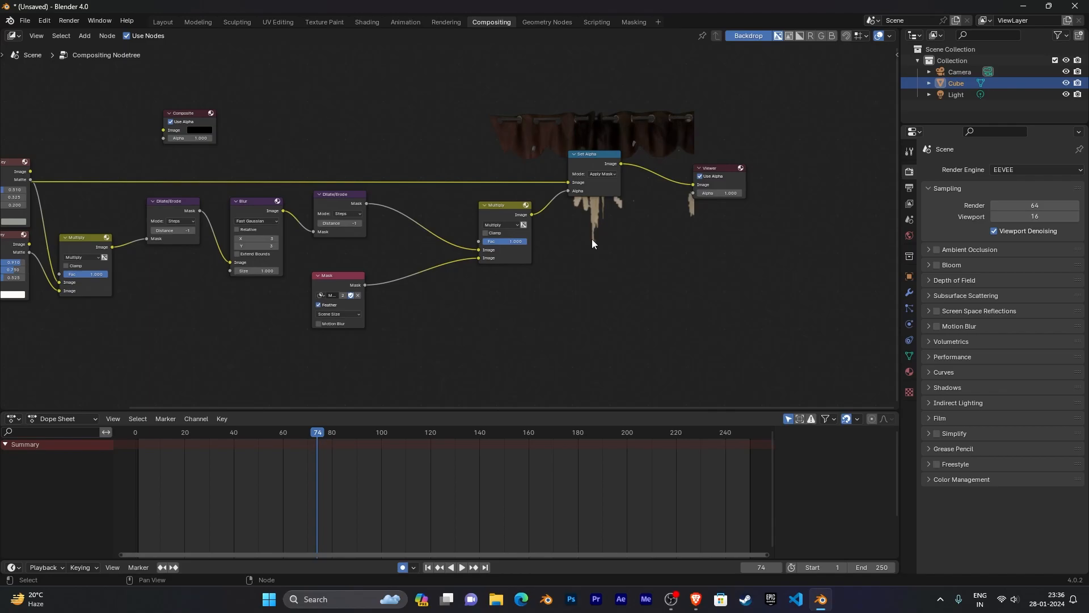
left_click(633, 22)
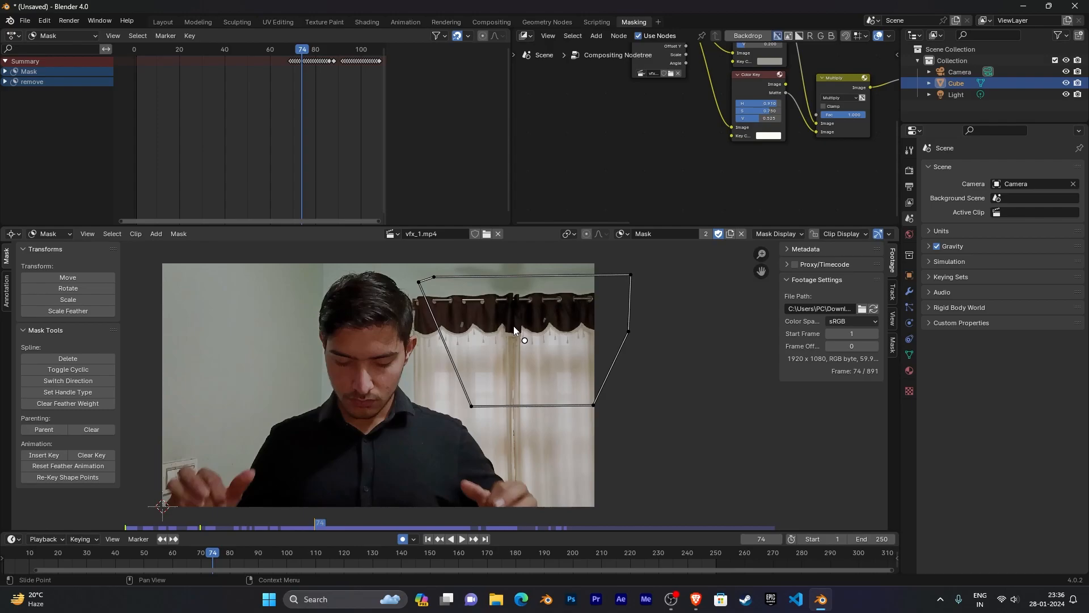
left_click(741, 234)
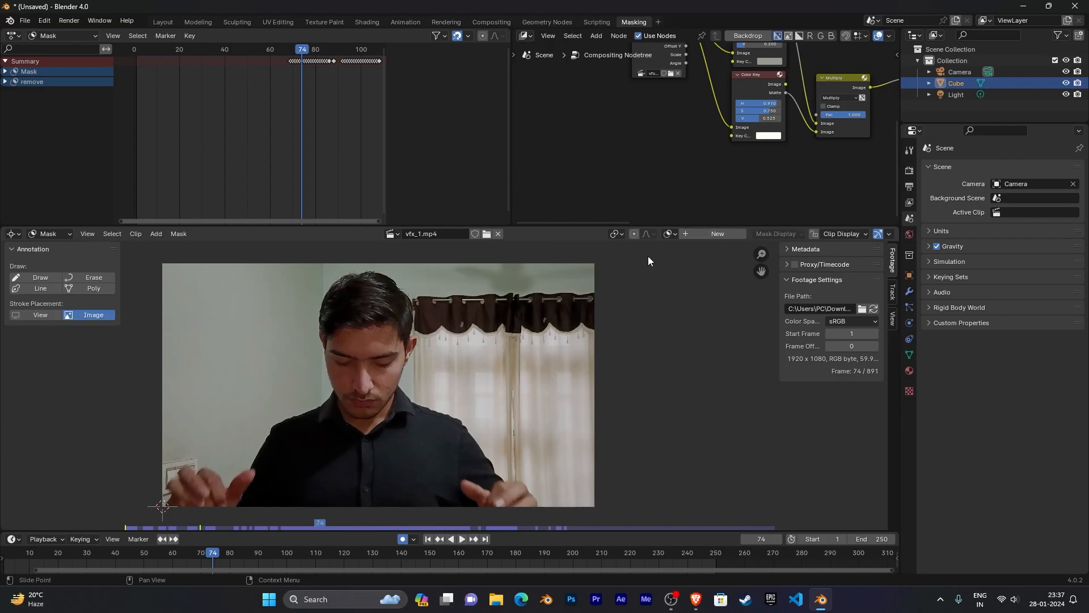
Replace the mask in the compositing Mask node with "remove" and connect its output to the last Multiply node's second Image input
left_click(492, 22)
scroll(607, 289, "up", 3)
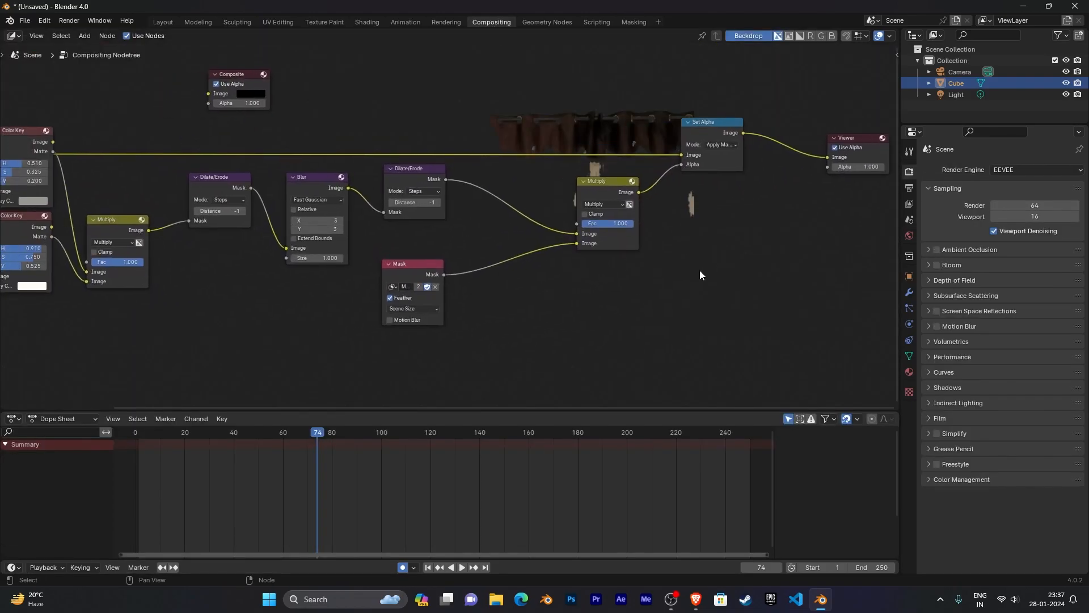
middle_click_drag(623, 302, 561, 310)
left_click_drag(516, 253, 478, 260)
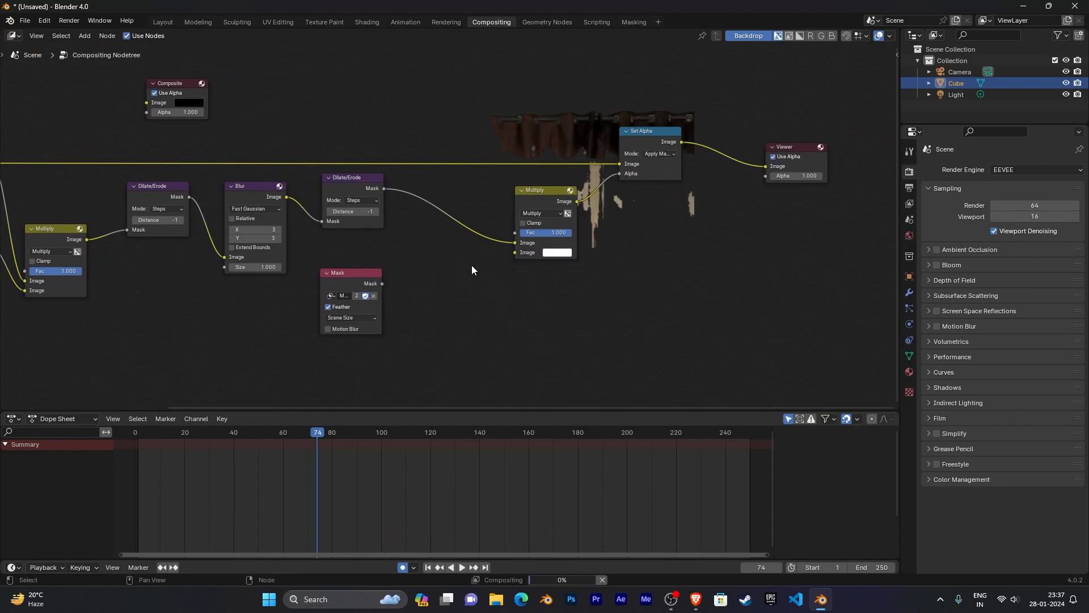
left_click(373, 296)
left_click(331, 296)
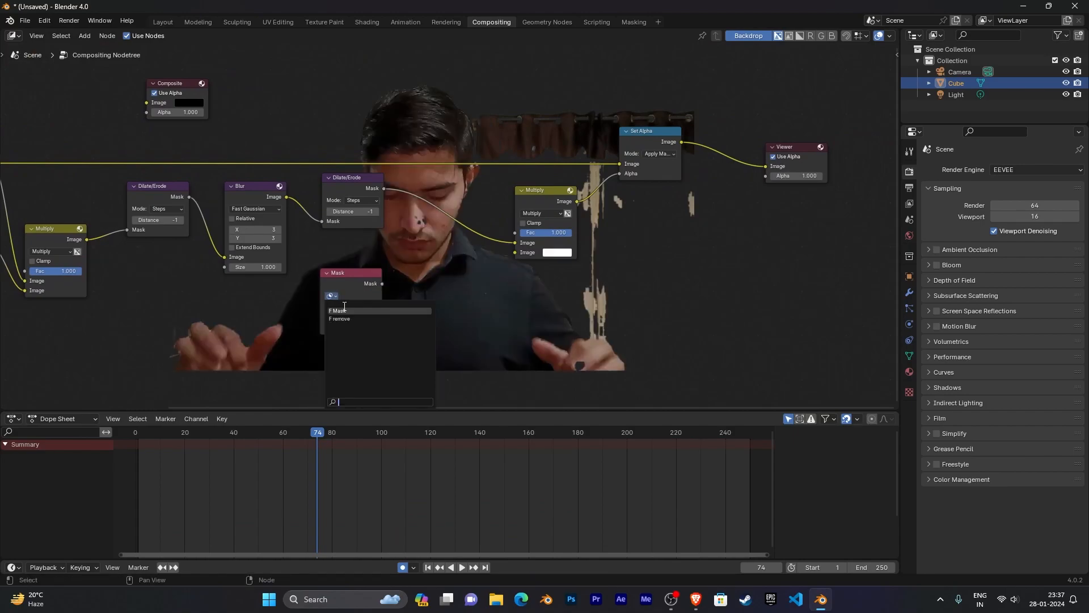
left_click(360, 318)
left_click_drag(382, 283, 515, 252)
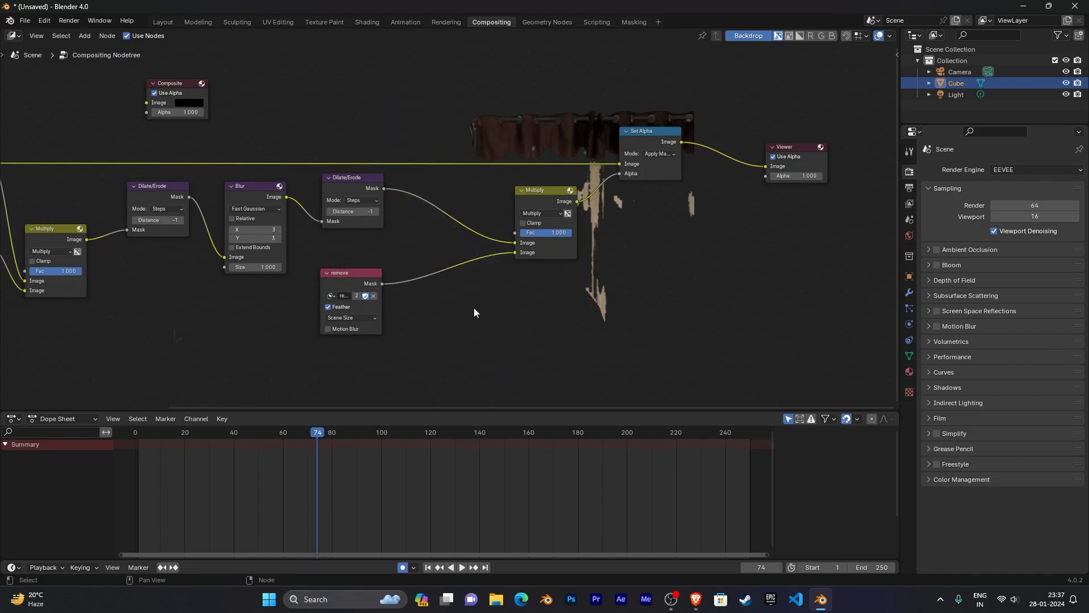
middle_click_drag(512, 318, 434, 336)
scroll(569, 322, "up", 2)
scroll(500, 323, "up", 1)
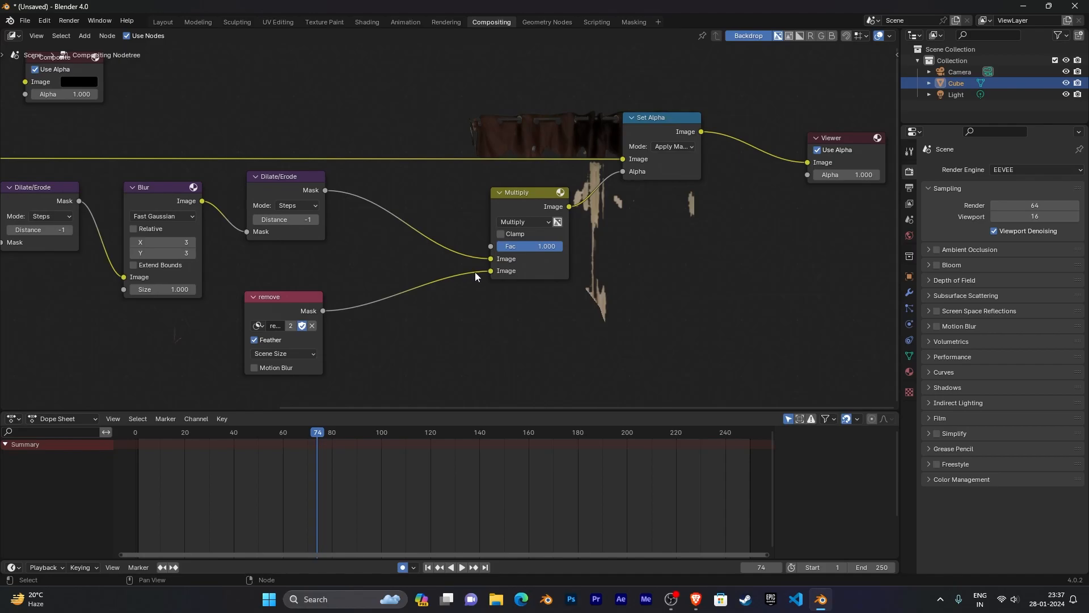
left_click(634, 23)
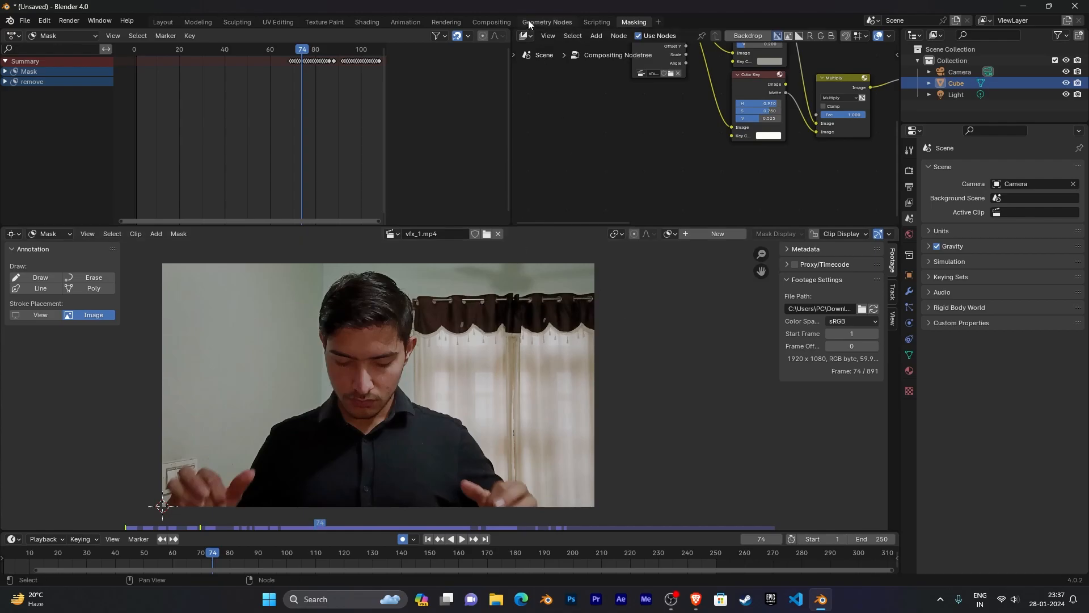
left_click(491, 22)
Insert an Invert Color node on the link between the "remove" mask and the last Multiply node, and move it slightly upward
middle_click_drag(486, 326, 607, 311)
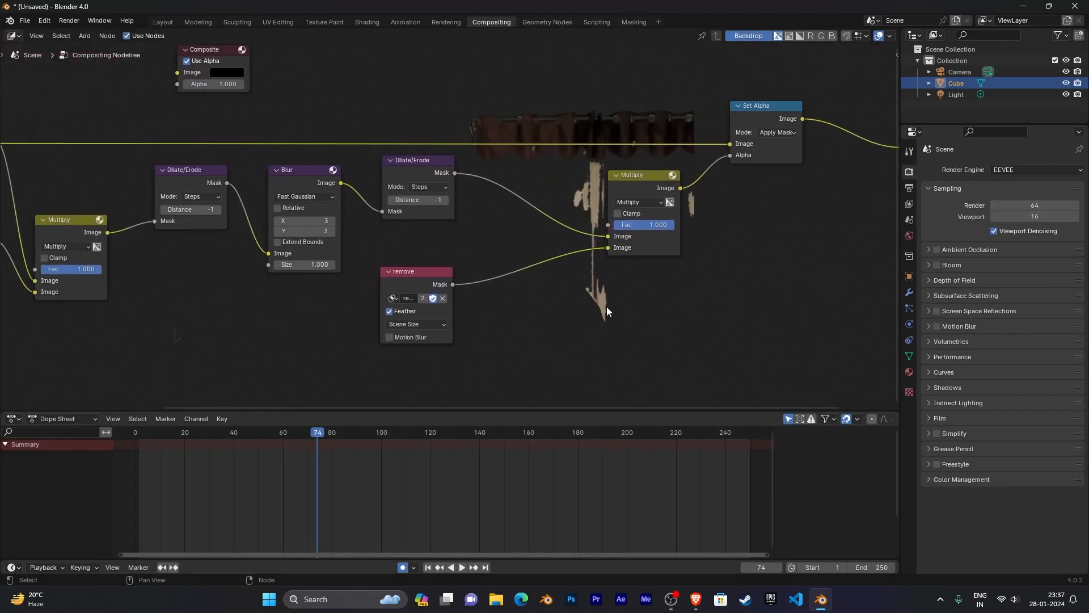
key("shift+a")
left_click(574, 312)
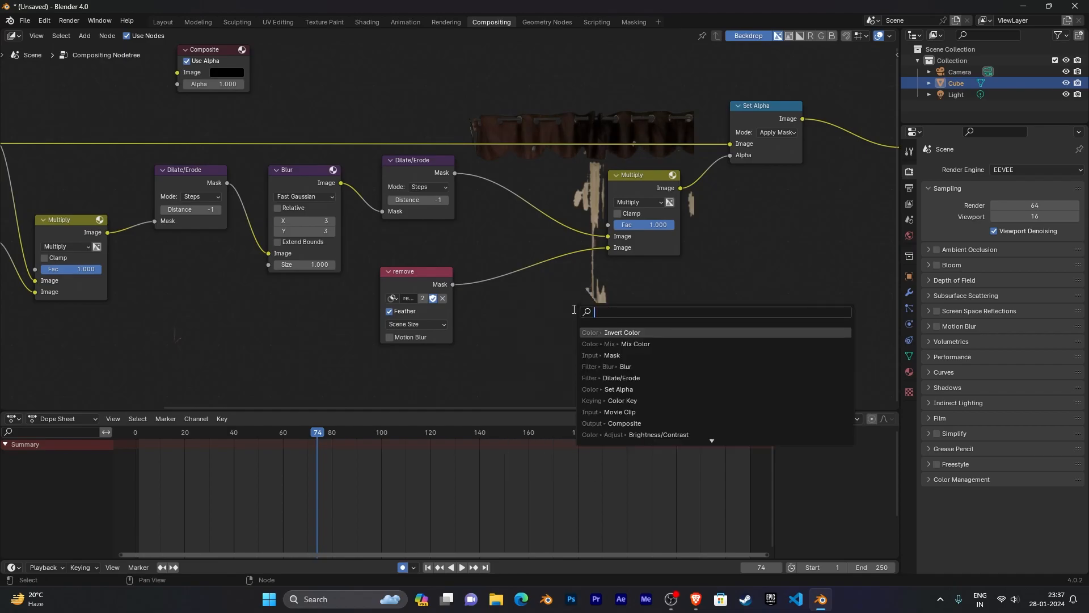
type("inv")
key("Return")
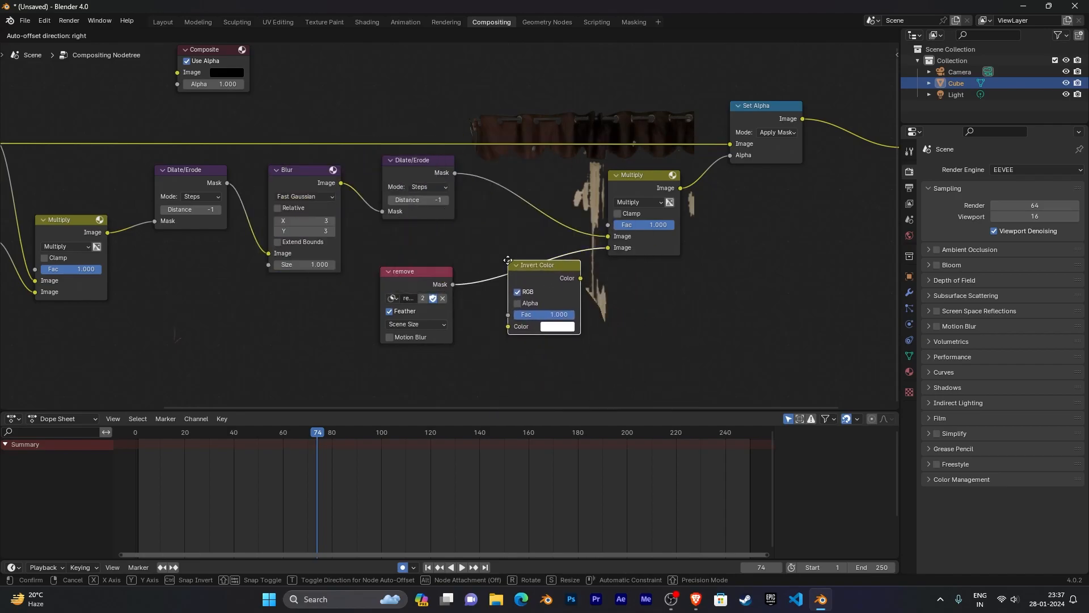
left_click(494, 260)
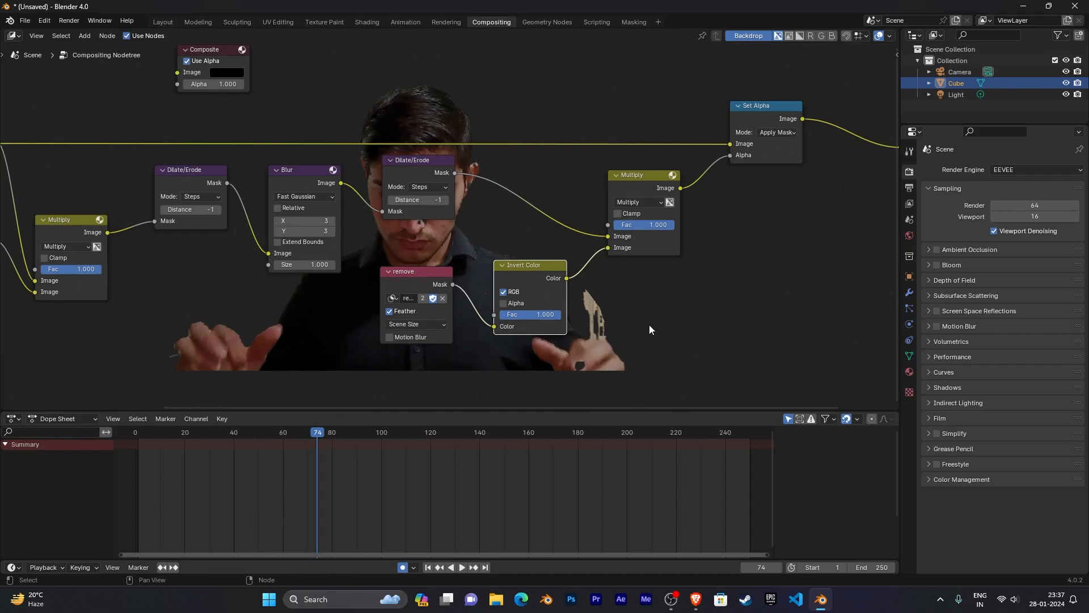
scroll(649, 322, "down", 2)
middle_click_drag(649, 319, 627, 242)
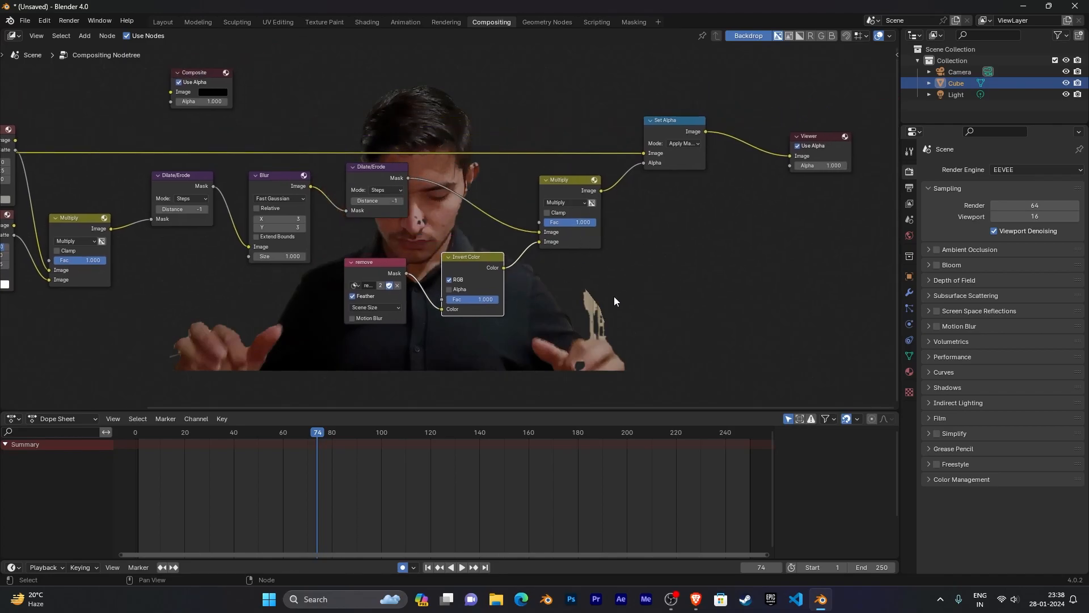
left_click_drag(479, 257, 483, 246)
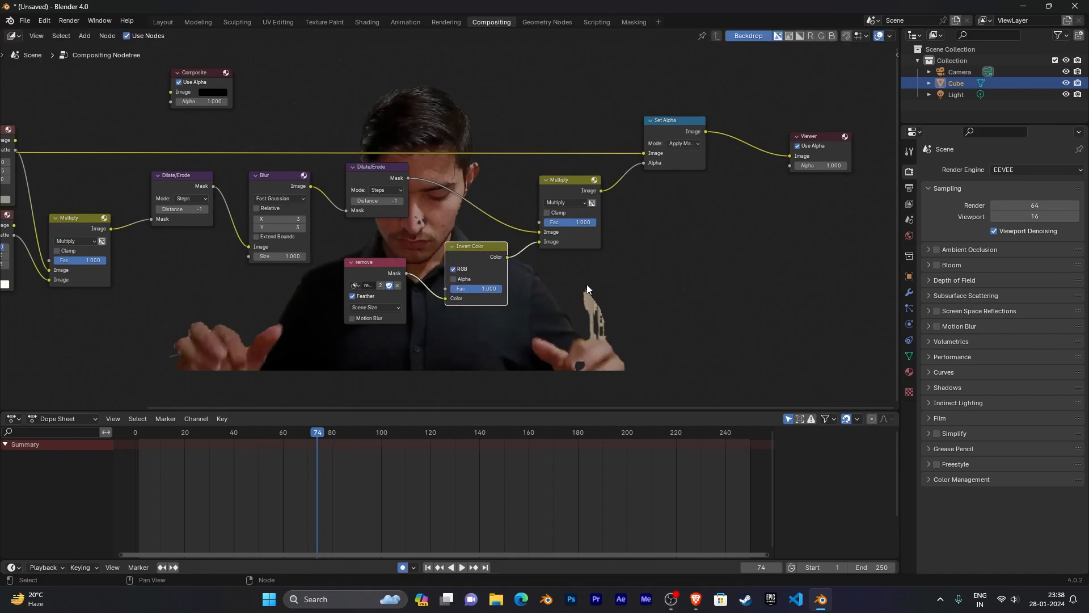
Scrub the timeline to frame 4 and move the Invert Color node slightly down, closer to the "remove" mask node
scroll(586, 284, "down", 2)
middle_click_drag(587, 284, 613, 252)
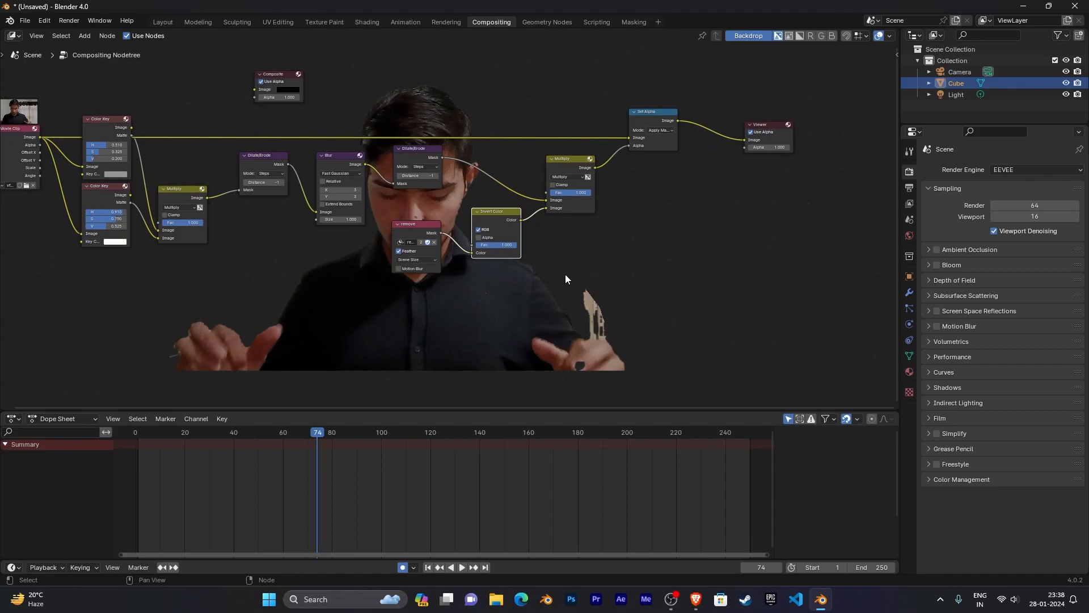
left_click_drag(318, 431, 146, 434)
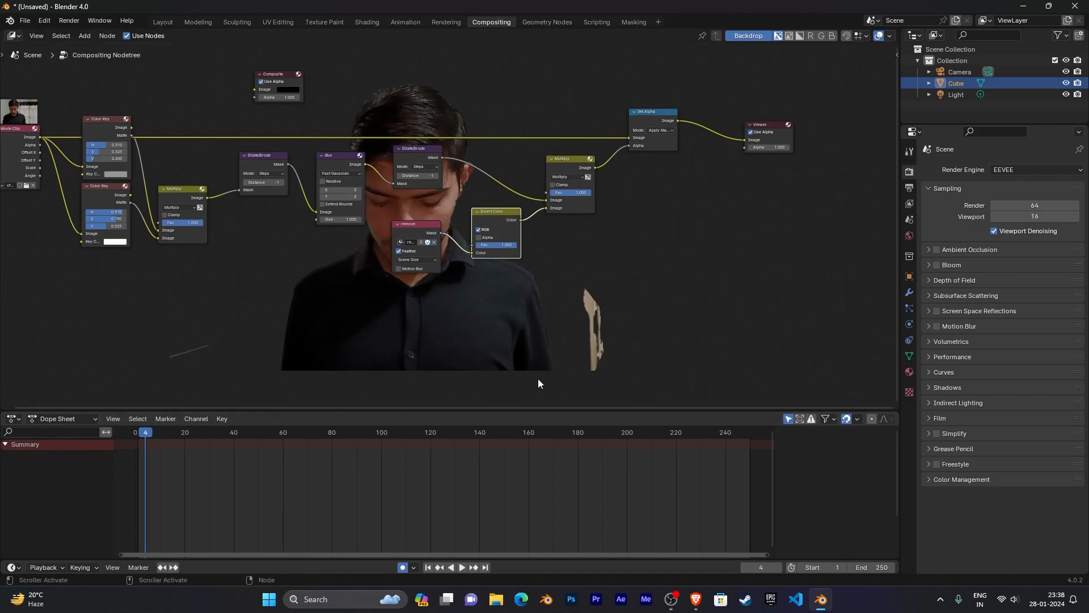
mouse_move(494, 212)
left_mouse_down()
mouse_move(496, 236)
mouse_move(477, 226)
mouse_move(501, 223)
left_mouse_up()
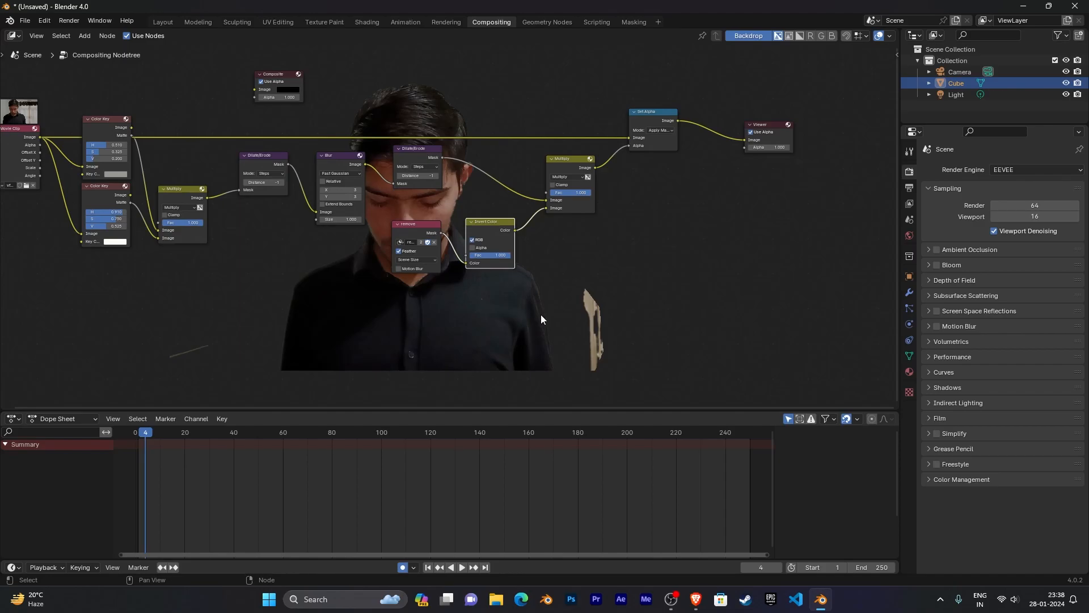
middle_click_drag(540, 319, 539, 259)
scroll(535, 292, "up", 3)
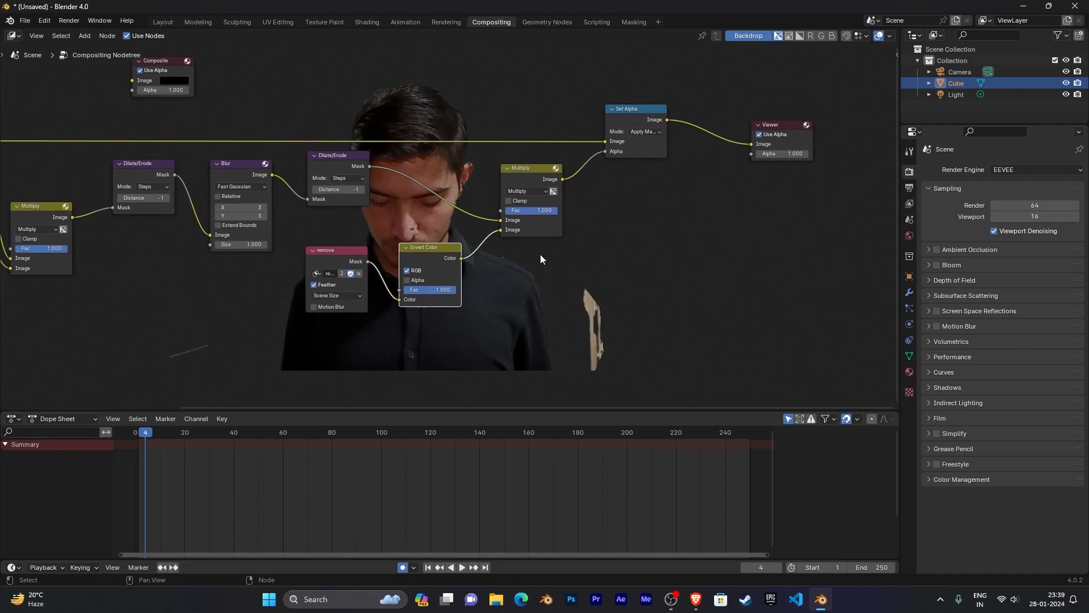
Enlarge the backdrop and examine the keyed subject's face, hair and shirt edges around the node tree at frame 4
key("alt+v")
key("alt+v")
key("alt+v")
key("alt+v")
key("alt+v")
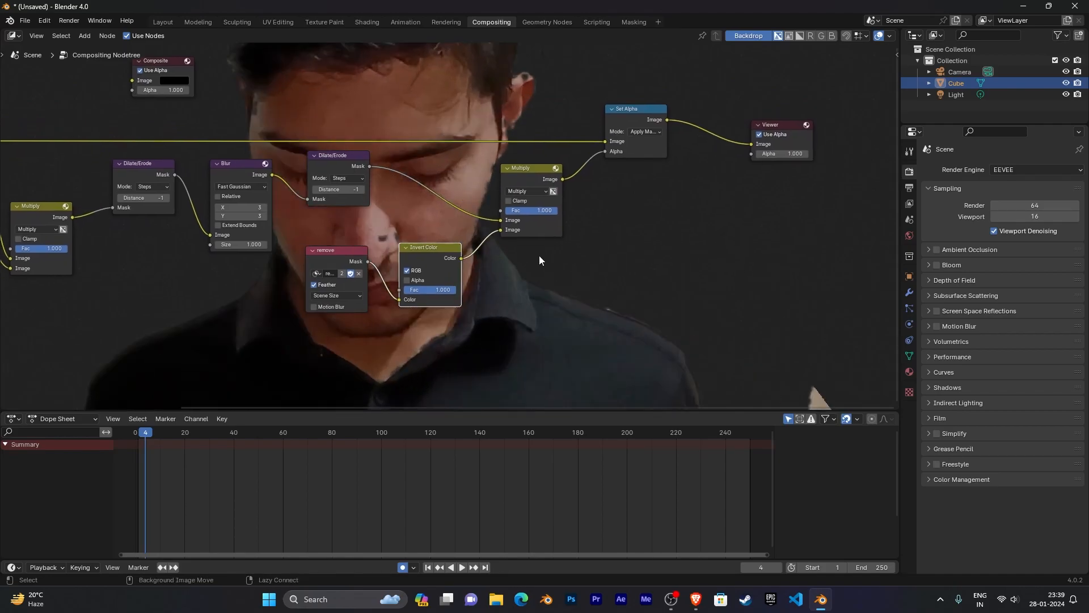
scroll(598, 284, "down", 5, "shift")
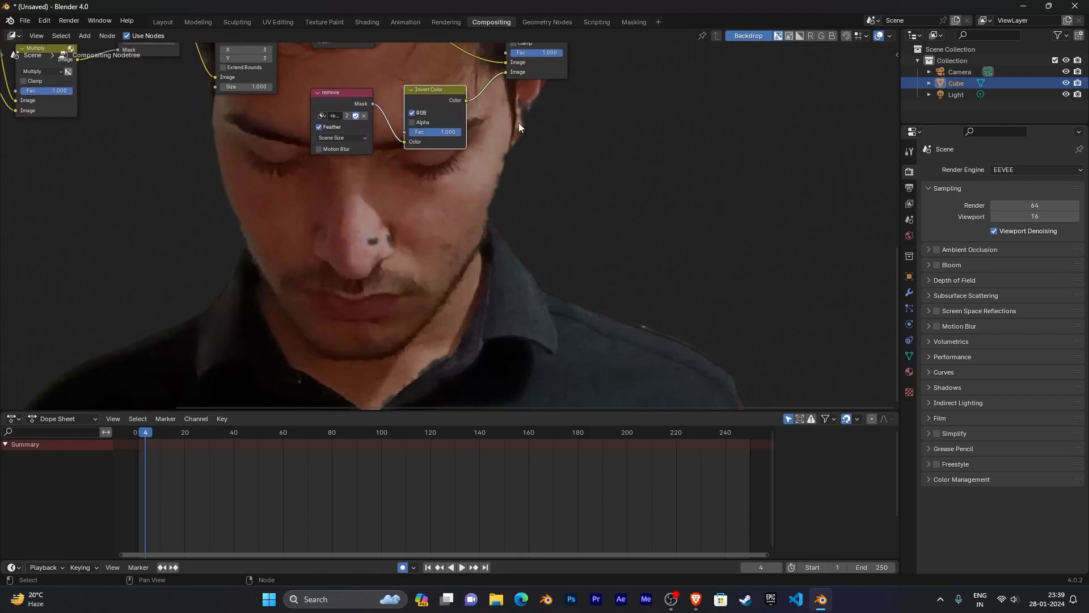
scroll(491, 256, "down", 1)
middle_click_drag(511, 145, 504, 230)
scroll(539, 304, "up", 2)
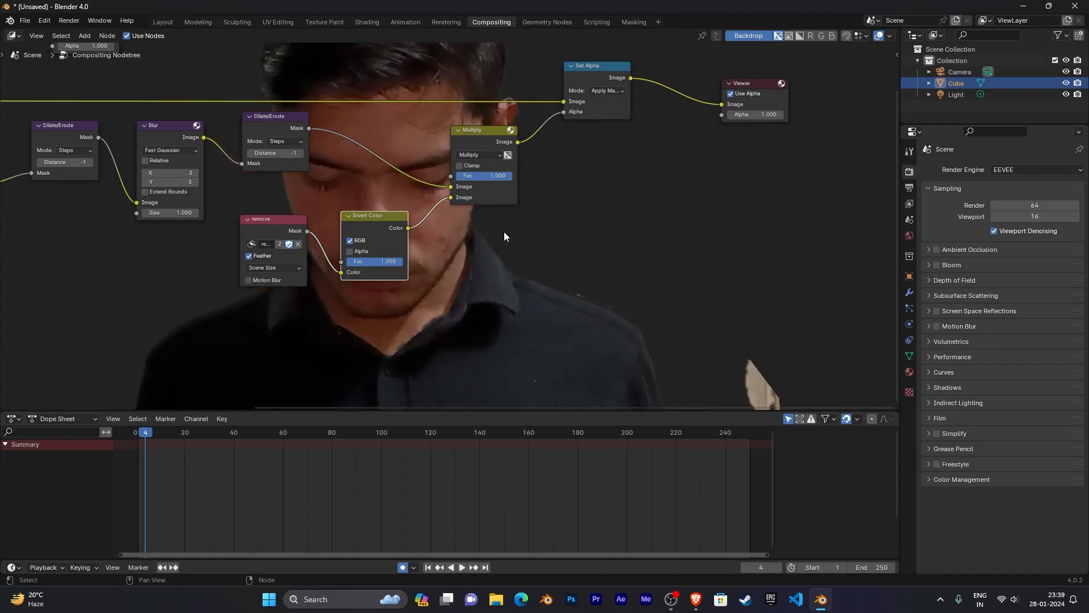
scroll(504, 231, "down", 2)
middle_click_drag(504, 250, 535, 285)
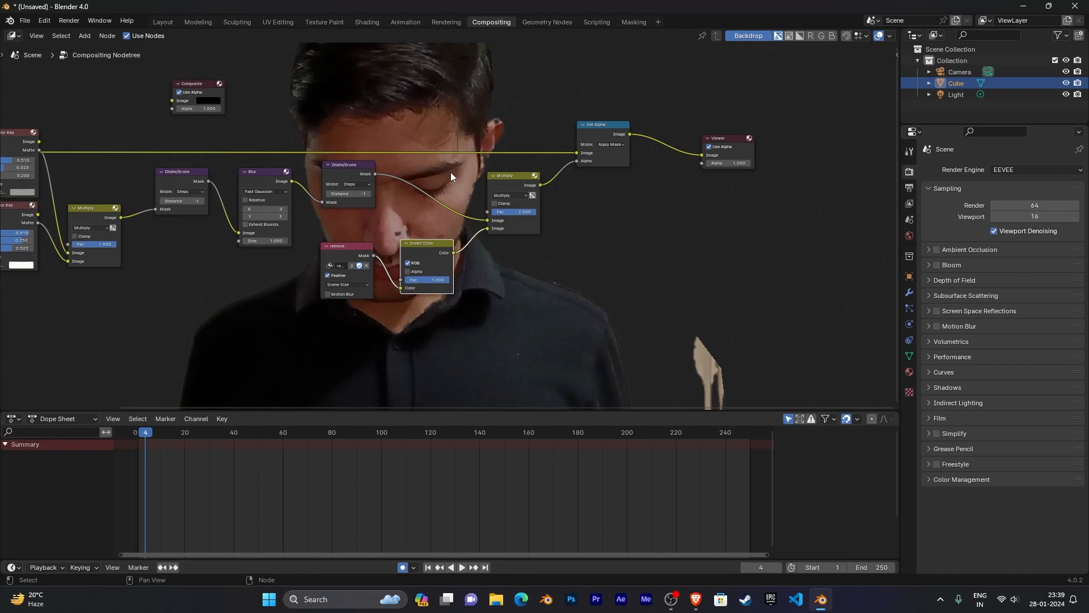
scroll(588, 301, "down", 1)
middle_click_drag(568, 310, 484, 305)
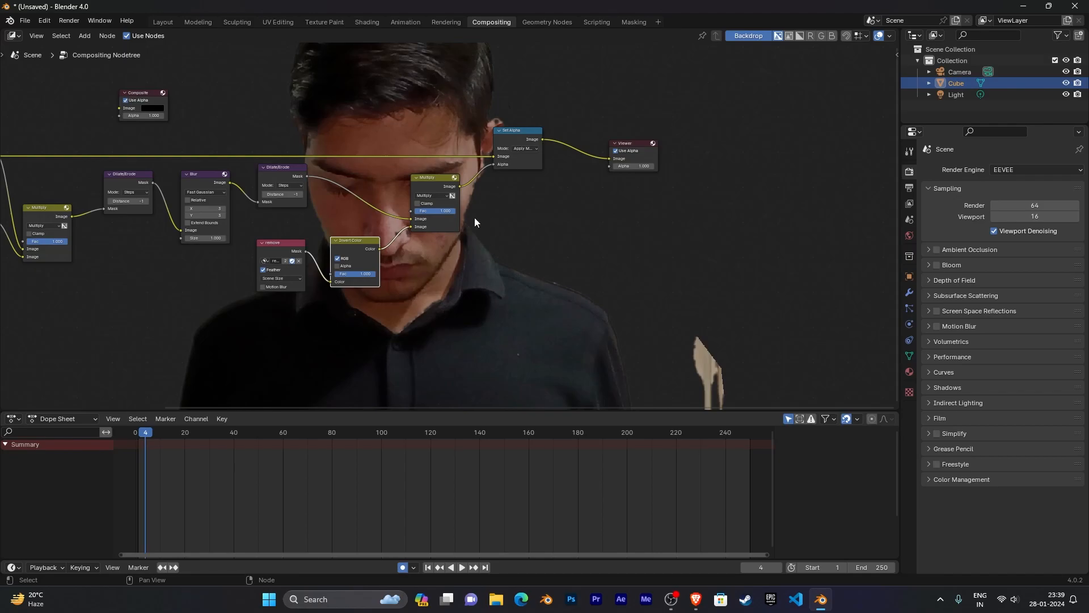
Nudge the Invert Color node slightly upward and check the last Multiply node's blending mode options, keeping Multiply
mouse_move(359, 240)
left_mouse_down()
mouse_move(360, 222)
mouse_move(361, 236)
left_mouse_up()
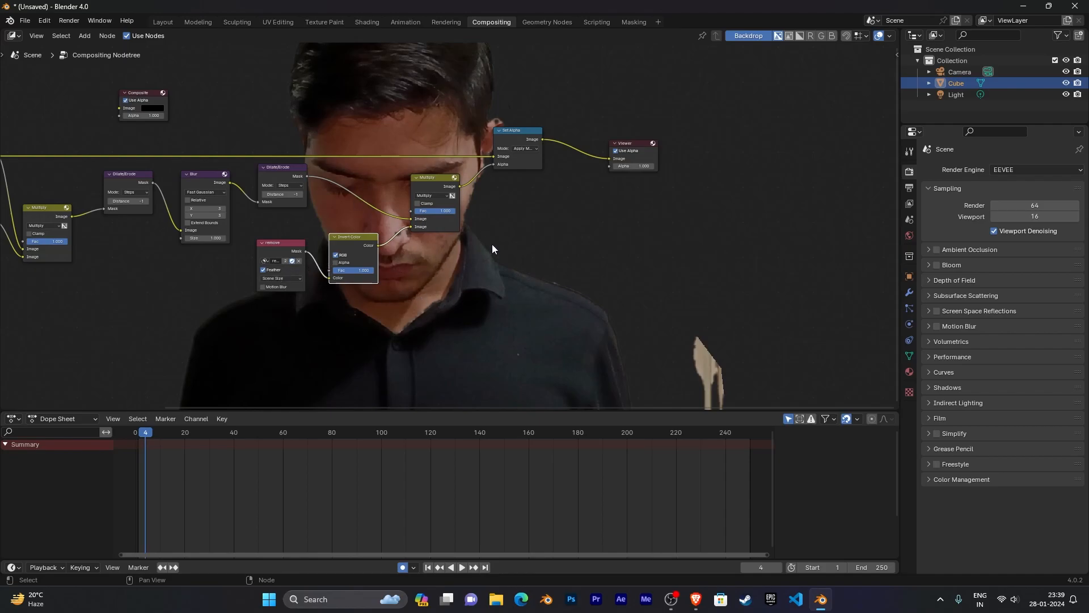
scroll(492, 255, "up", 3)
left_click(417, 187)
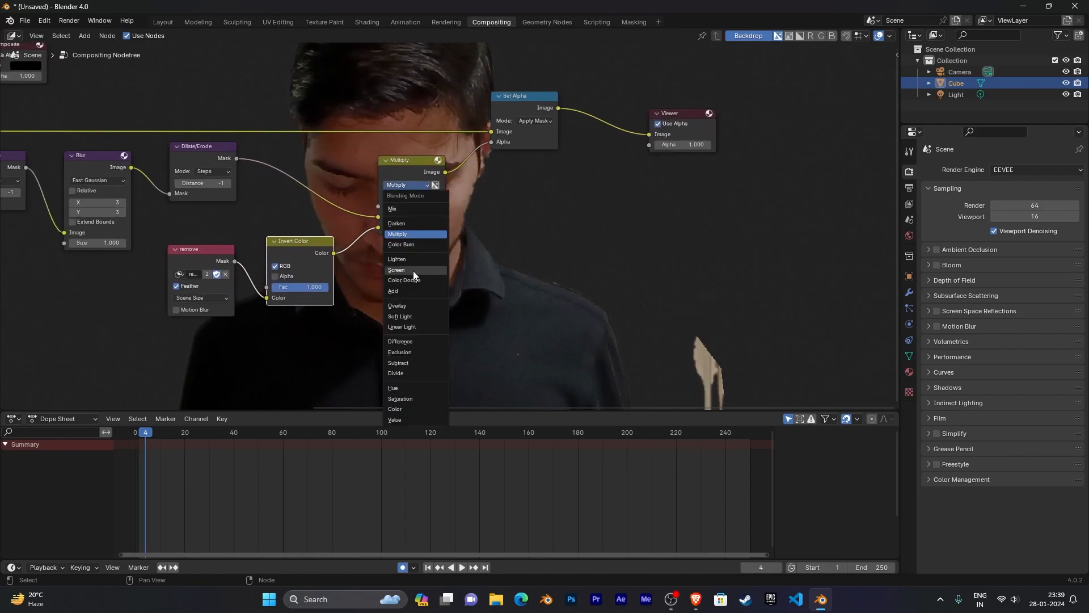
left_click(400, 186)
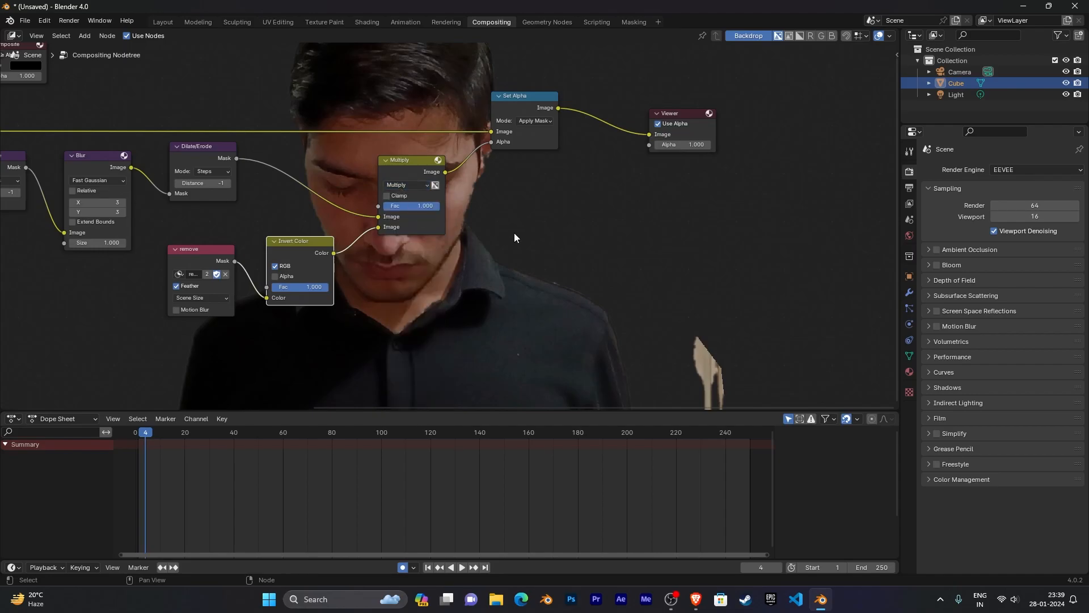
Examine the matte edges along the collar and shoulder and the leftover background beside the subject in the enlarged backdrop
scroll(515, 232, "down", 1)
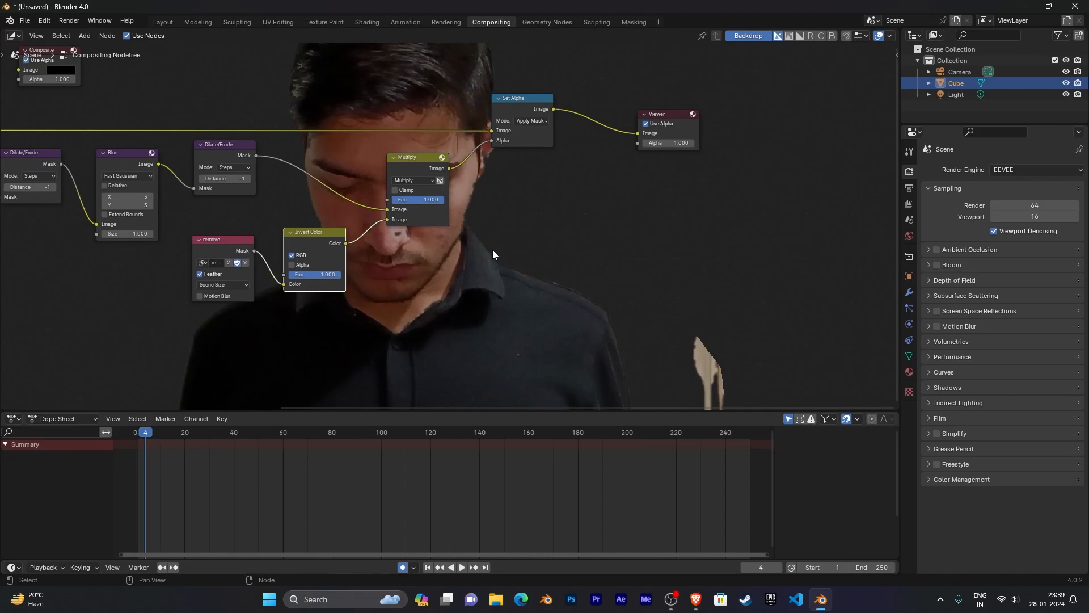
scroll(492, 254, "down", 1)
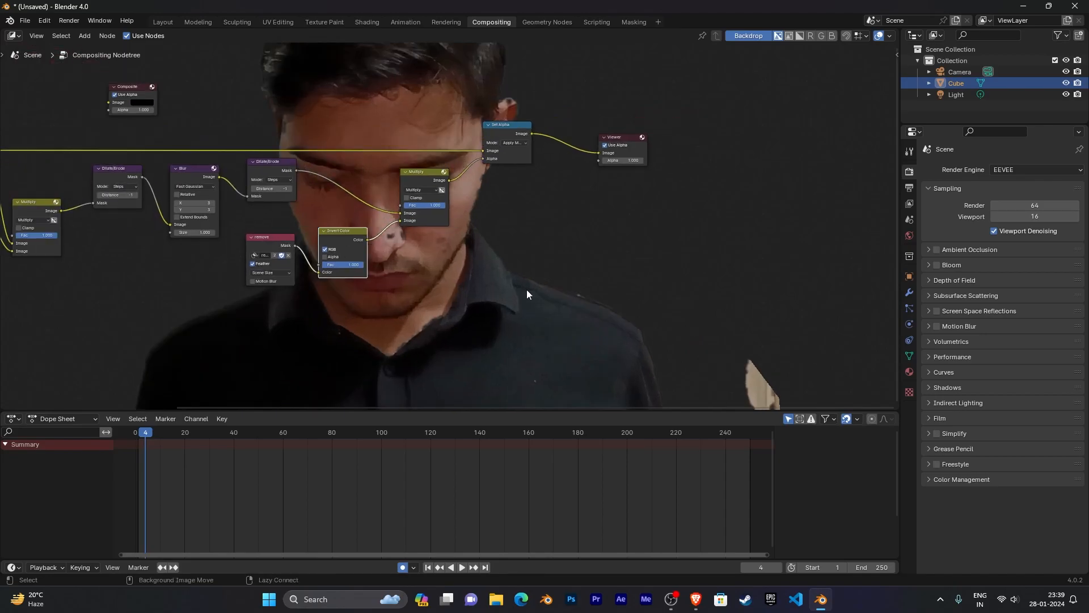
middle_click_drag(648, 322, 579, 271)
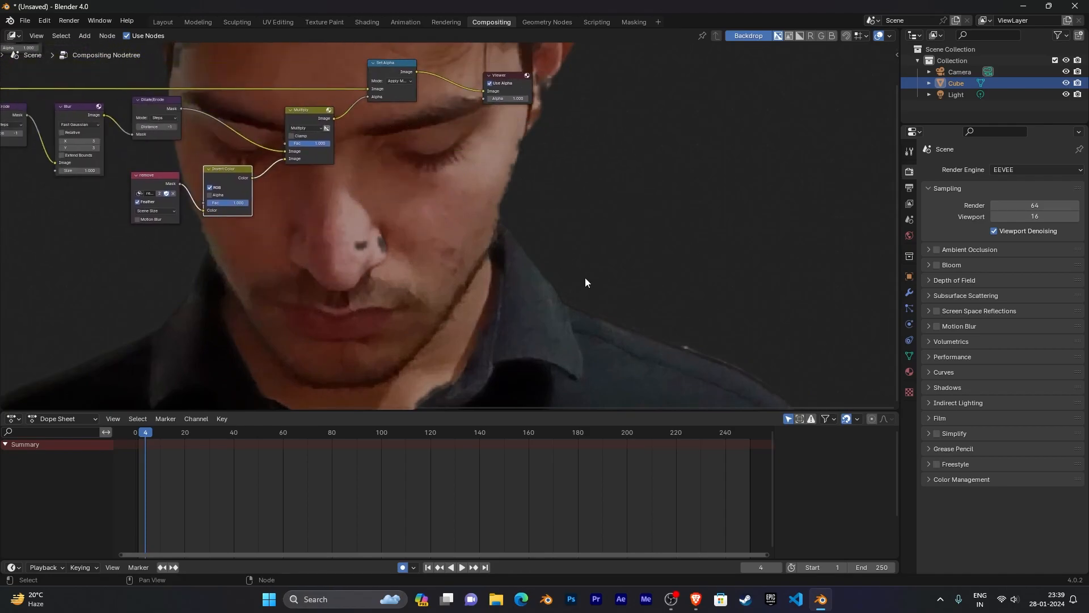
middle_click_drag(633, 305, 547, 309, "alt")
scroll(538, 292, "up", 2)
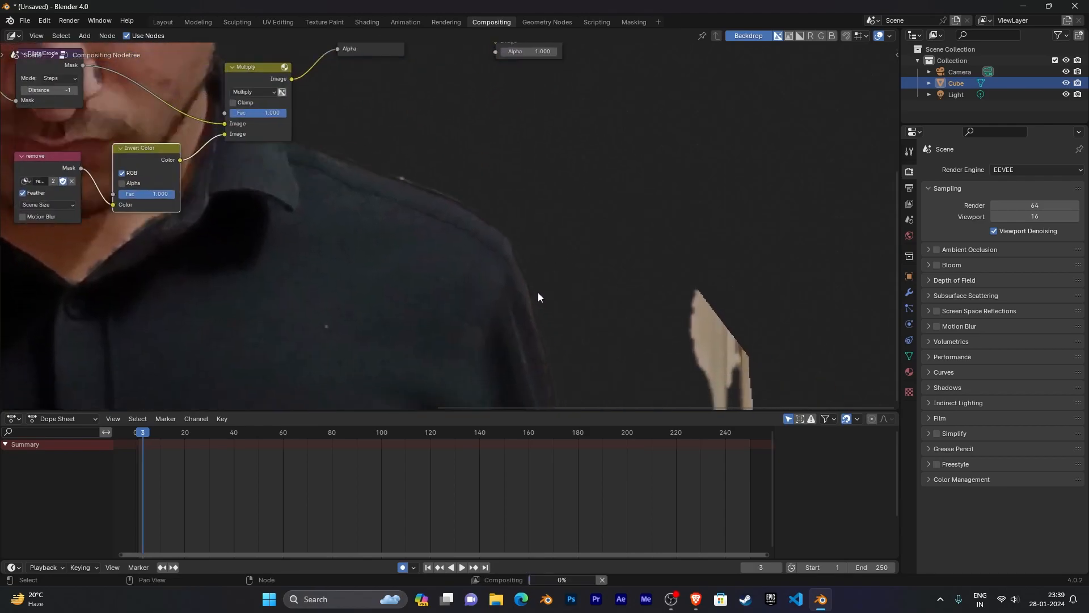
scroll(540, 290, "up", 1, "alt")
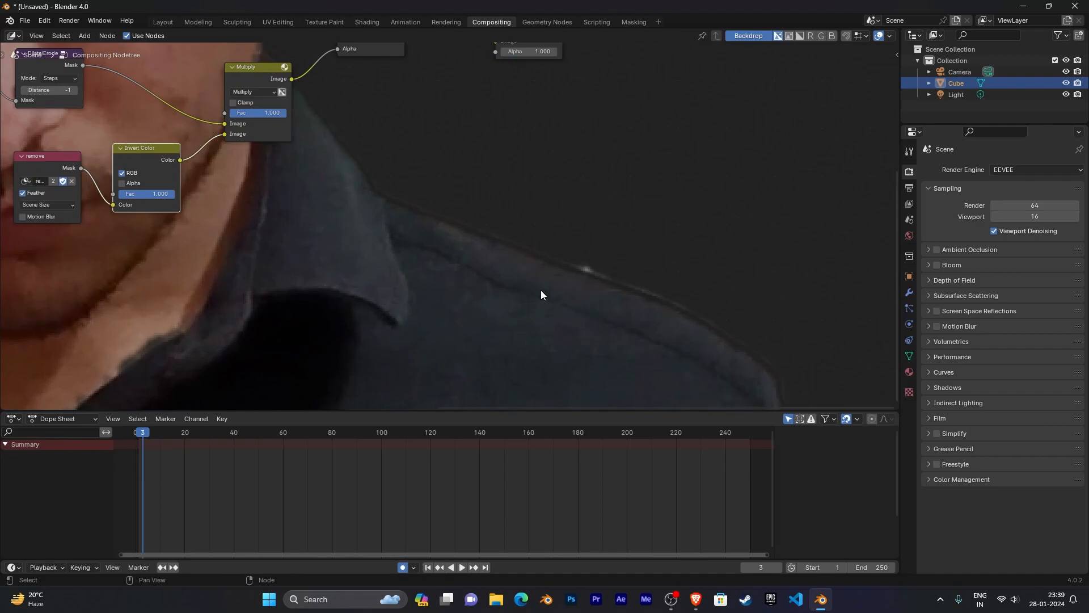
middle_click_drag(662, 304, 347, 229, "alt")
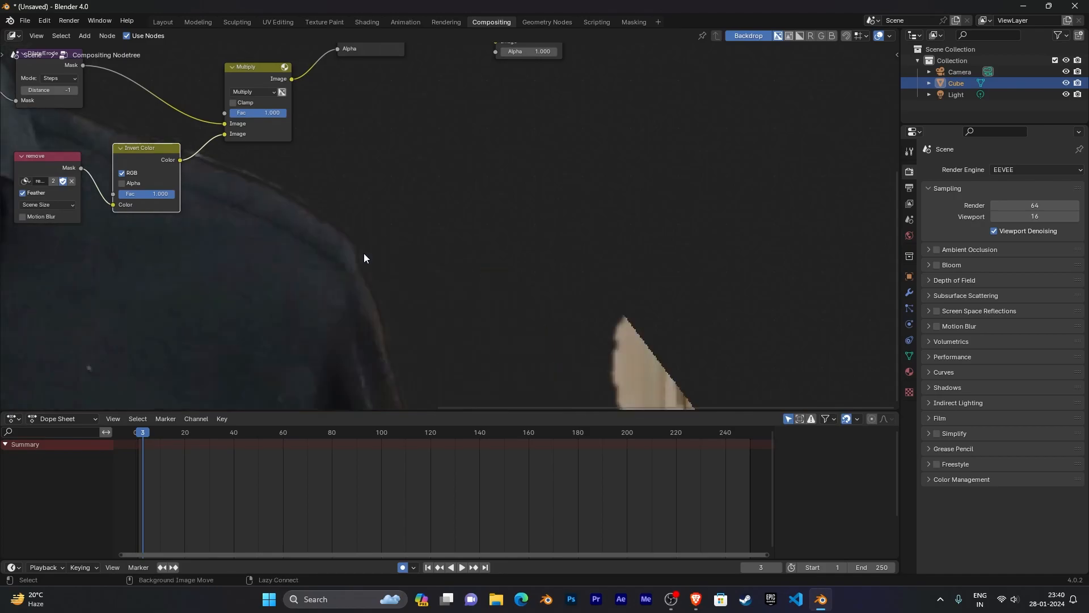
middle_click_drag(291, 267, 430, 271)
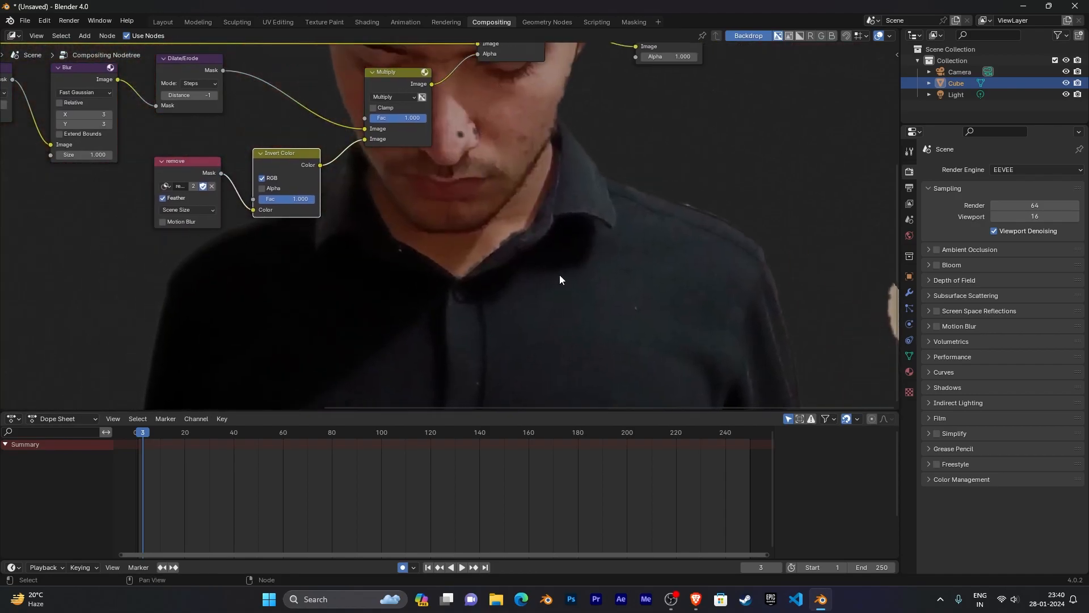
scroll(502, 204, "down", 1)
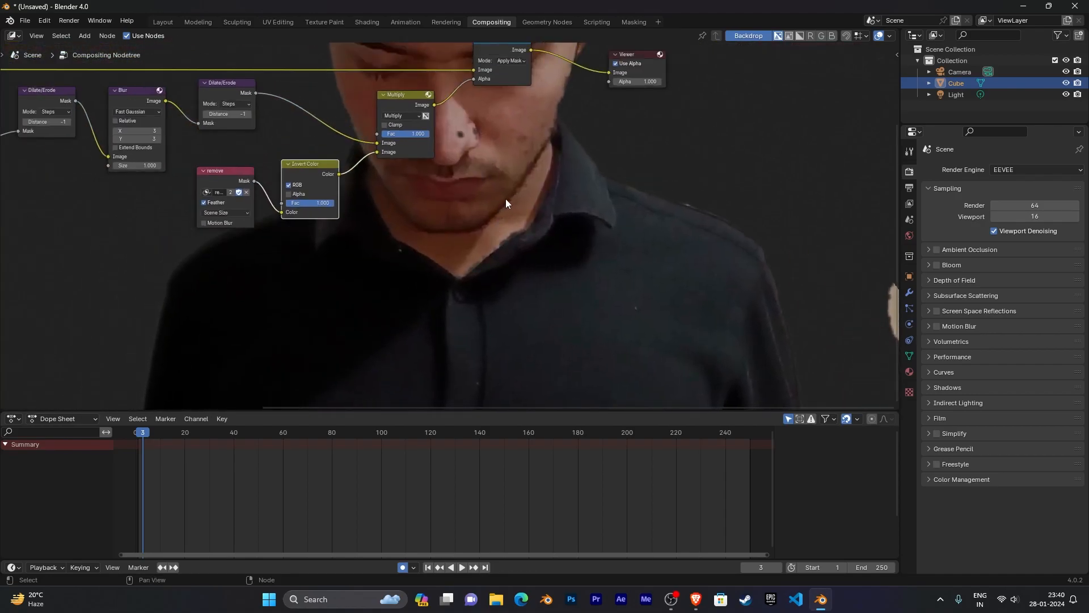
Shrink the backdrop to show the whole subject and scrub from frame 4 to frame 98 to check the key
key("Right")
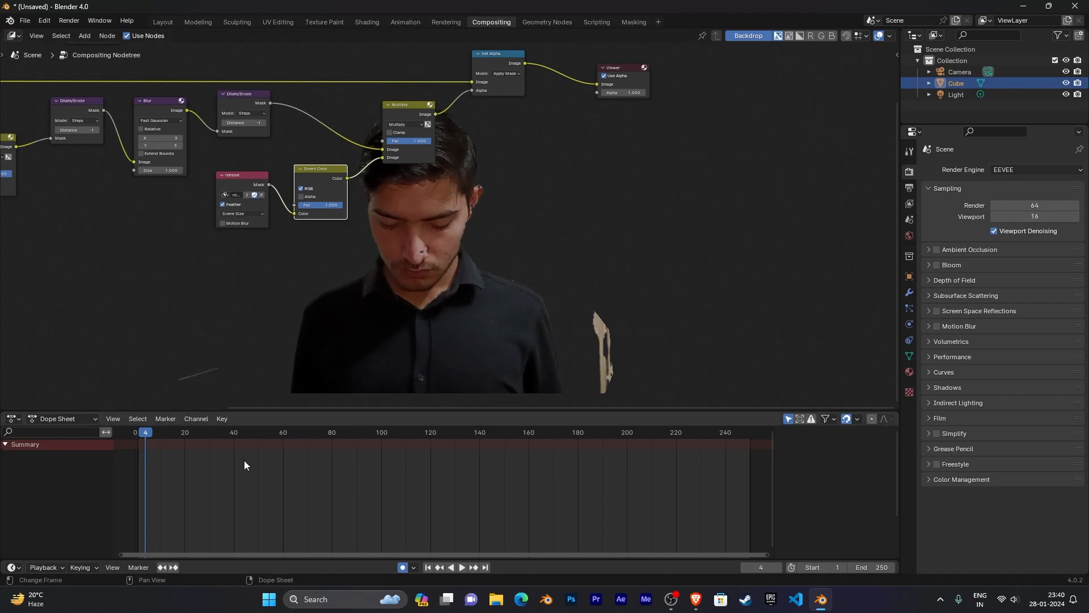
key("space")
left_click_drag(147, 440, 377, 439)
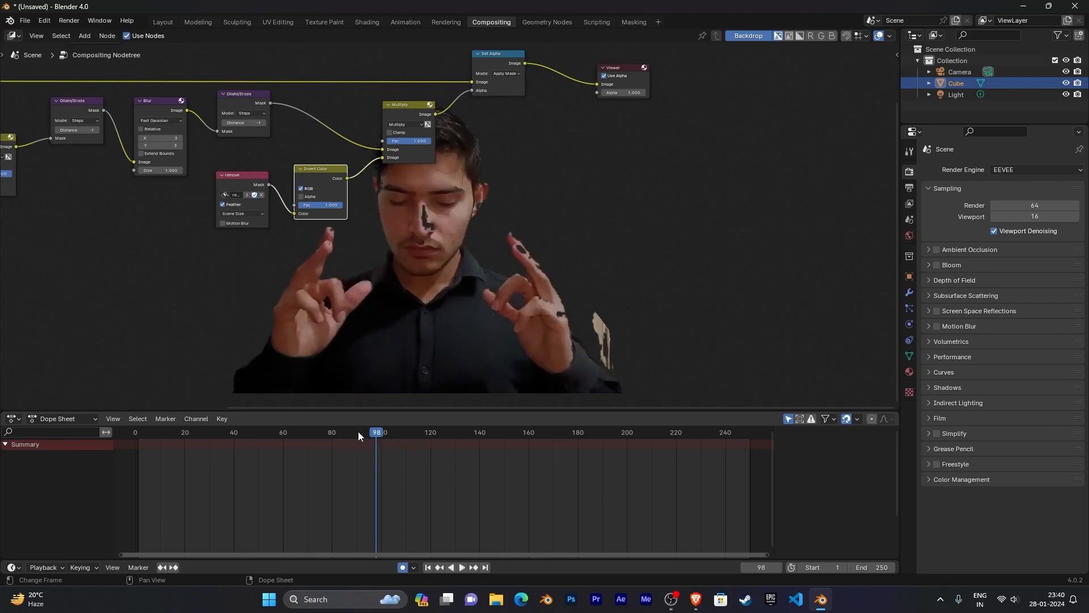
Review the node chain from the Movie Clip and Color Key nodes through to the Invert Color node at frame 98
scroll(443, 342, "left", 10, "ctrl")
scroll(447, 268, "up", 1)
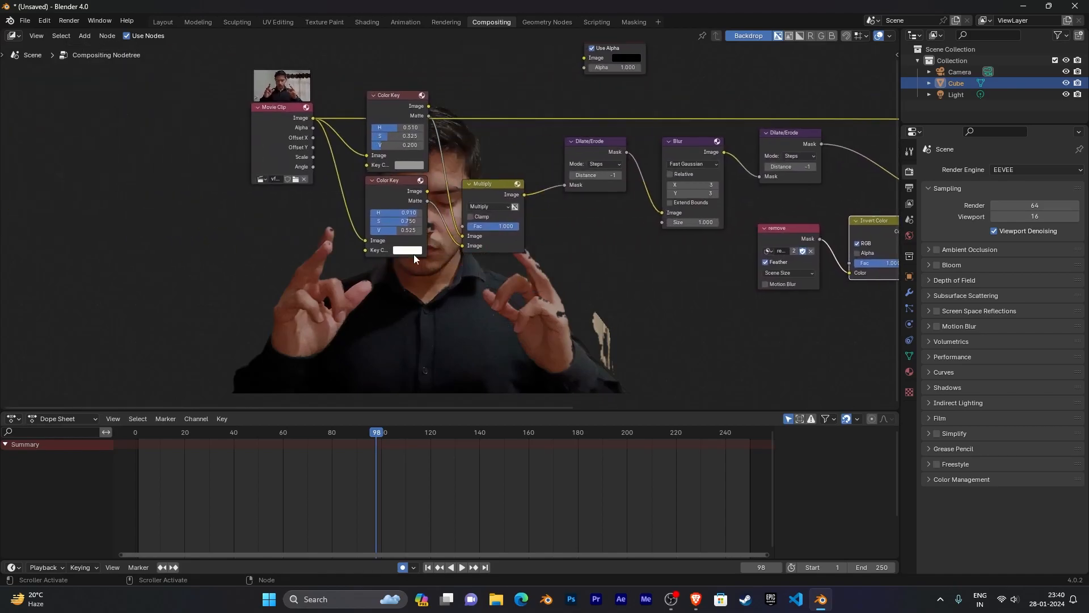
scroll(492, 292, "down", 1)
middle_click_drag(492, 292, 318, 308)
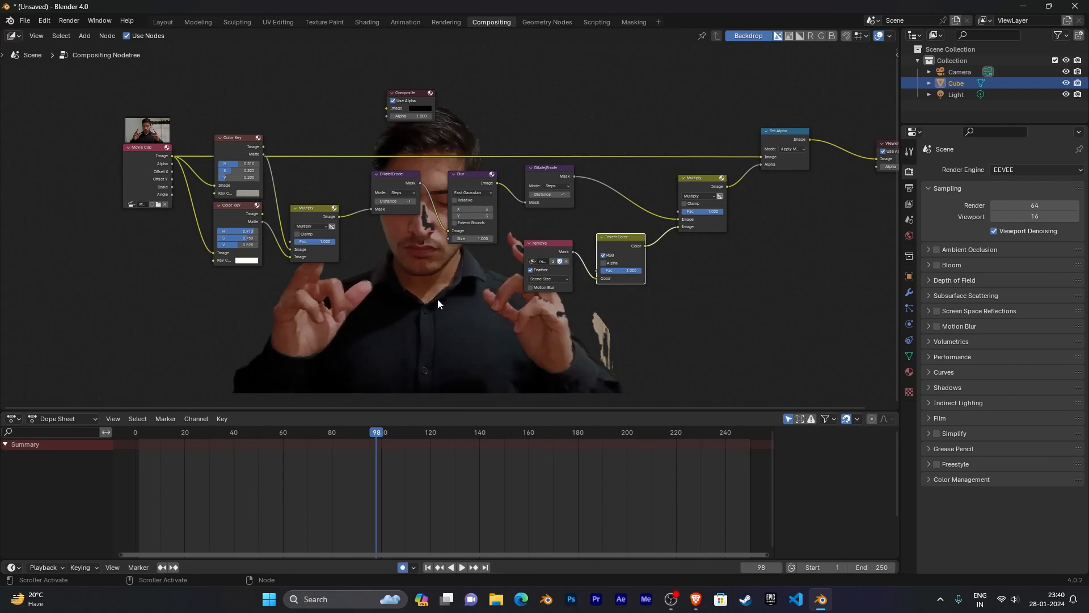
key("Home")
middle_click_drag(372, 285, 501, 300)
scroll(461, 301, "up", 2)
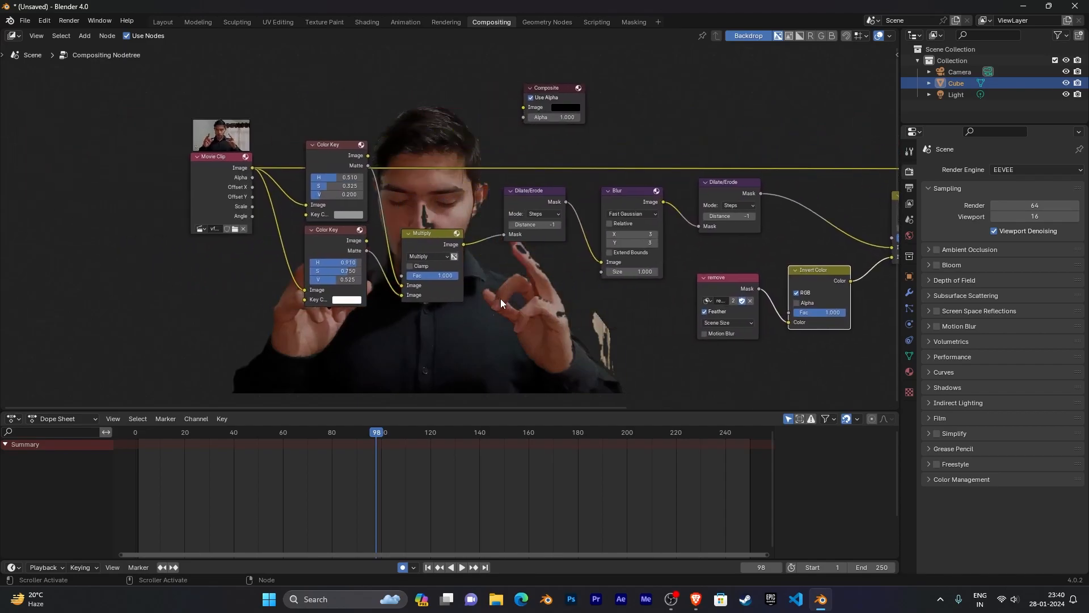